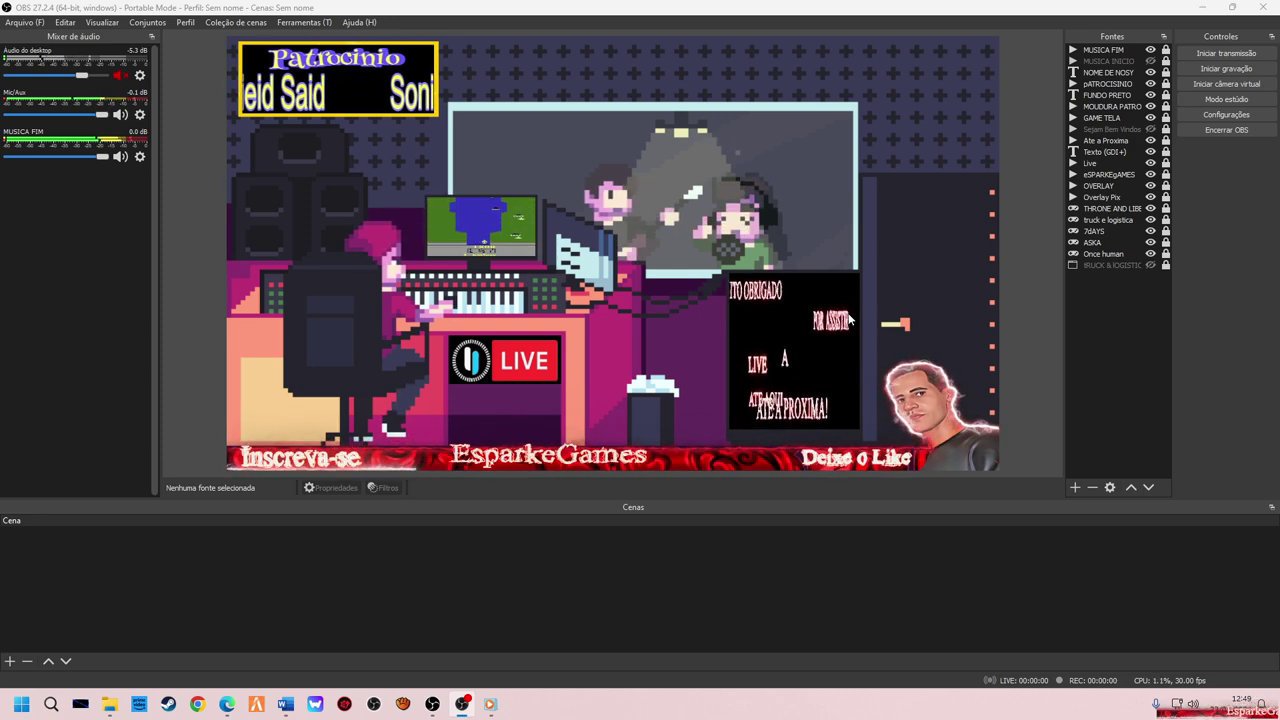
Create a new scene named "tutorial".
click(9, 661)
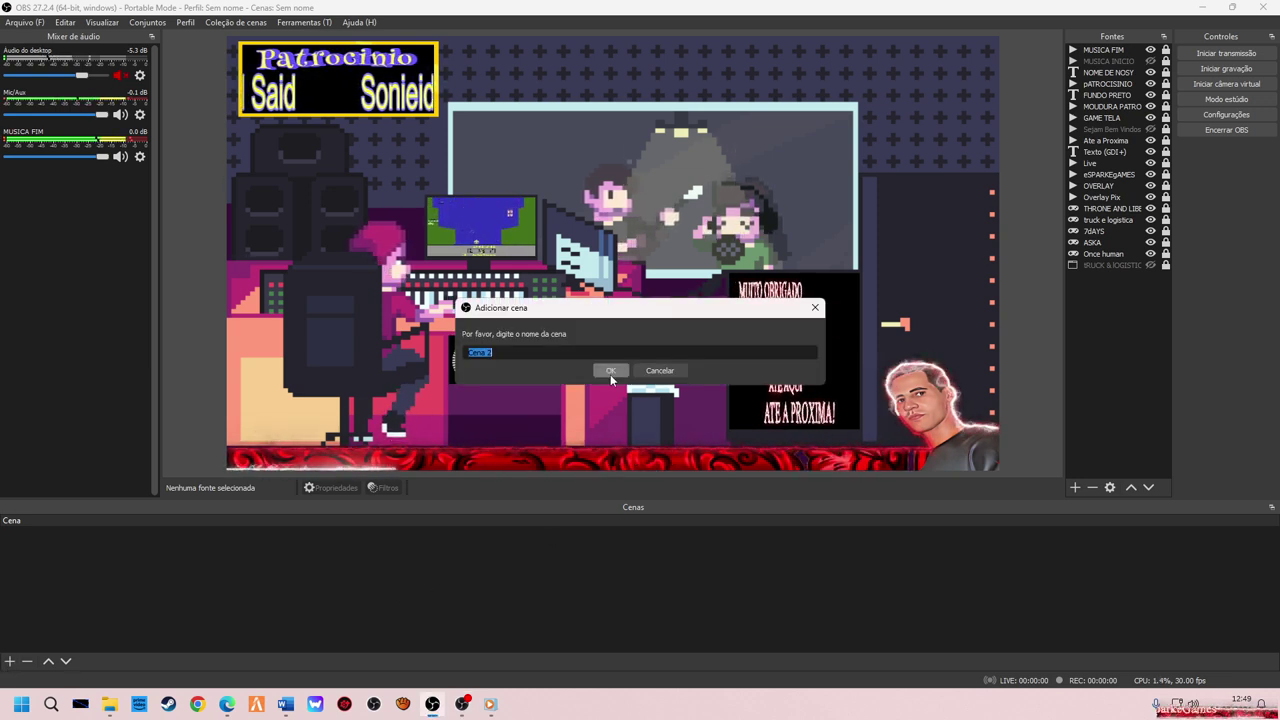
text(tutori)
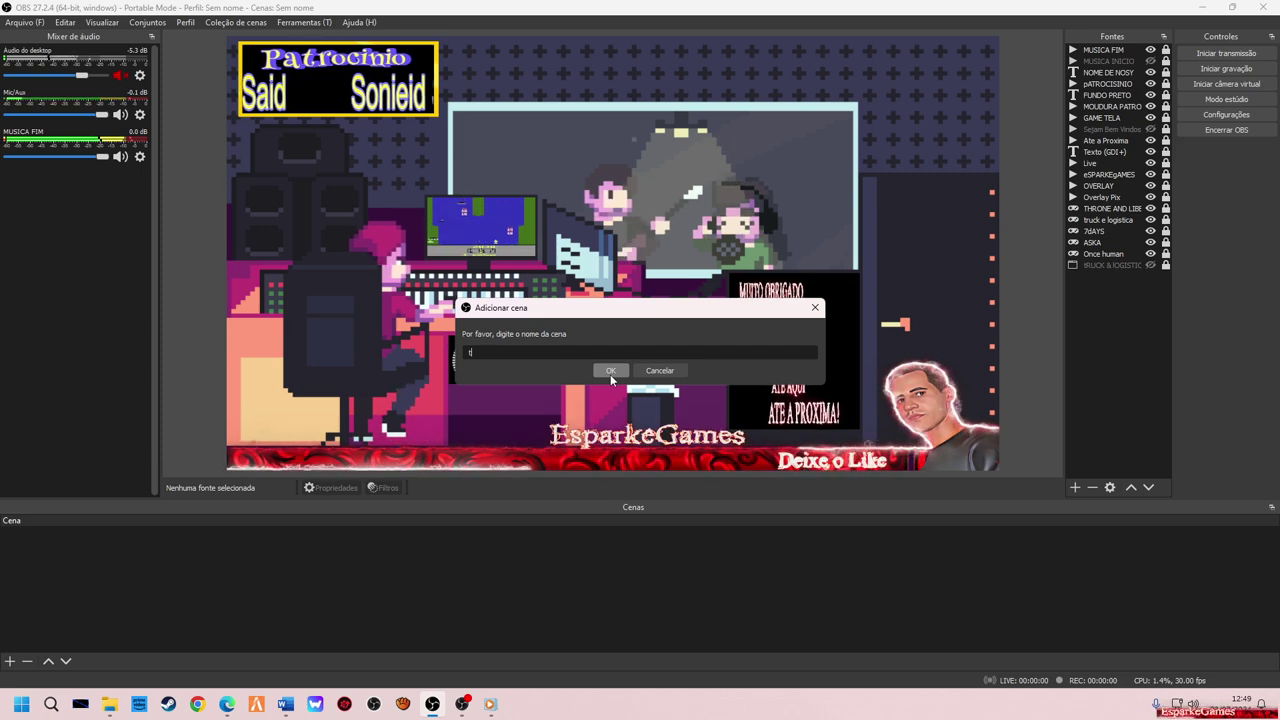
text(al)
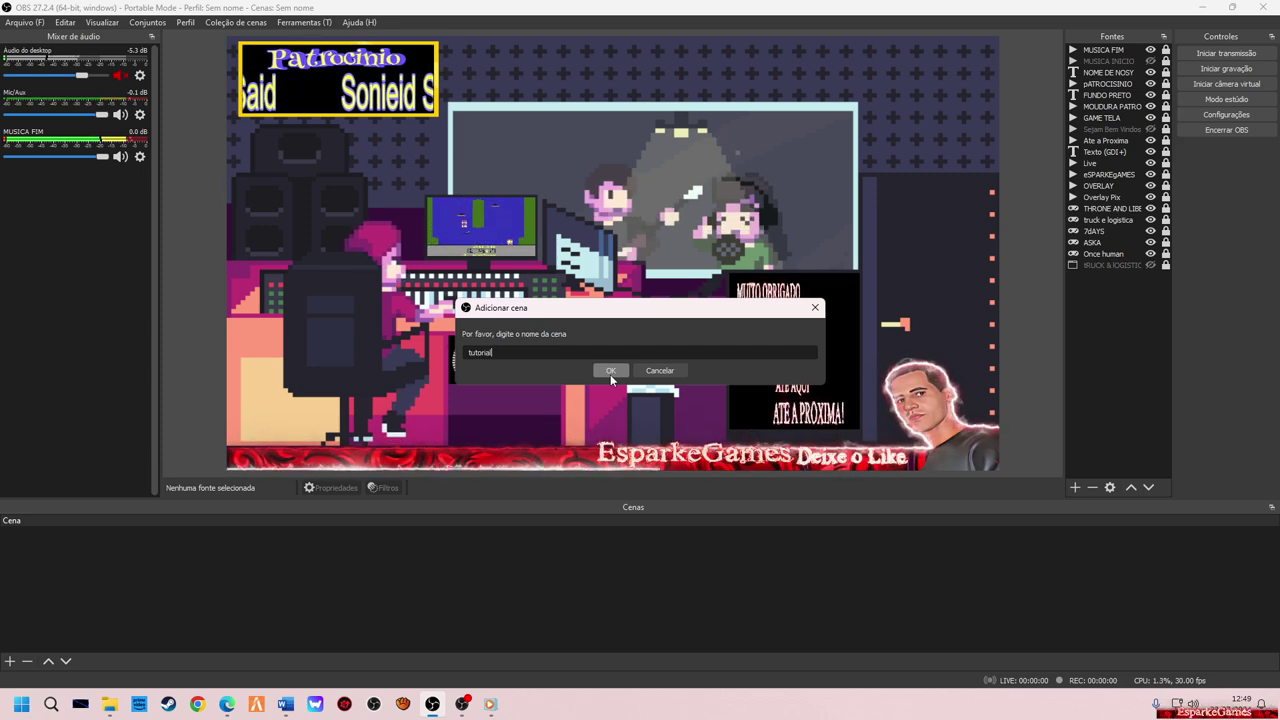
click(609, 369)
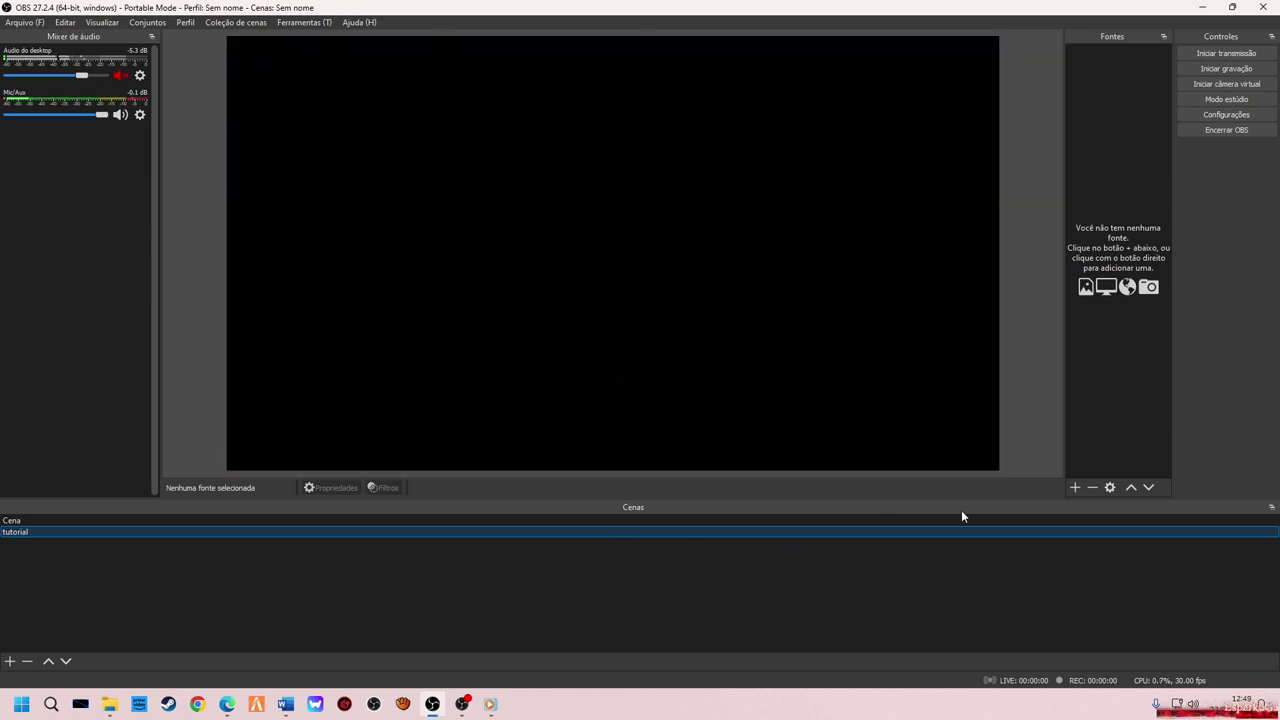
Add a new media source named "overlaii" to the tutorial scene and start browsing for its local file.
click(1075, 487)
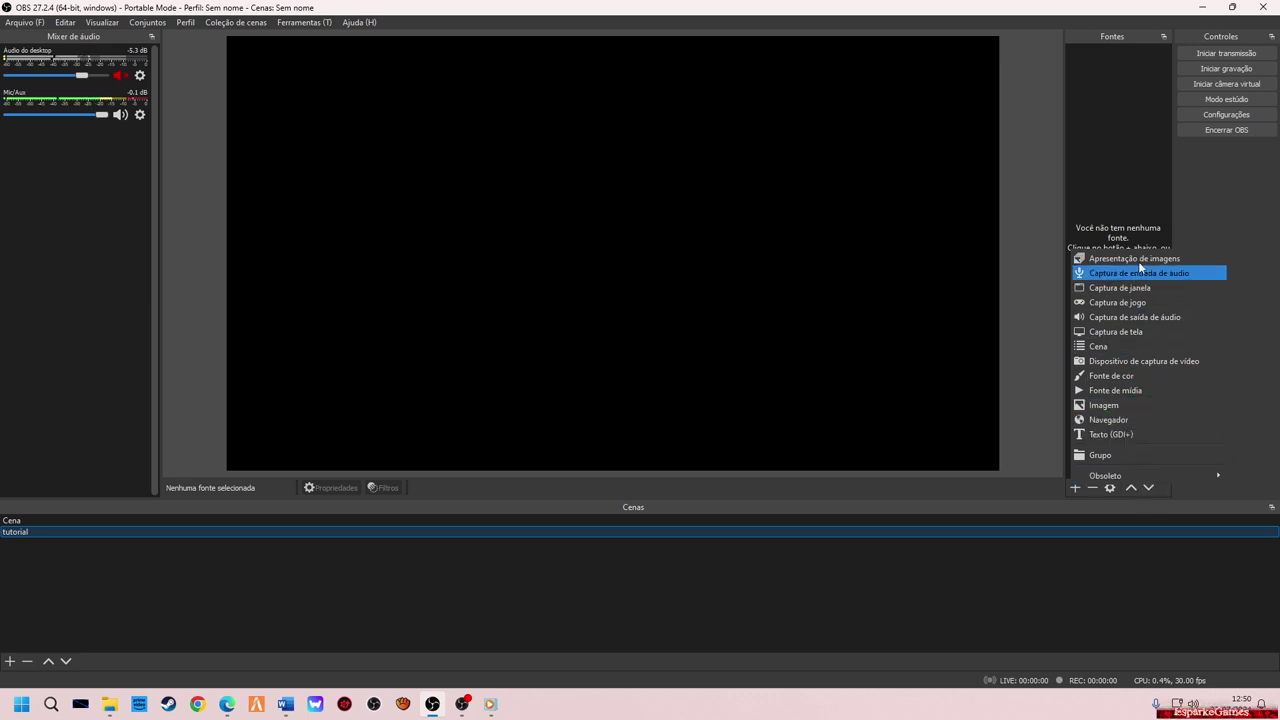
click(1114, 391)
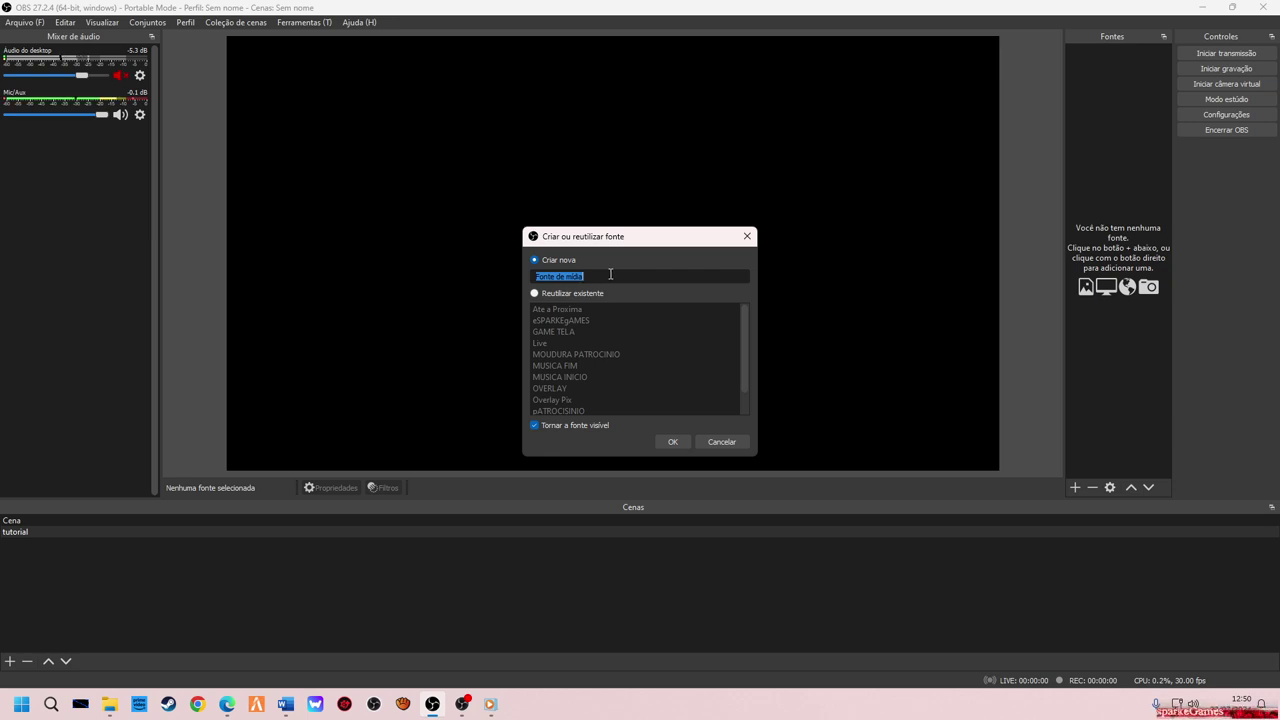
text(overlaii)
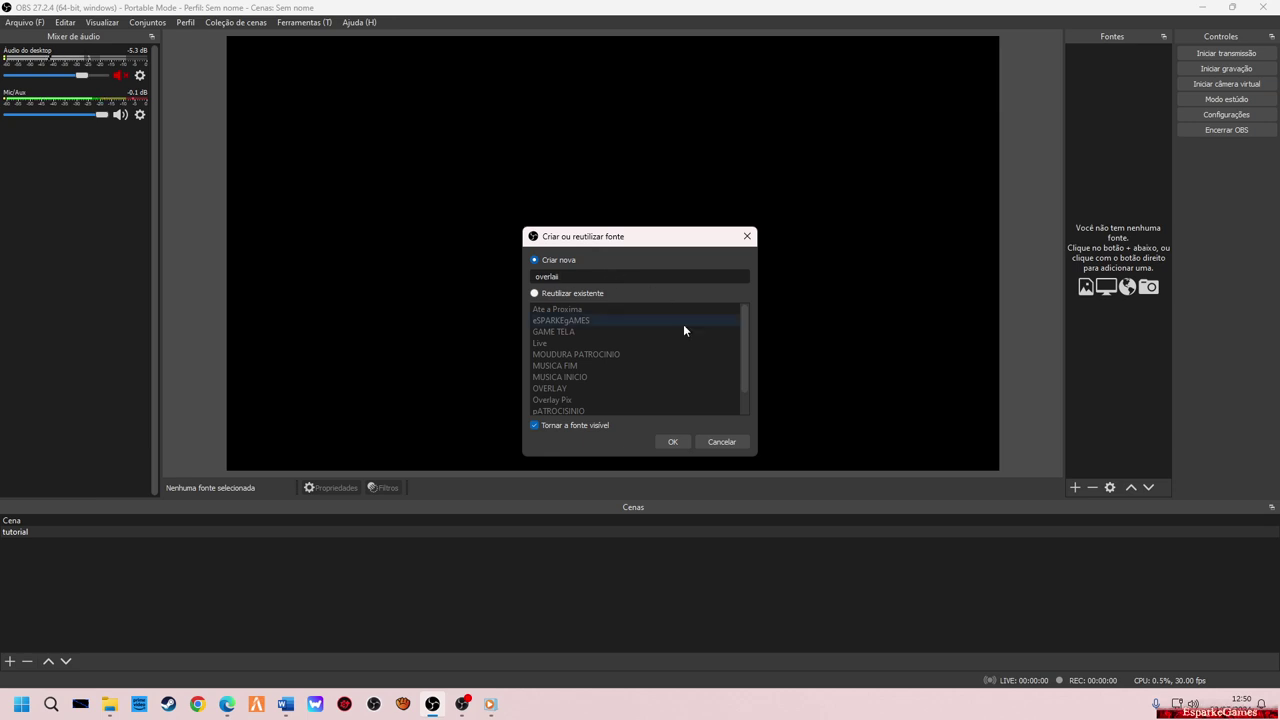
click(672, 441)
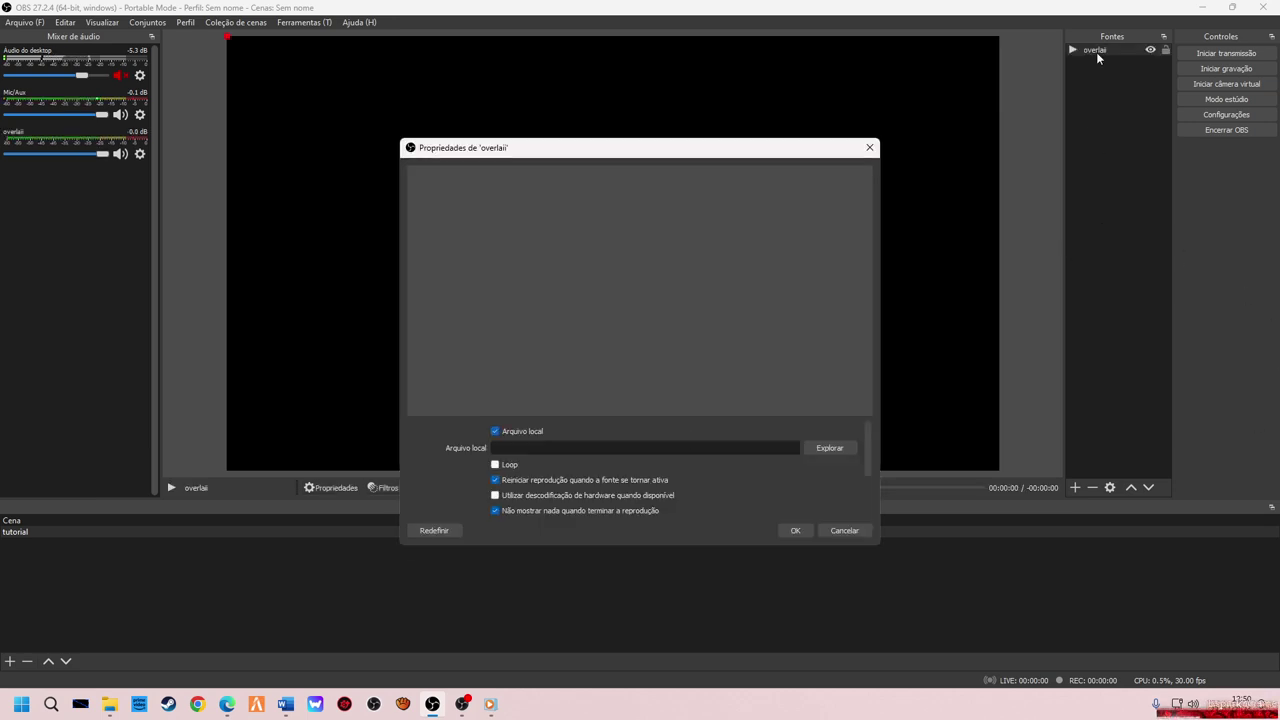
click(826, 447)
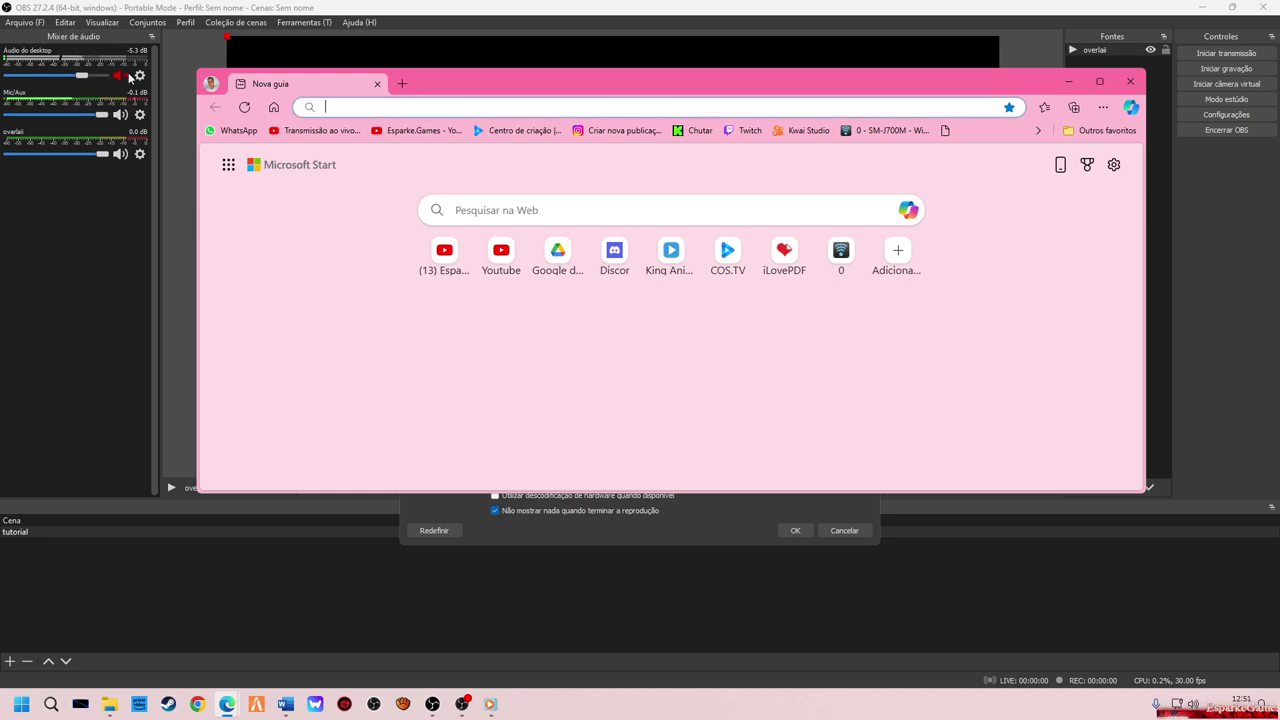
Search the web for "gifis" in Microsoft Edge and skim the results page.
click(528, 206)
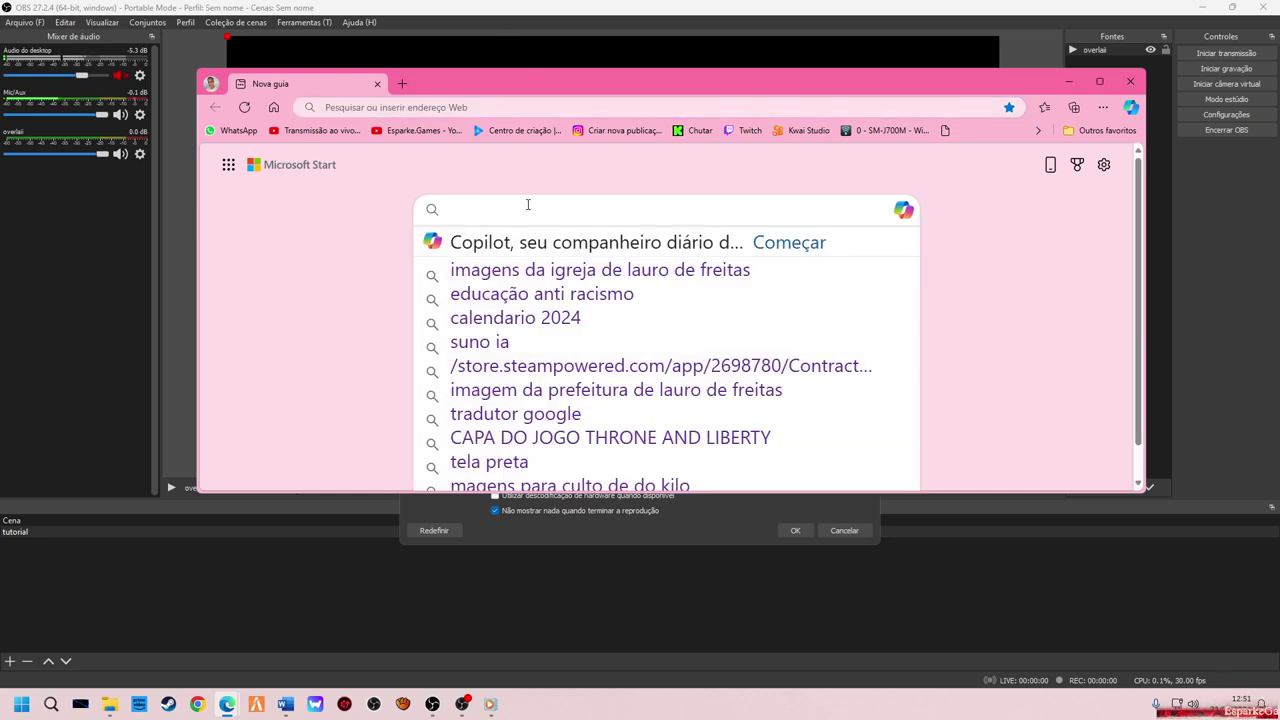
text(gifis)
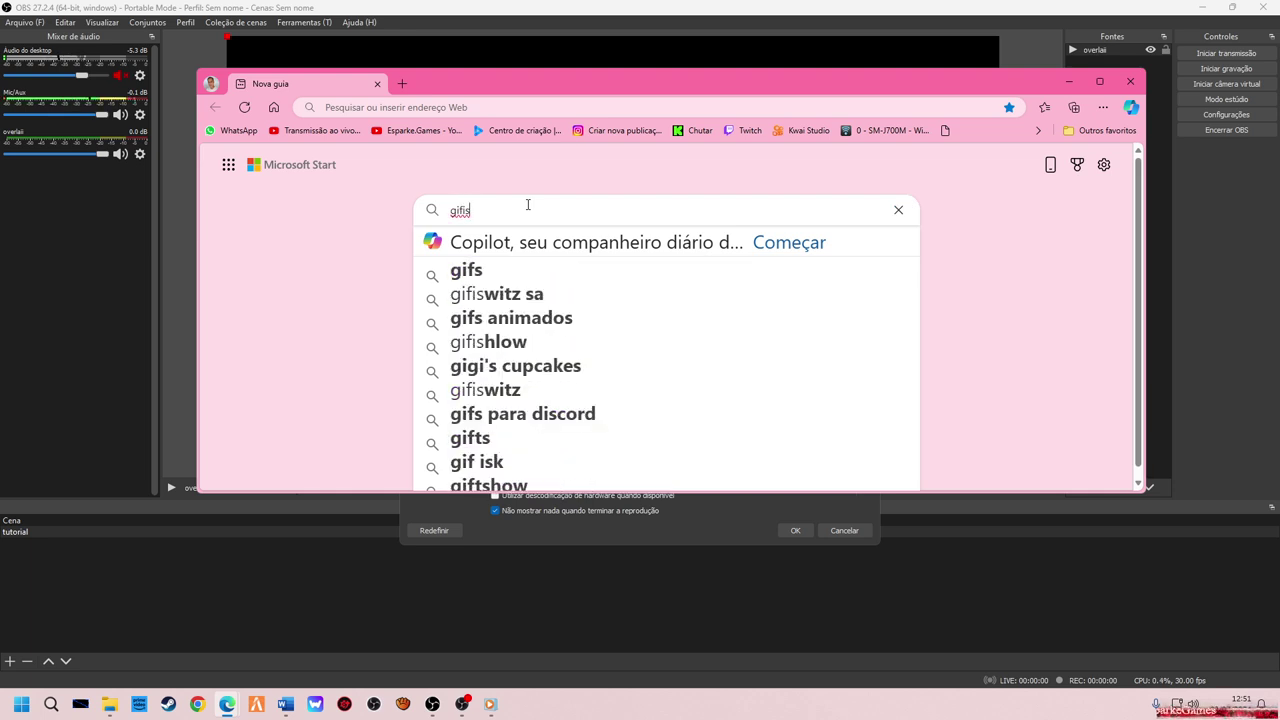
key(Return)
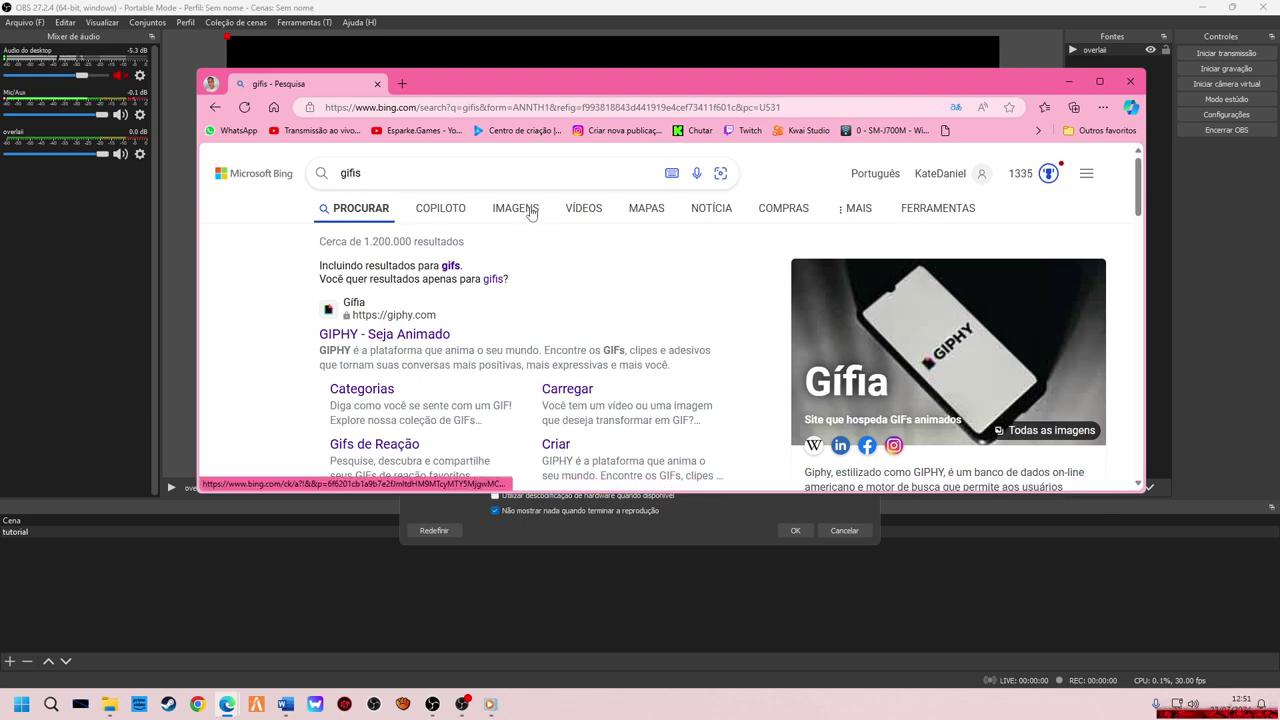
scroll(530, 220, down, 5)
scroll(530, 237, up, 5)
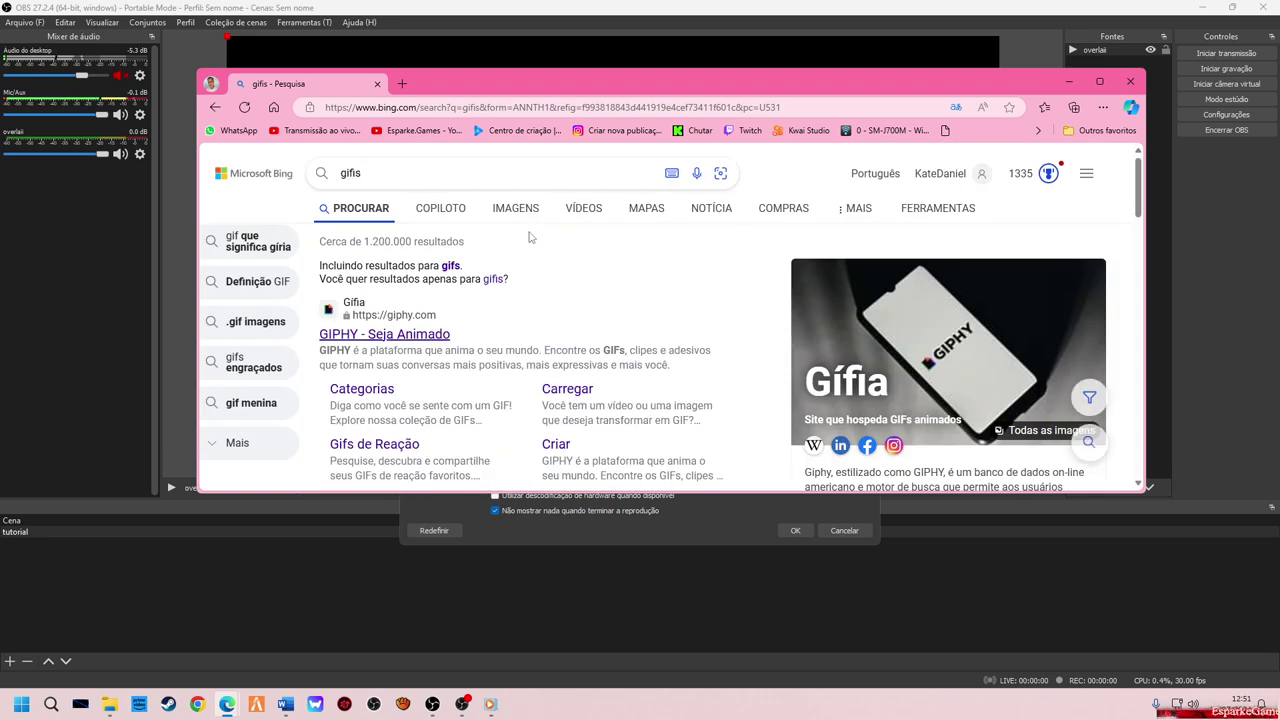
Change the web search to "gifis animados" and look through the animated image results.
click(432, 176)
key(BackSpace)
text(is animad)
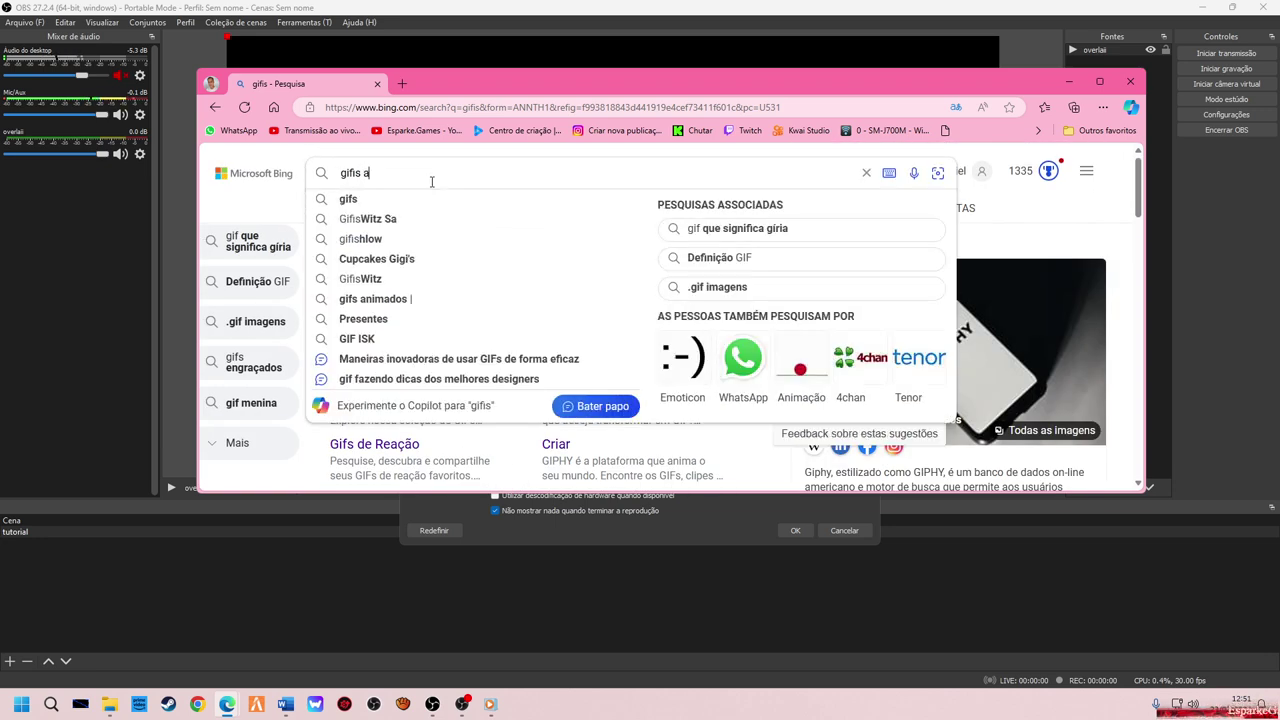
text(os)
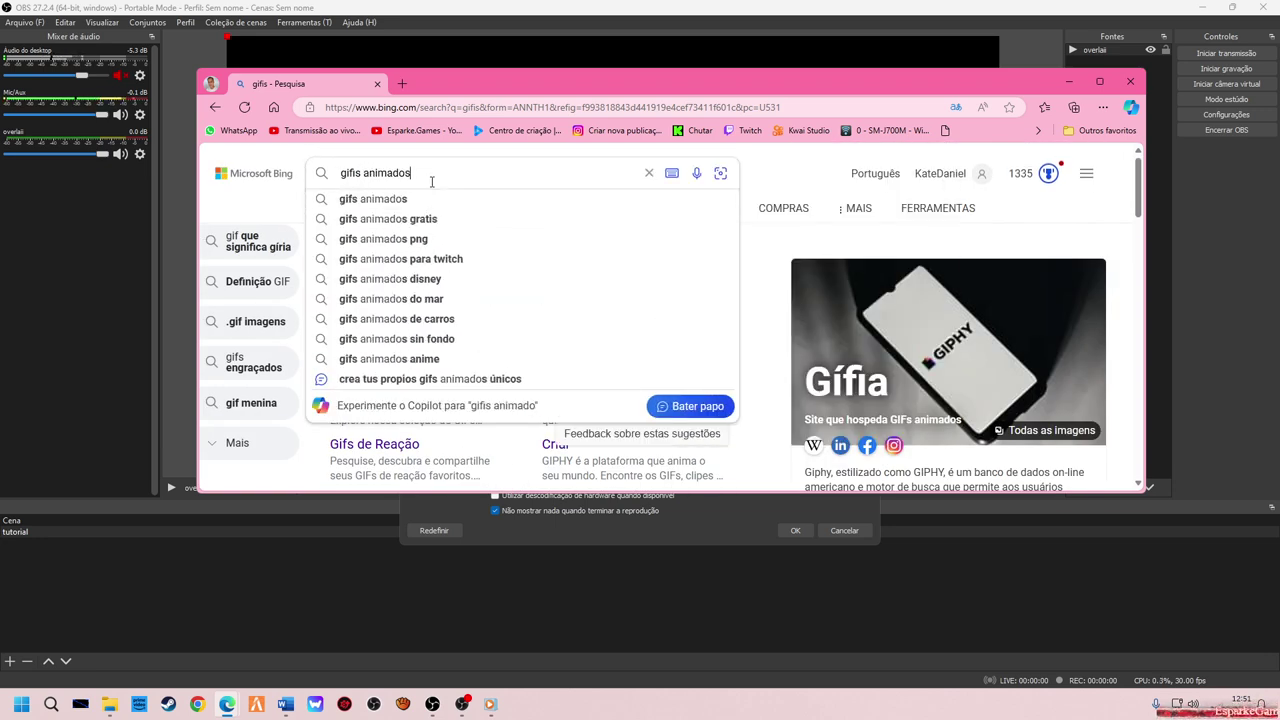
key(Return)
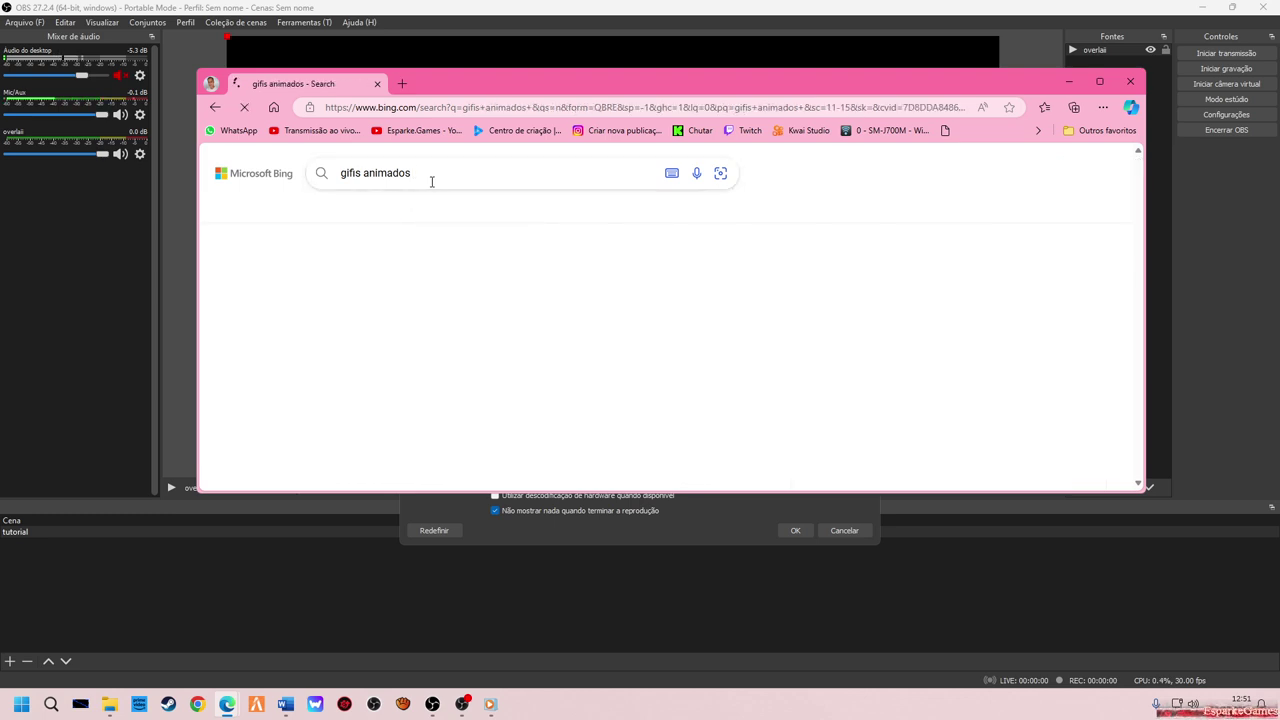
scroll(668, 303, down, 3)
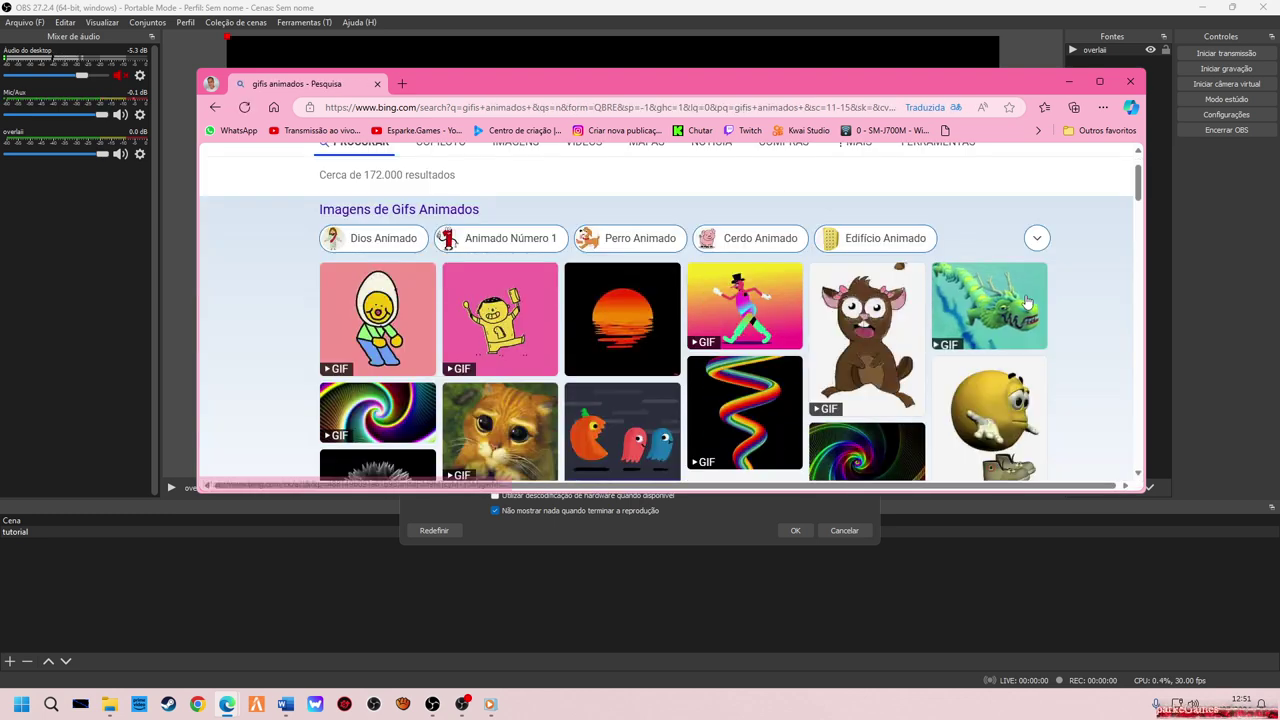
scroll(1025, 302, down, 2)
scroll(1025, 300, down, 1)
scroll(1025, 300, up, 4)
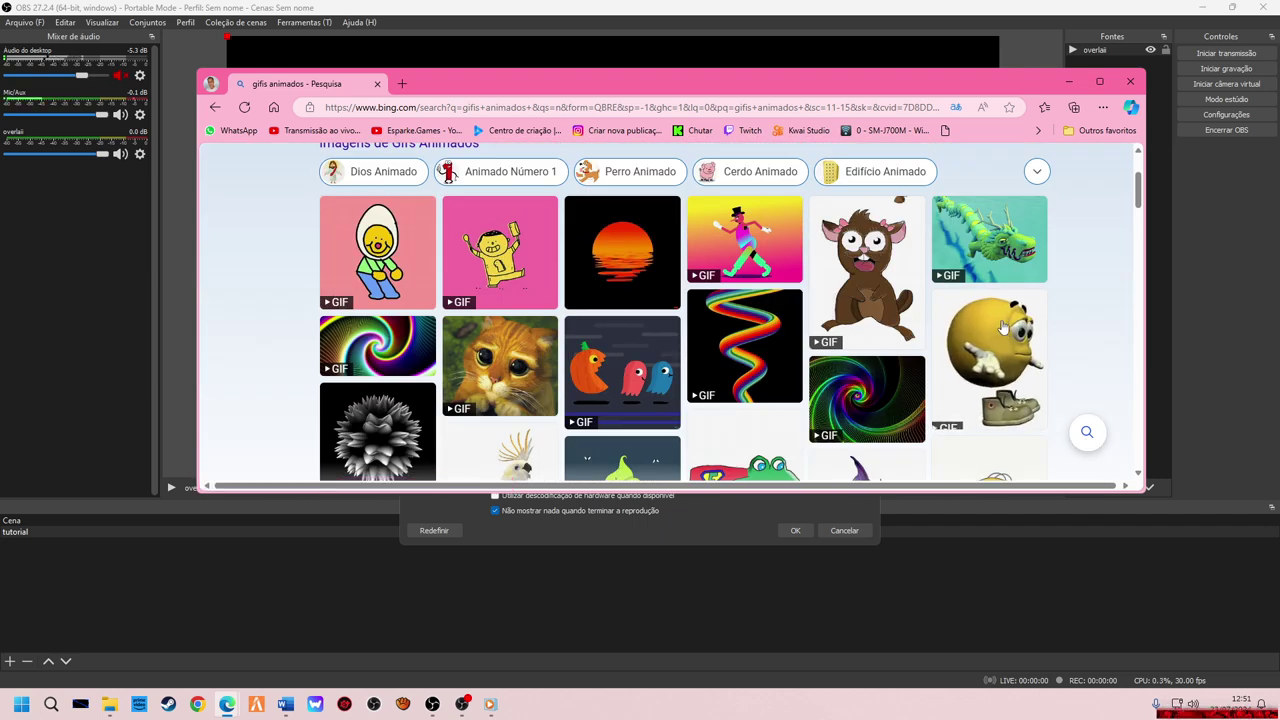
Open the full image results and bring up the green dragon GIF from Giphy in the large preview.
click(1003, 327)
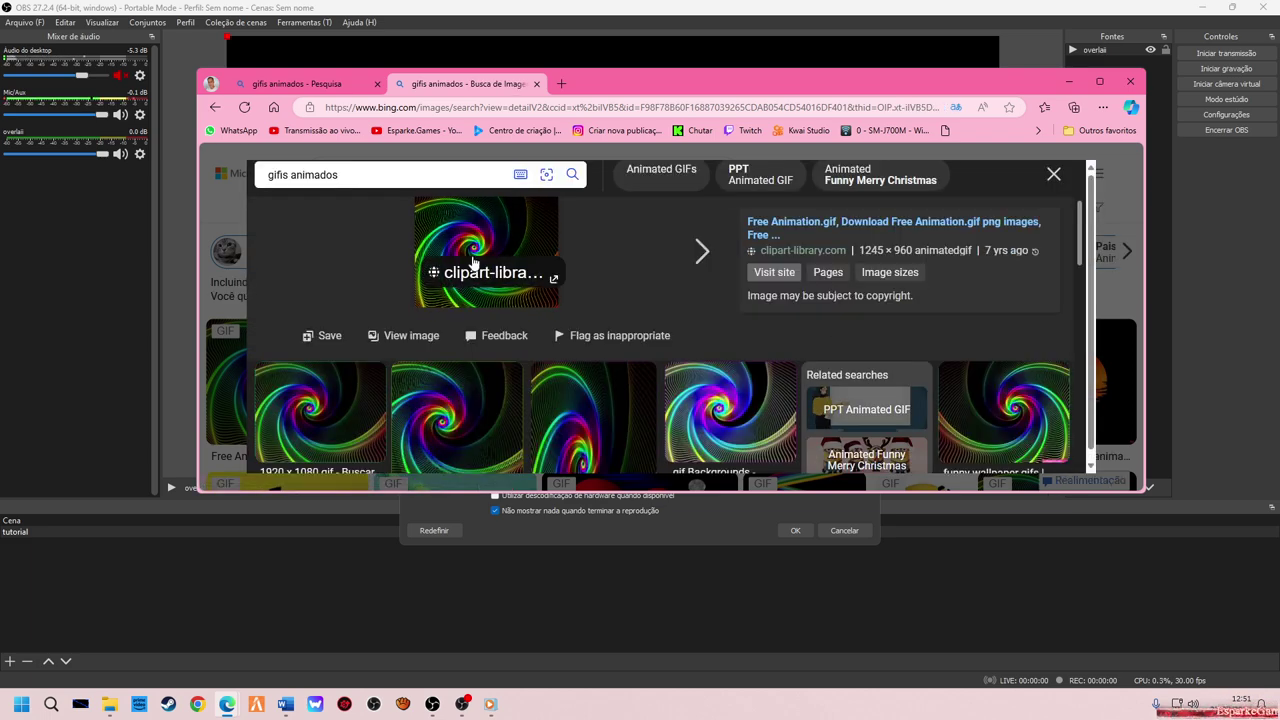
click(1054, 174)
scroll(893, 262, down, 2)
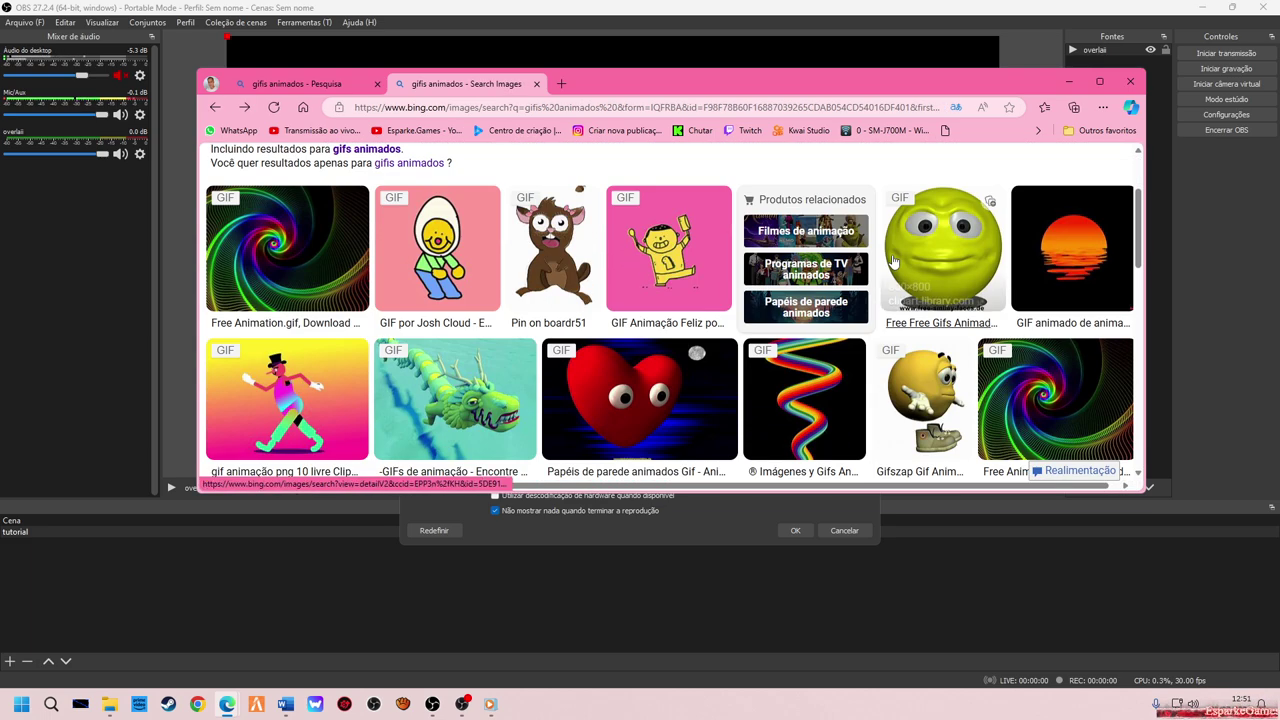
click(444, 334)
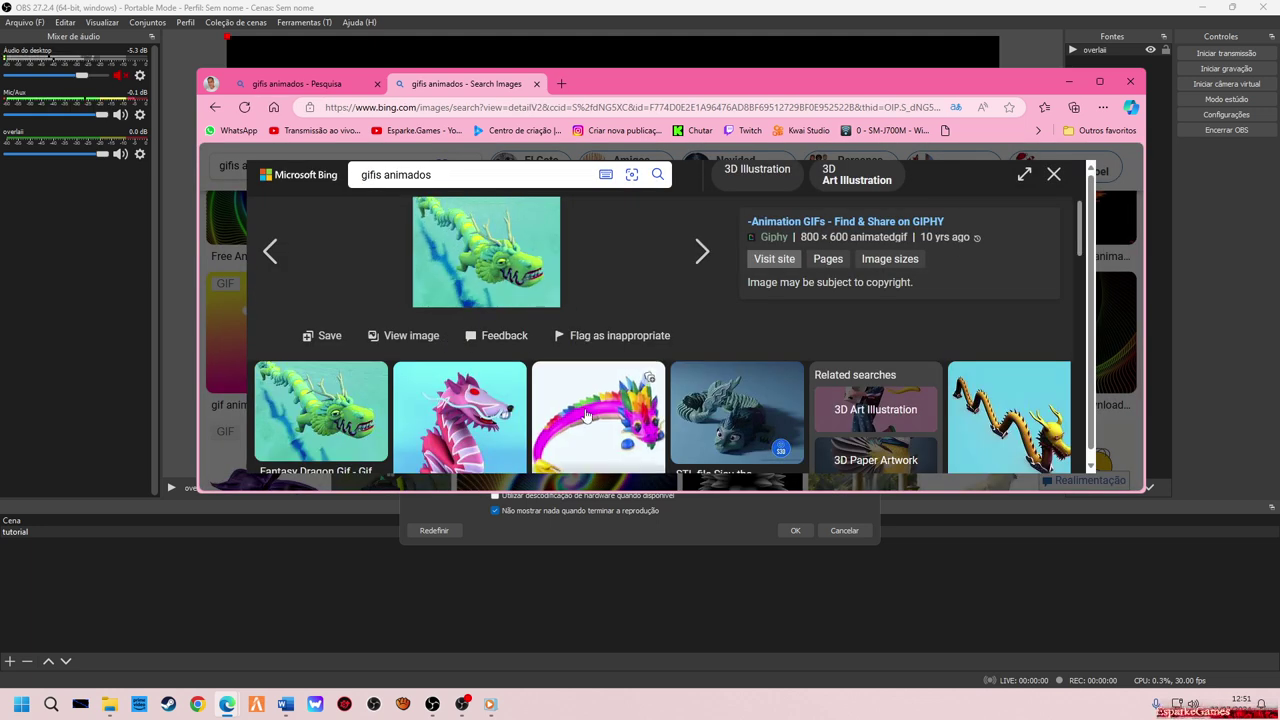
Start saving the dragon GIF to the Imagens folder and create a folder named "gifis testes" there.
right_click(507, 237)
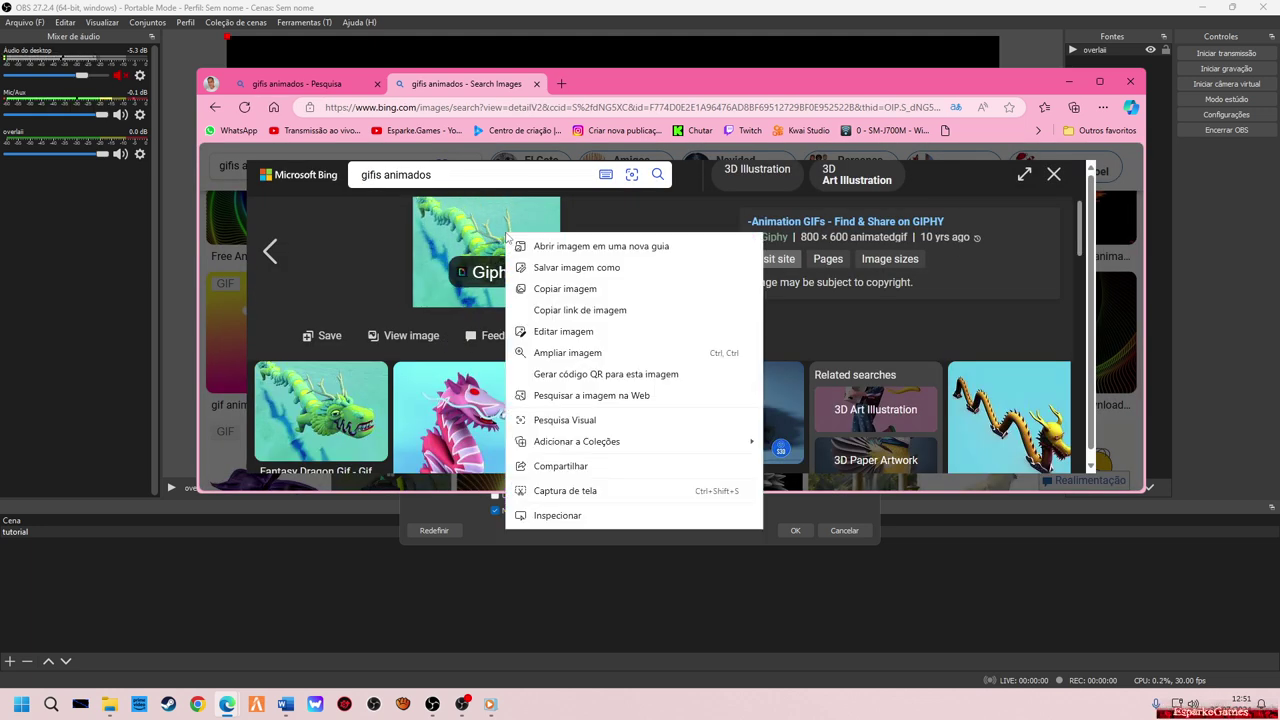
click(570, 268)
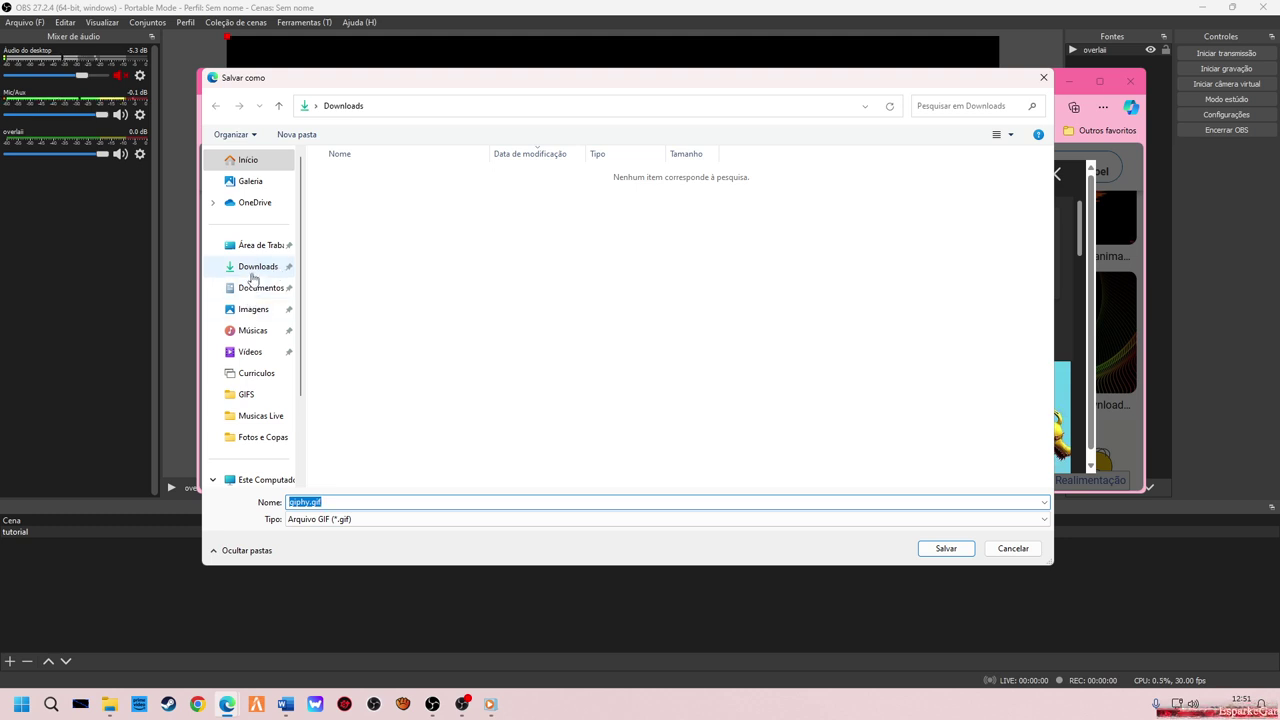
click(252, 310)
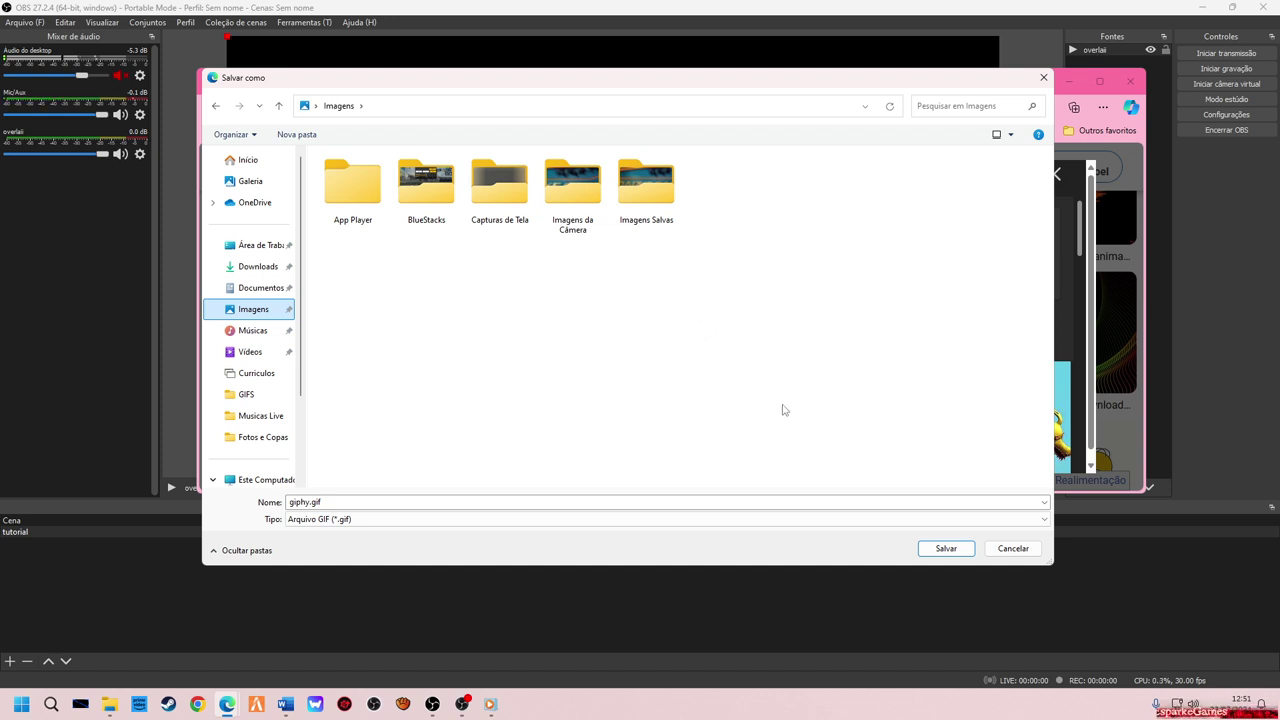
right_click(752, 296)
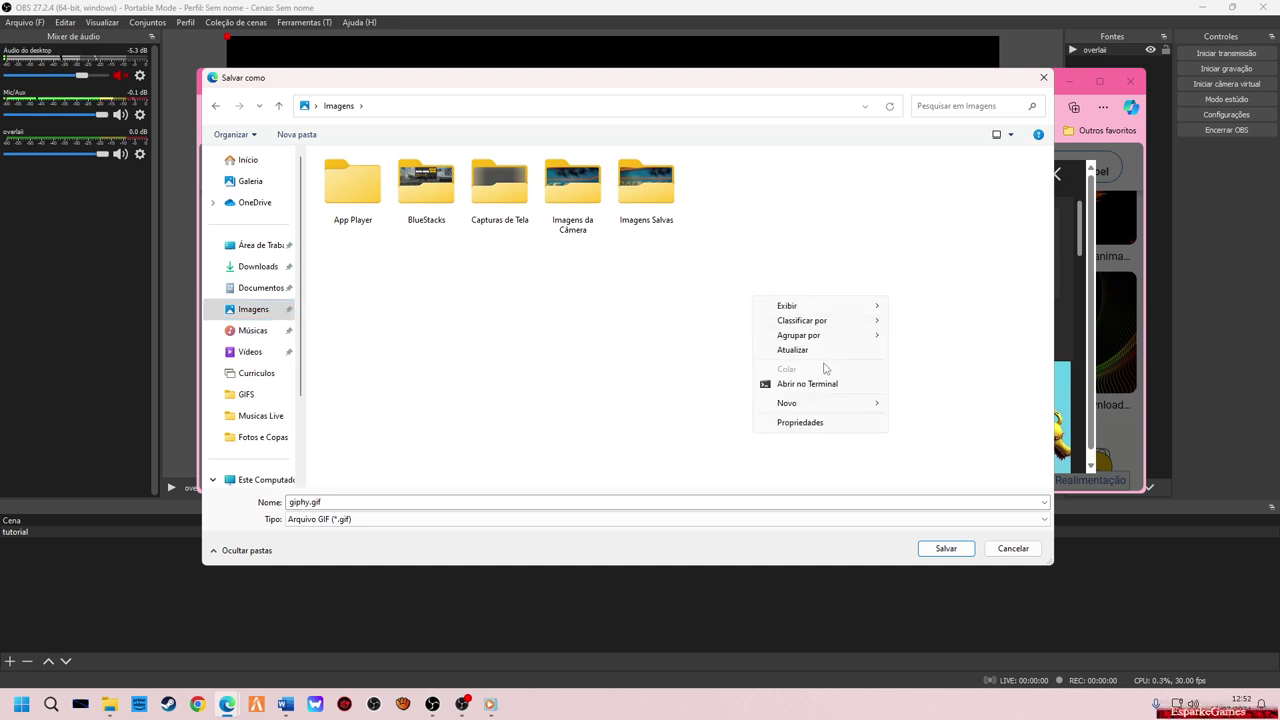
mouse_move(811, 405)
click(918, 405)
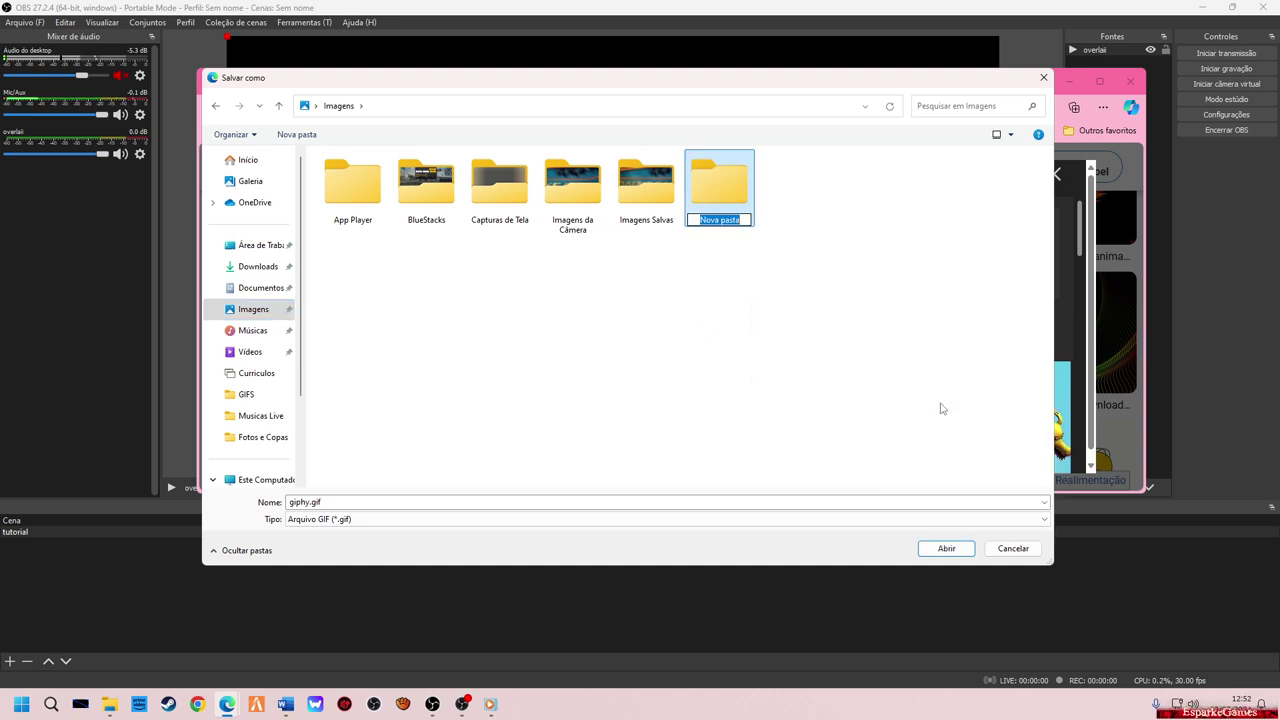
text(gifis testes)
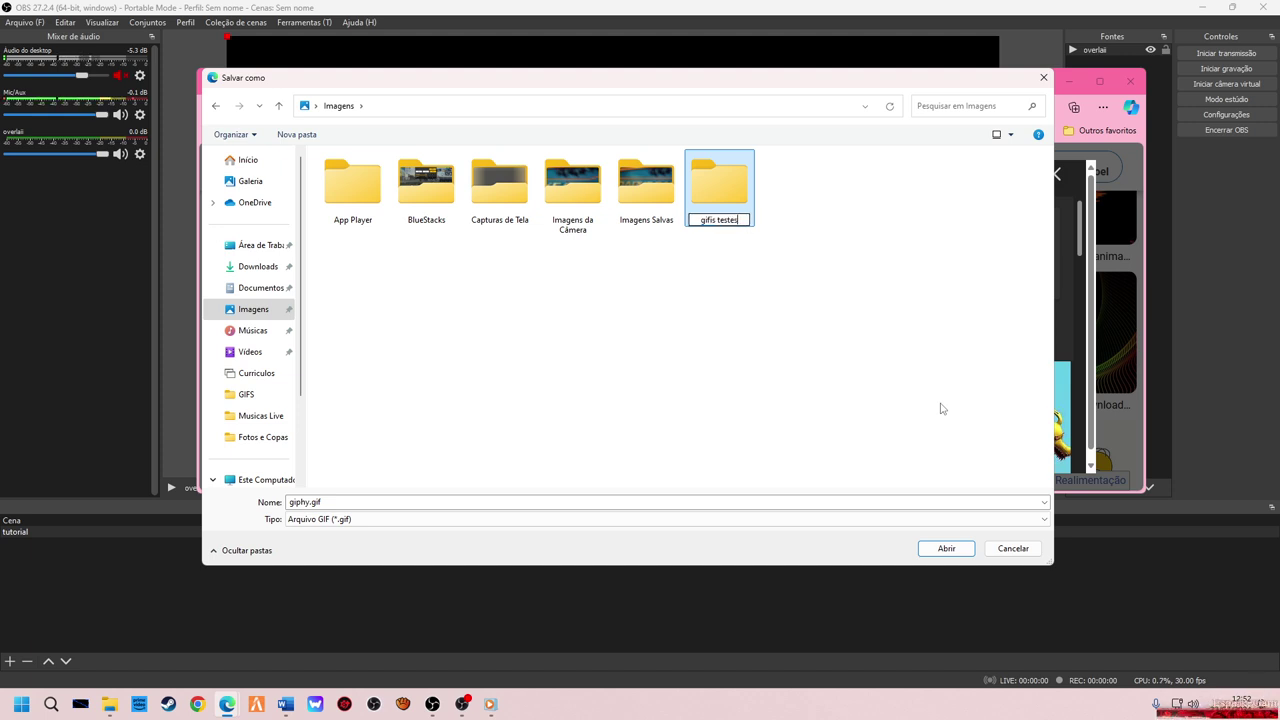
click(933, 556)
Save the dragon image as giphy.gif inside the gifis testes folder and get the browser out of the way.
double_click(730, 204)
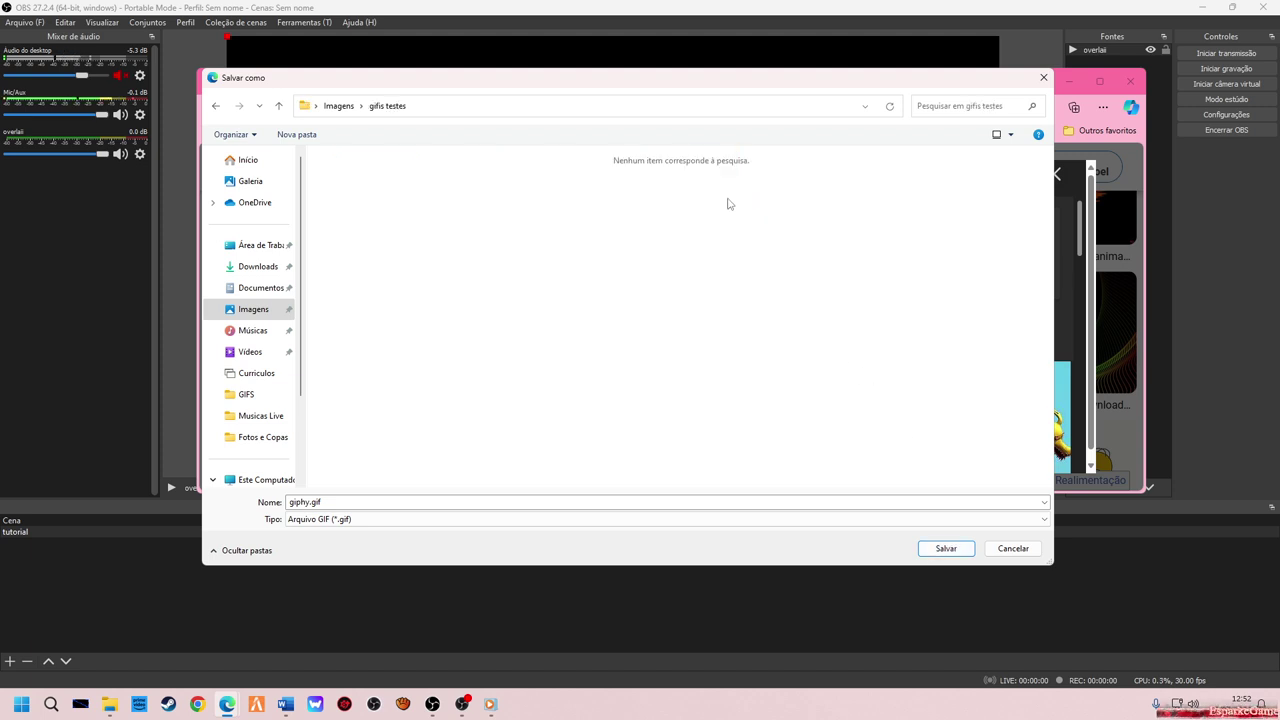
click(950, 553)
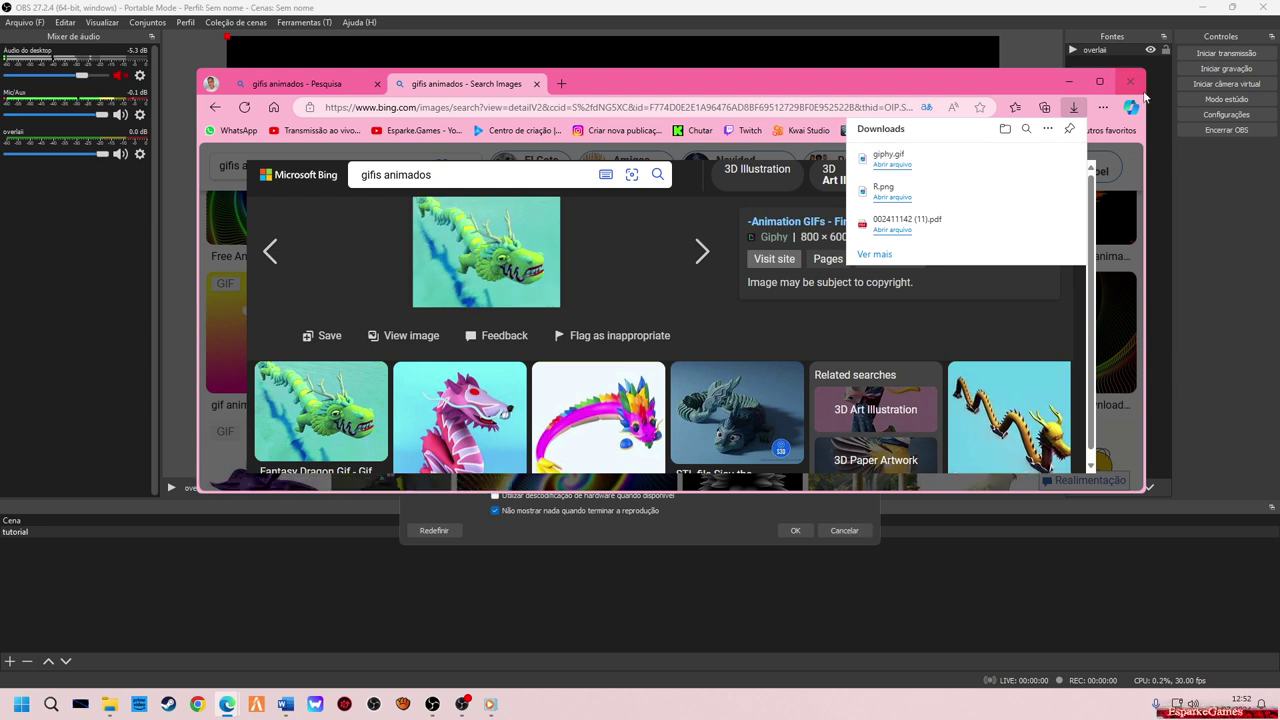
click(1080, 82)
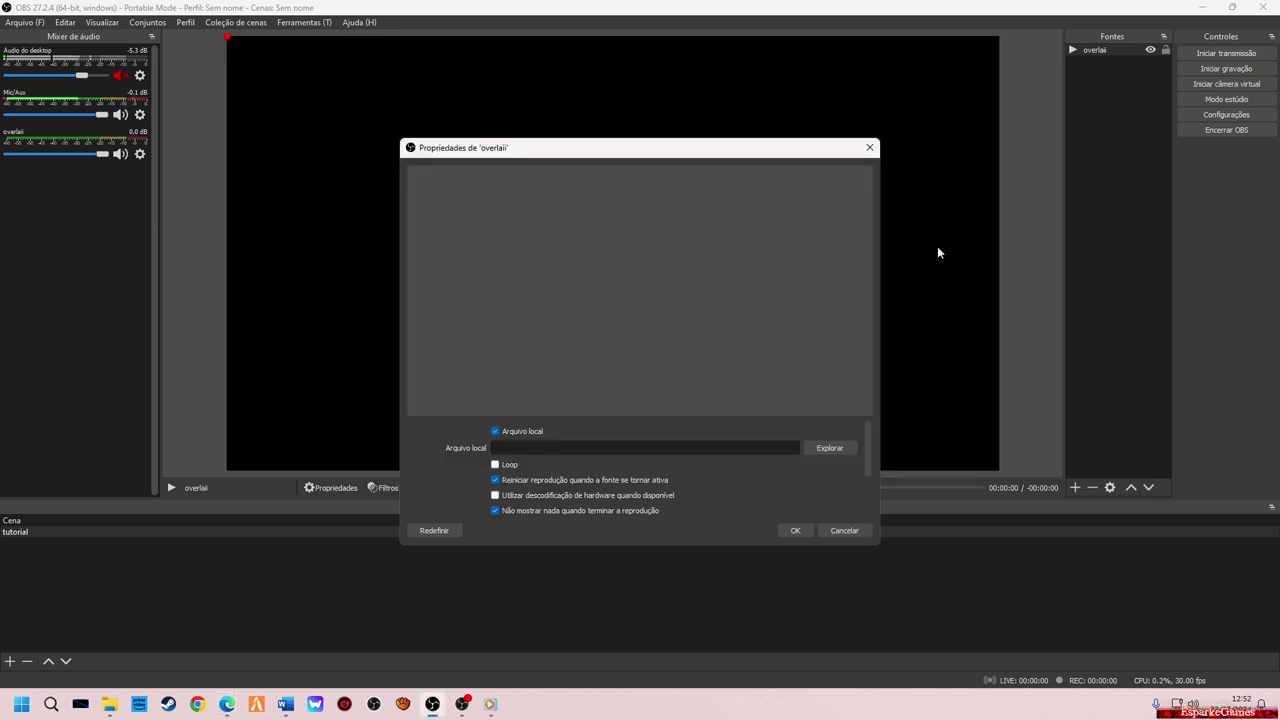
Load giphy.gif from the gifis testes folder in Imagens as the local file of the overlaii media source.
click(843, 449)
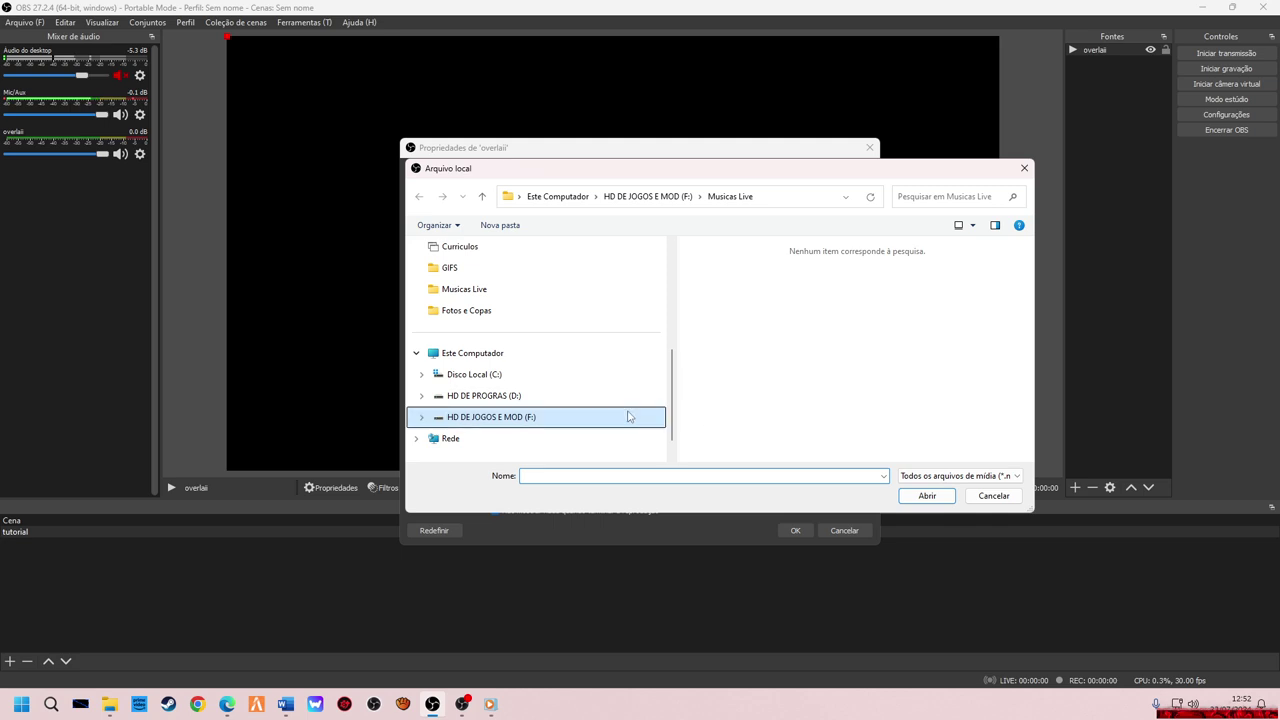
scroll(526, 386, up, 3)
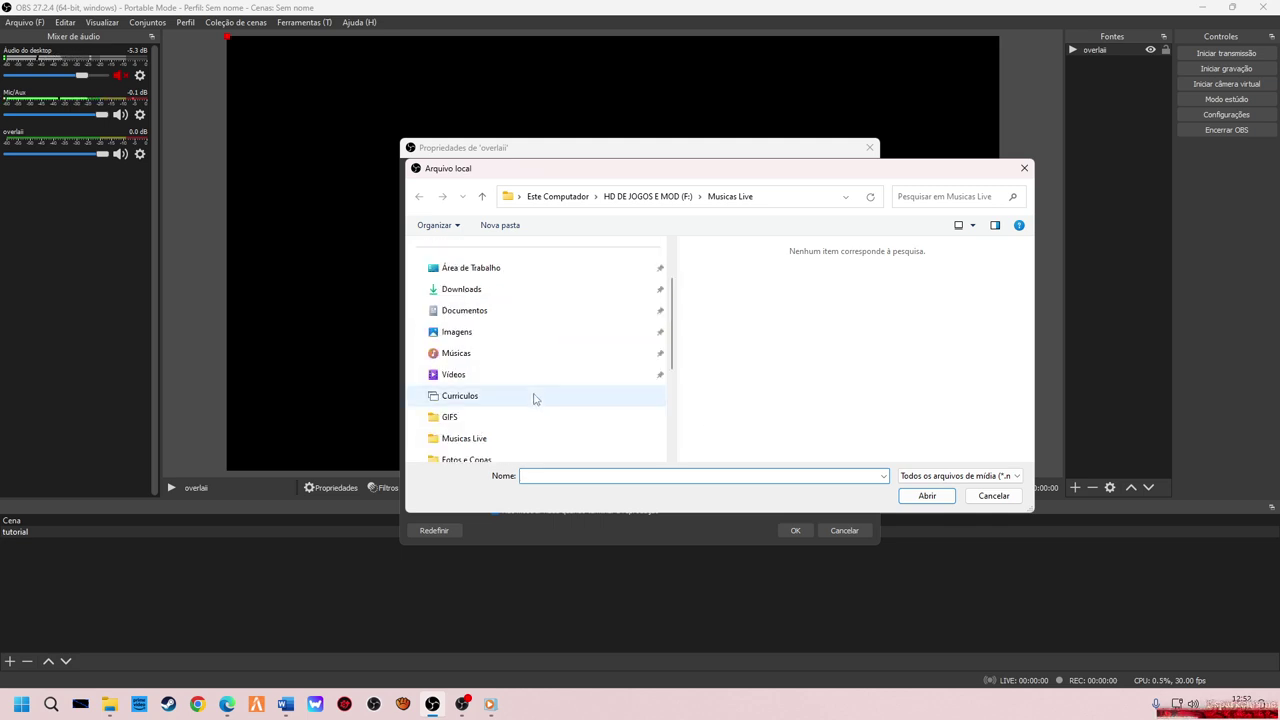
click(462, 336)
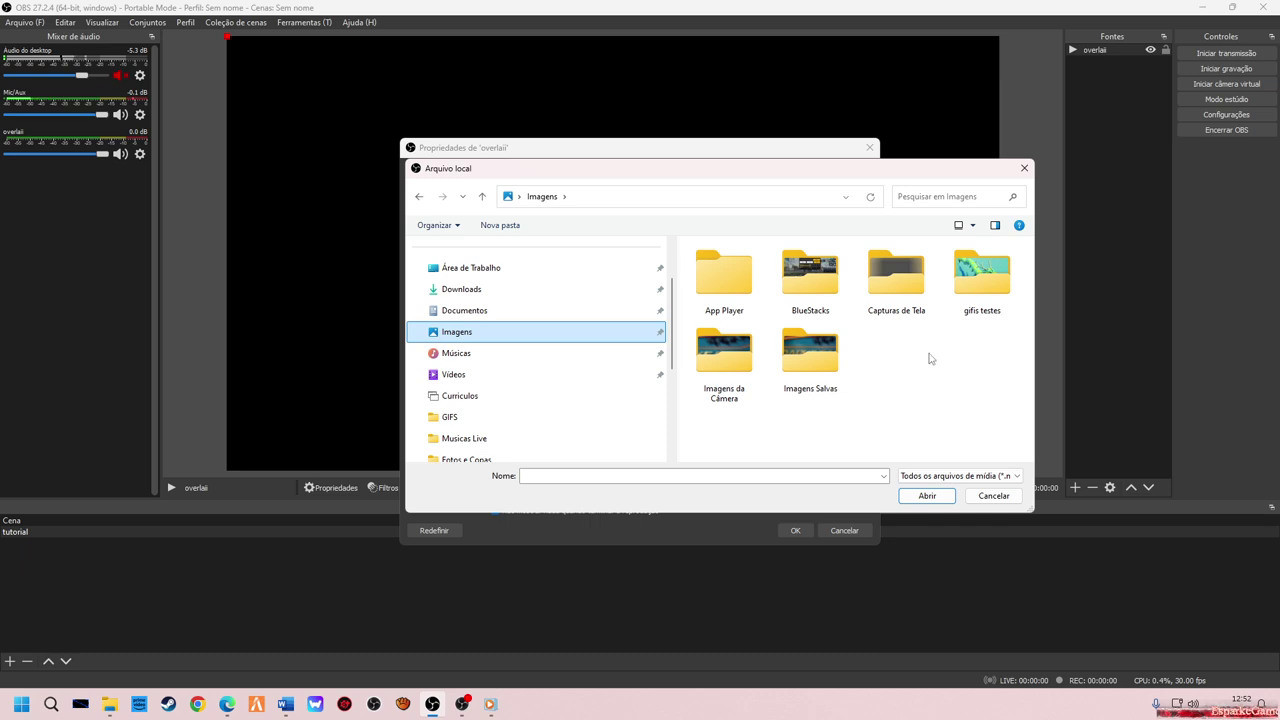
double_click(990, 300)
click(737, 274)
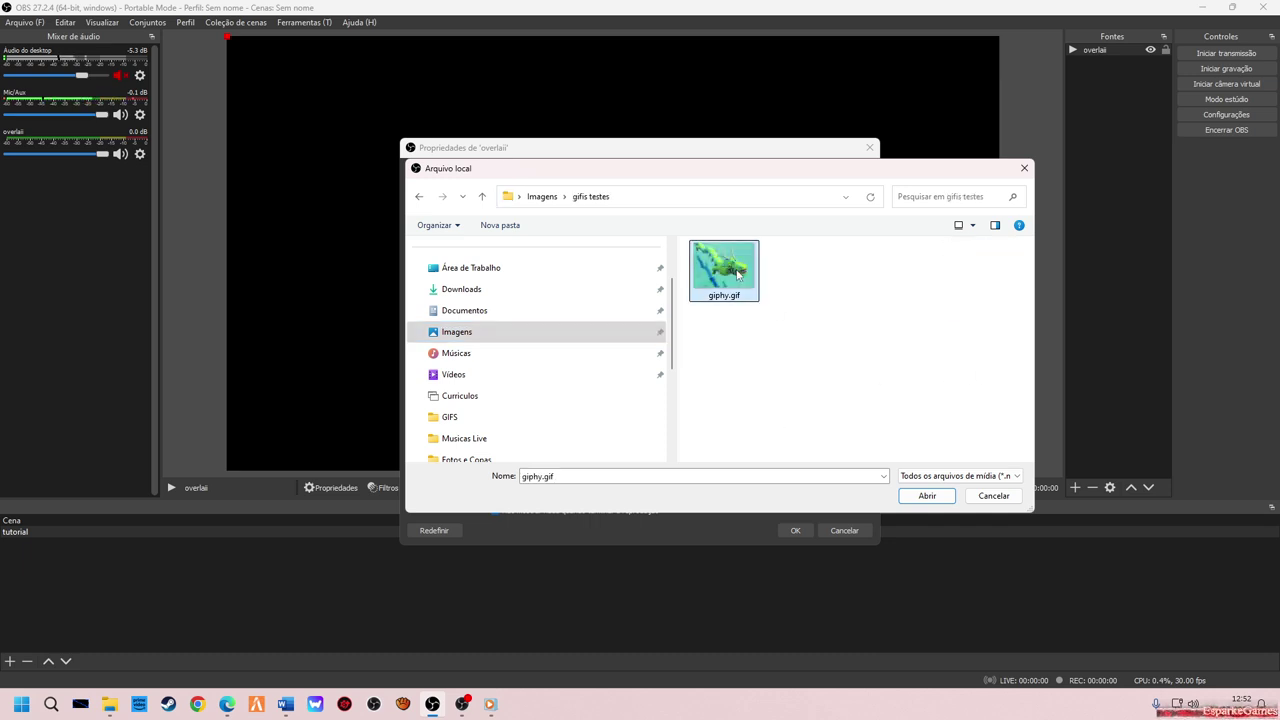
click(928, 496)
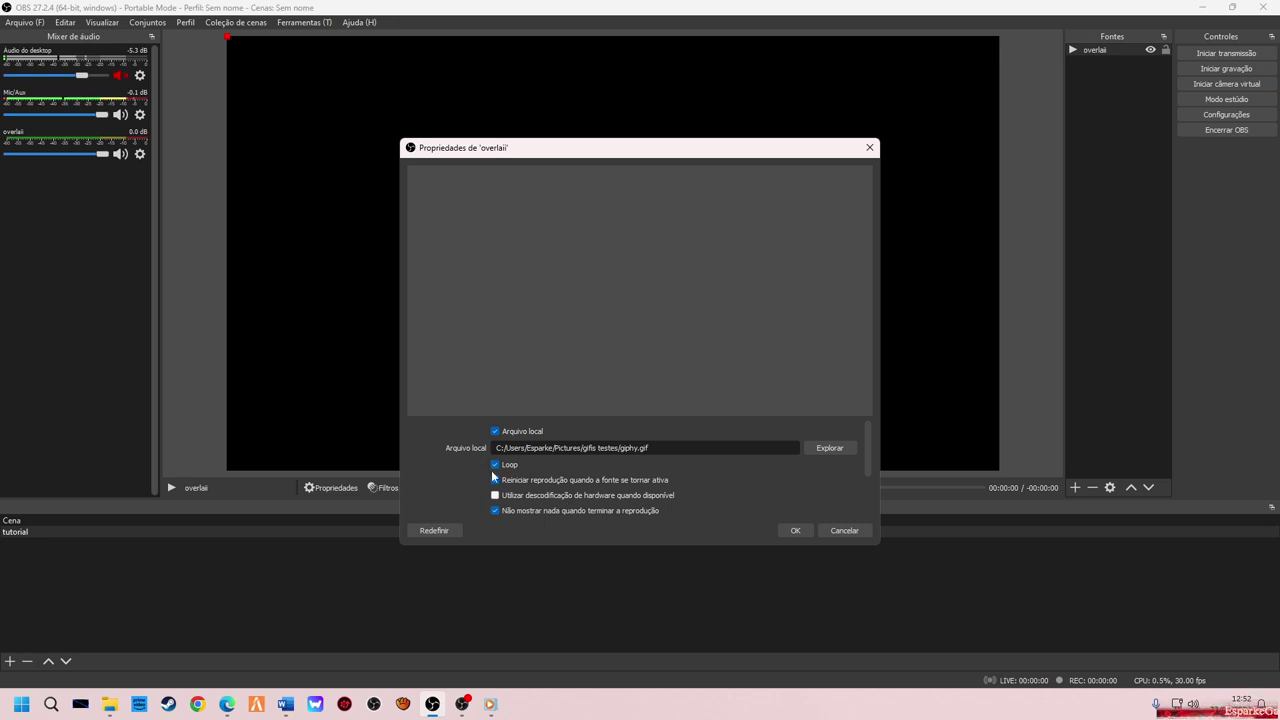
Accept the overlaii source's properties and stretch the dragon GIF to fill the entire canvas.
click(793, 529)
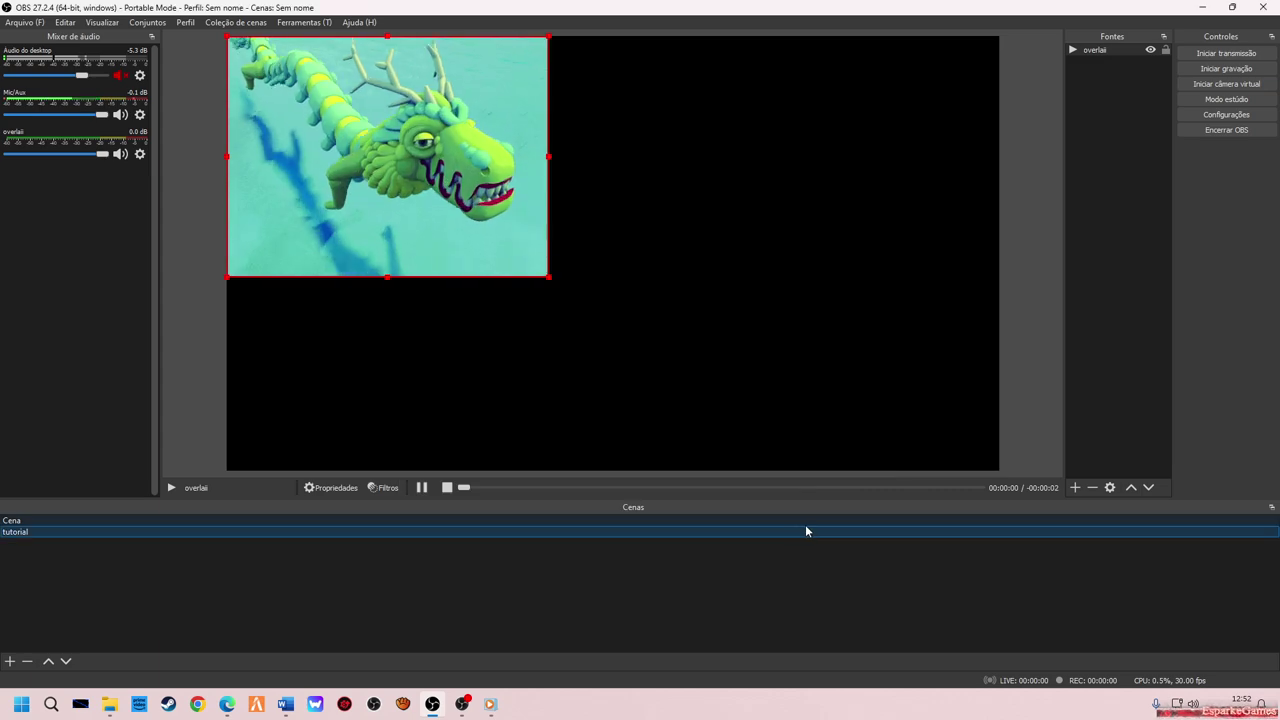
drag(548, 276, 998, 472)
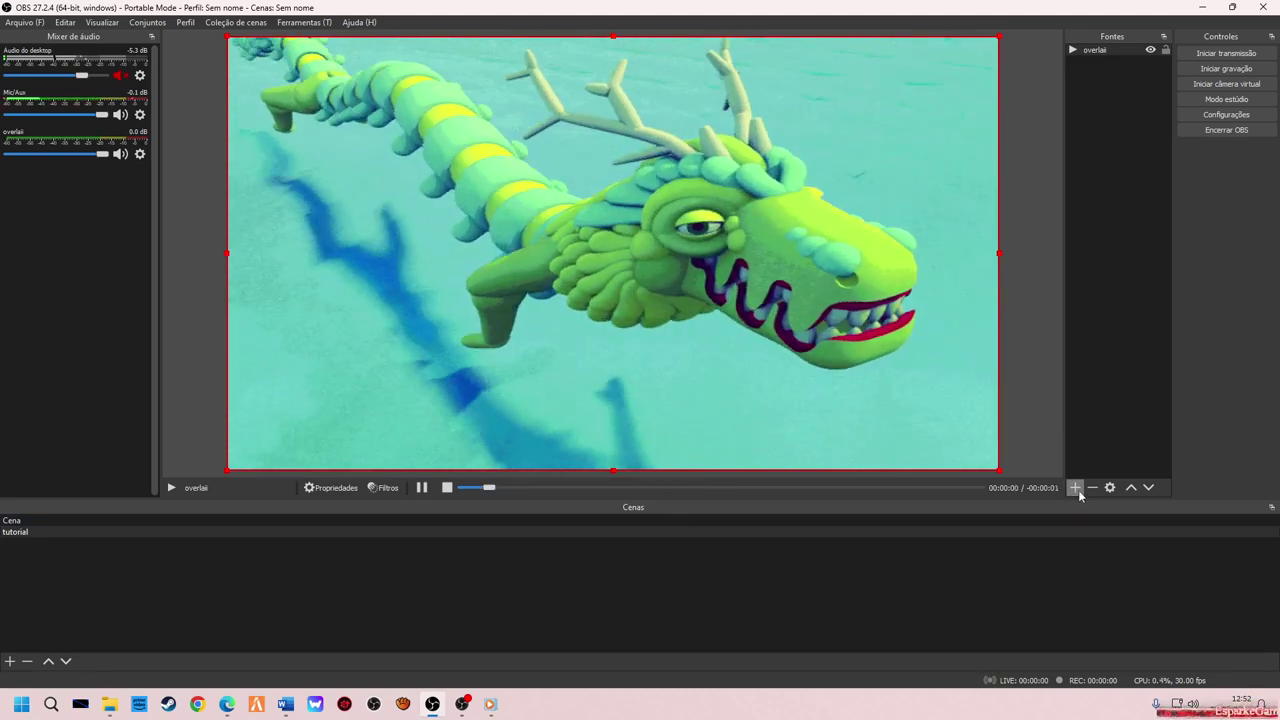
Add a new Texto (GDI+) source named "Fundo Preto" to the tutorial scene.
click(1075, 488)
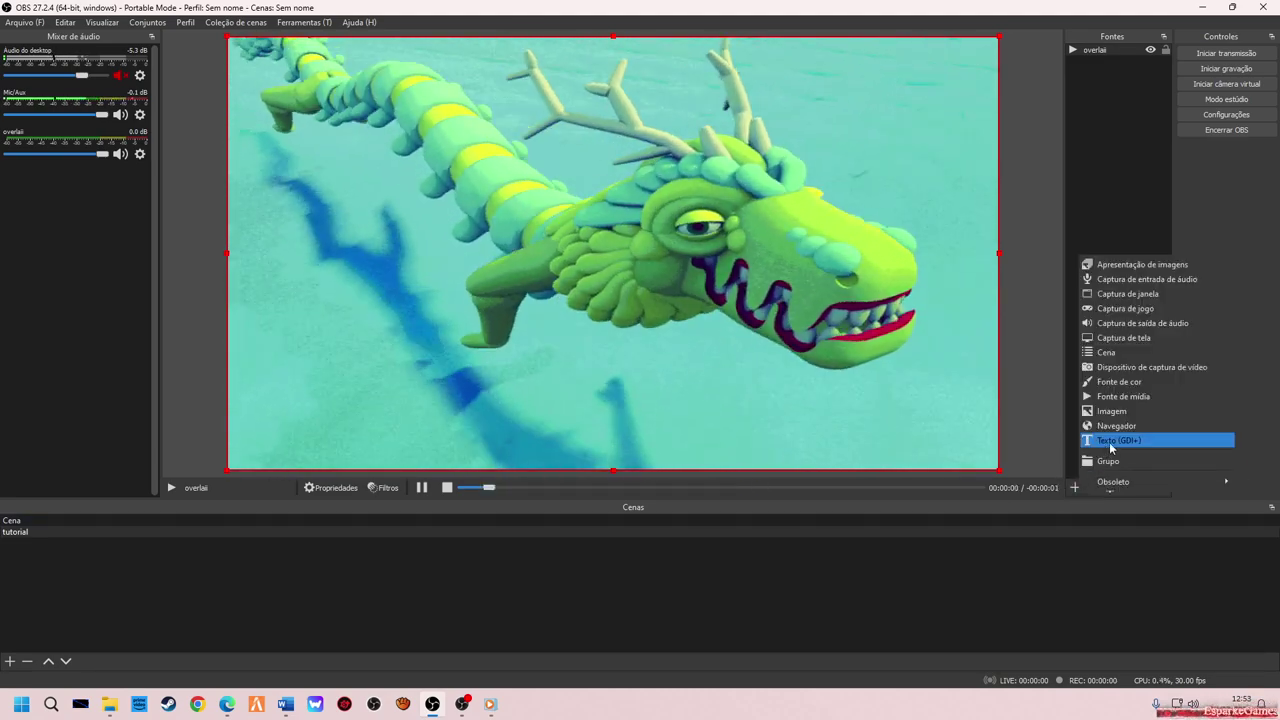
click(1108, 441)
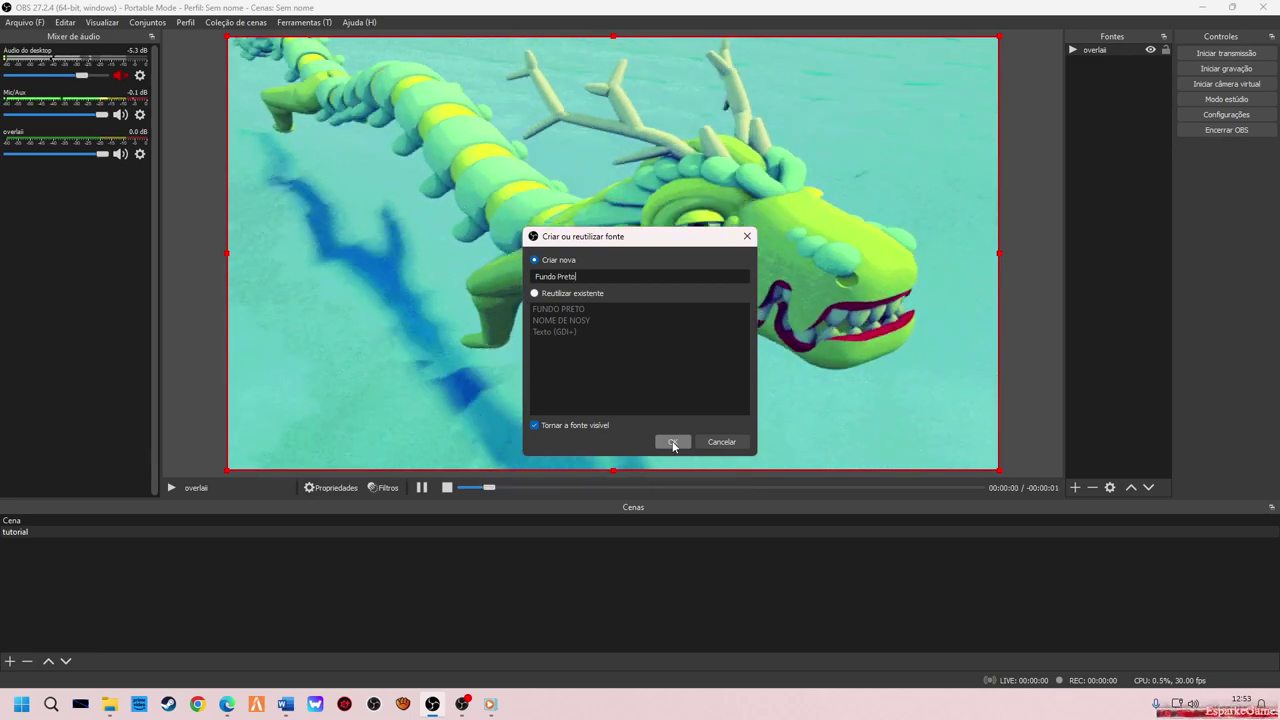
click(673, 442)
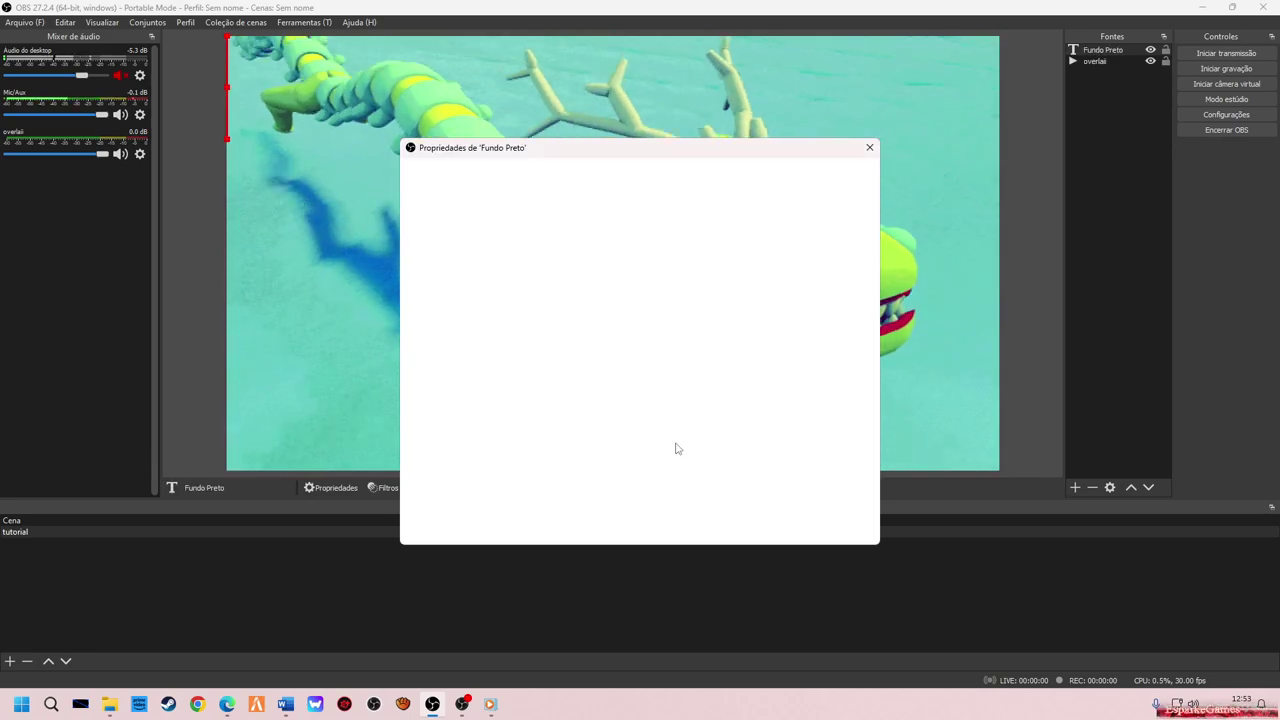
Enter "t" as the text of Fundo Preto and set its text colour to black (#000000).
scroll(670, 440, down, 2)
scroll(668, 440, up, 2)
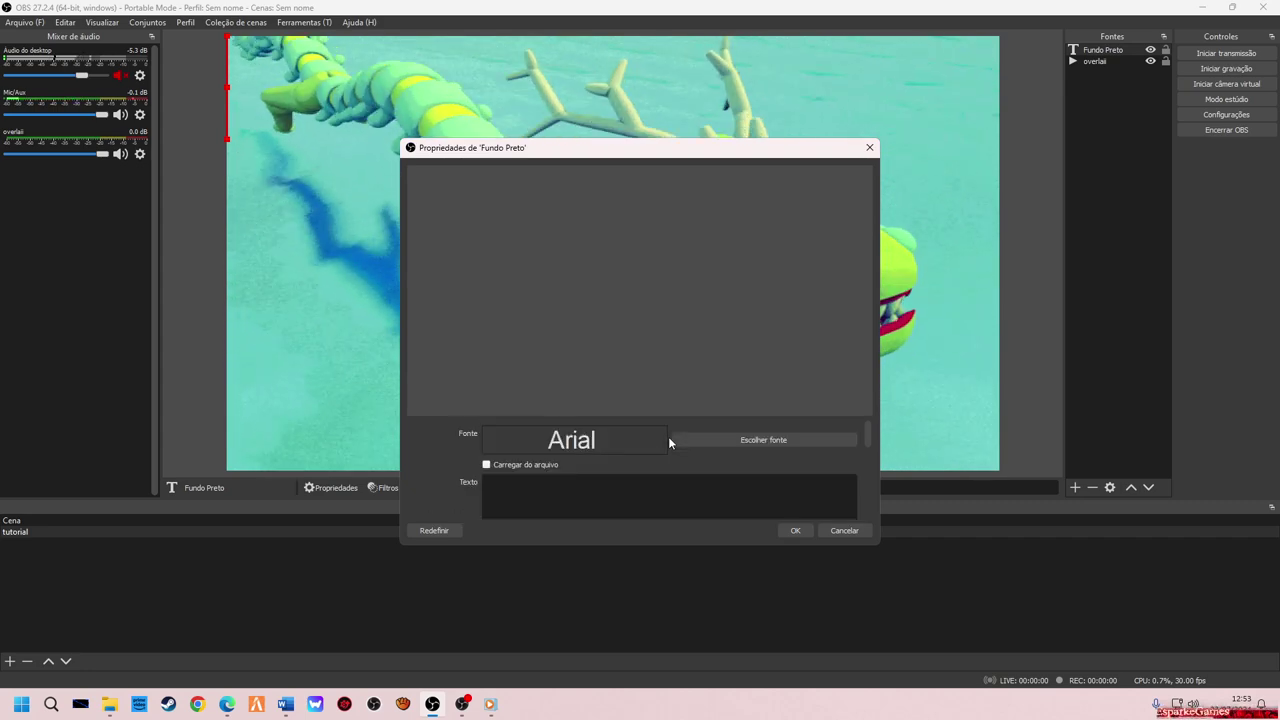
scroll(668, 440, down, 2)
scroll(604, 464, up, 1)
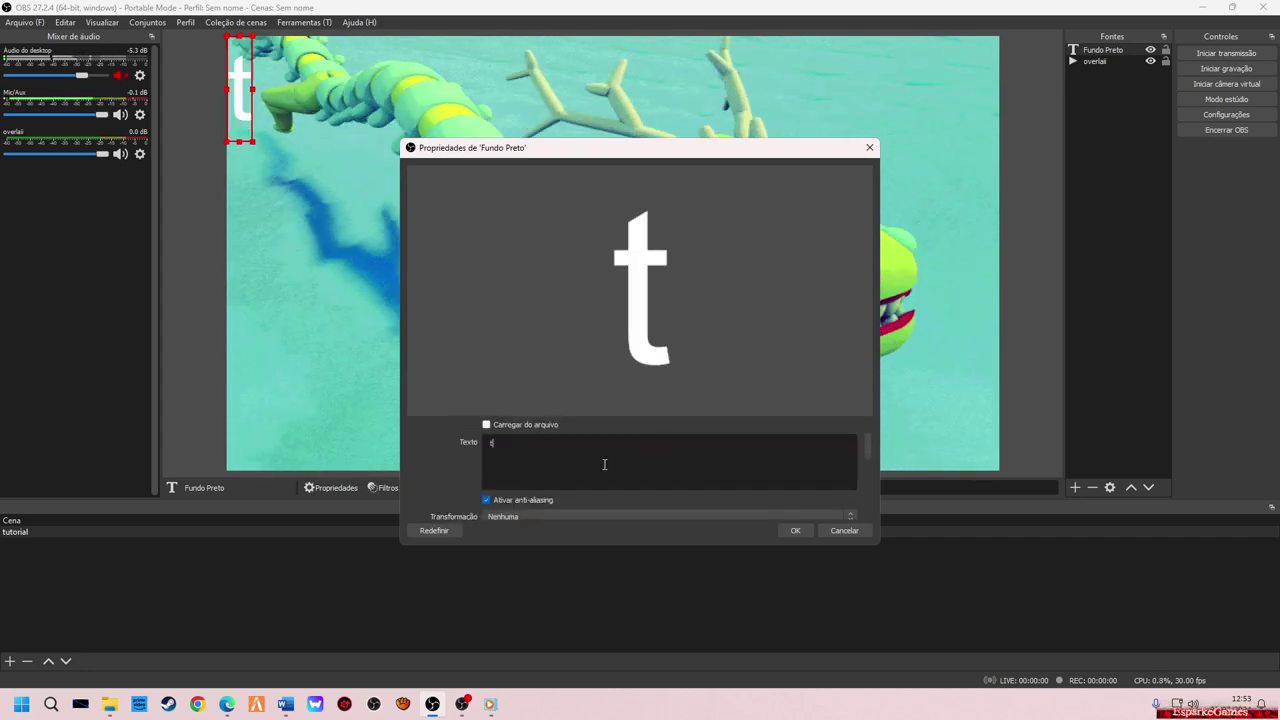
scroll(626, 464, down, 2)
scroll(632, 464, up, 1)
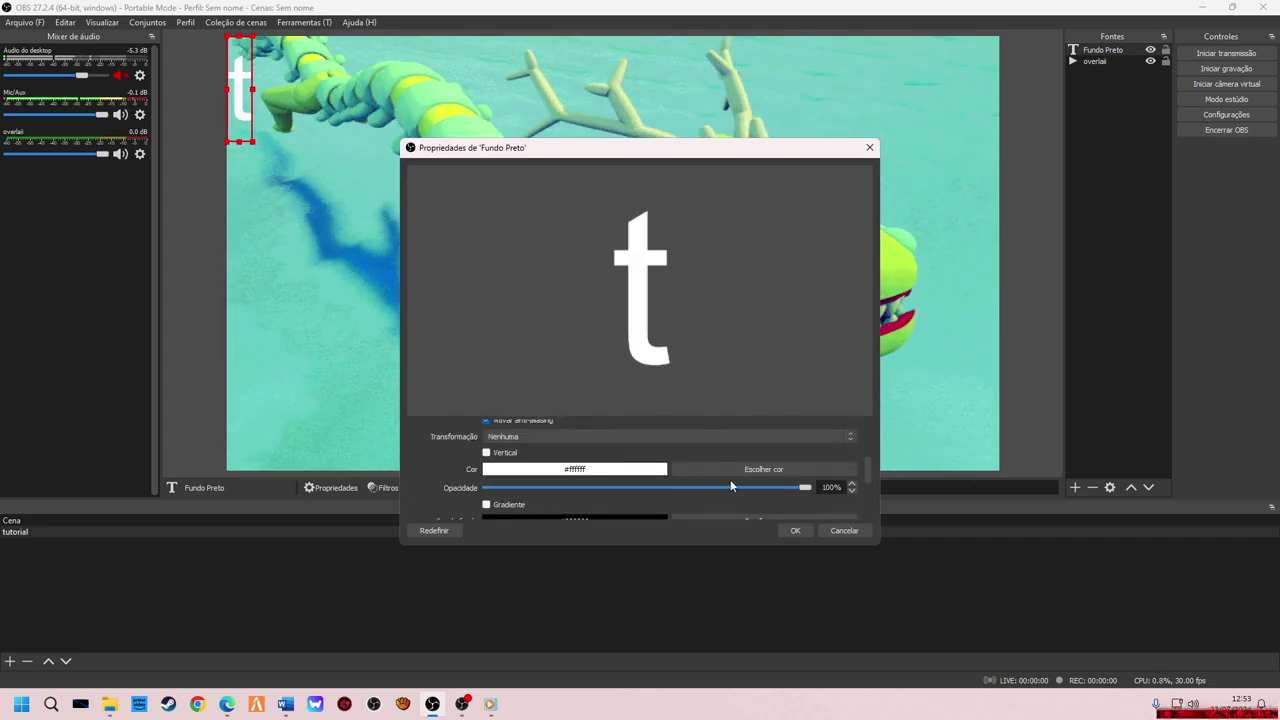
click(734, 470)
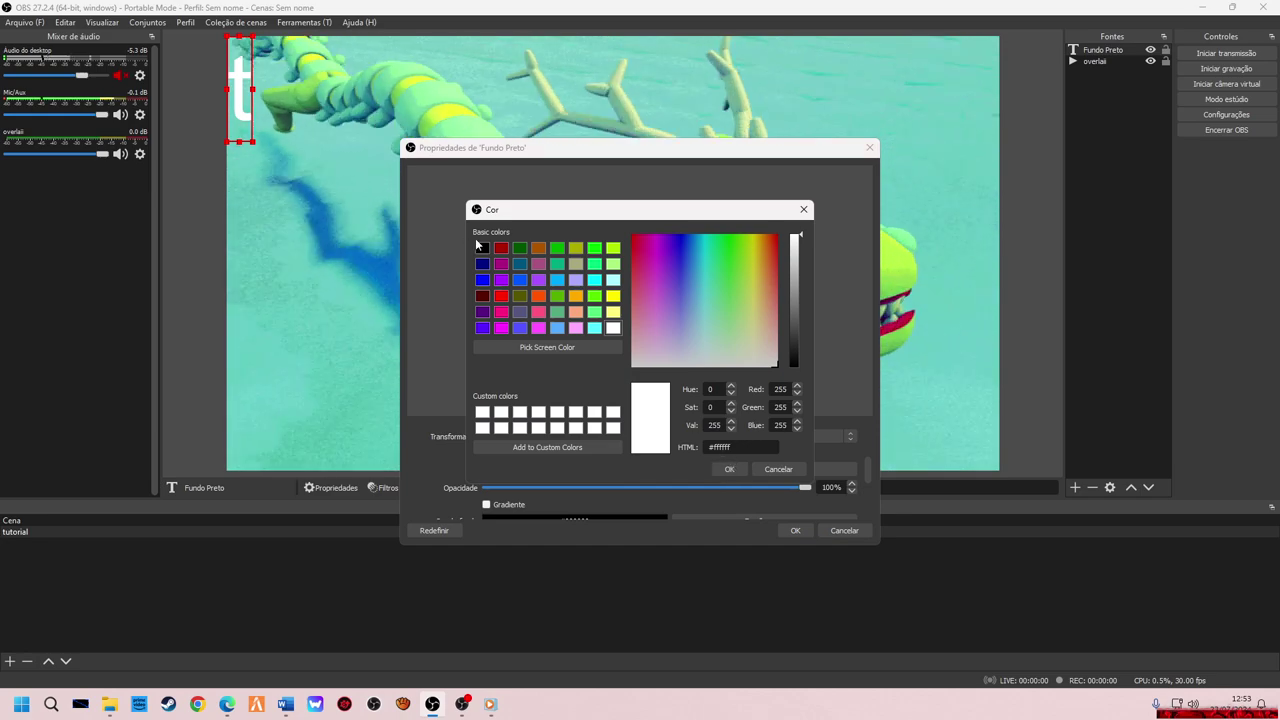
click(731, 470)
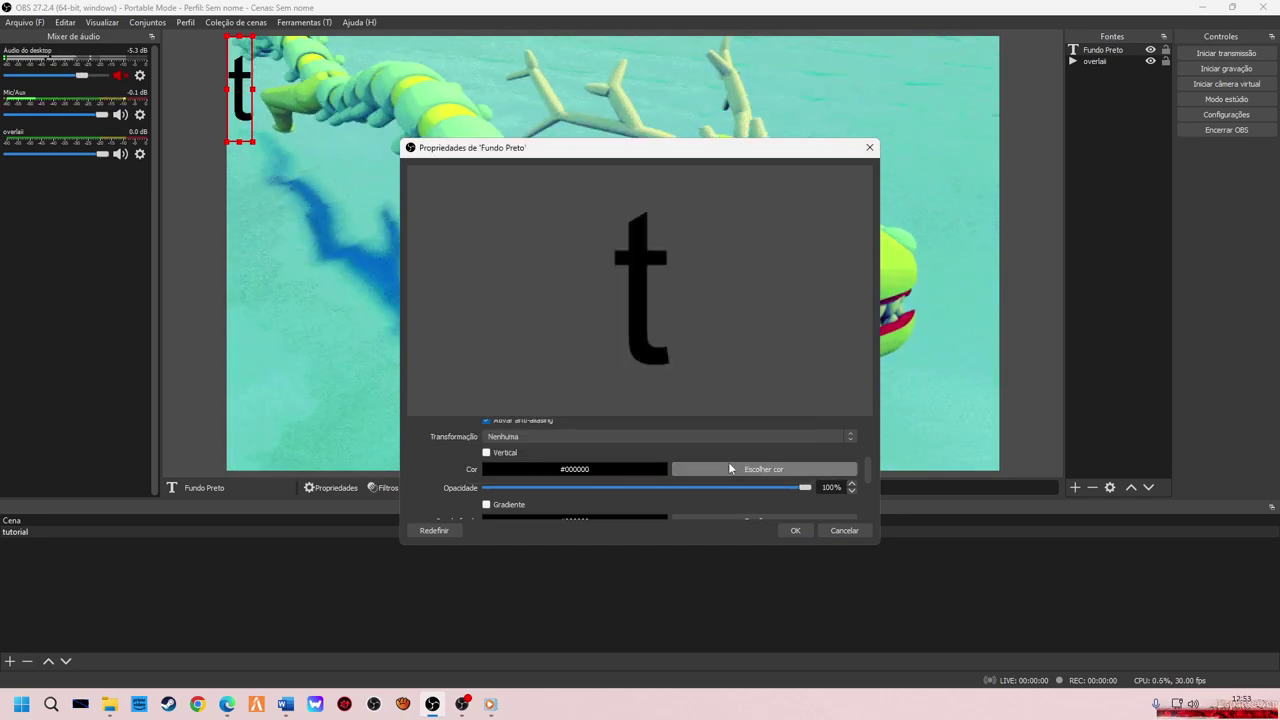
Set the background of Fundo Preto to 100% opacity and red (#ff0000).
scroll(654, 487, down, 1)
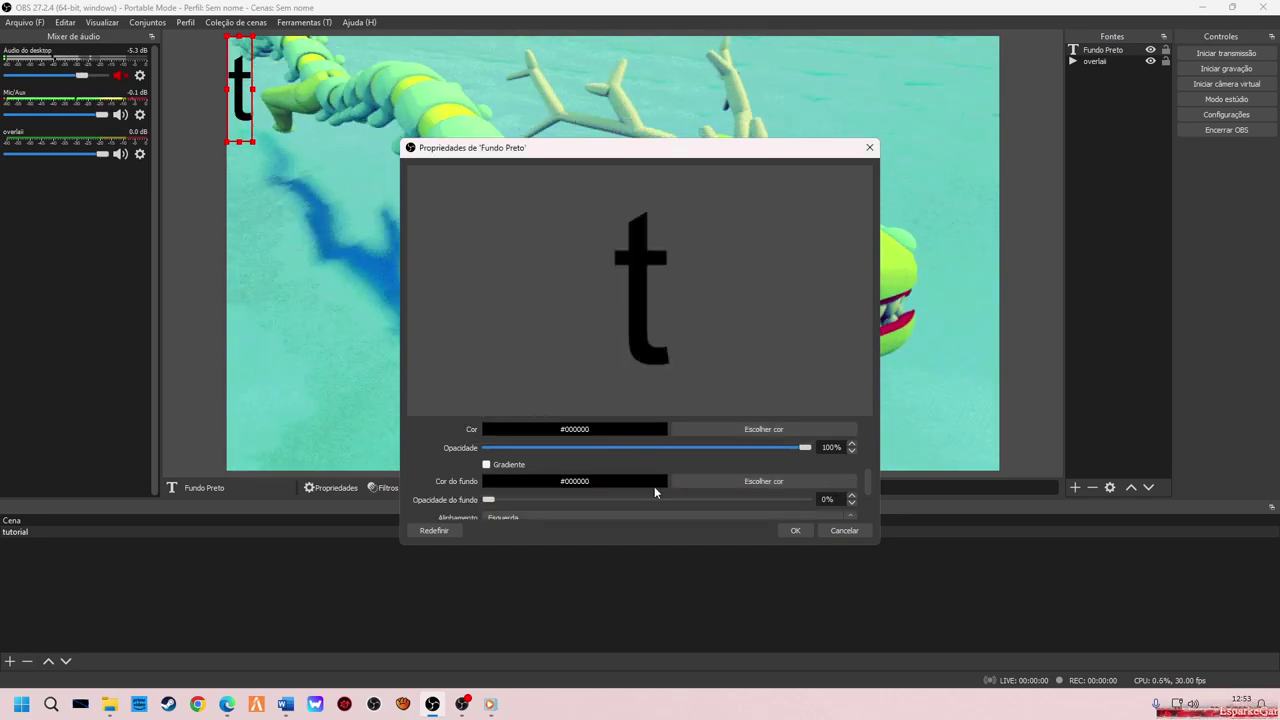
scroll(654, 487, down, 1)
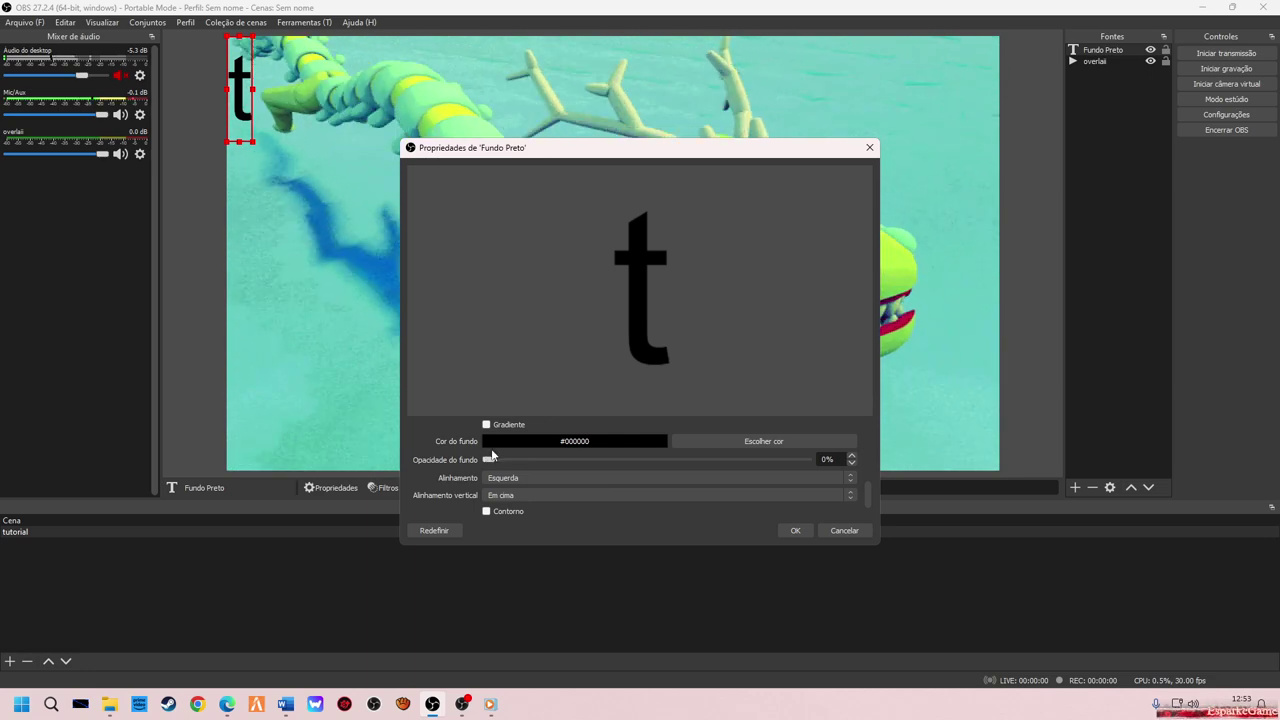
drag(494, 458, 827, 474)
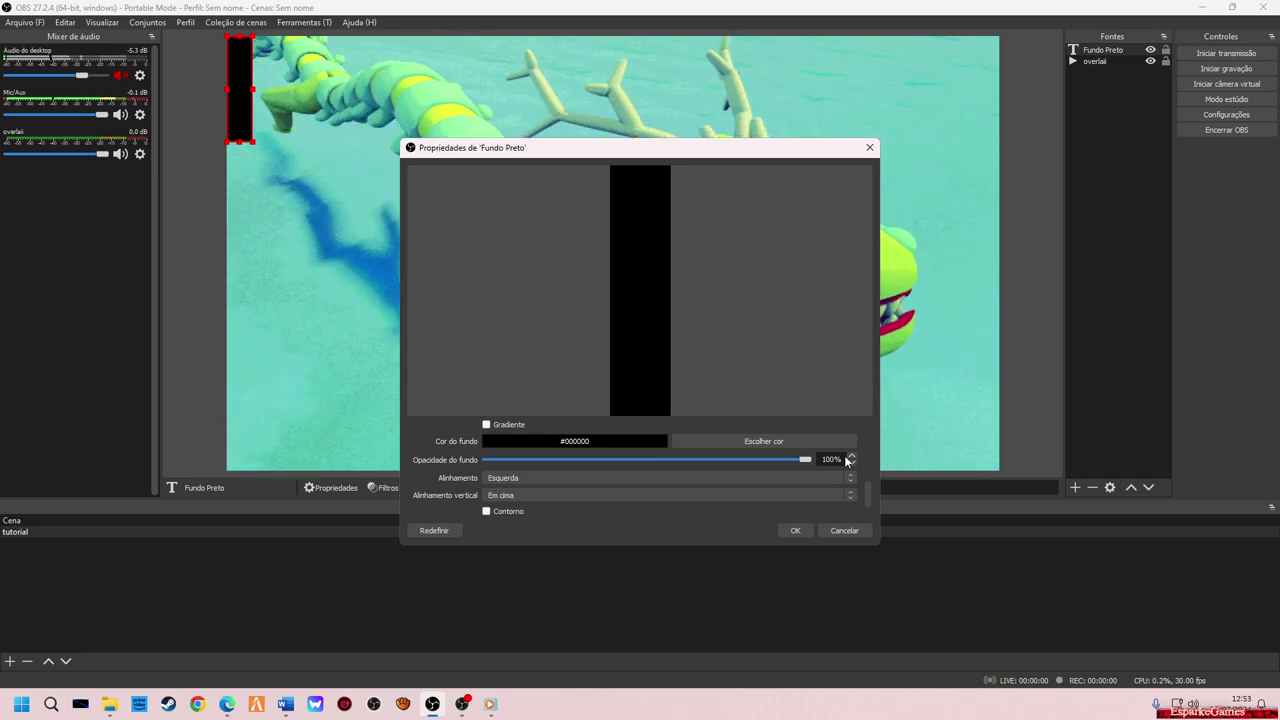
scroll(737, 478, up, 1)
click(737, 478)
click(501, 295)
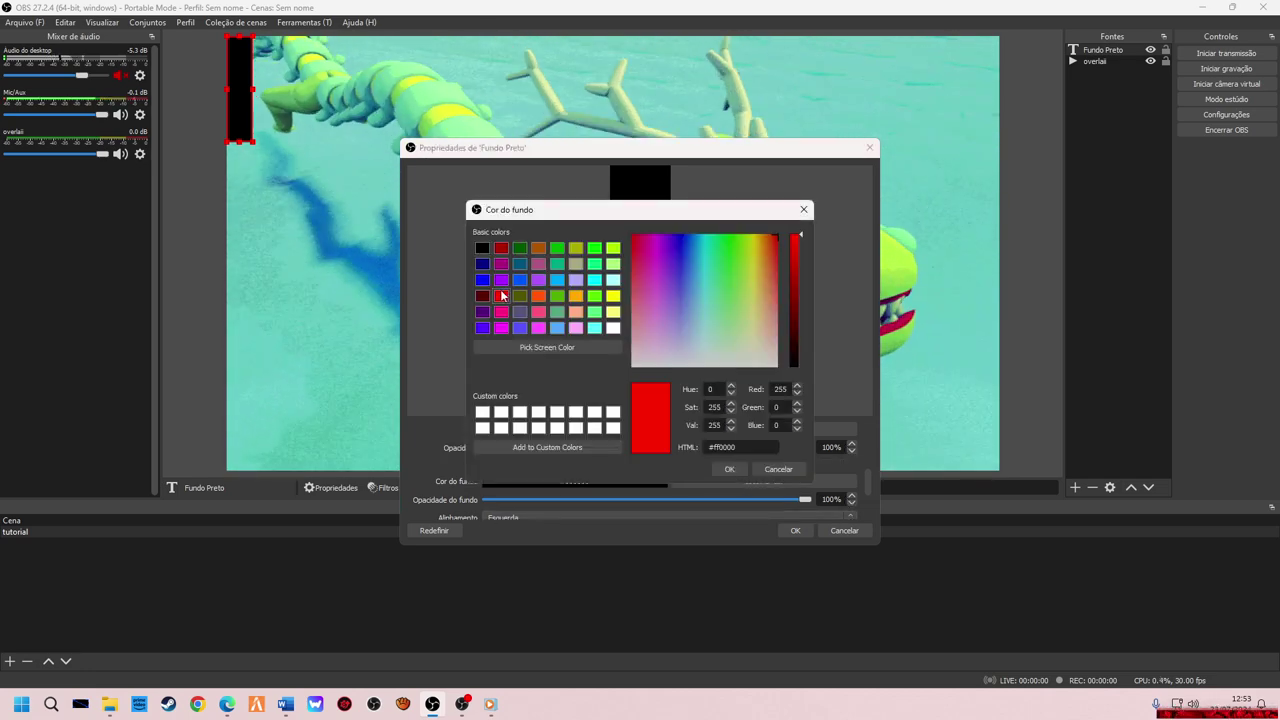
click(738, 470)
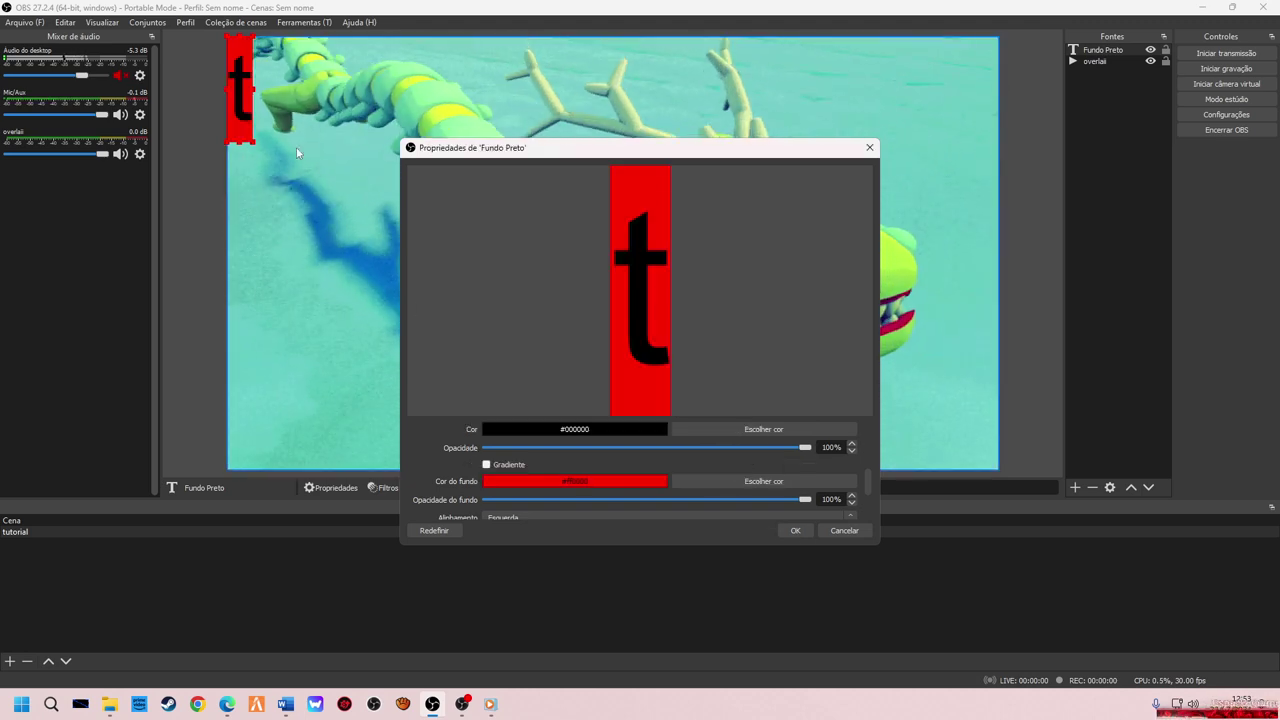
Change the text colour of Fundo Preto to red (#ff0000) and accept its properties.
click(775, 431)
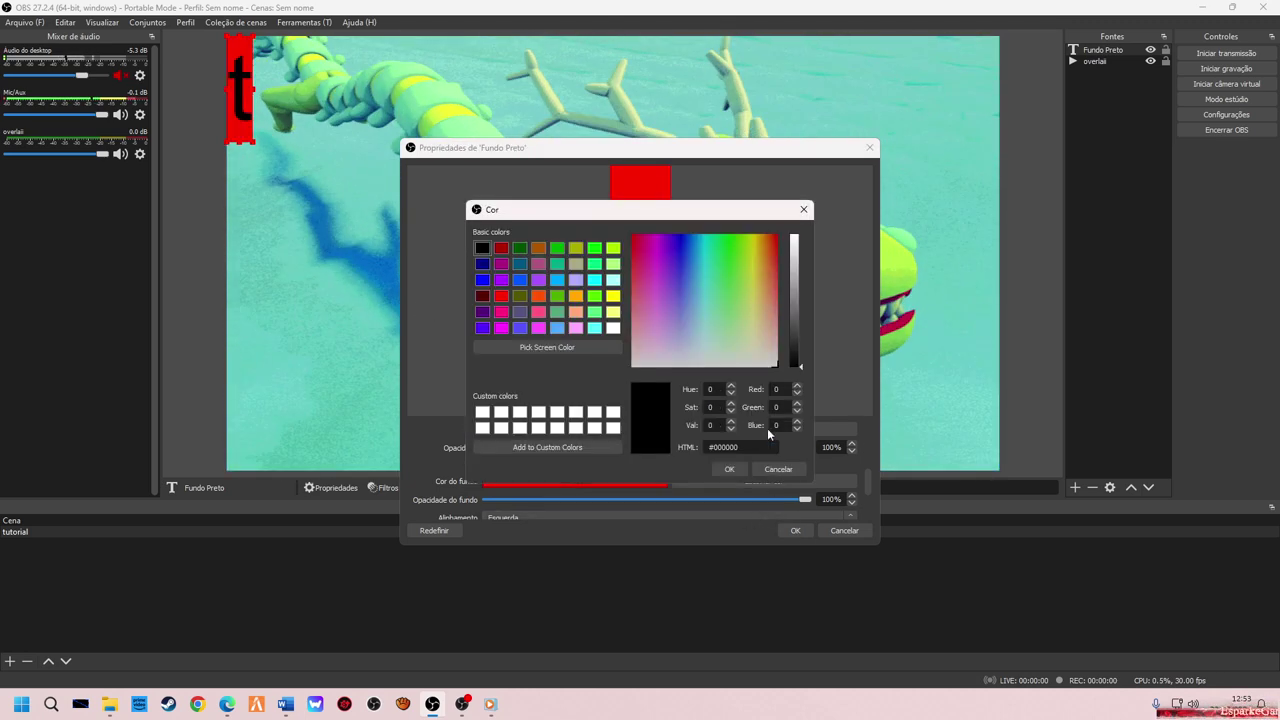
click(501, 295)
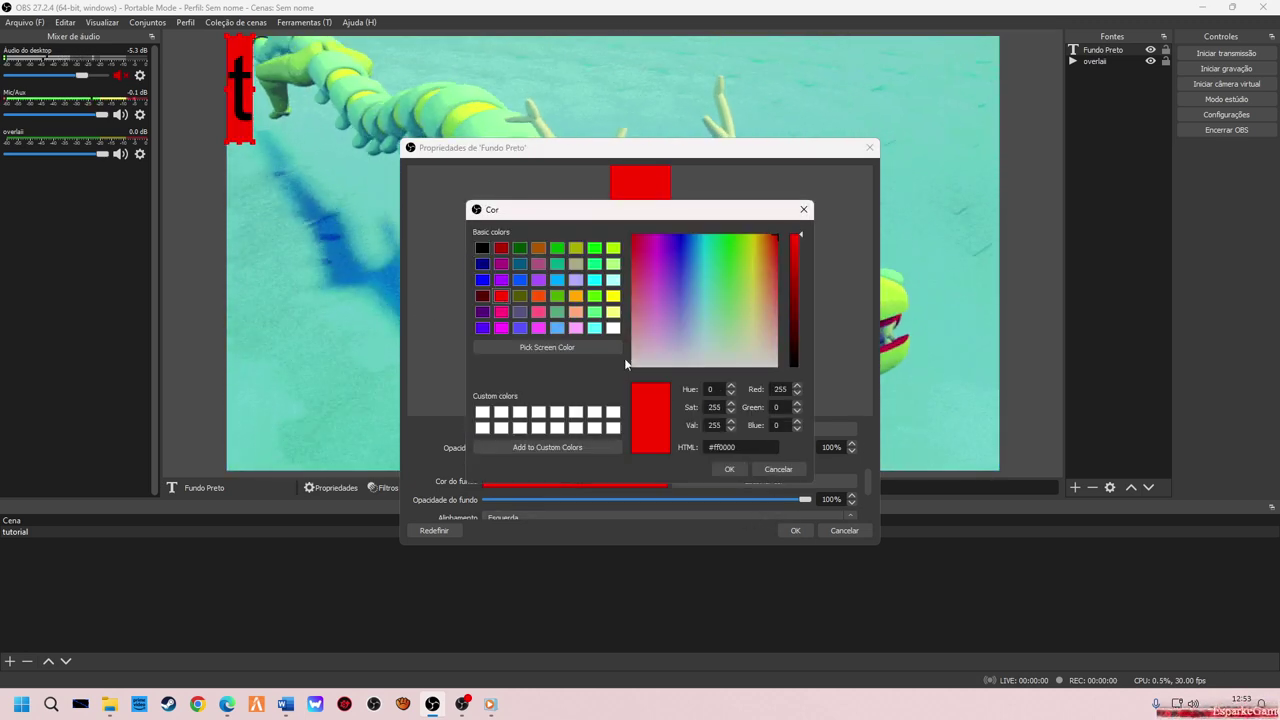
click(729, 469)
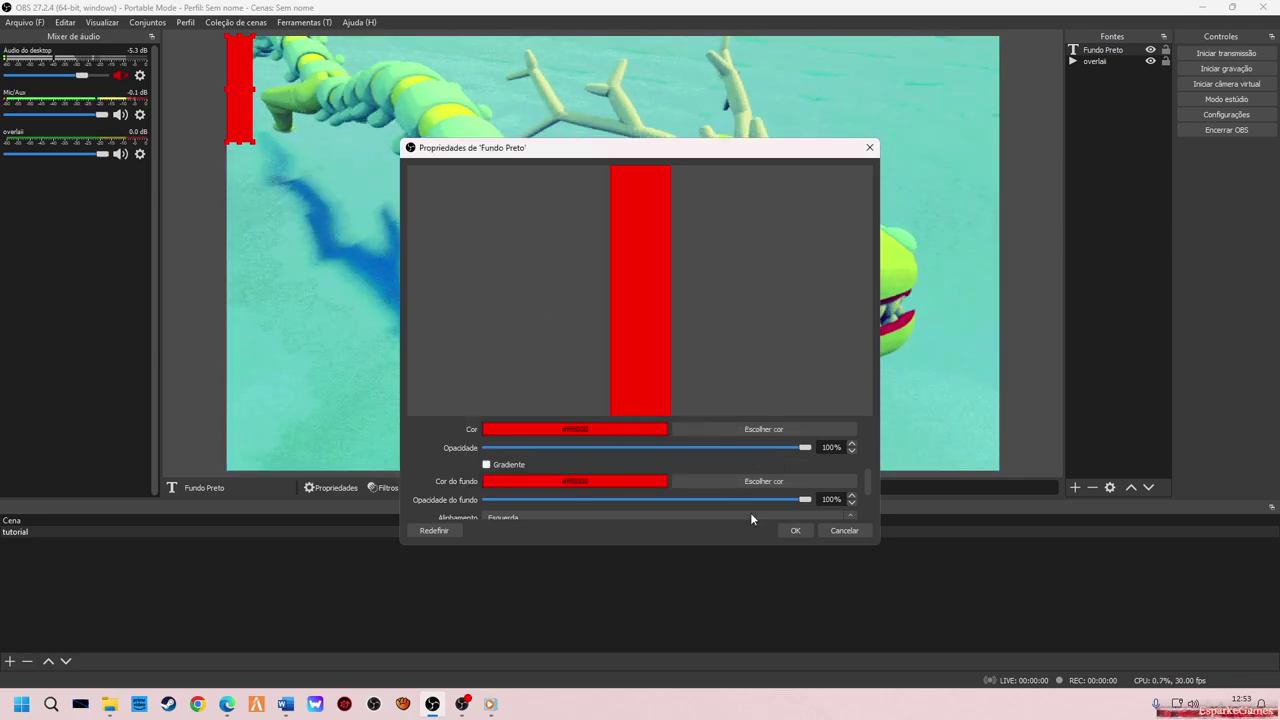
click(795, 530)
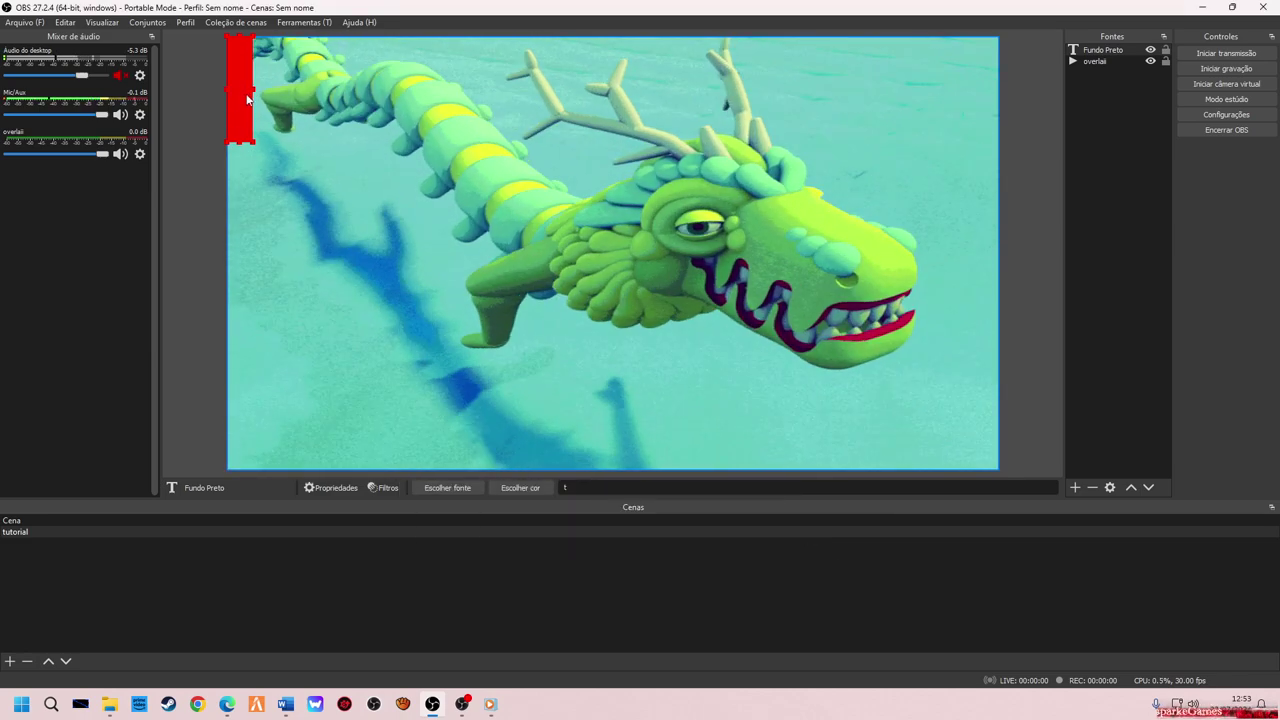
Widen the red block, place it near the canvas's lower-left corner and make it slightly taller.
drag(252, 88, 299, 413)
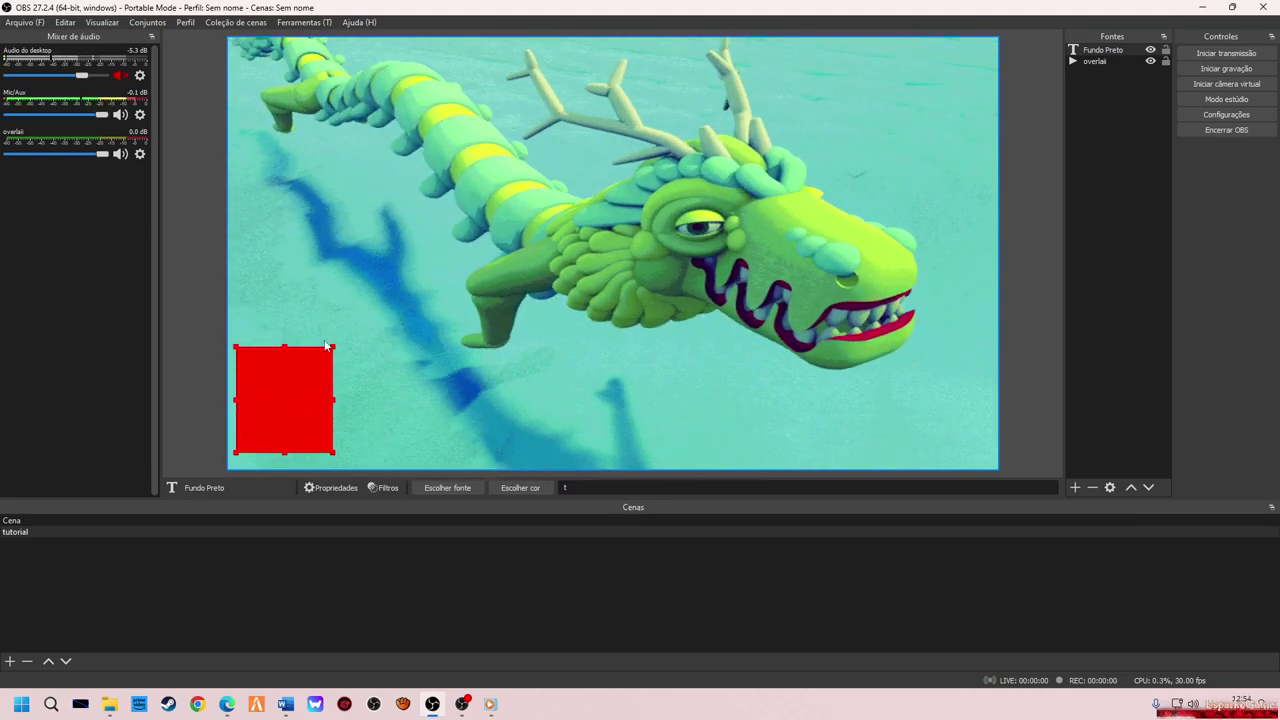
mouse_move(333, 345)
mouse_down()
mouse_move(400, 263)
mouse_move(318, 322)
mouse_move(335, 333)
mouse_up()
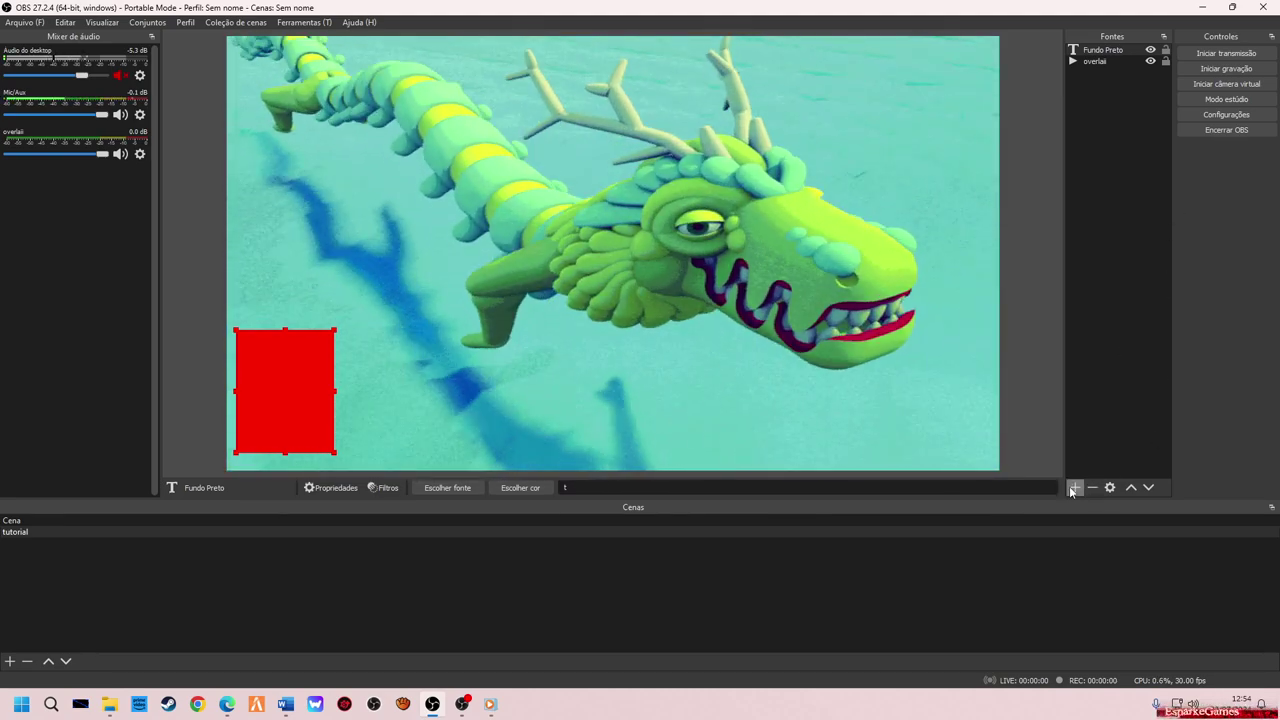
Add another new Texto (GDI+) source named "Sejam bem vindos".
click(1075, 487)
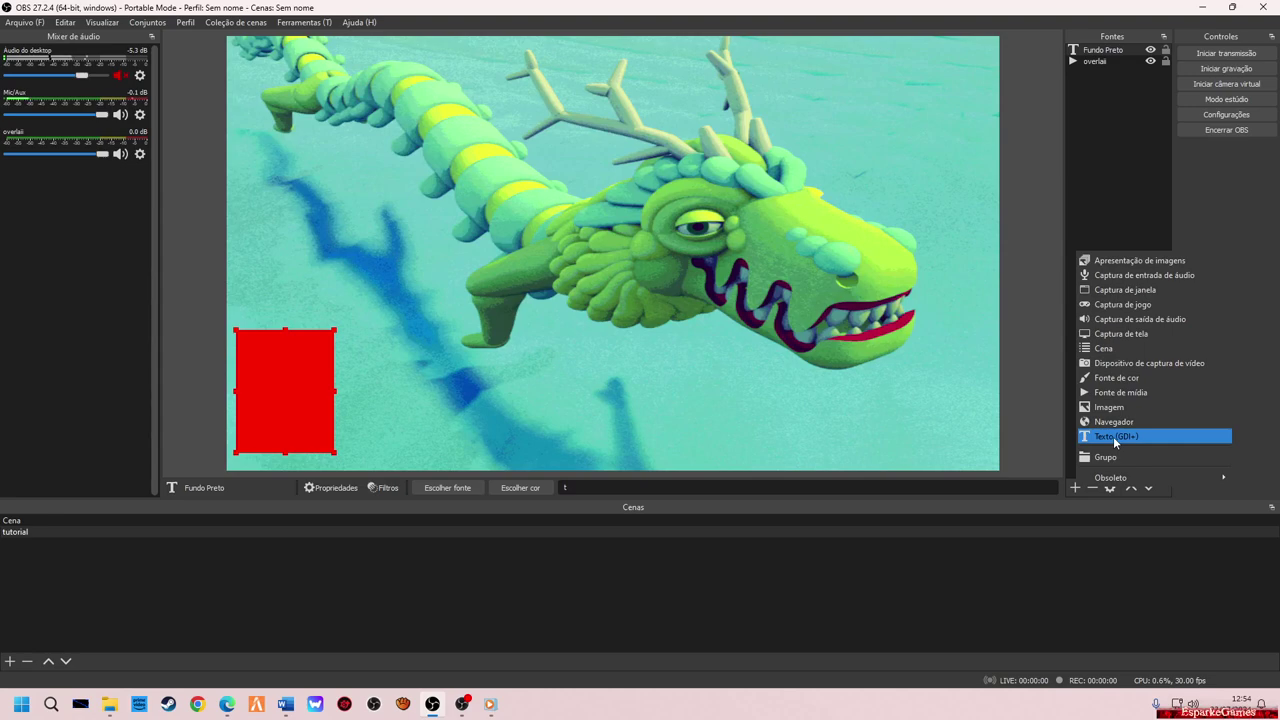
click(1113, 436)
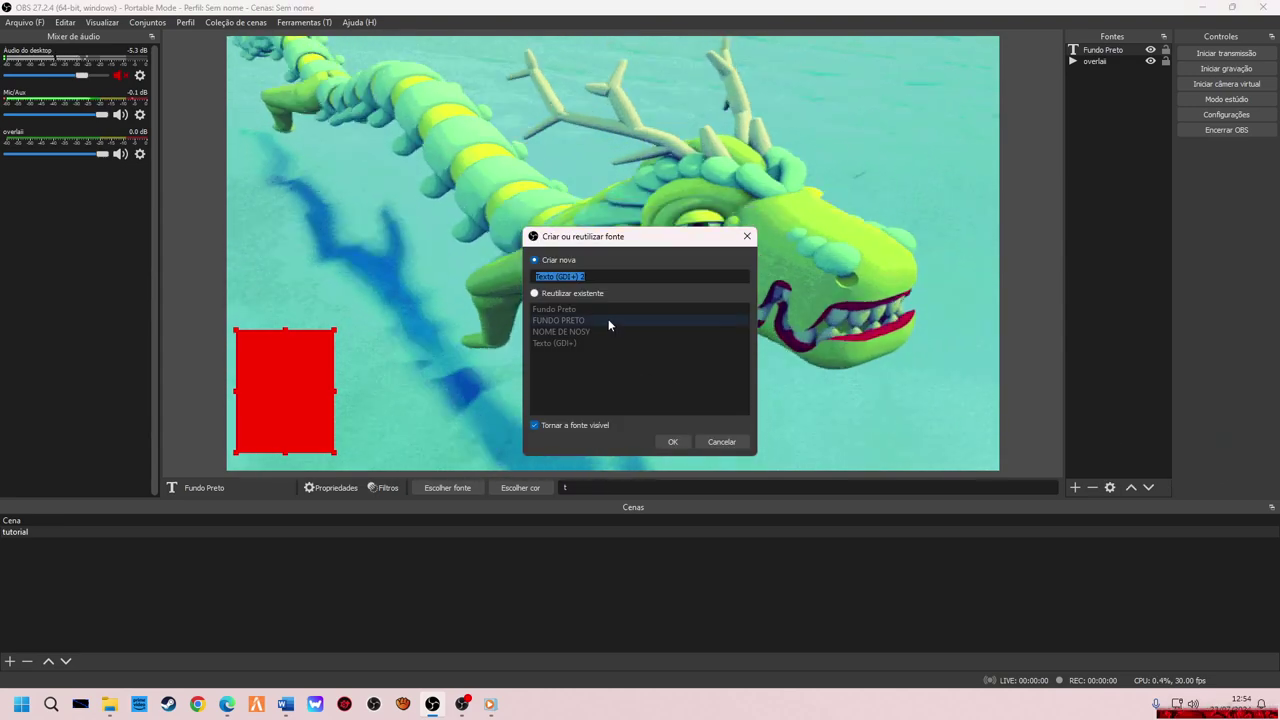
text(Se)
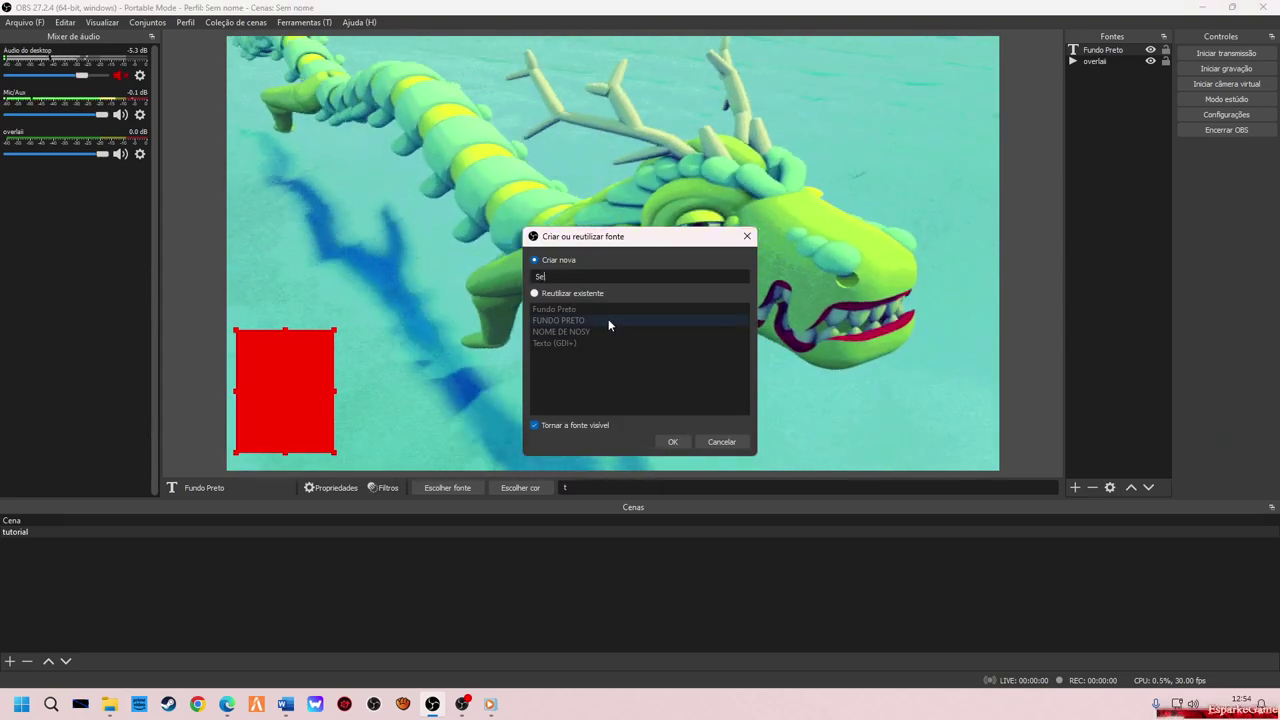
text(jam b)
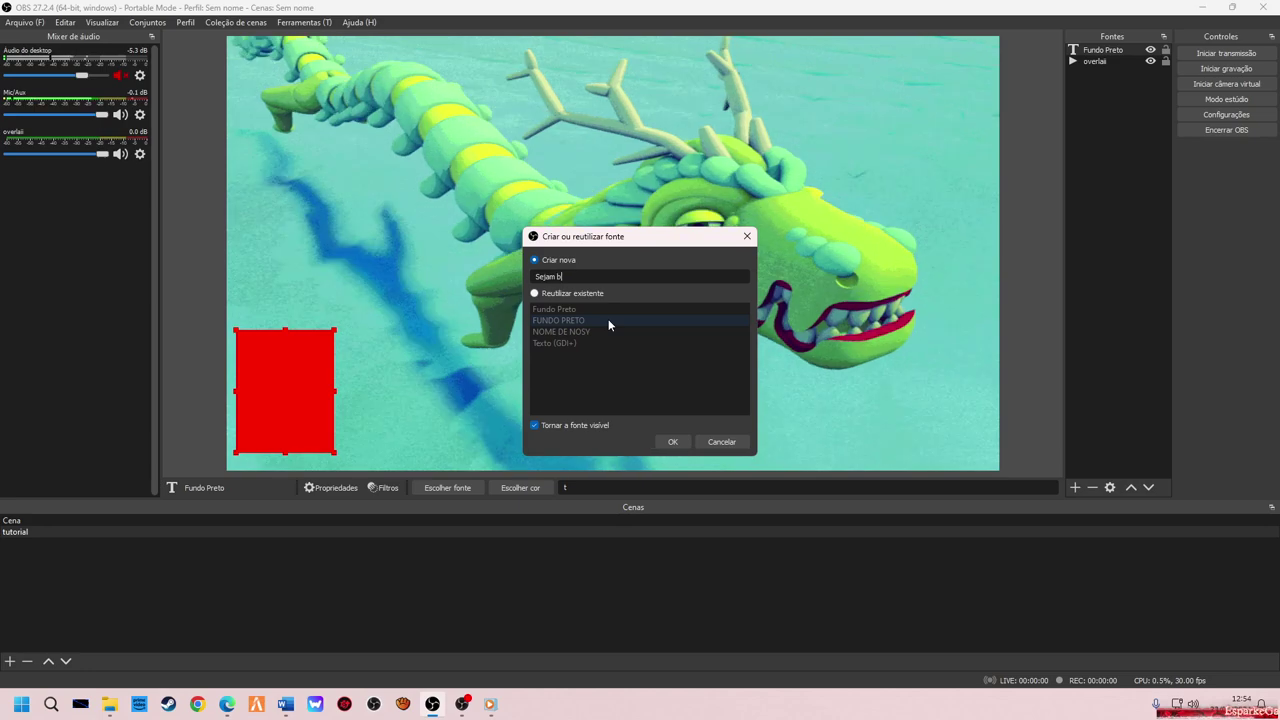
text(em vindos)
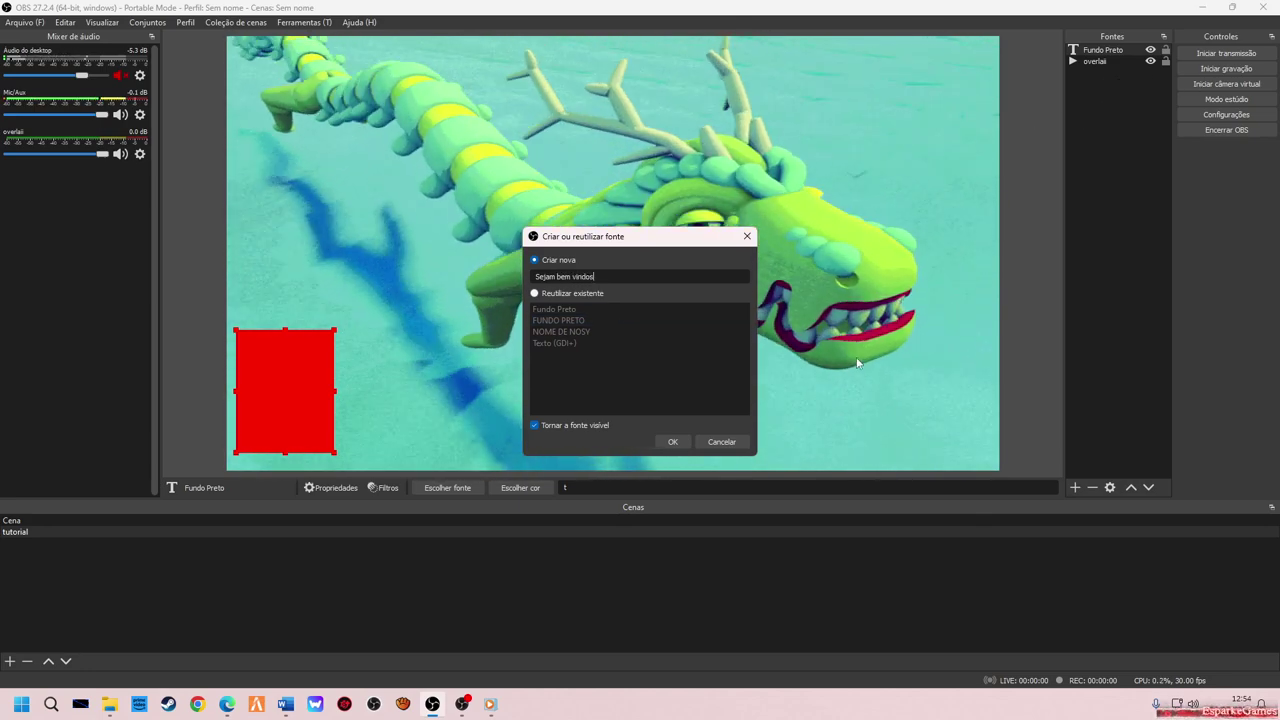
click(672, 441)
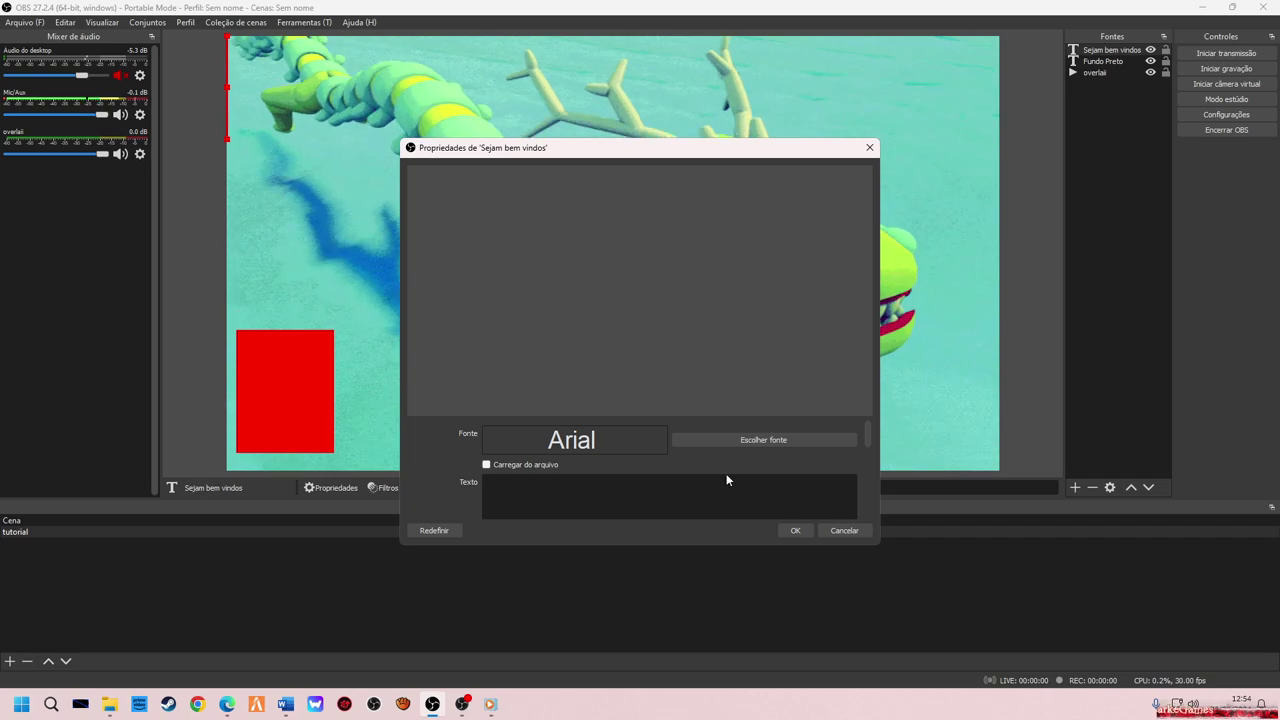
Enter "sejam todos bem vindos" followed by a line break as the new source's text and accept its properties.
scroll(726, 476, down, 1)
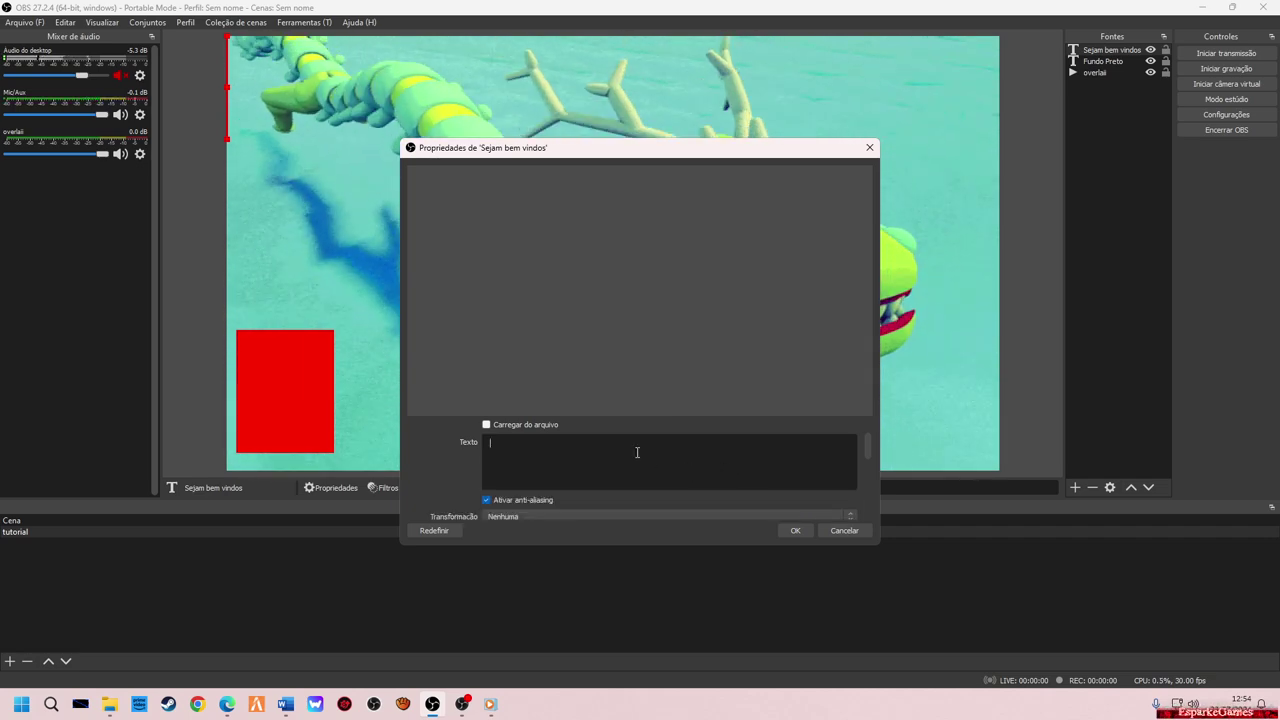
text(sej)
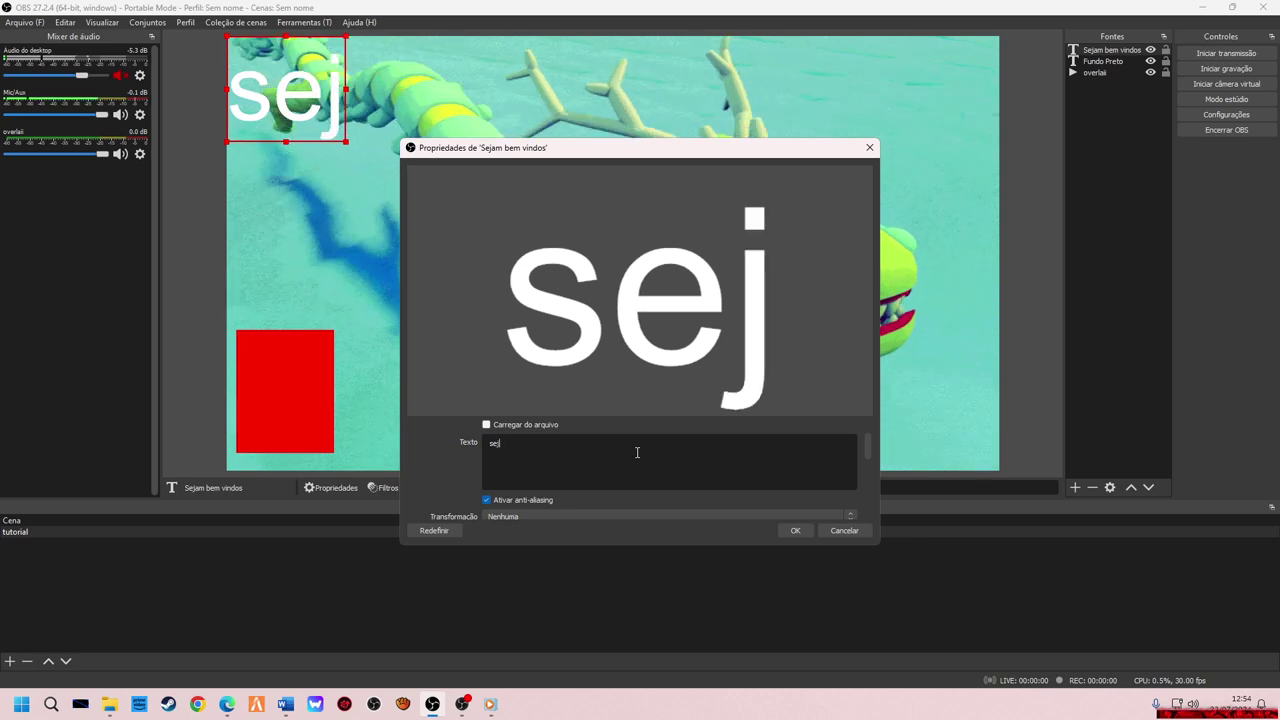
text(am todos)
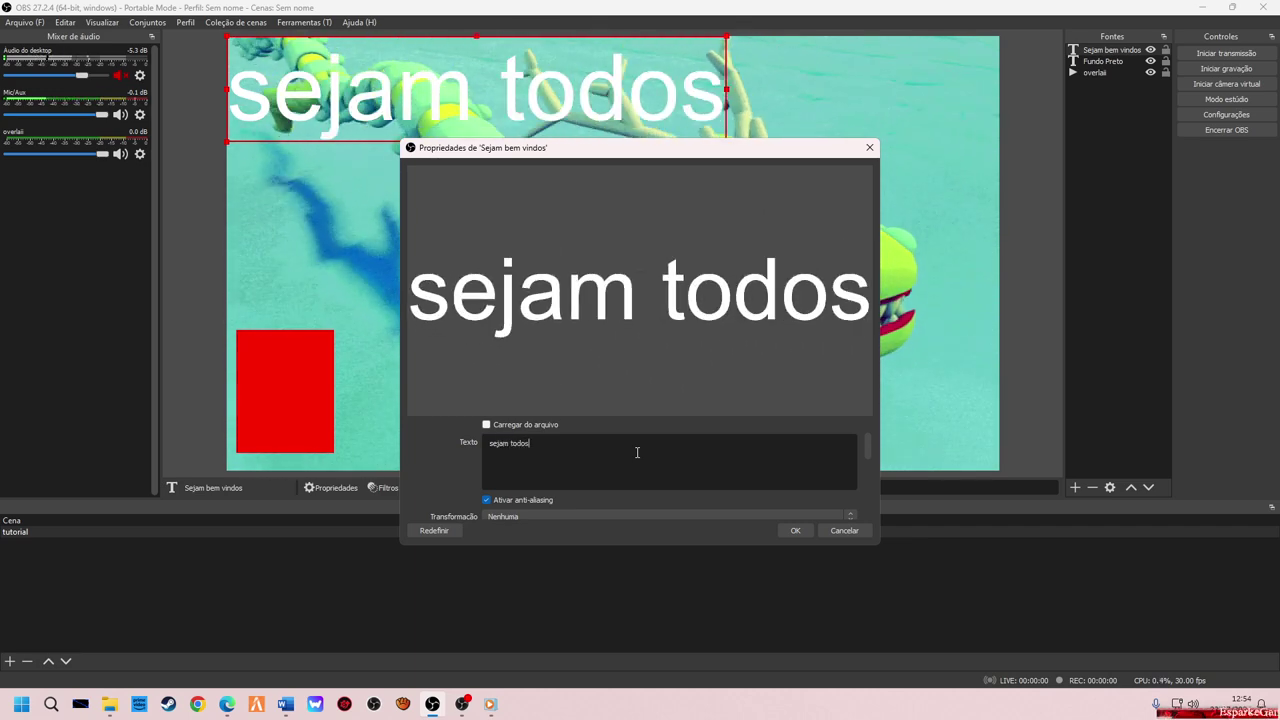
text( bem)
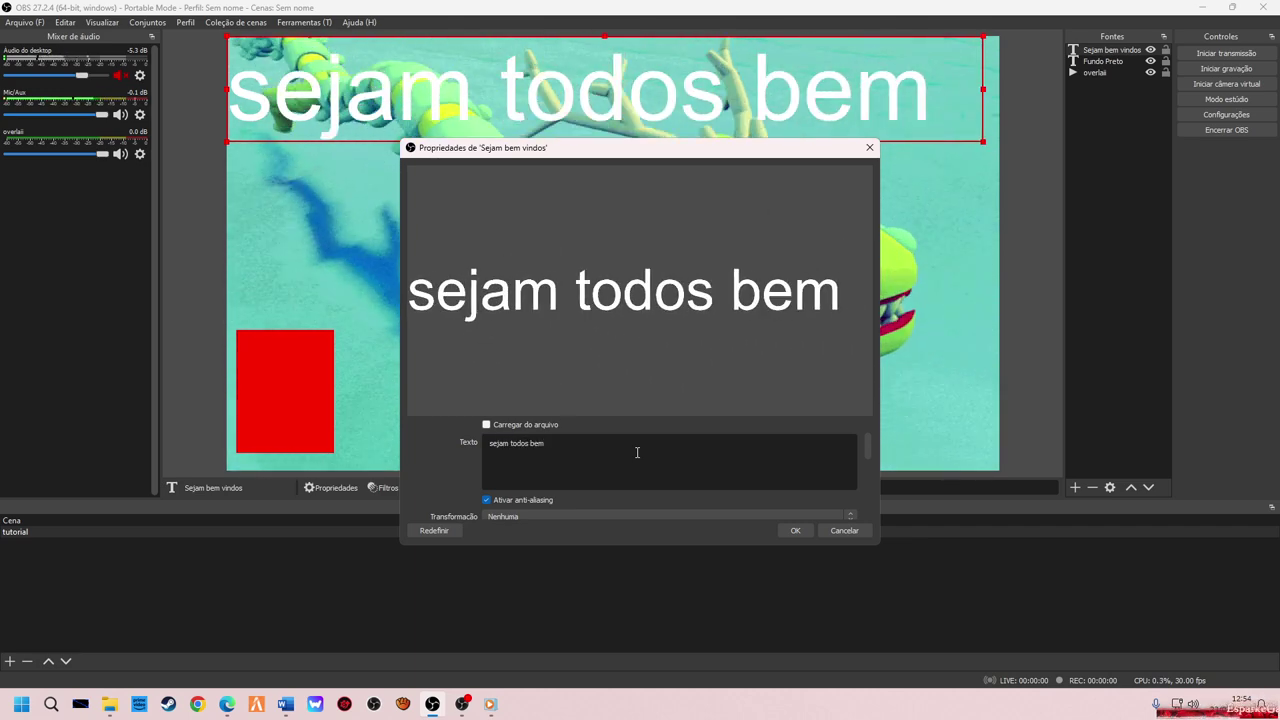
text(  vindos)
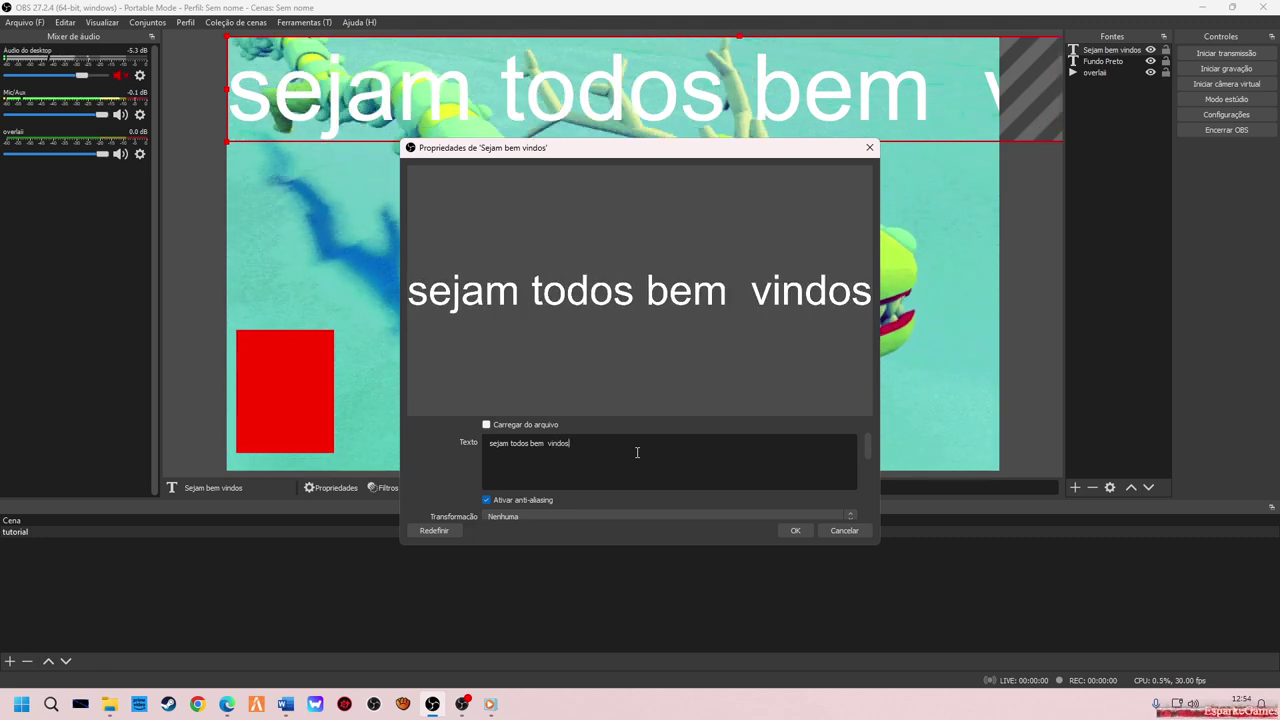
key(Return)
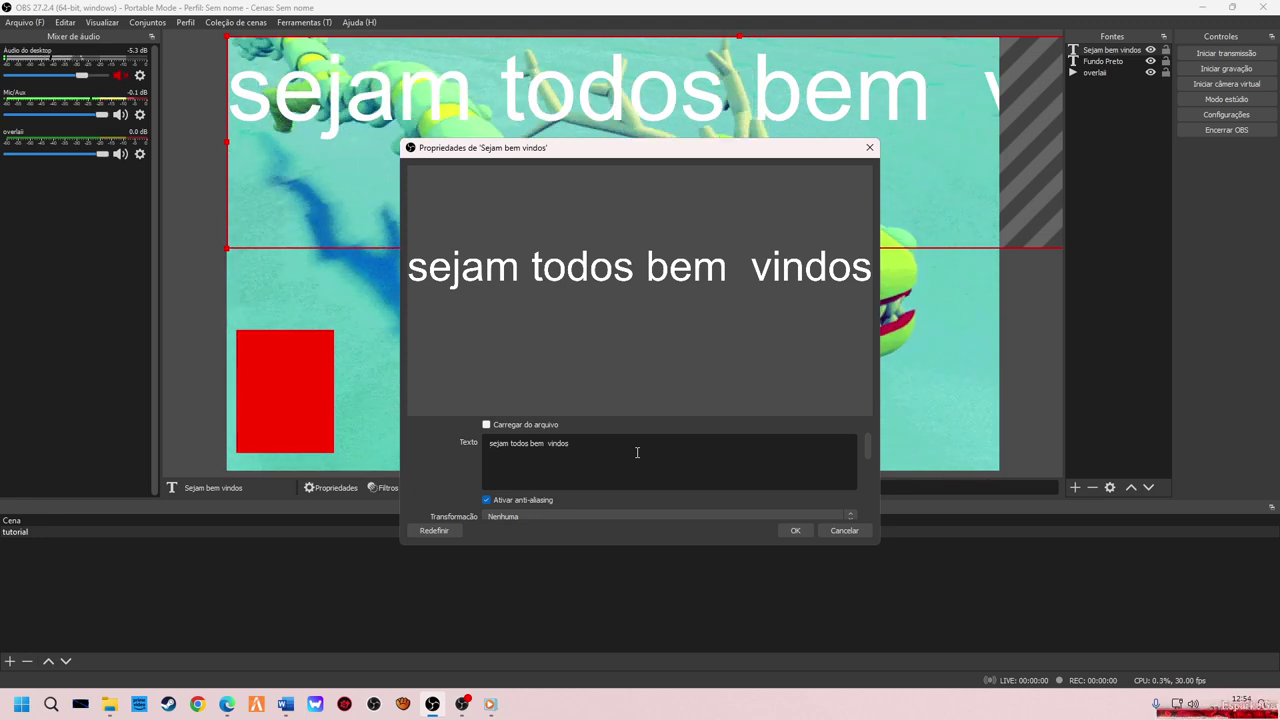
click(796, 531)
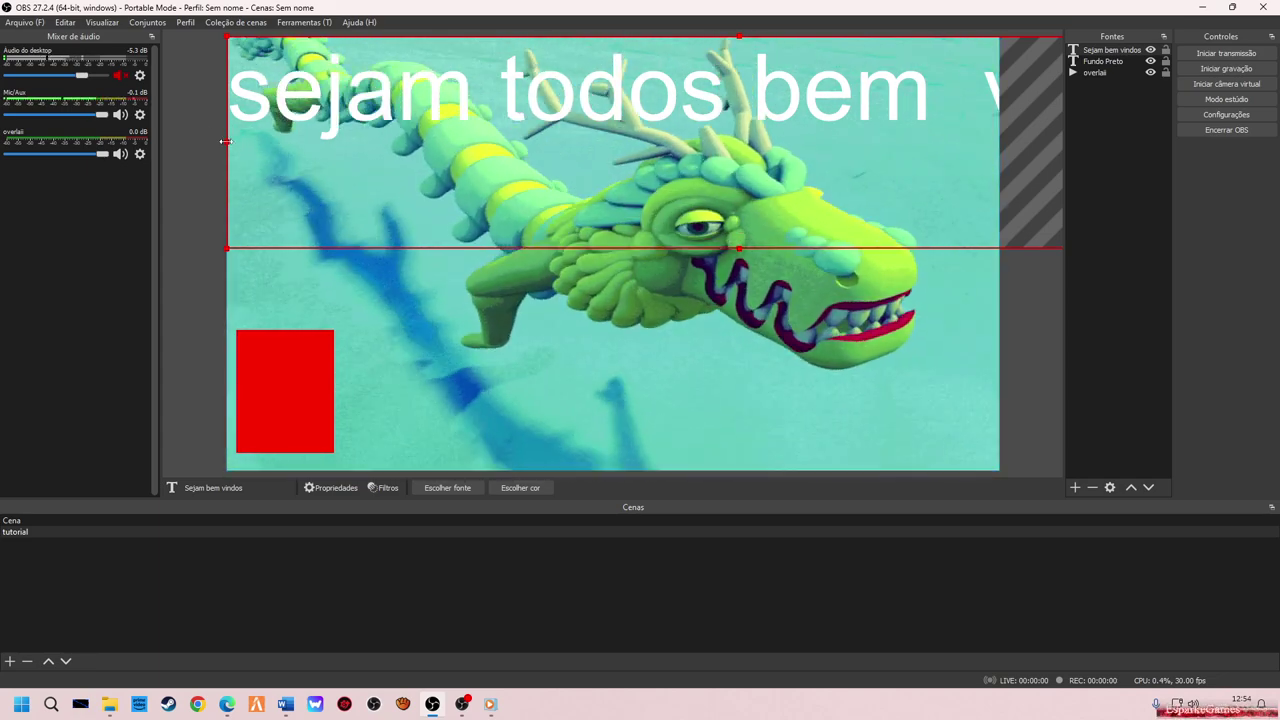
Shrink the "sejam todos bem vindos" text and place it inside the red block, near its upper edge.
drag(225, 141, 666, 152)
drag(812, 199, 396, 454)
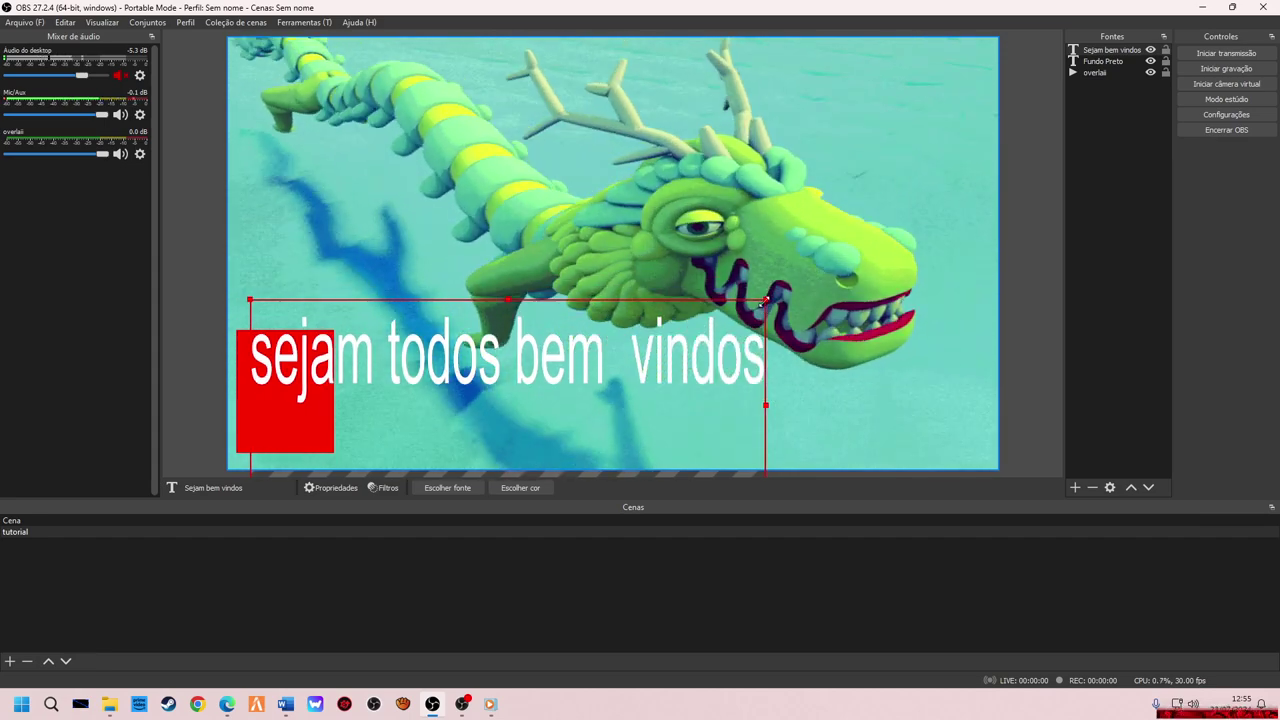
drag(765, 300, 480, 360)
drag(406, 400, 397, 350)
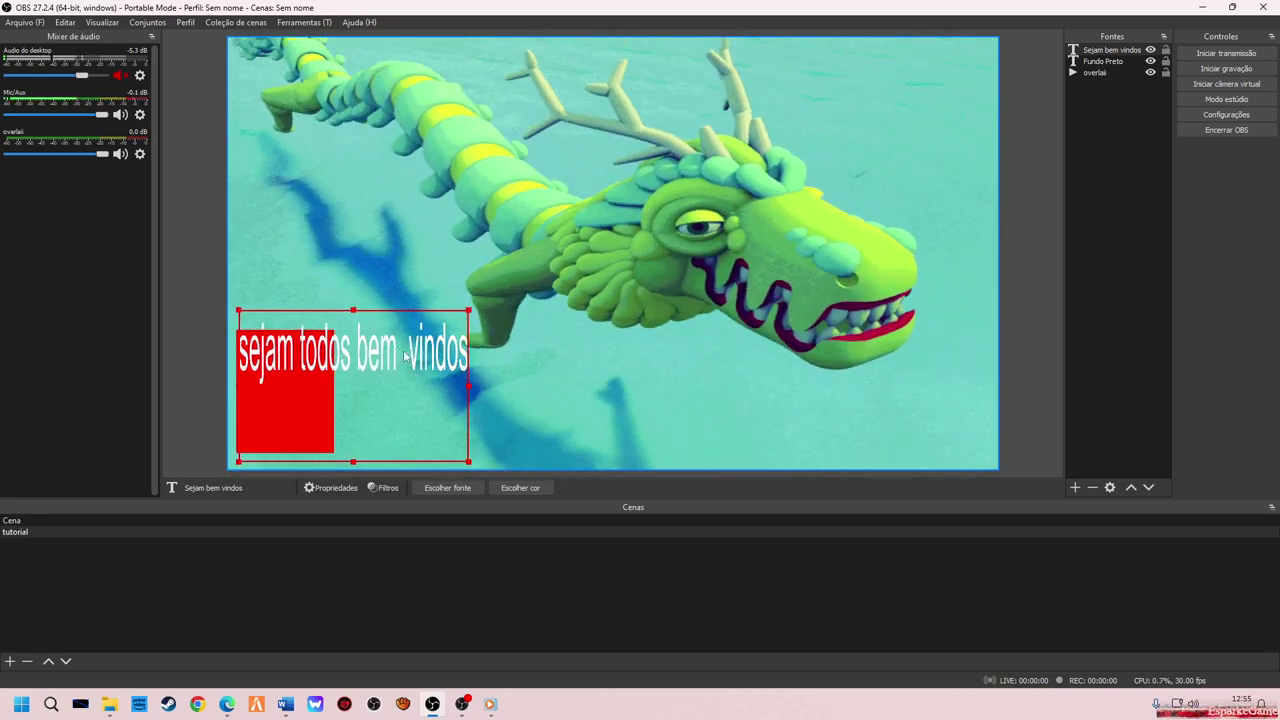
drag(470, 312, 334, 333)
drag(285, 462, 321, 368)
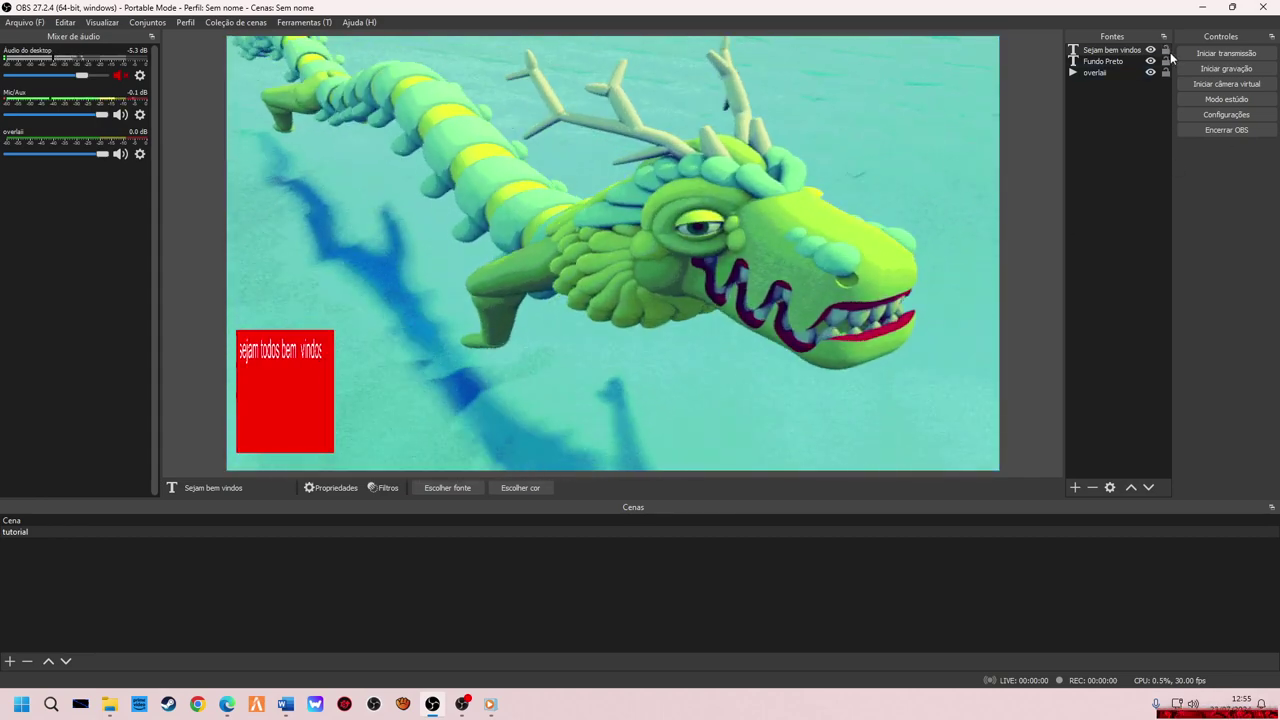
Lock the Fundo Preto and overlaii sources, leaving Sejam bem vindos unlocked.
click(1165, 50)
click(1165, 61)
click(1165, 72)
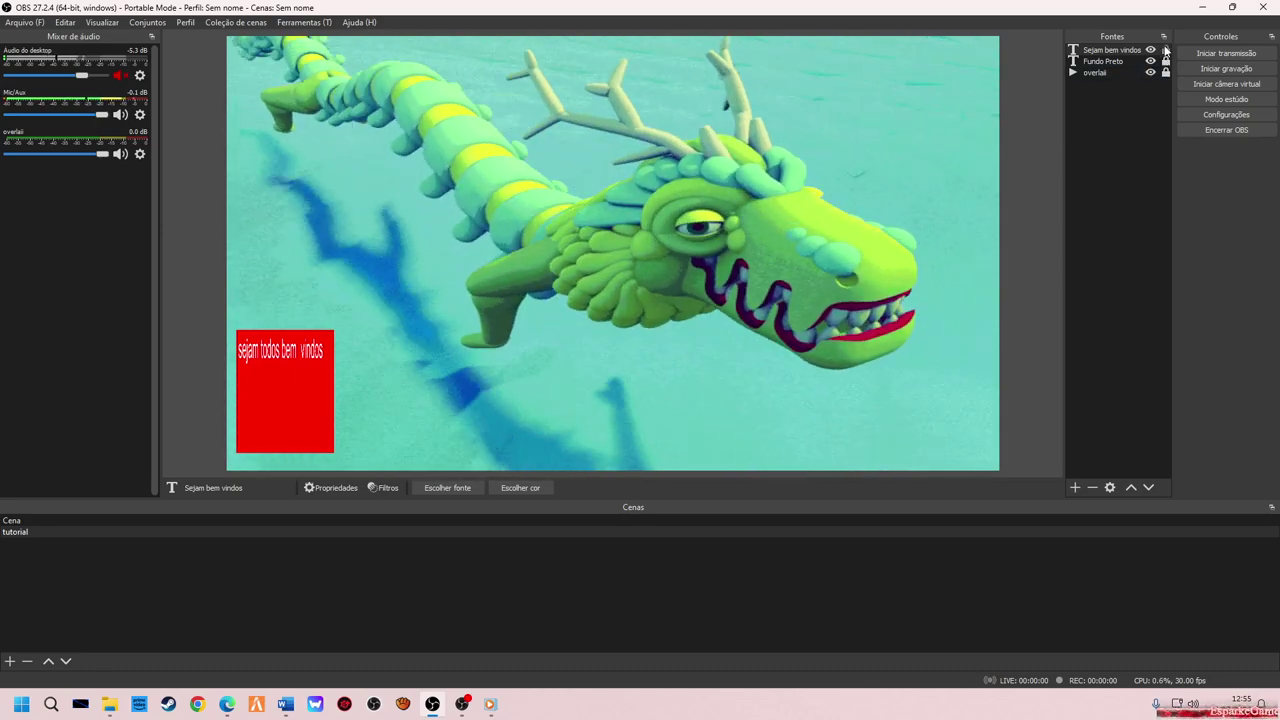
Move the welcome text up to the upper edge of the red block.
click(295, 348)
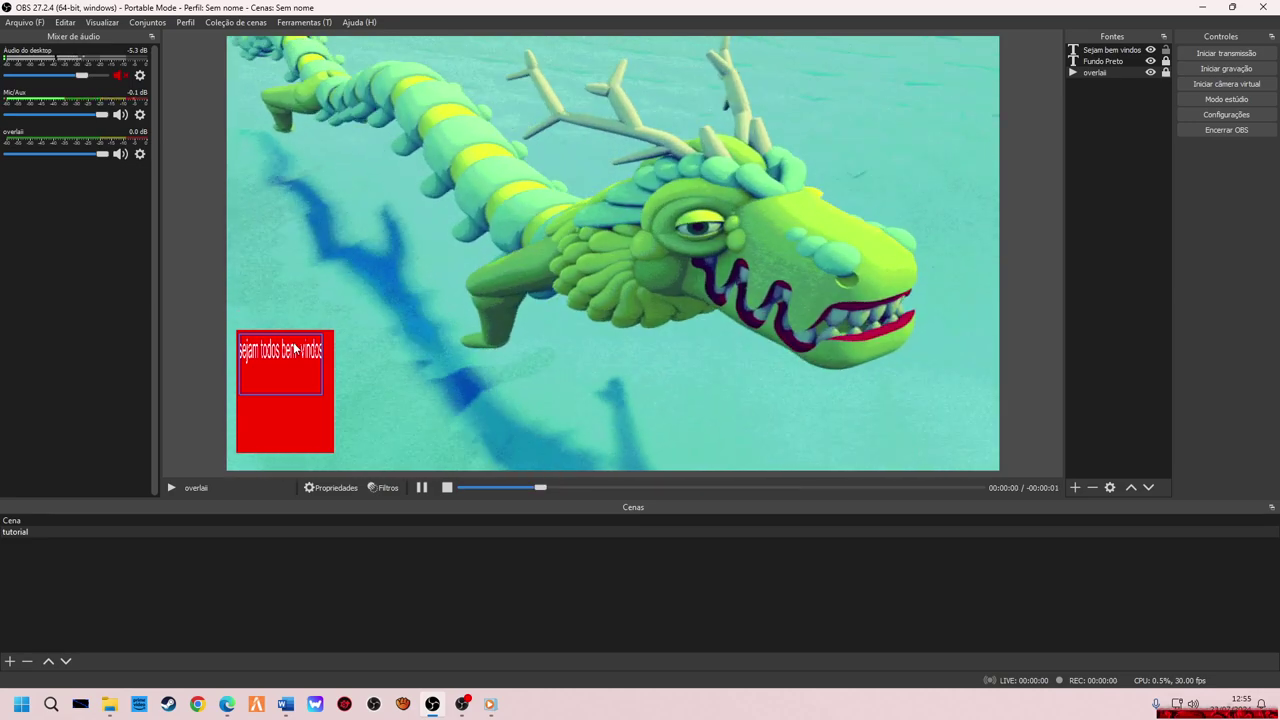
click(300, 356)
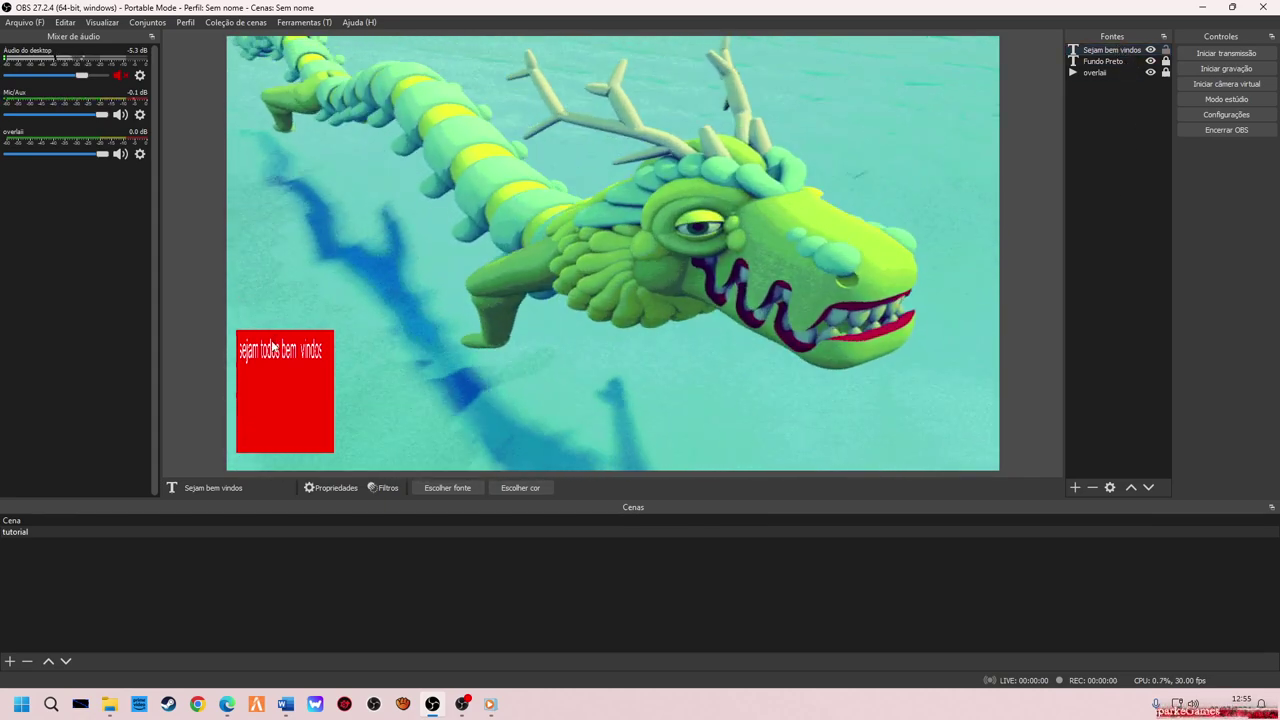
drag(300, 350, 272, 343)
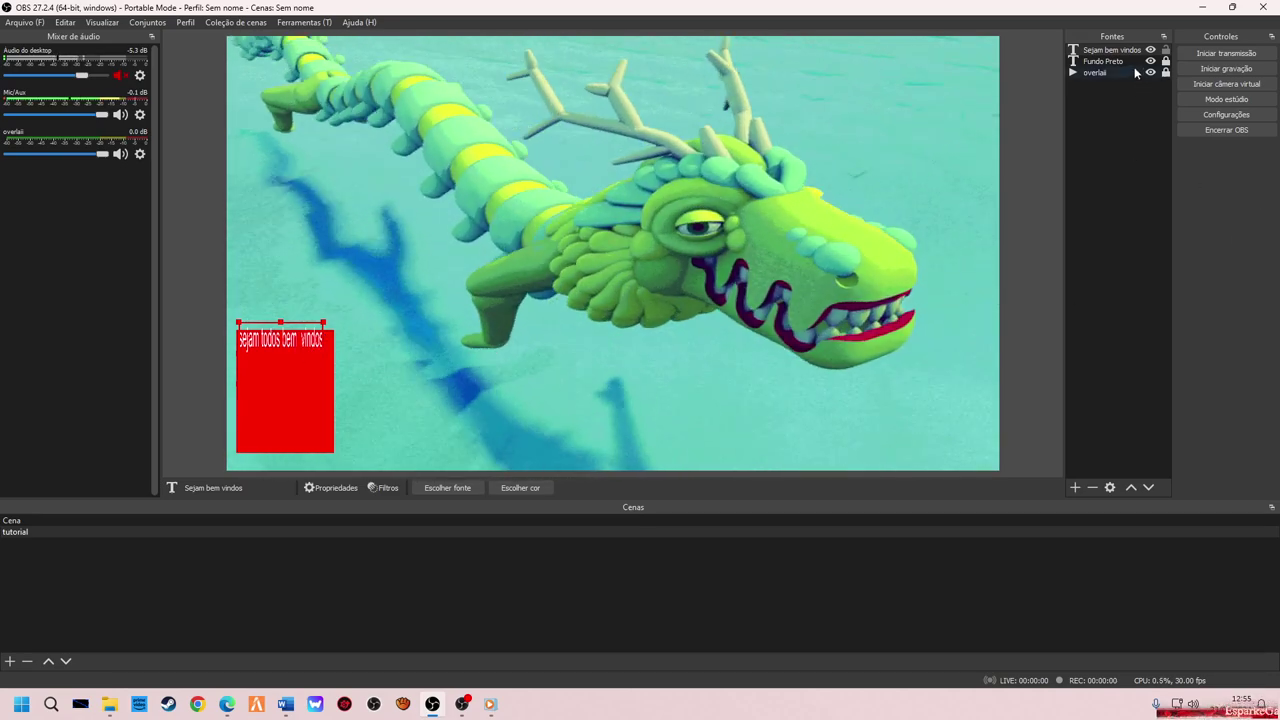
Change the text colour of Fundo Preto to black.
double_click(1131, 62)
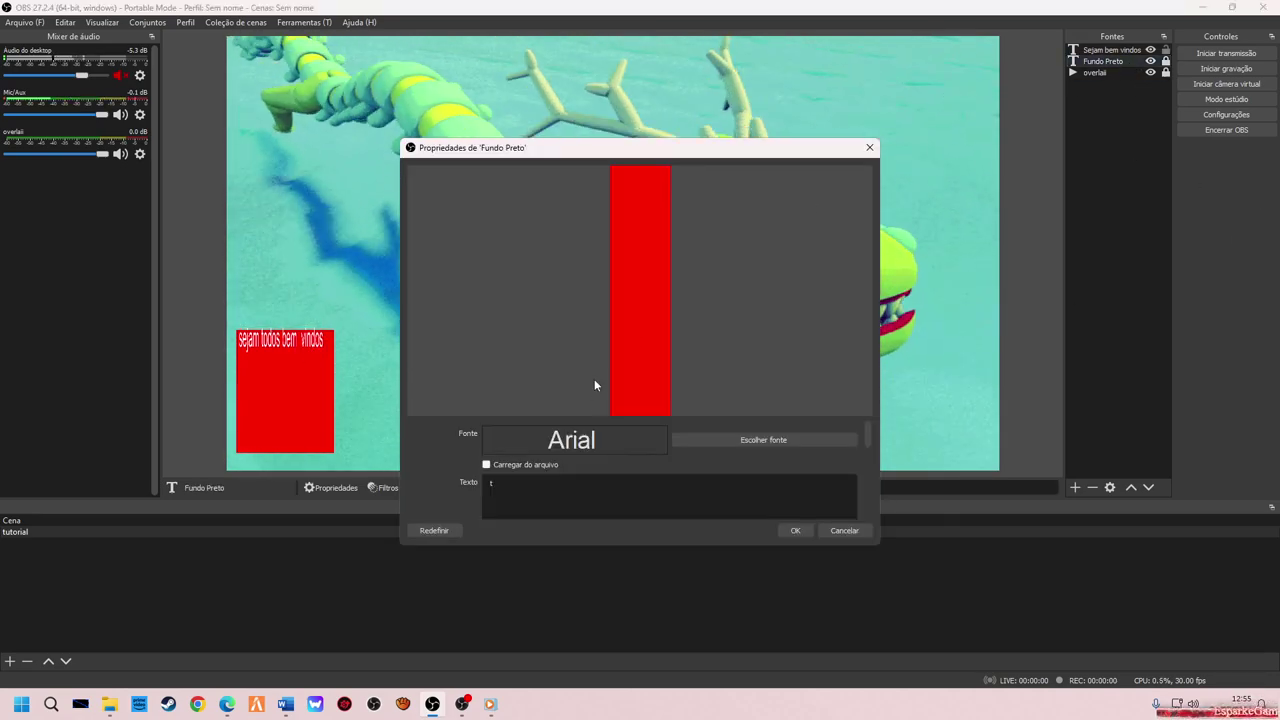
scroll(650, 490, down, 3)
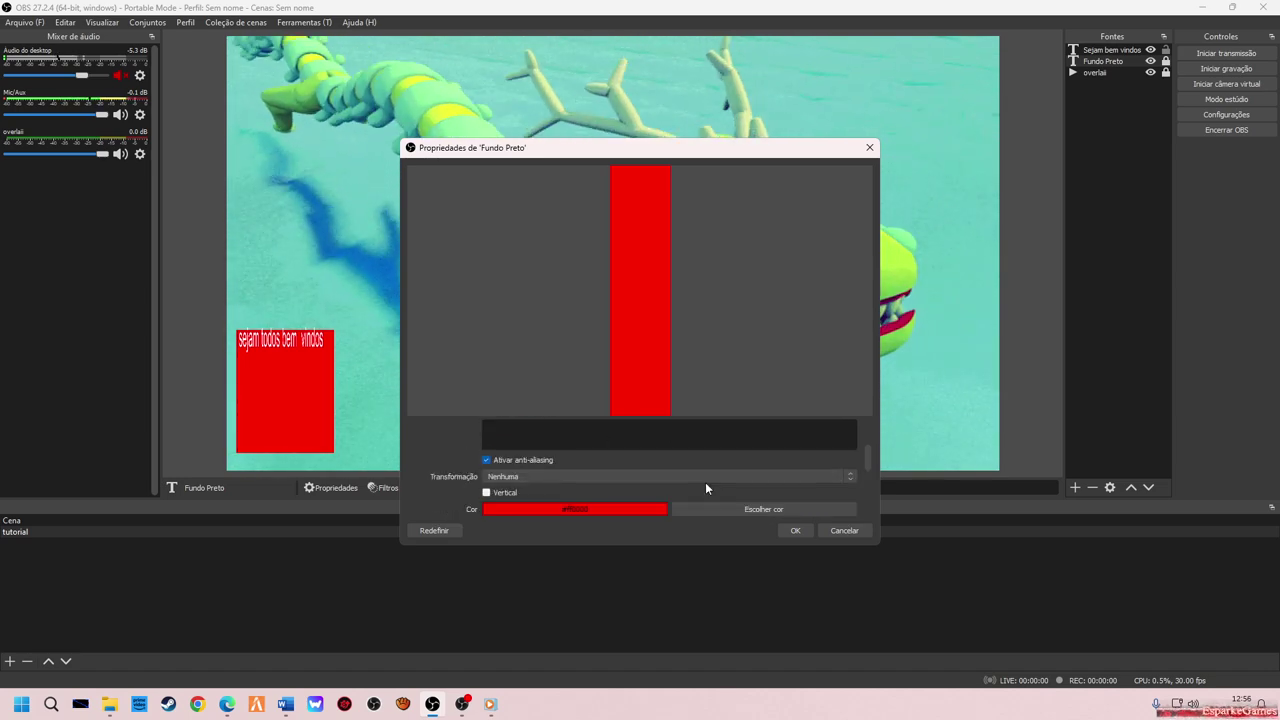
scroll(705, 482, down, 2)
click(740, 469)
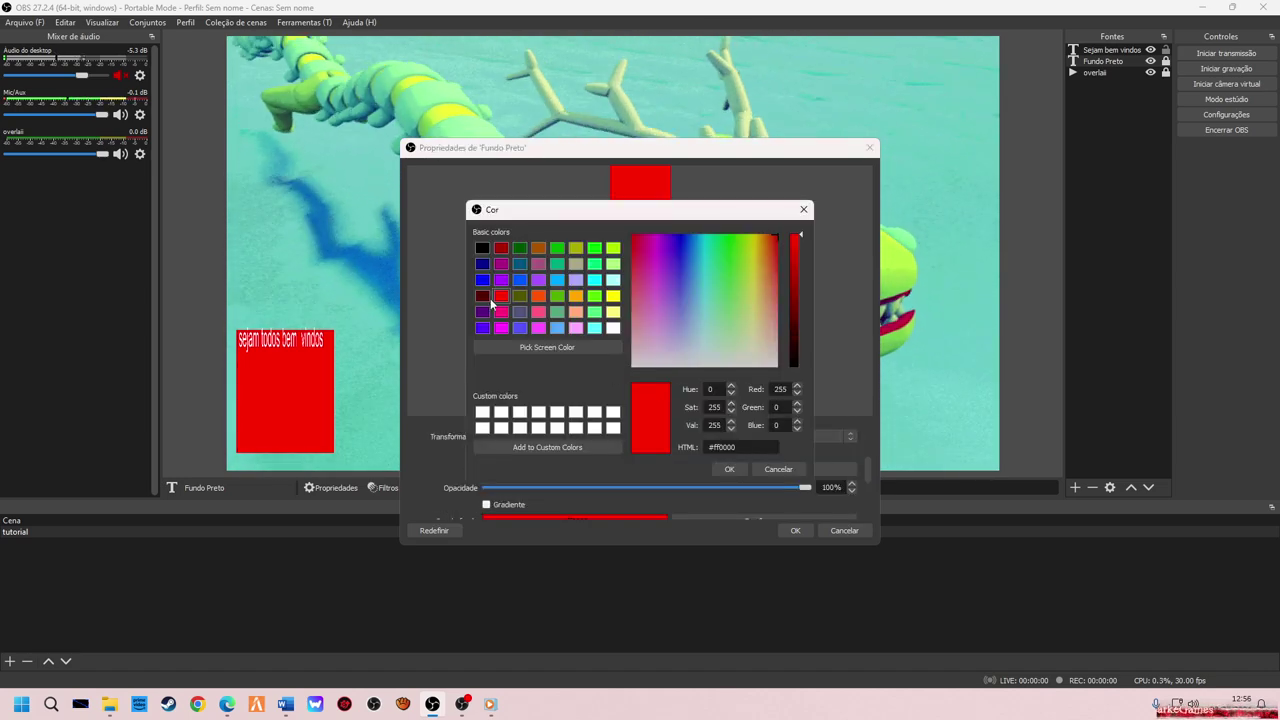
click(730, 469)
Set Fundo Preto's background colour to black (#000000), with the welcome text stretched to the block's width, and accept the properties.
scroll(735, 465, down, 2)
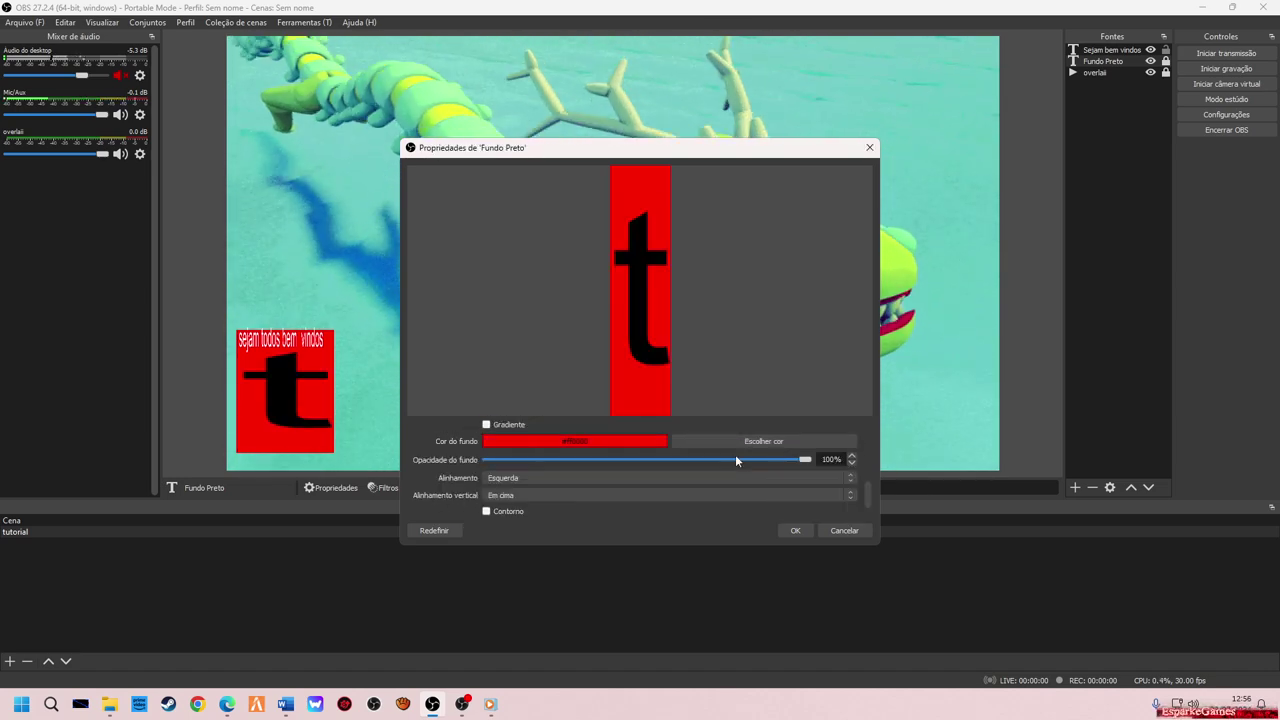
click(766, 445)
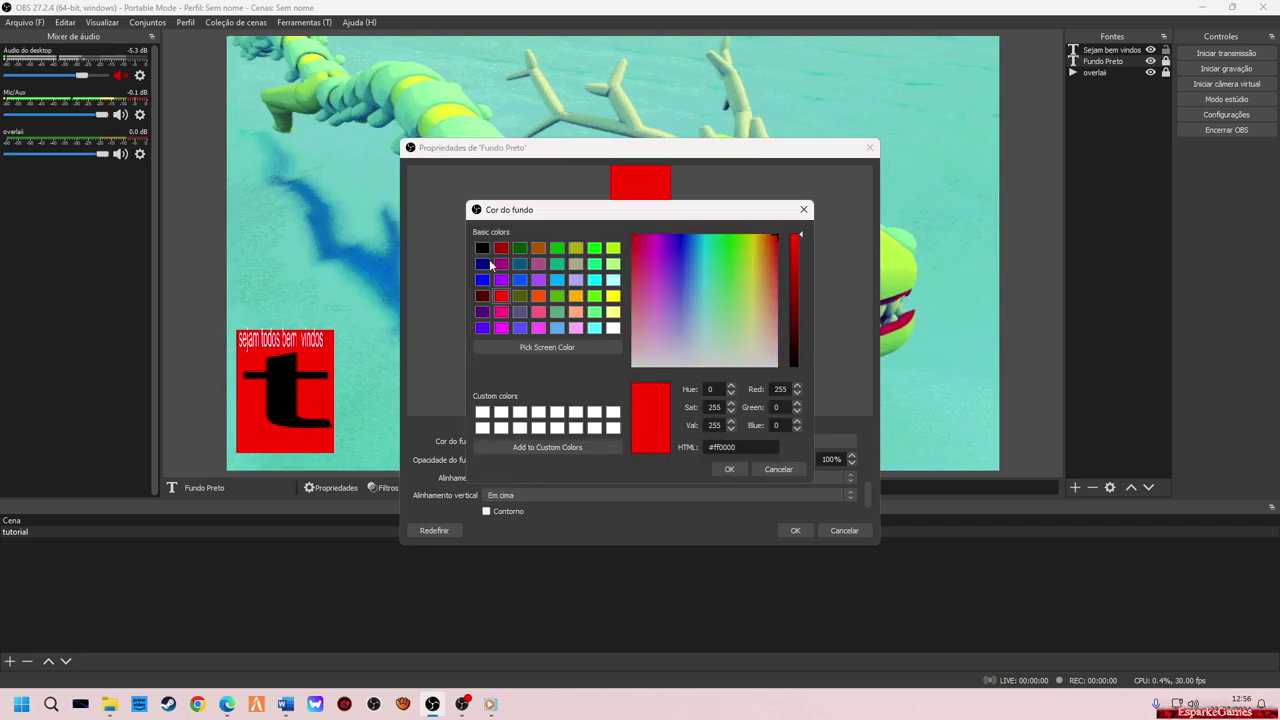
click(739, 472)
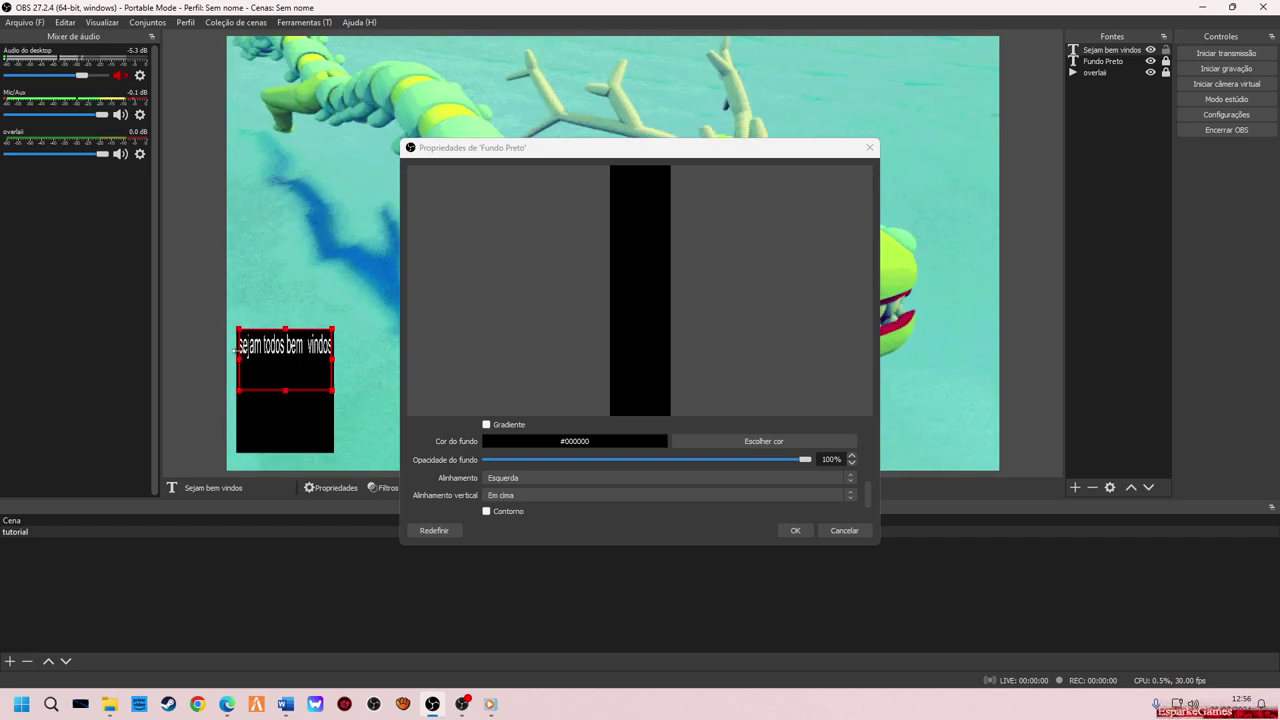
click(302, 408)
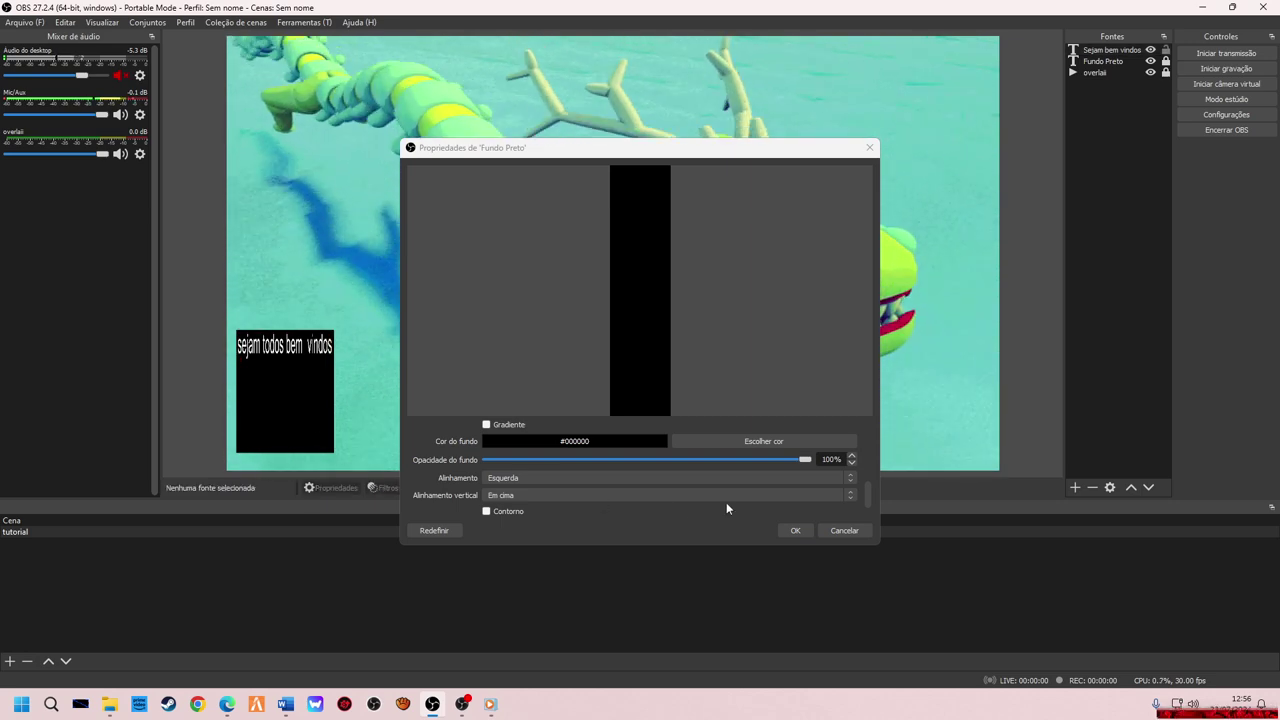
click(794, 531)
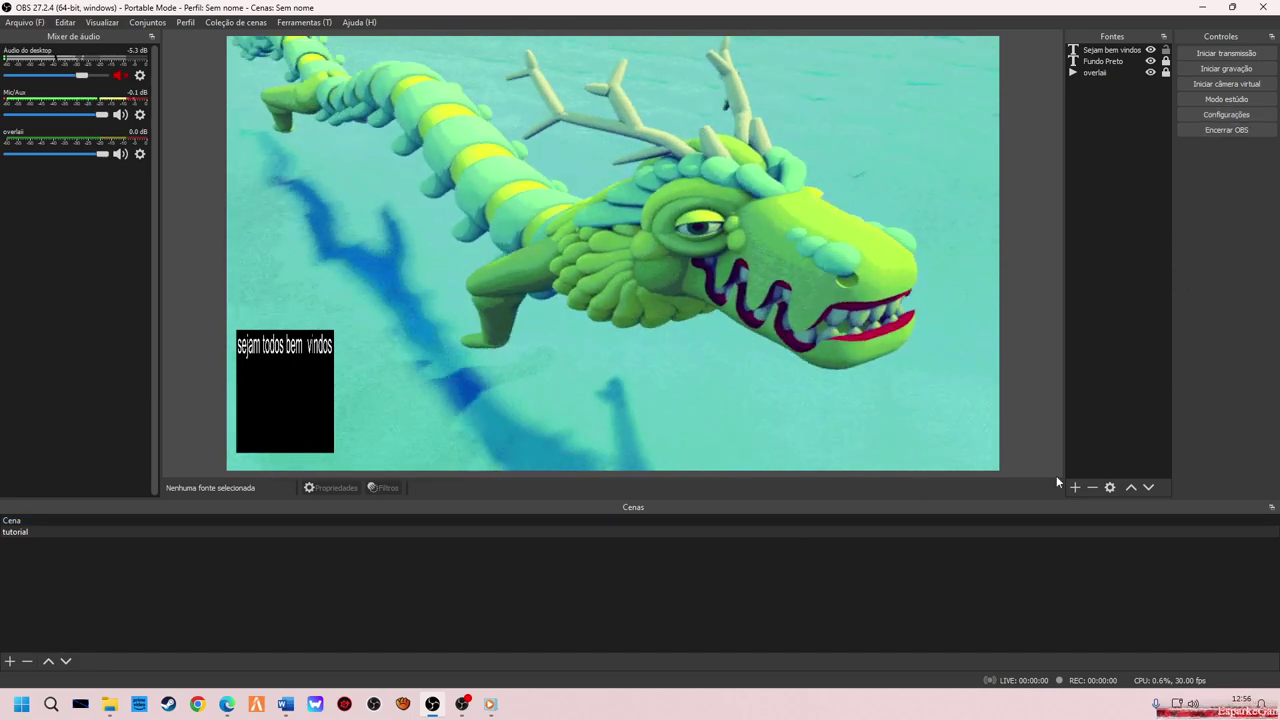
Add a new Texto (GDI+) source named "Ao Nosso Canal de Jogos".
click(1073, 487)
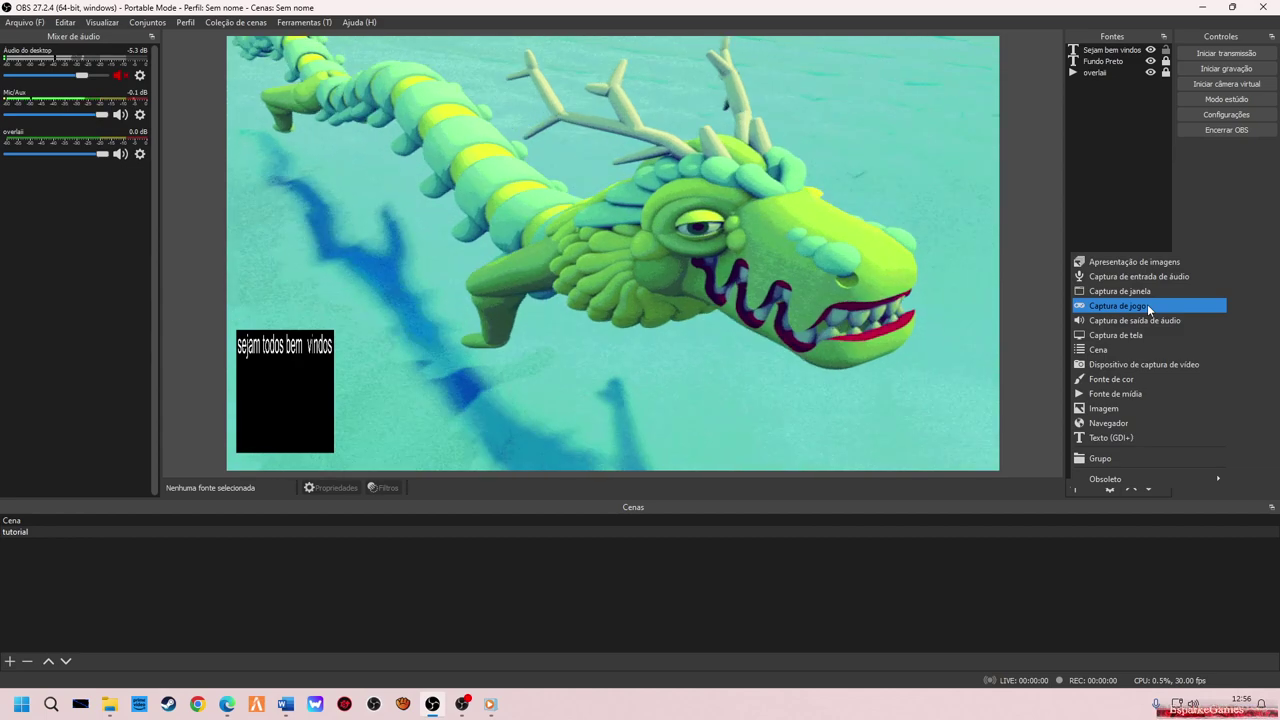
click(1110, 438)
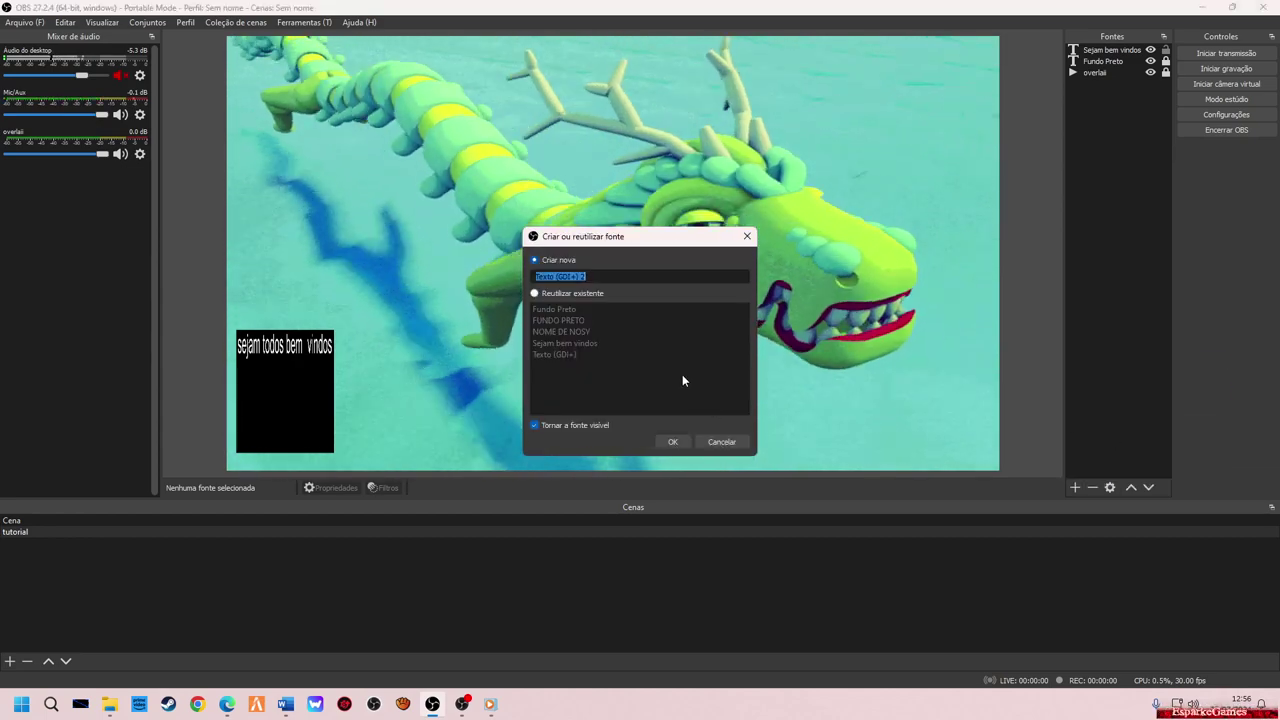
text(Ao No)
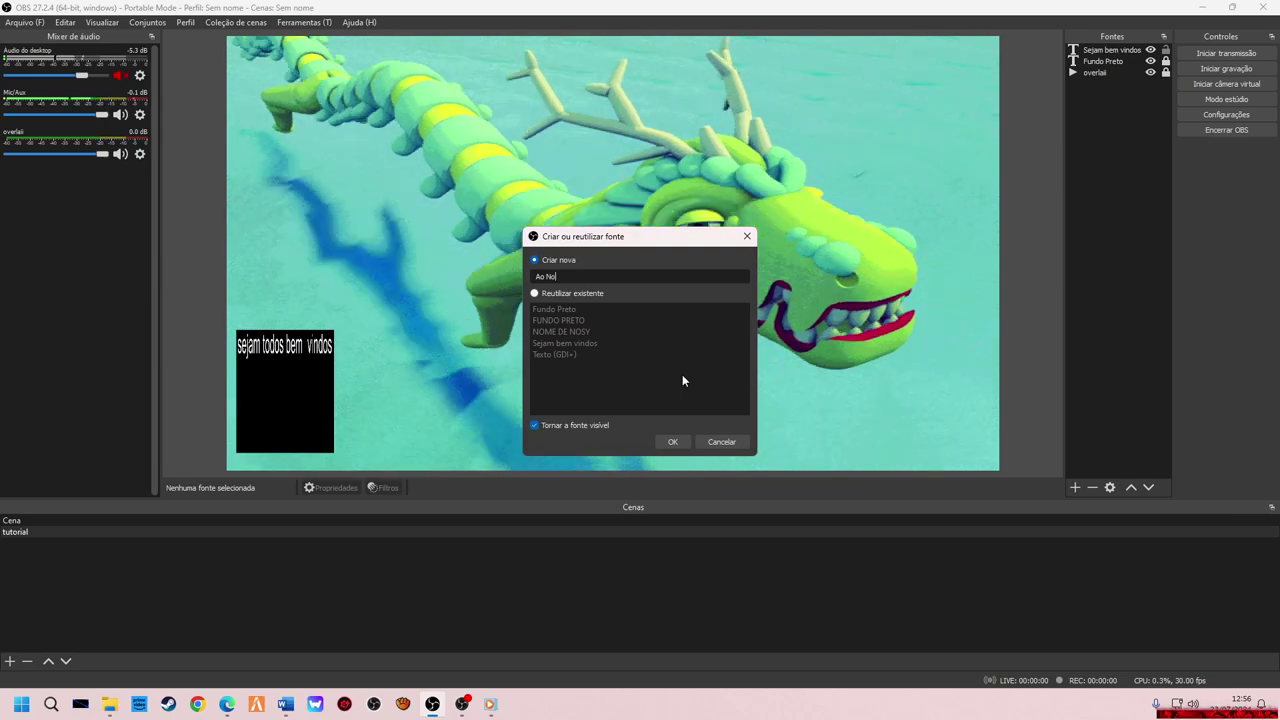
text(sso Canal)
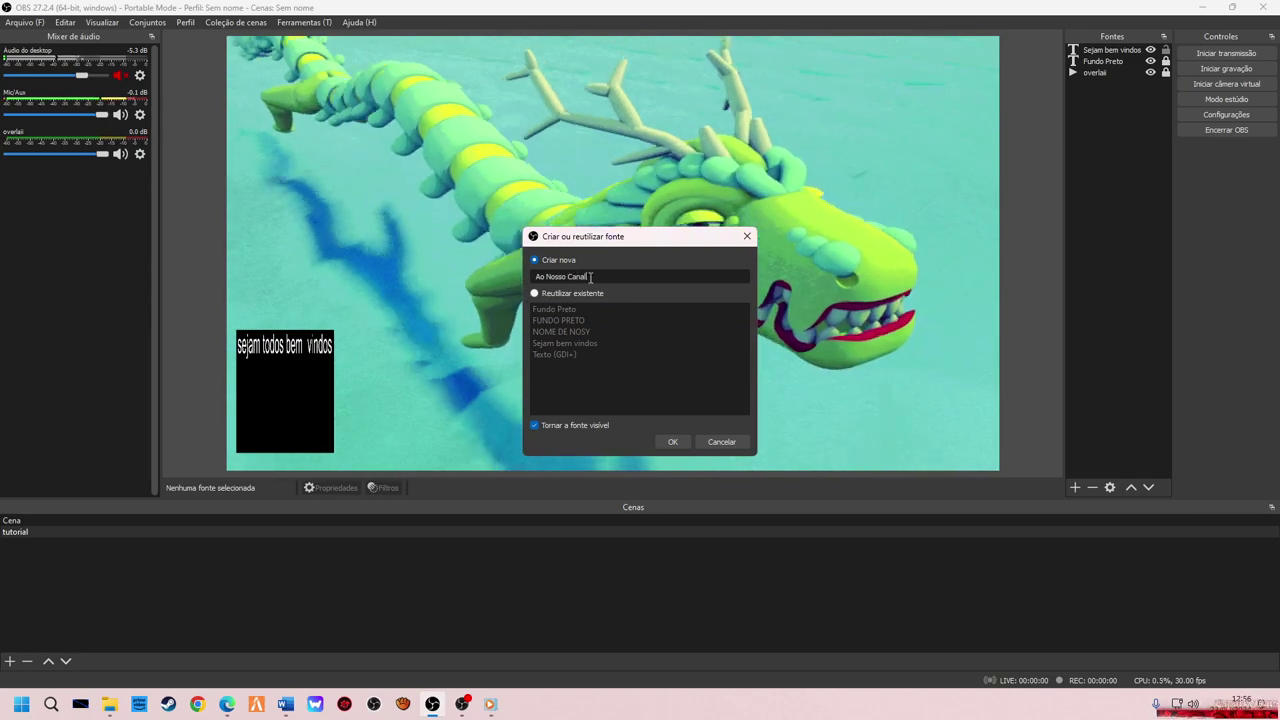
drag(590, 277, 529, 278)
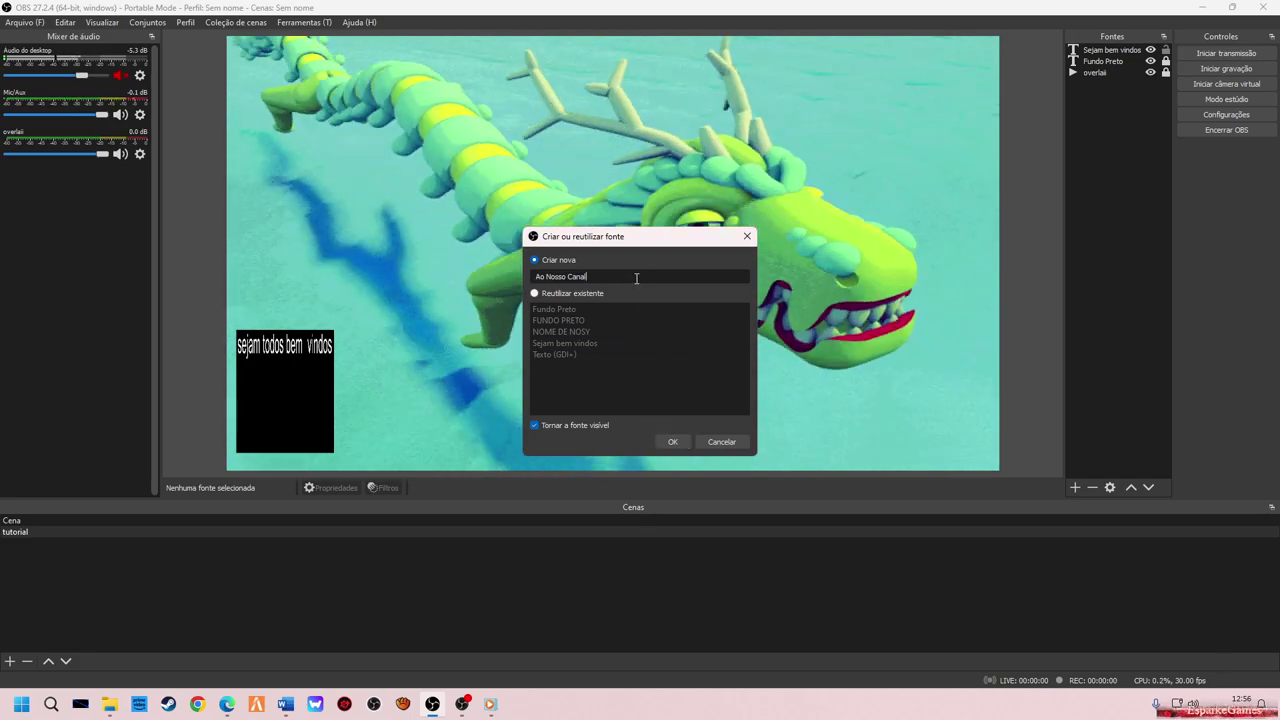
text(e Jogos)
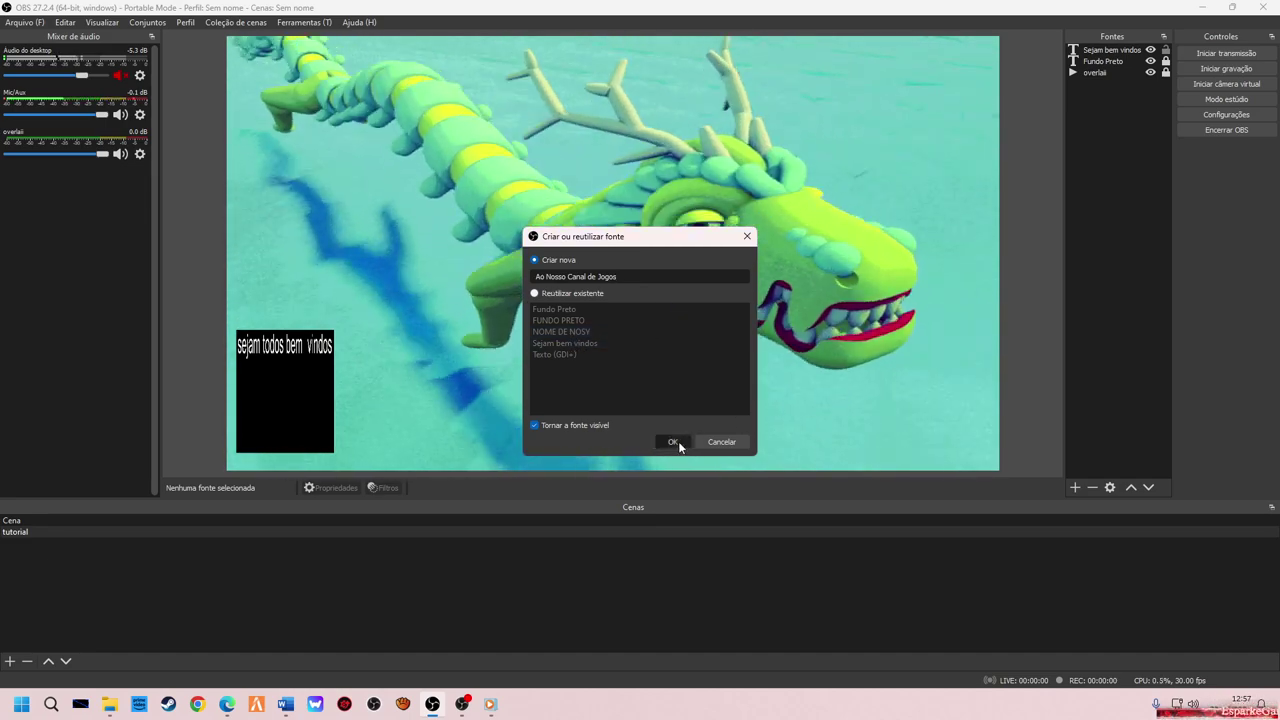
click(673, 441)
Enter "Ao Nosso Canal de Jogos" as the new source's text and accept its properties.
scroll(585, 474, down, 3)
scroll(549, 449, up, 1)
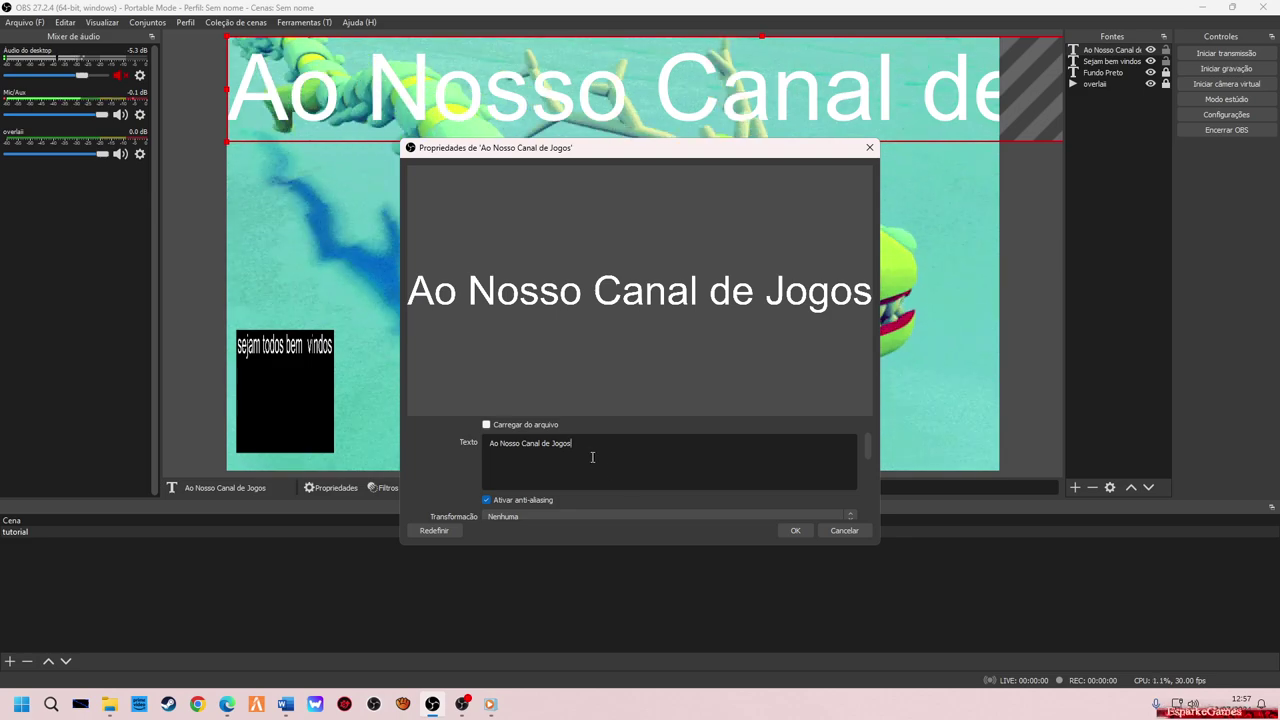
click(799, 532)
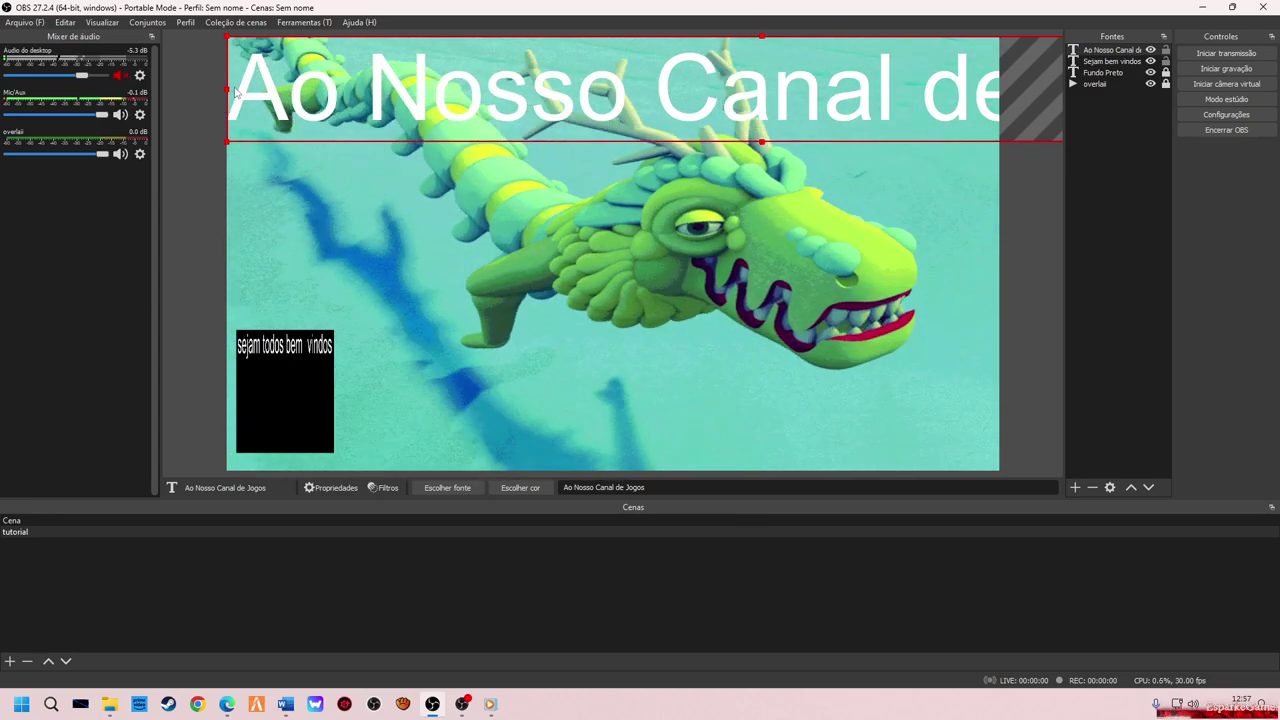
Shrink the "Ao Nosso Canal de Jogos" text and place it over the black block, just below the welcome line.
drag(227, 89, 478, 291)
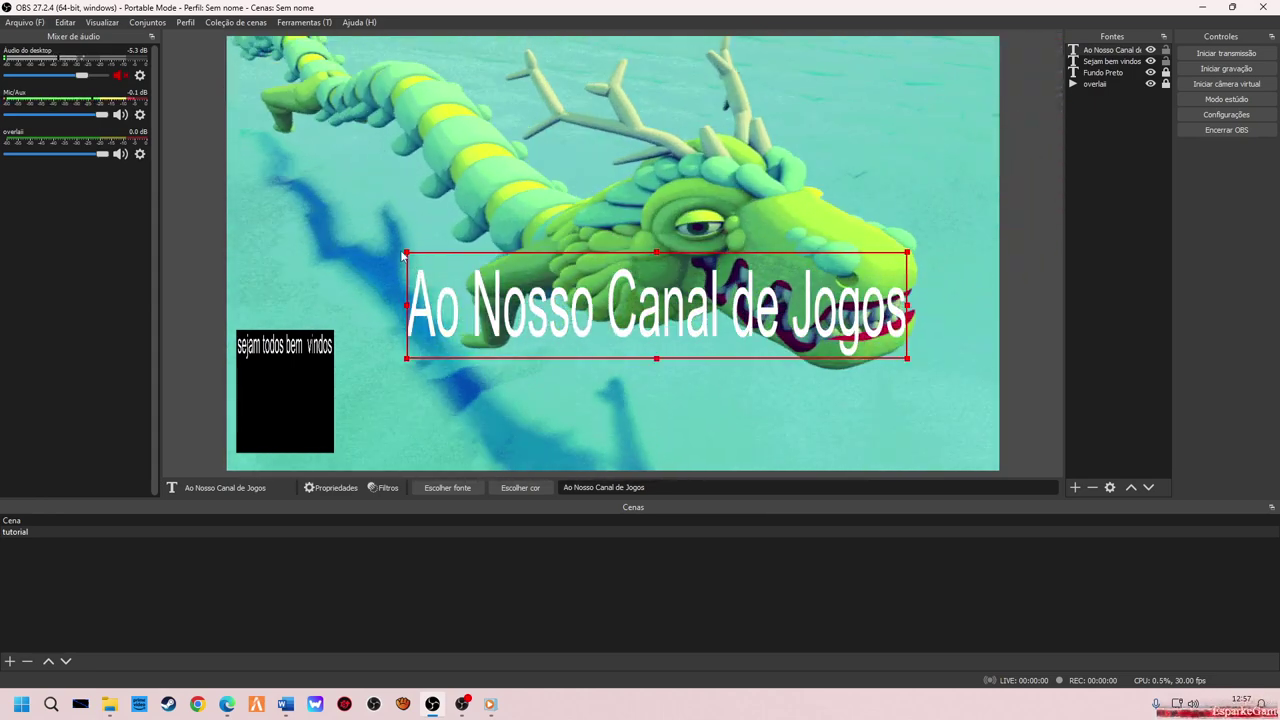
drag(408, 253, 545, 259)
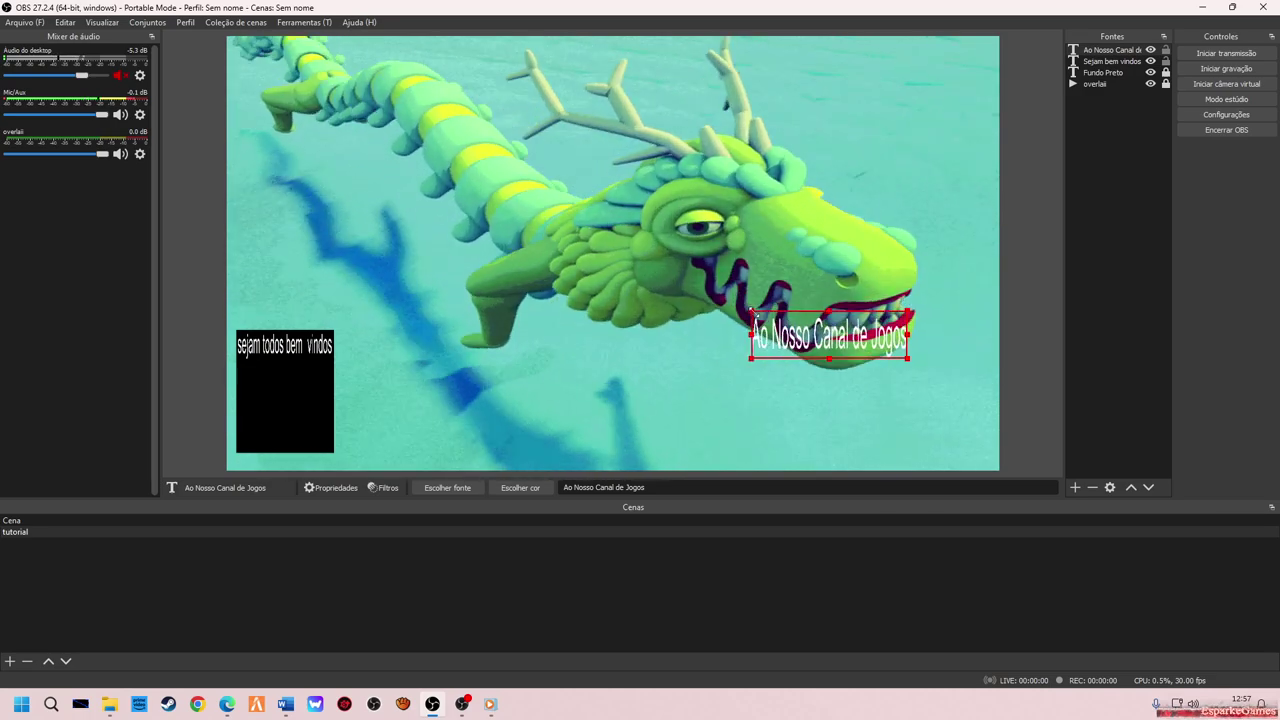
drag(486, 344, 304, 362)
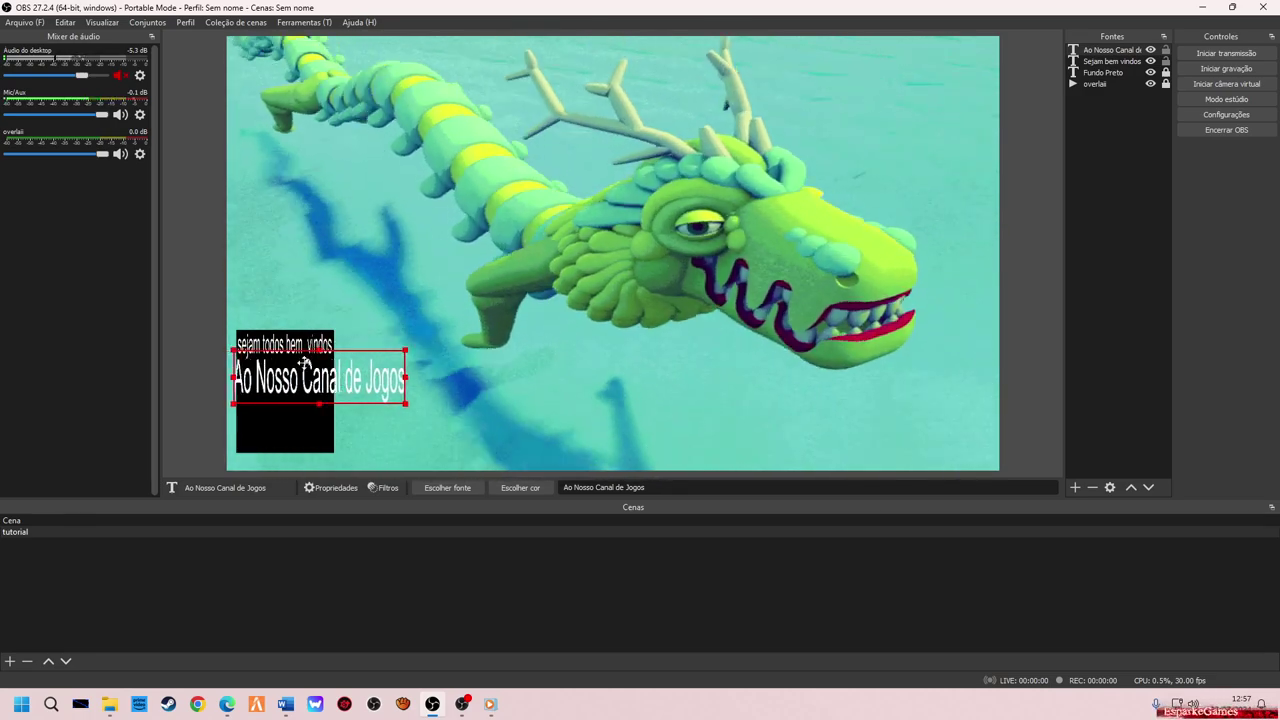
Reduce the "Ao Nosso Canal de Jogos" text to fit the black block's width and deselect it.
drag(406, 377, 308, 386)
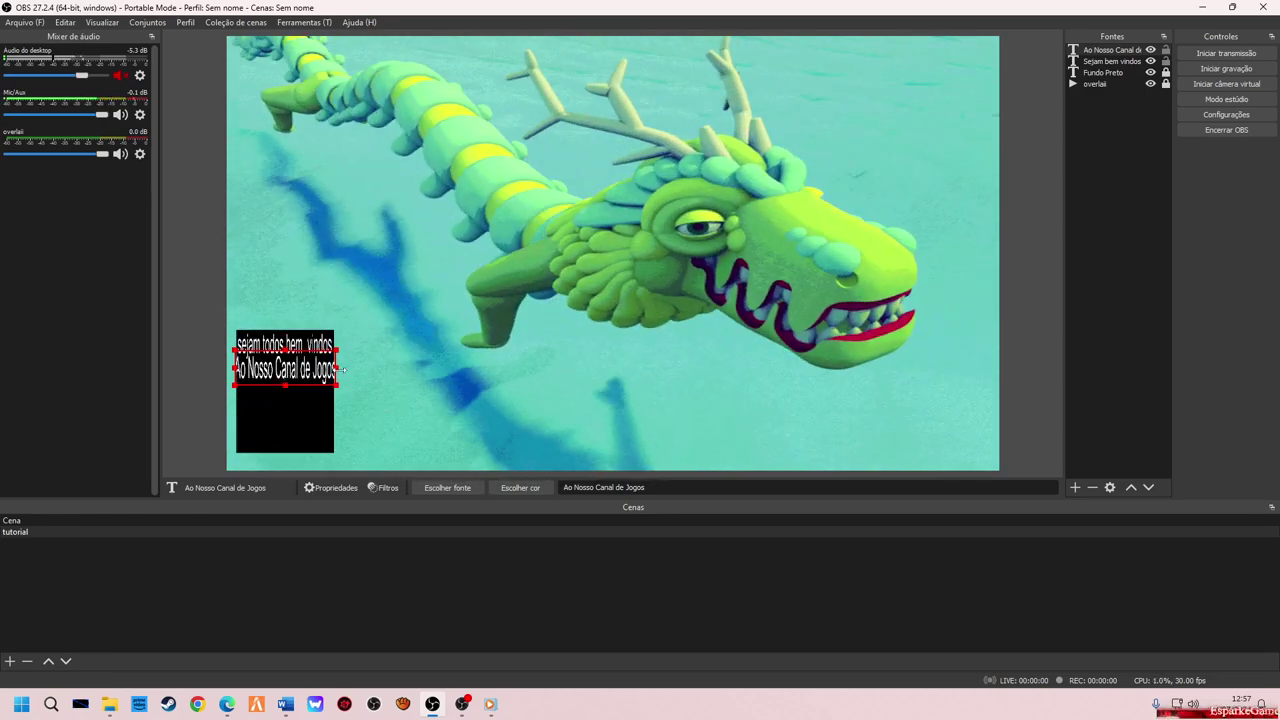
drag(341, 370, 331, 369)
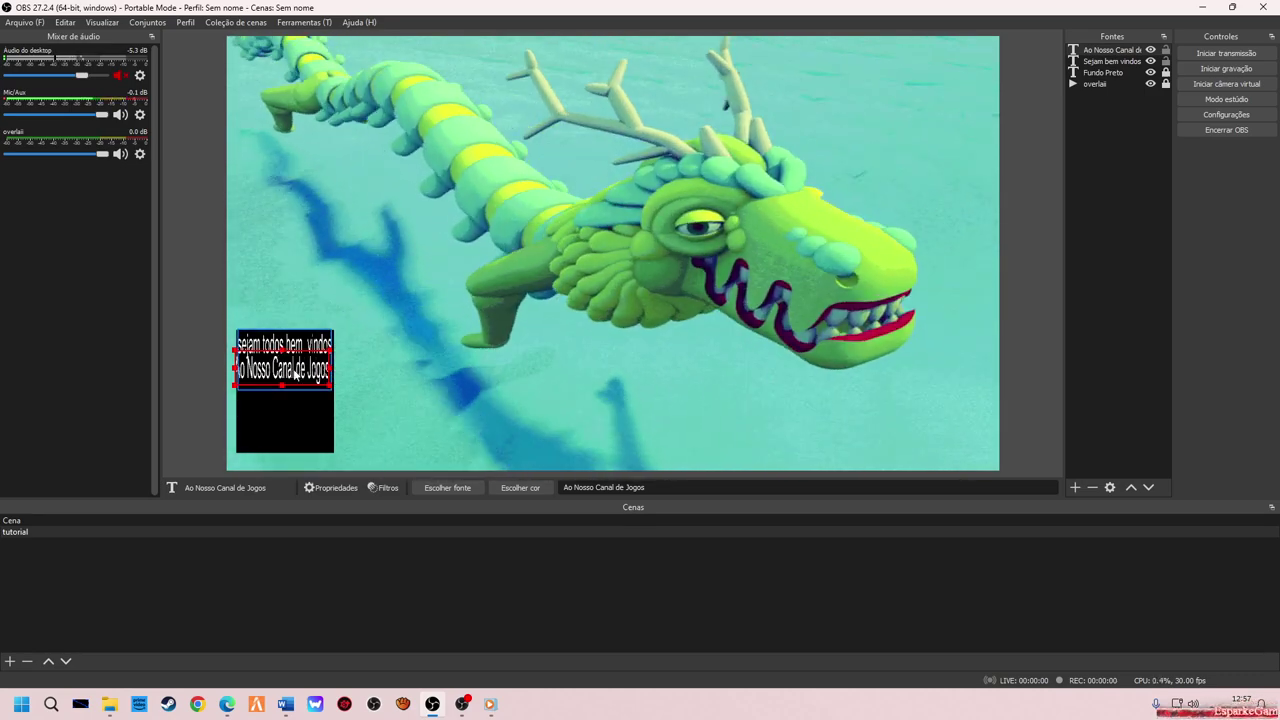
click(1126, 254)
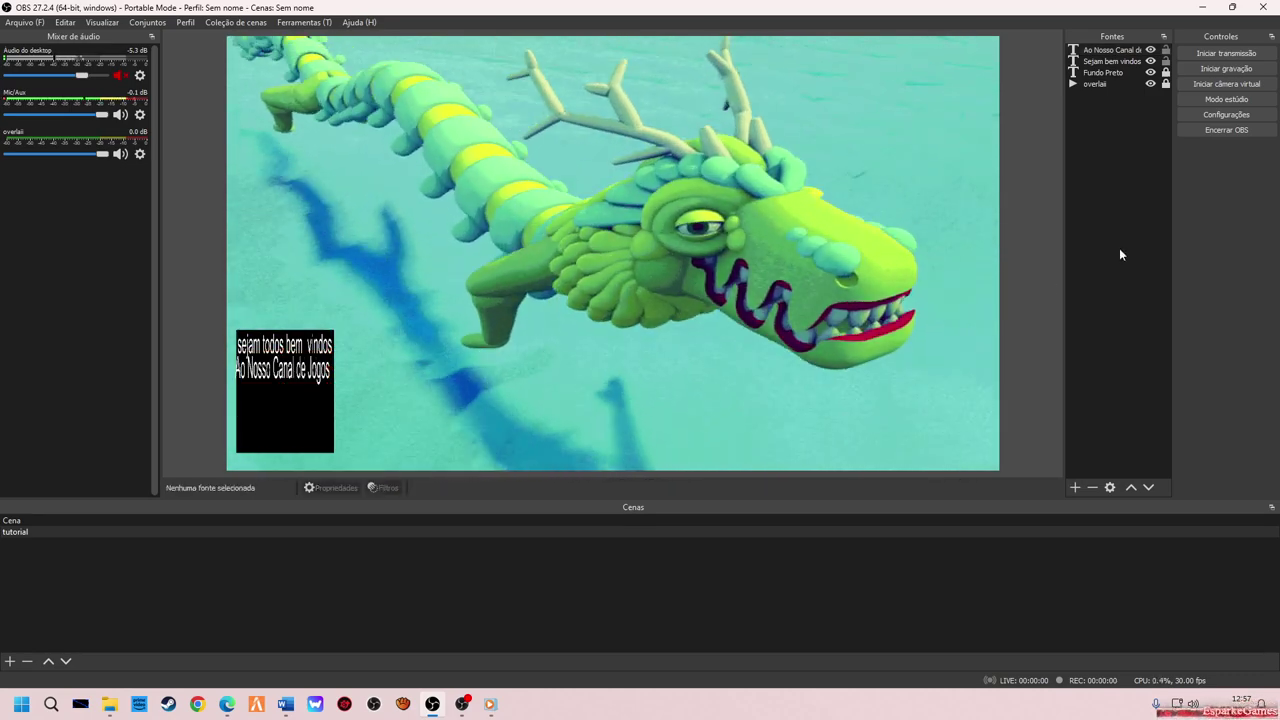
click(305, 372)
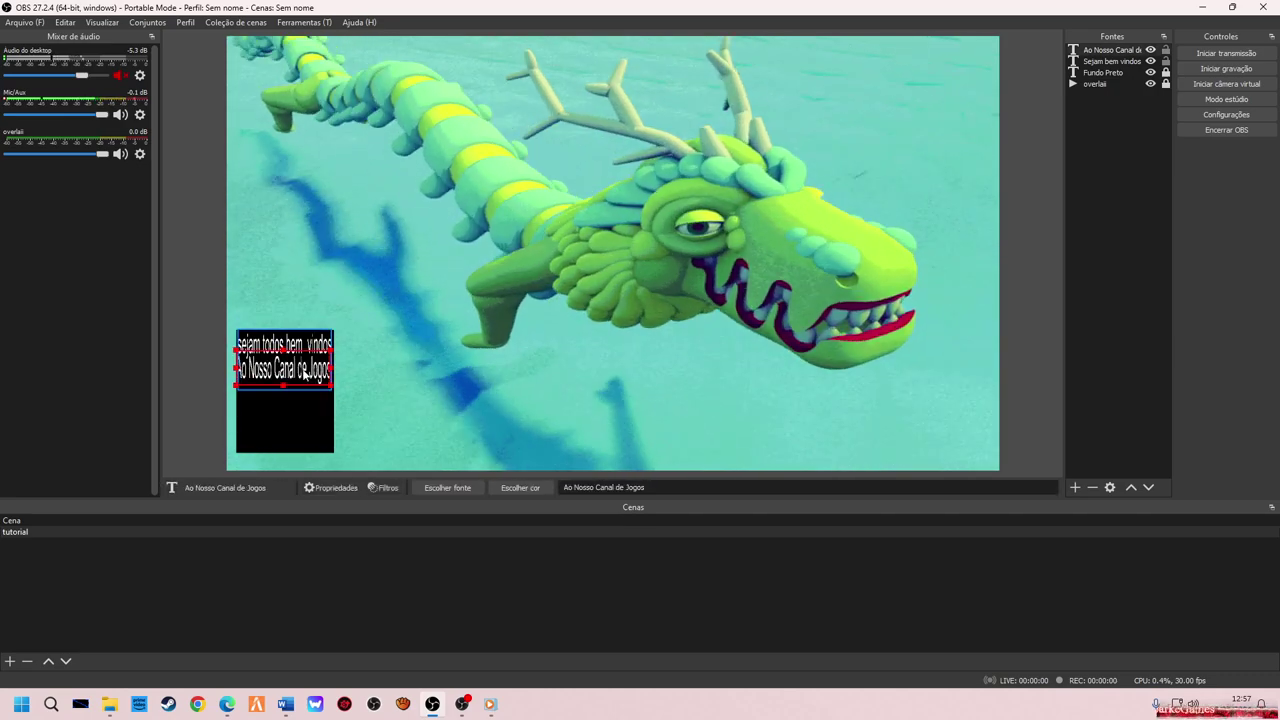
click(408, 362)
click(322, 366)
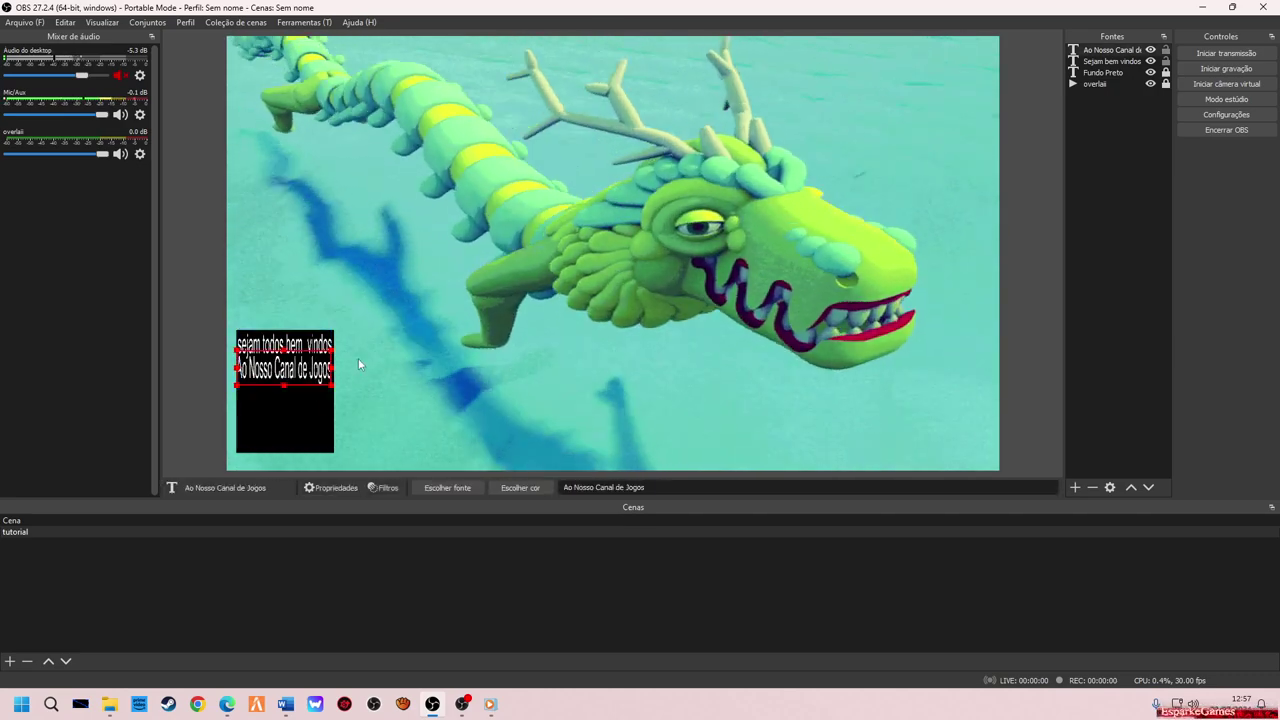
click(500, 349)
Add a new Texto (GDI+) source named "EsparkeGames".
click(1075, 487)
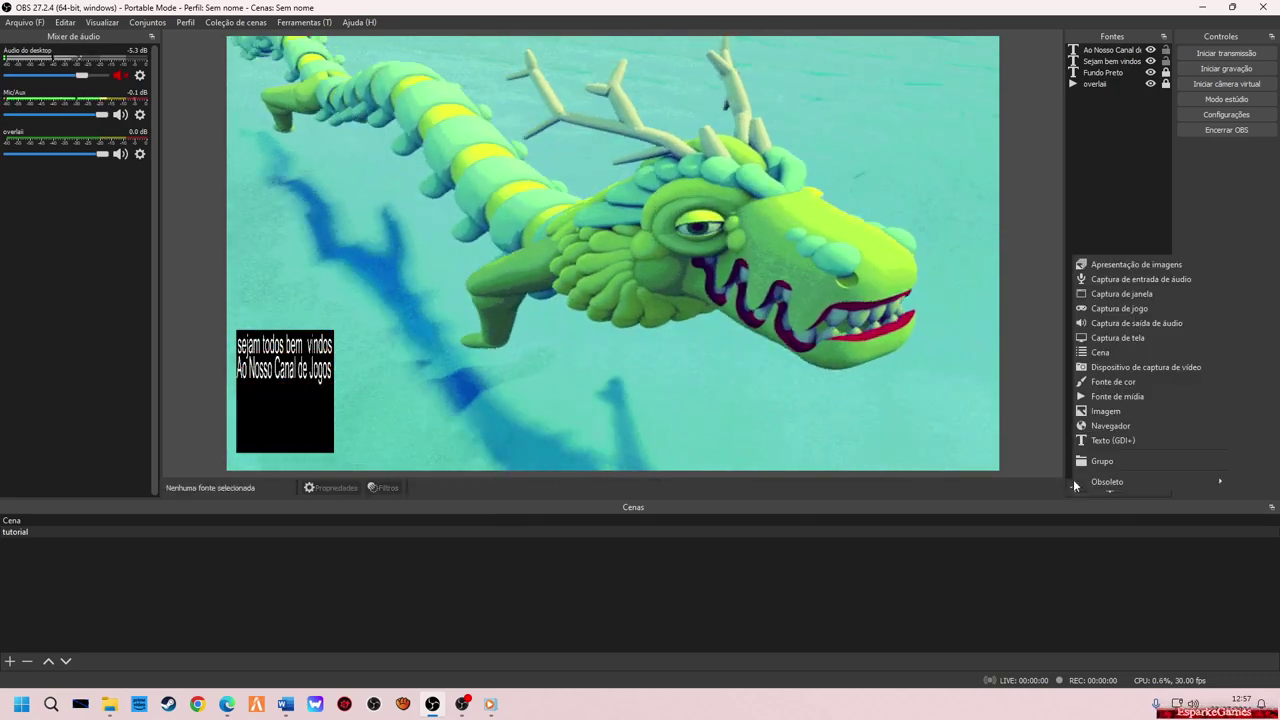
click(1113, 440)
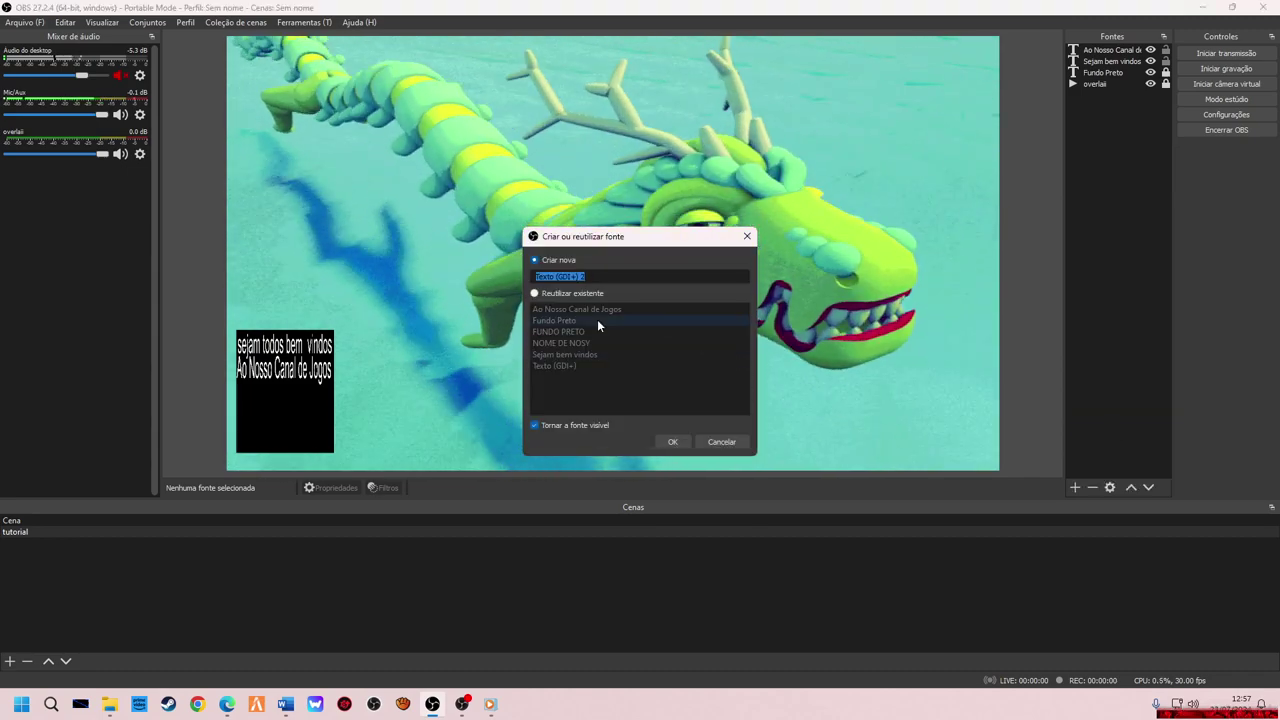
text(Espar)
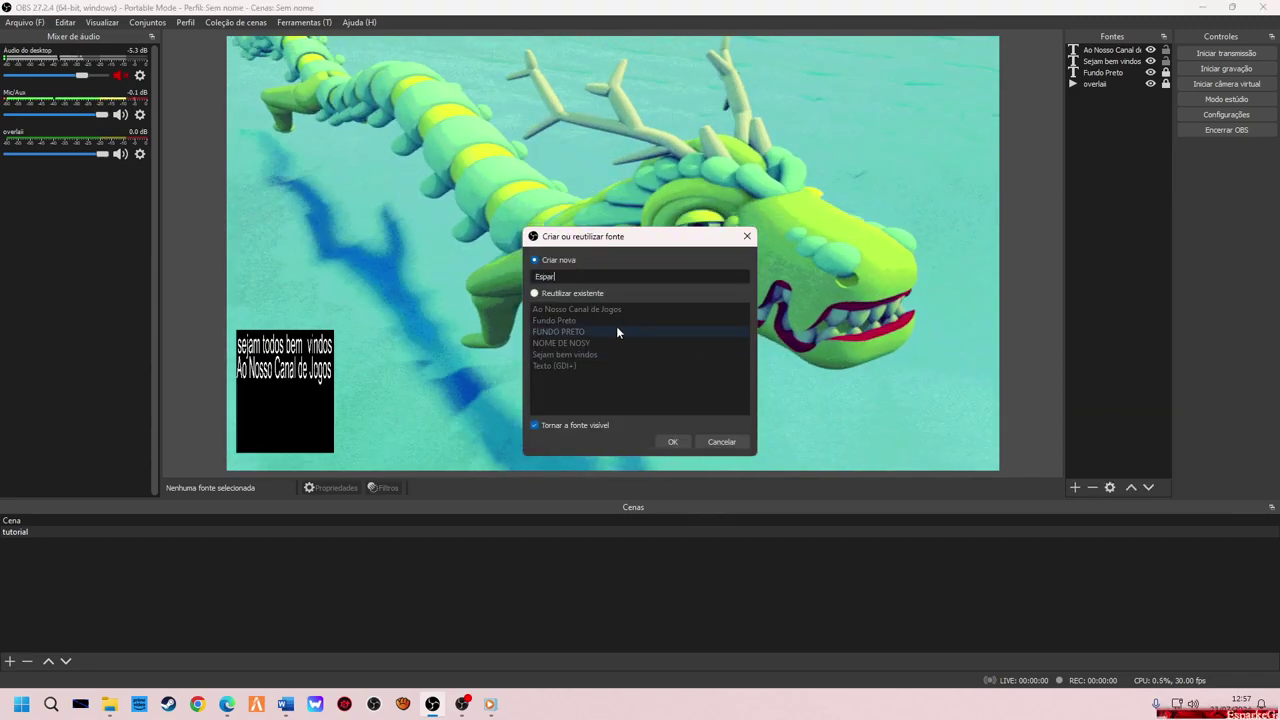
text(keGames)
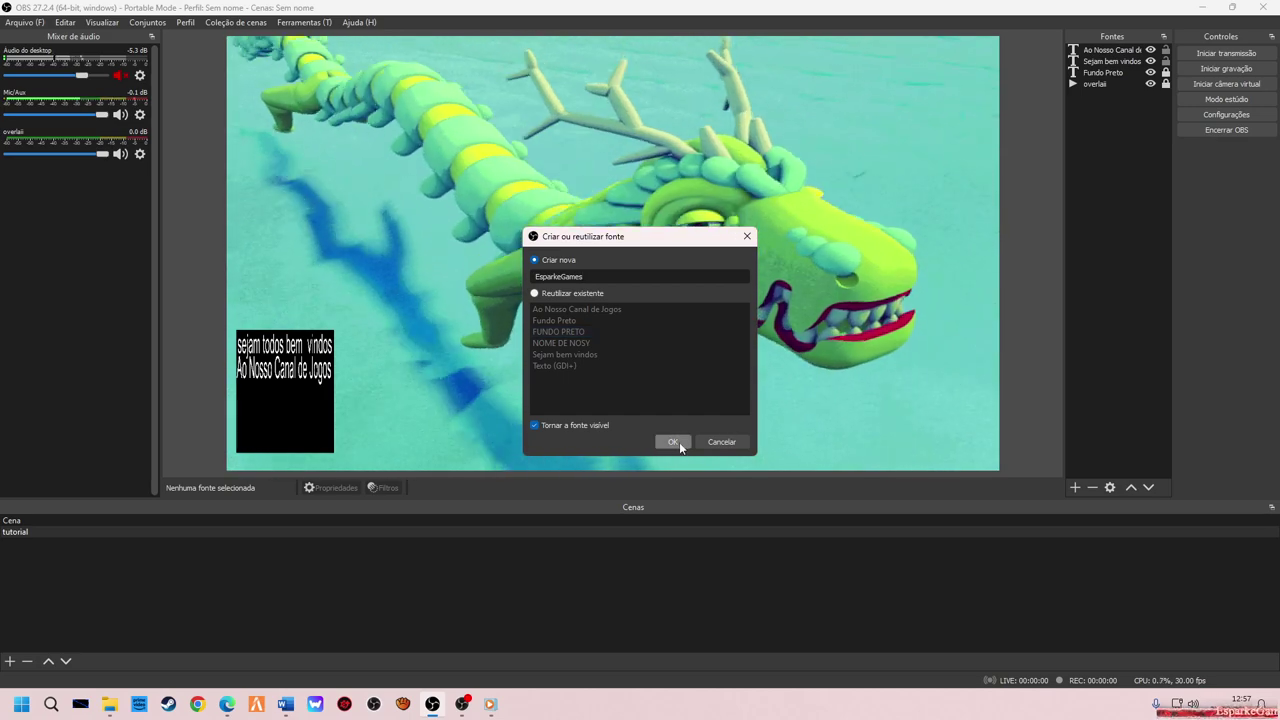
click(675, 442)
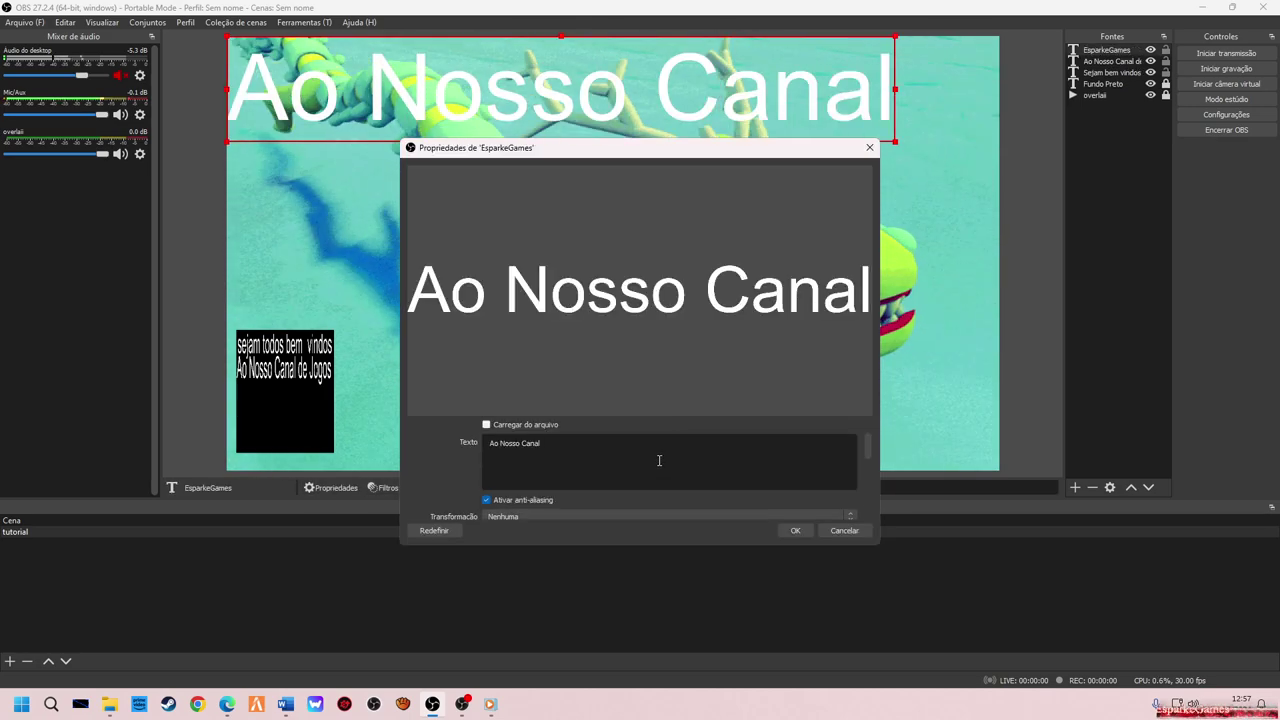
Replace the new source's default text with "EsparkeGames".
key(BackSpace)
key(BackSpace)
key(BackSpace)
key(BackSpace)
key(BackSpace)
key(BackSpace)
key(BackSpace)
key(BackSpace)
key(BackSpace)
key(BackSpace)
key(BackSpace)
key(BackSpace)
key(BackSpace)
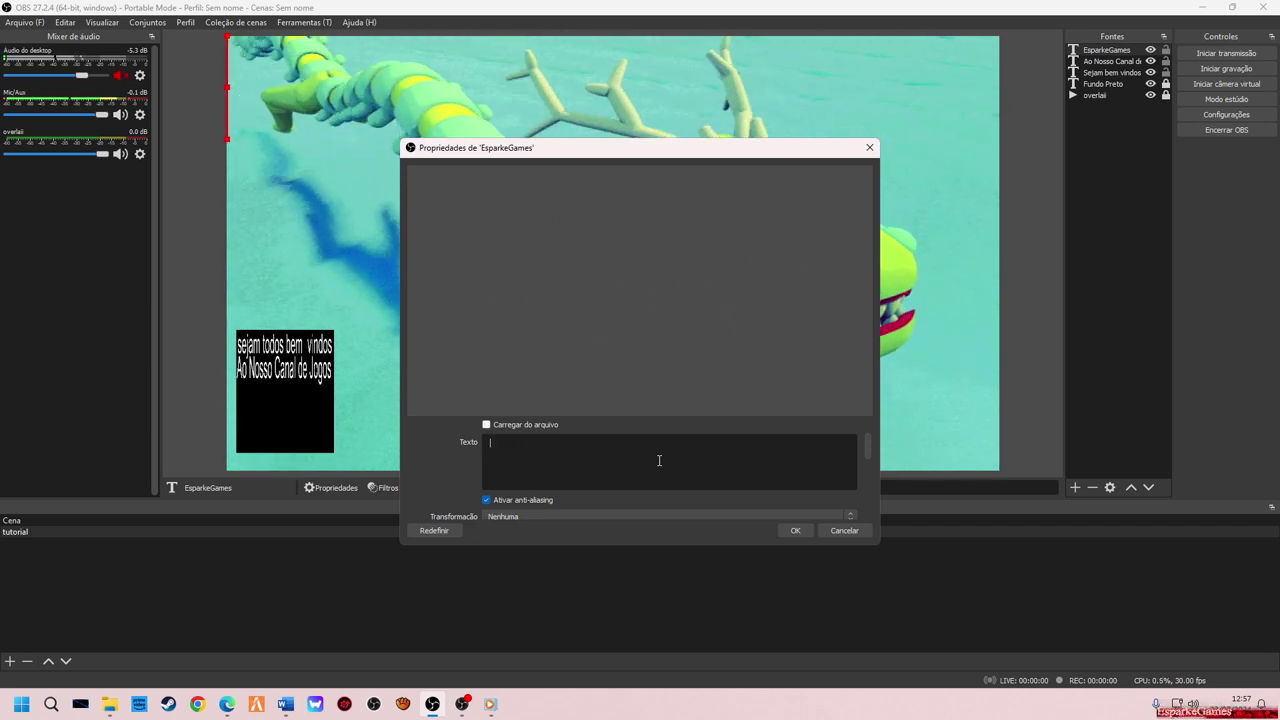
text(EsparkeGames)
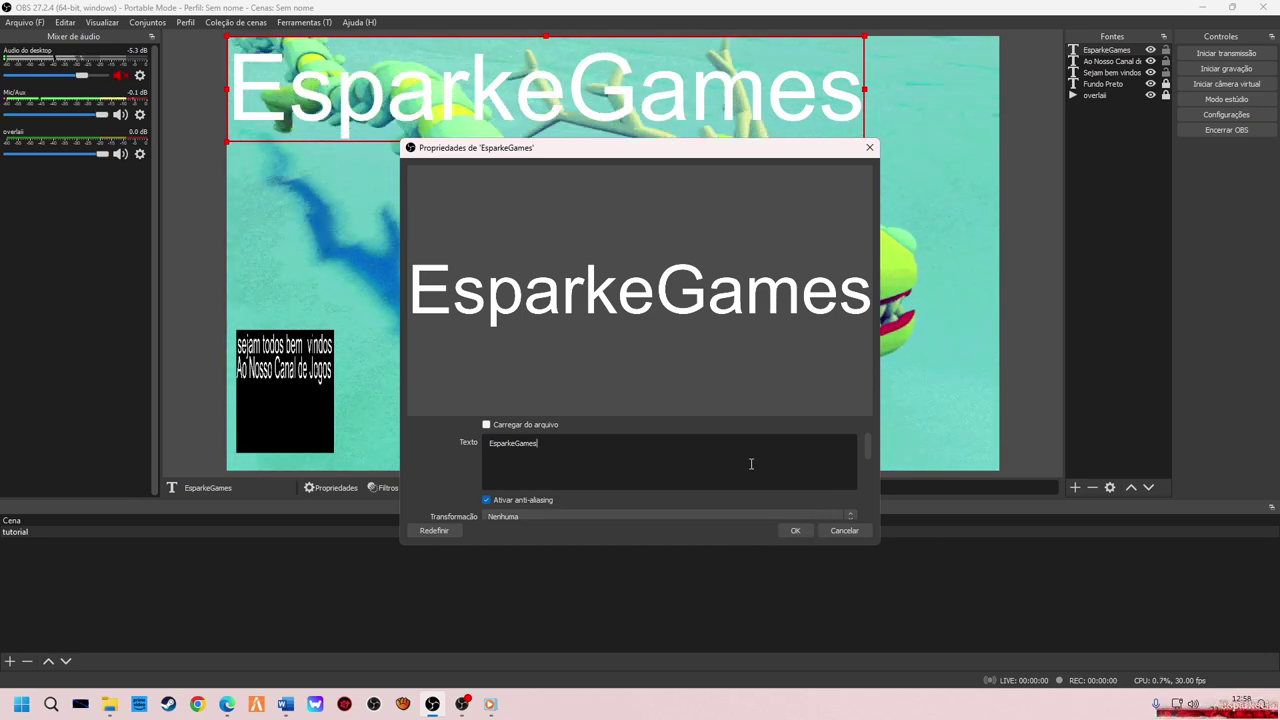
Set the "EsparkeGames" text colour to red (#ff0000) and accept its properties.
scroll(754, 466, down, 1)
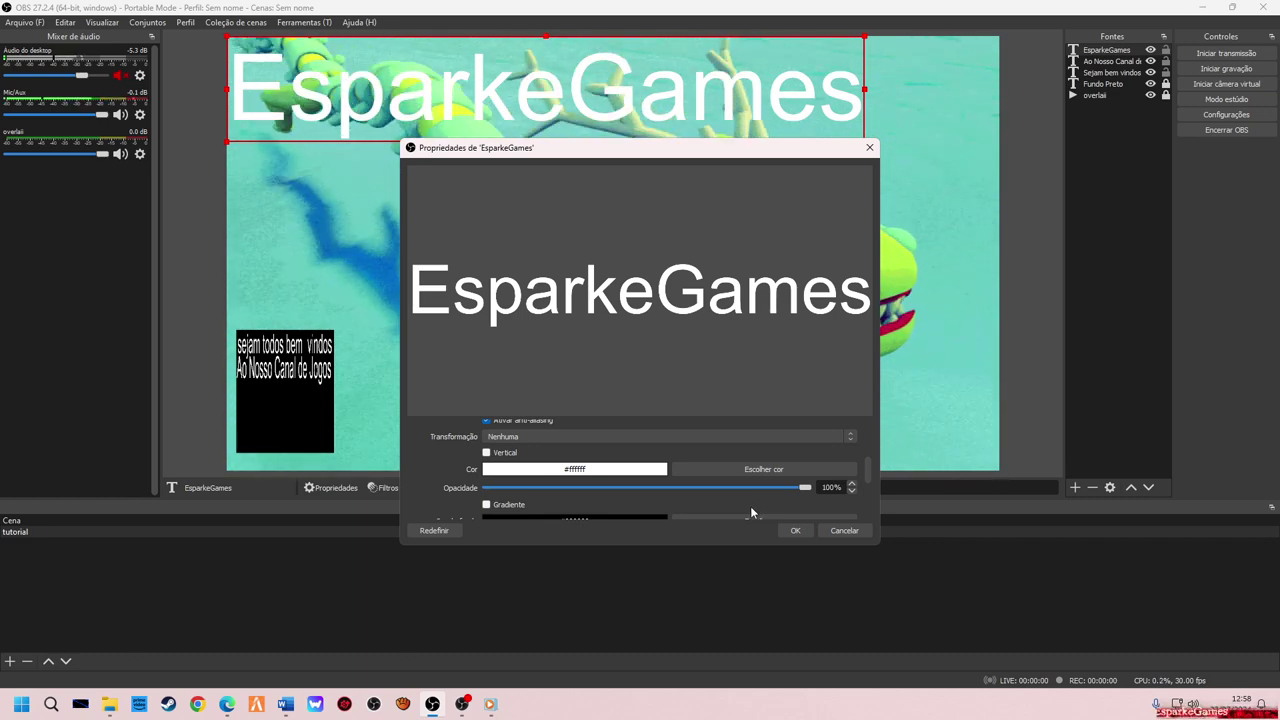
click(771, 470)
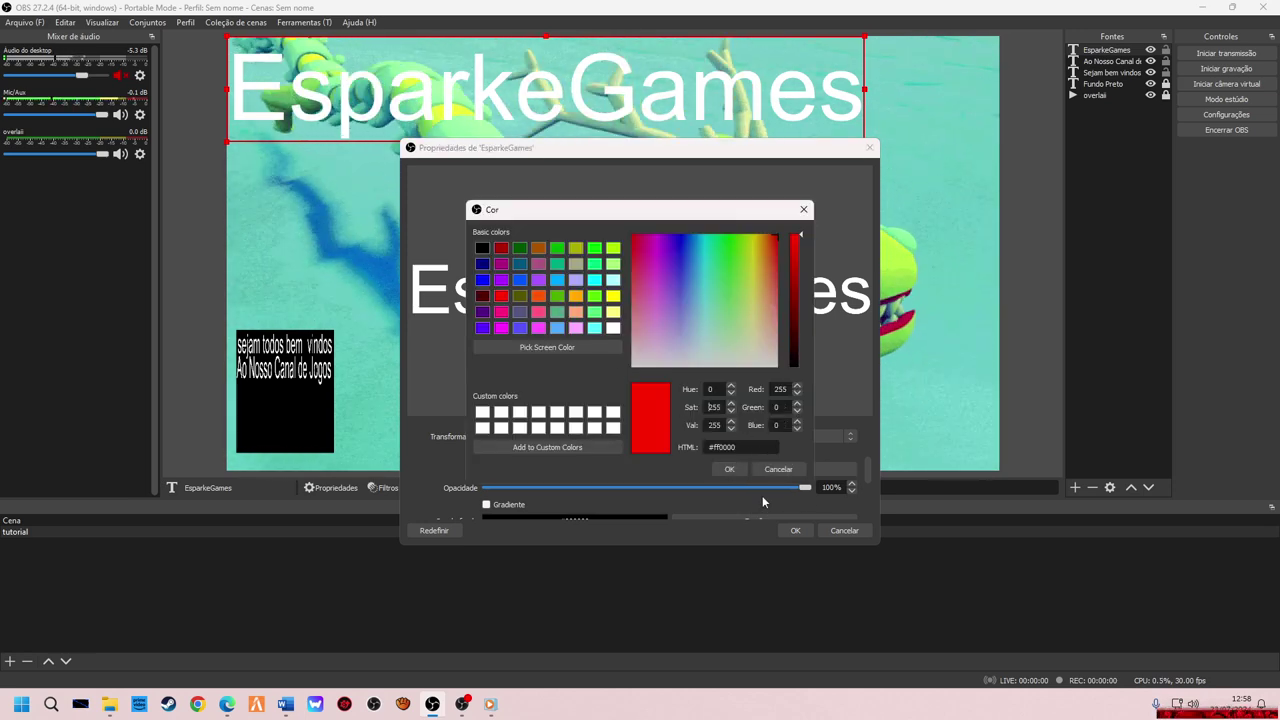
click(729, 469)
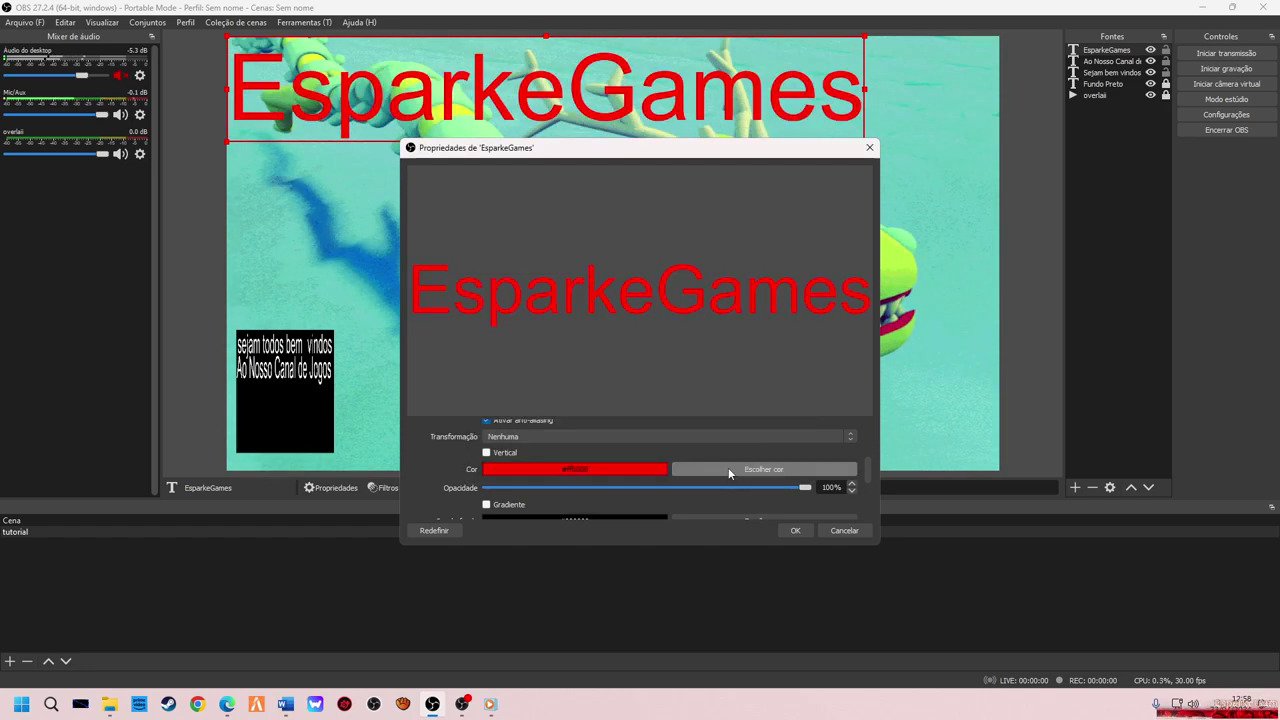
click(796, 530)
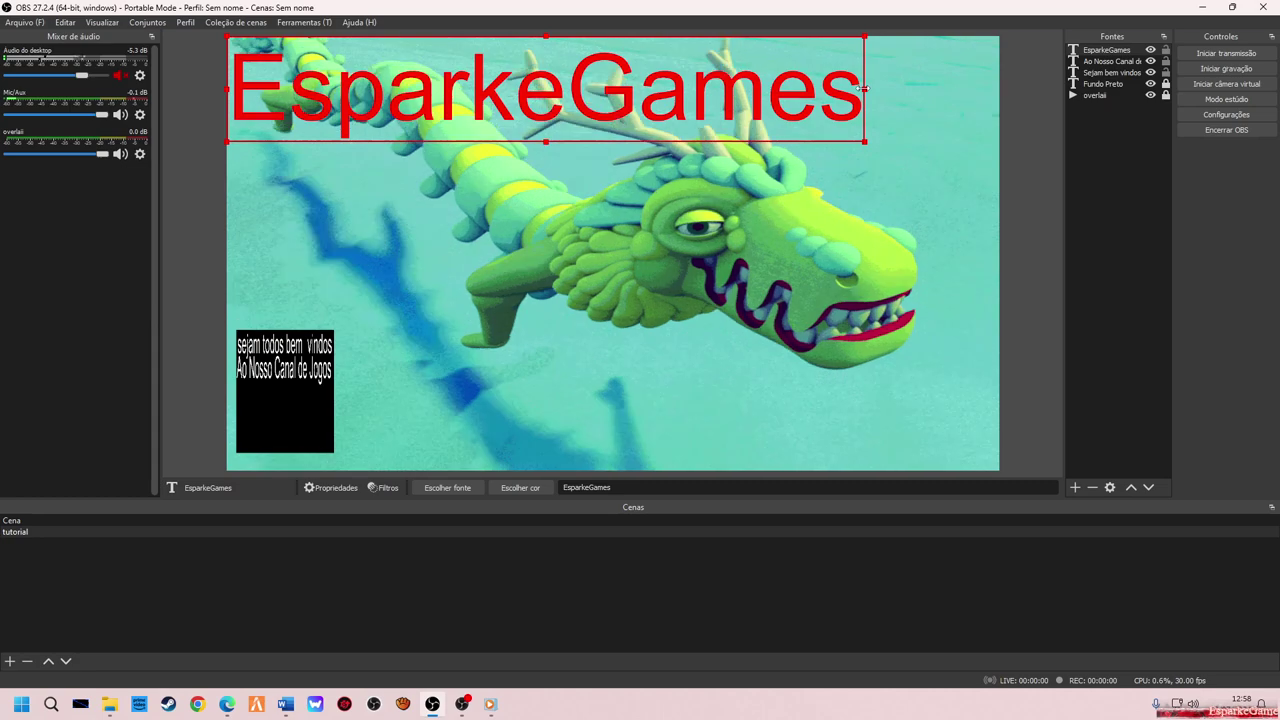
Shrink the "EsparkeGames" text to the black block's width, place it below the "Ao Nosso Canal de Jogos" line and deselect it.
drag(686, 105, 508, 105)
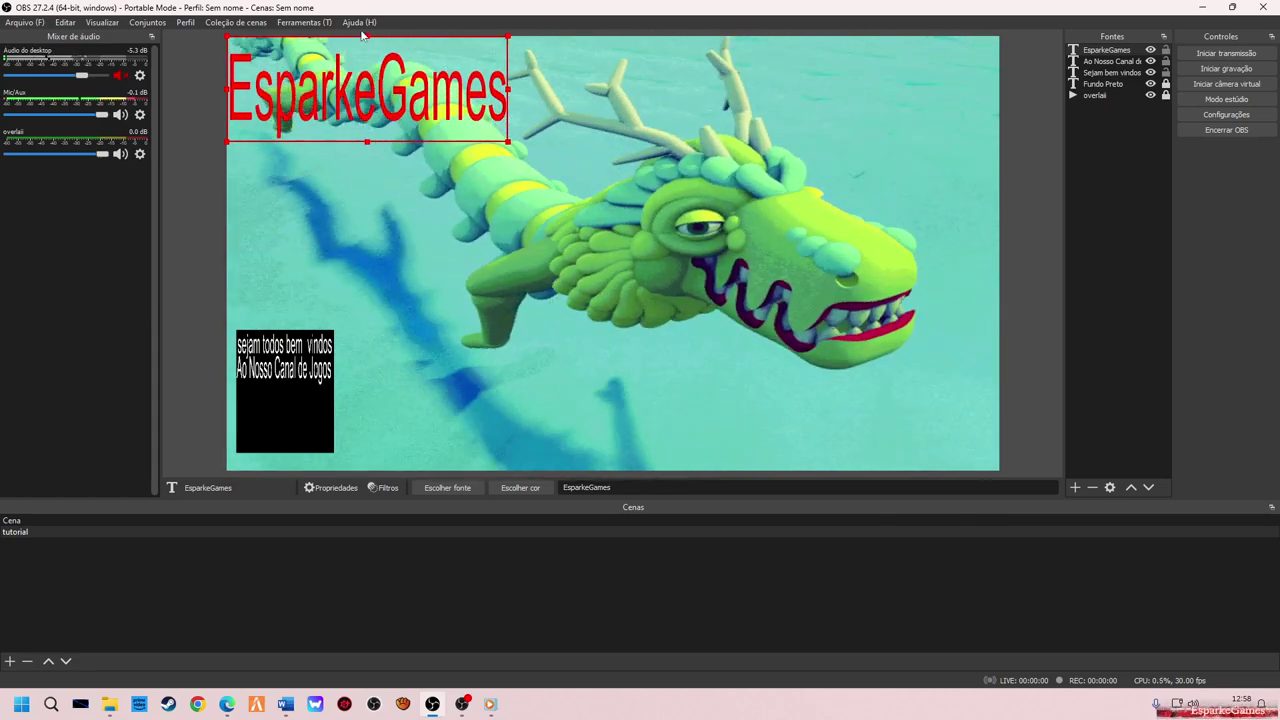
drag(367, 37, 367, 67)
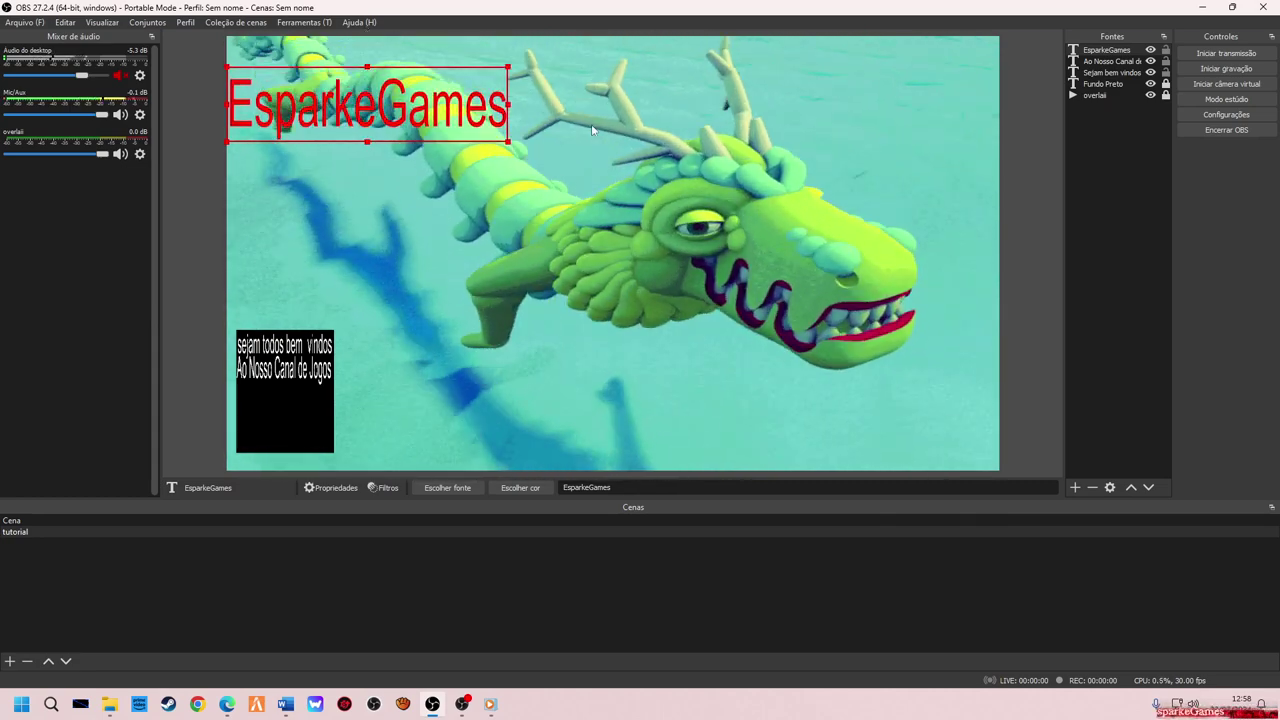
drag(508, 105, 413, 107)
drag(330, 118, 338, 421)
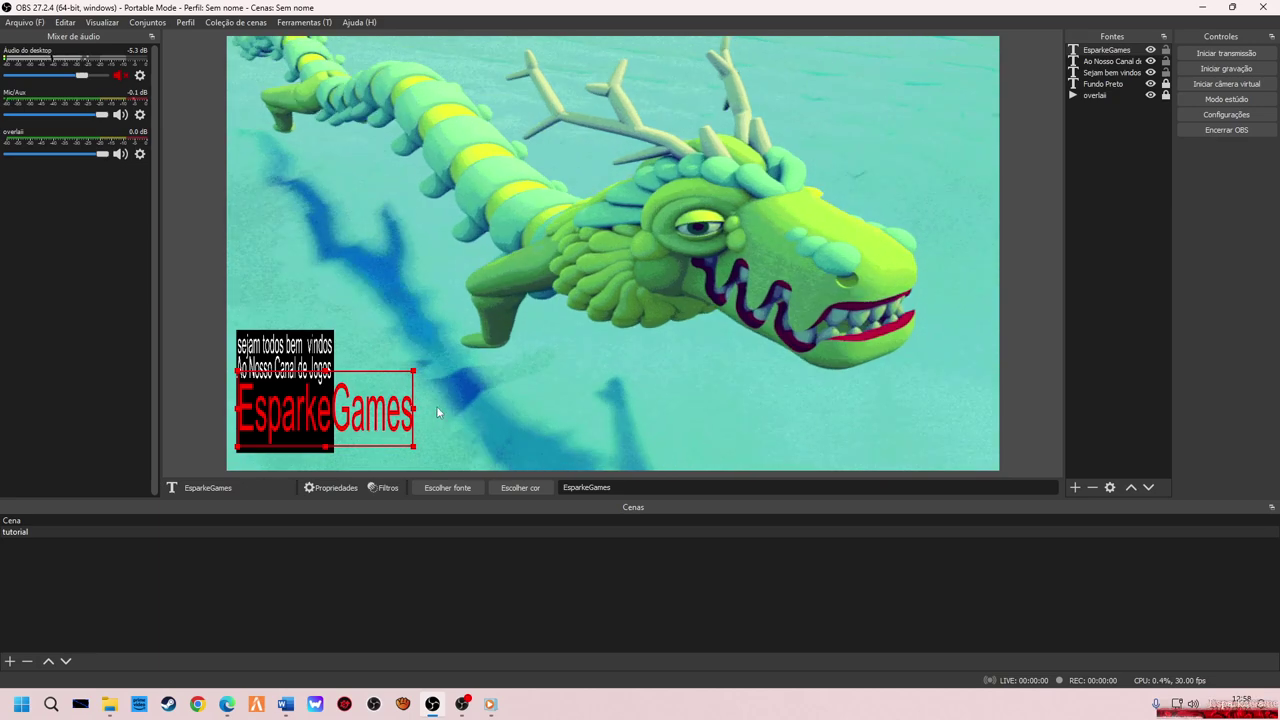
drag(415, 408, 335, 413)
drag(284, 370, 283, 380)
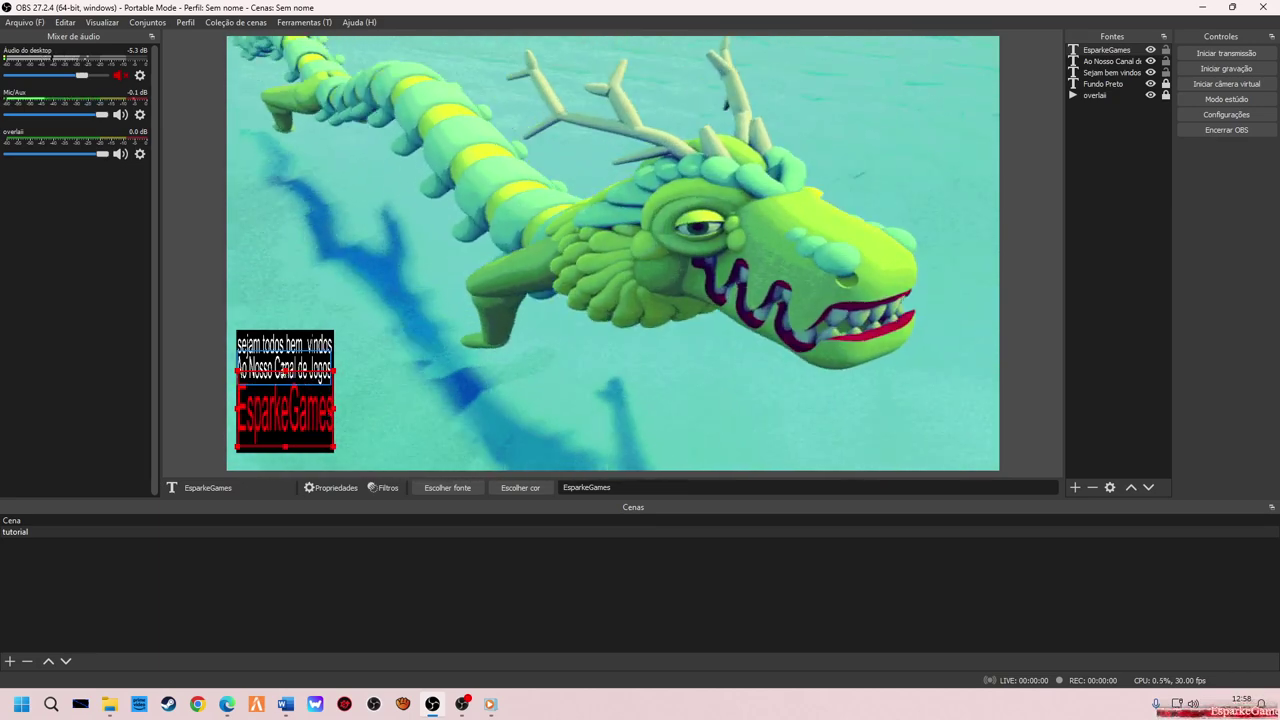
click(379, 386)
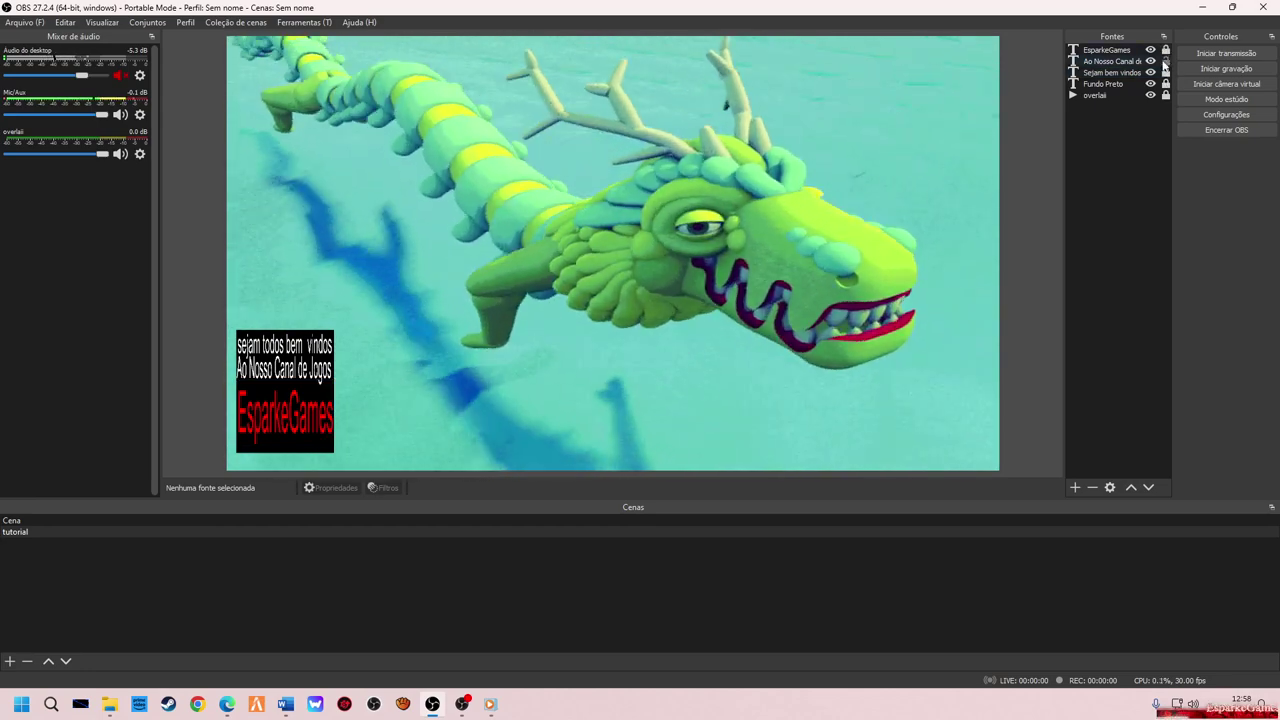
Lock the "Ao Nosso Canal de Jogos" source.
click(1130, 62)
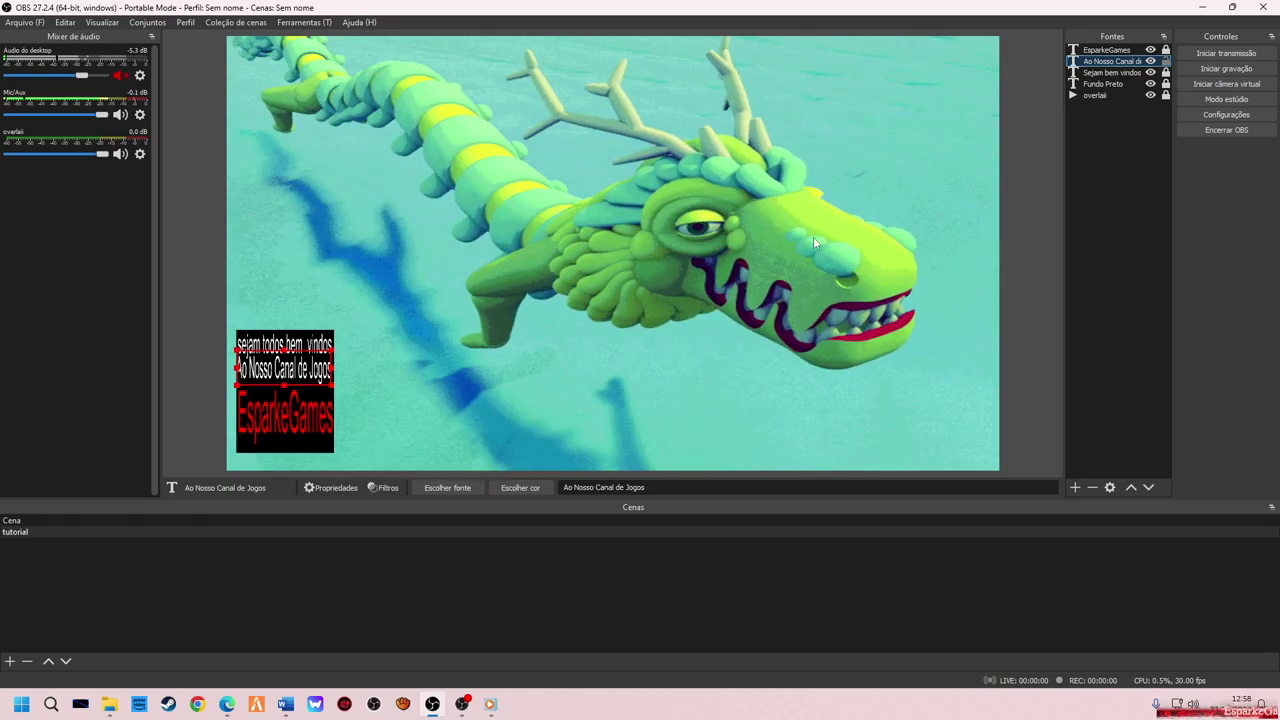
click(1165, 61)
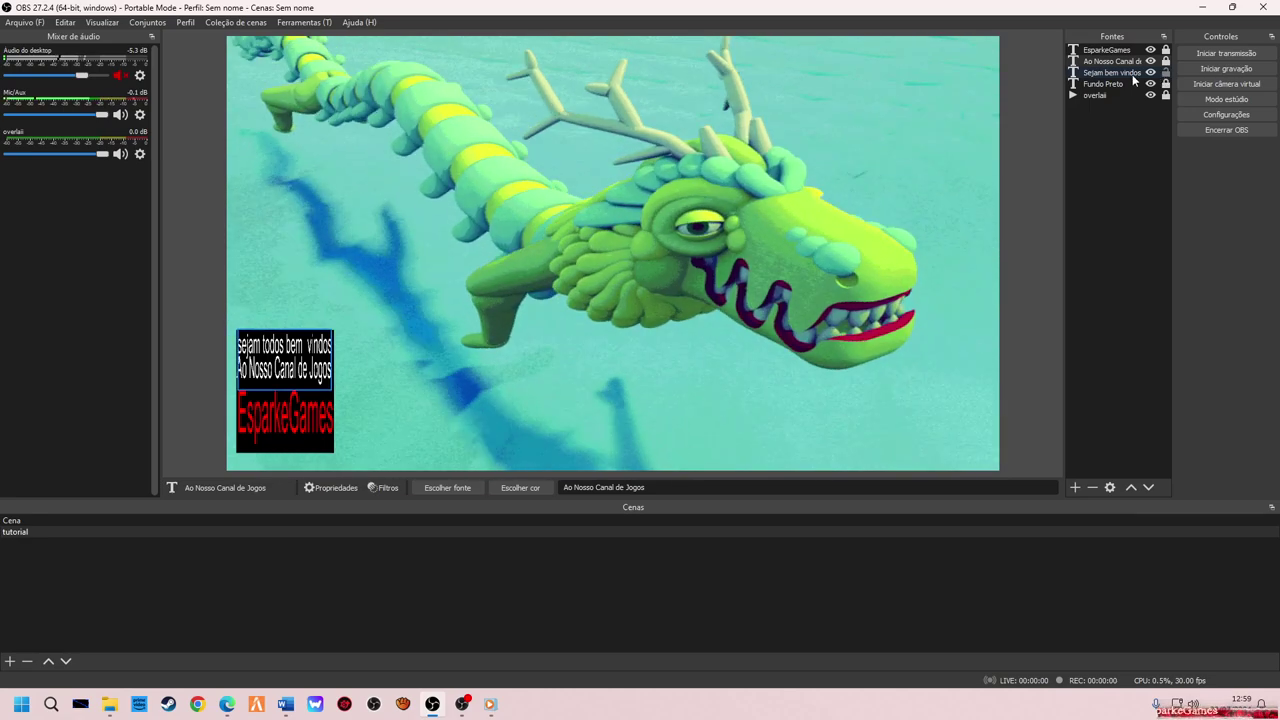
Recolour the "Sejam bem vindos" text source to red (#ff0000), accept its properties and deselect it.
click(1133, 74)
double_click(1134, 75)
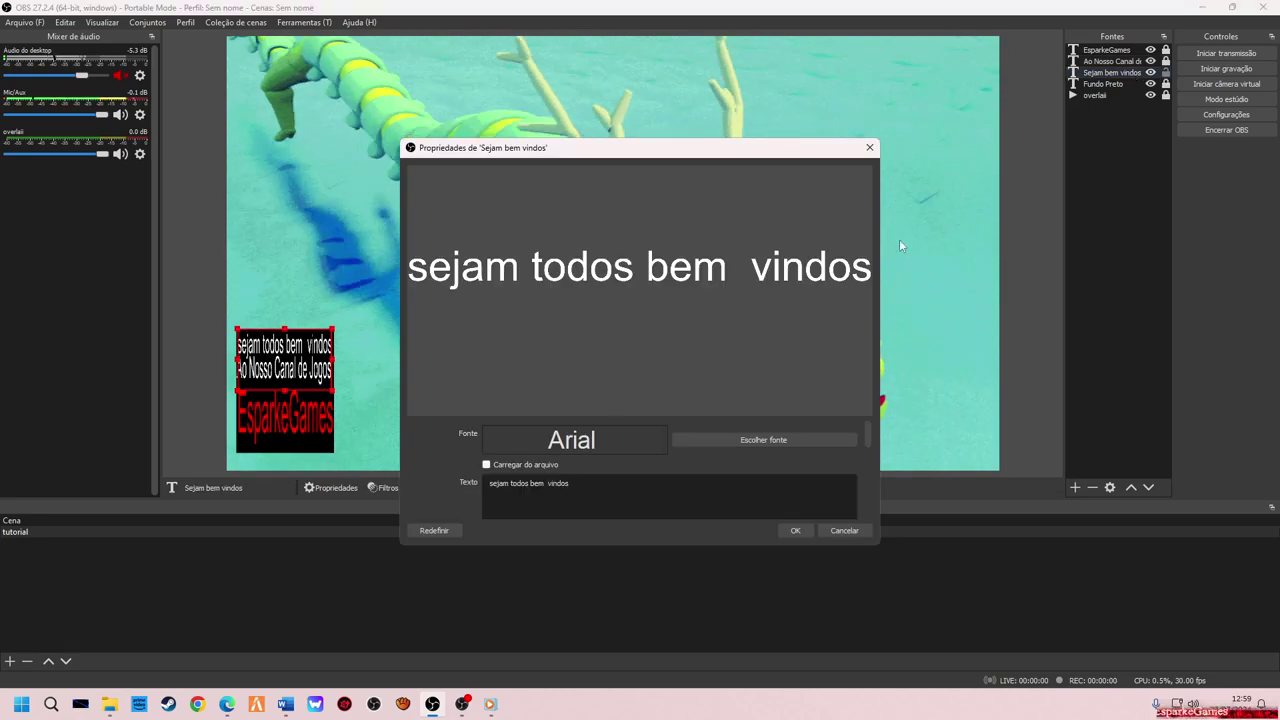
scroll(740, 450, down, 5)
click(728, 470)
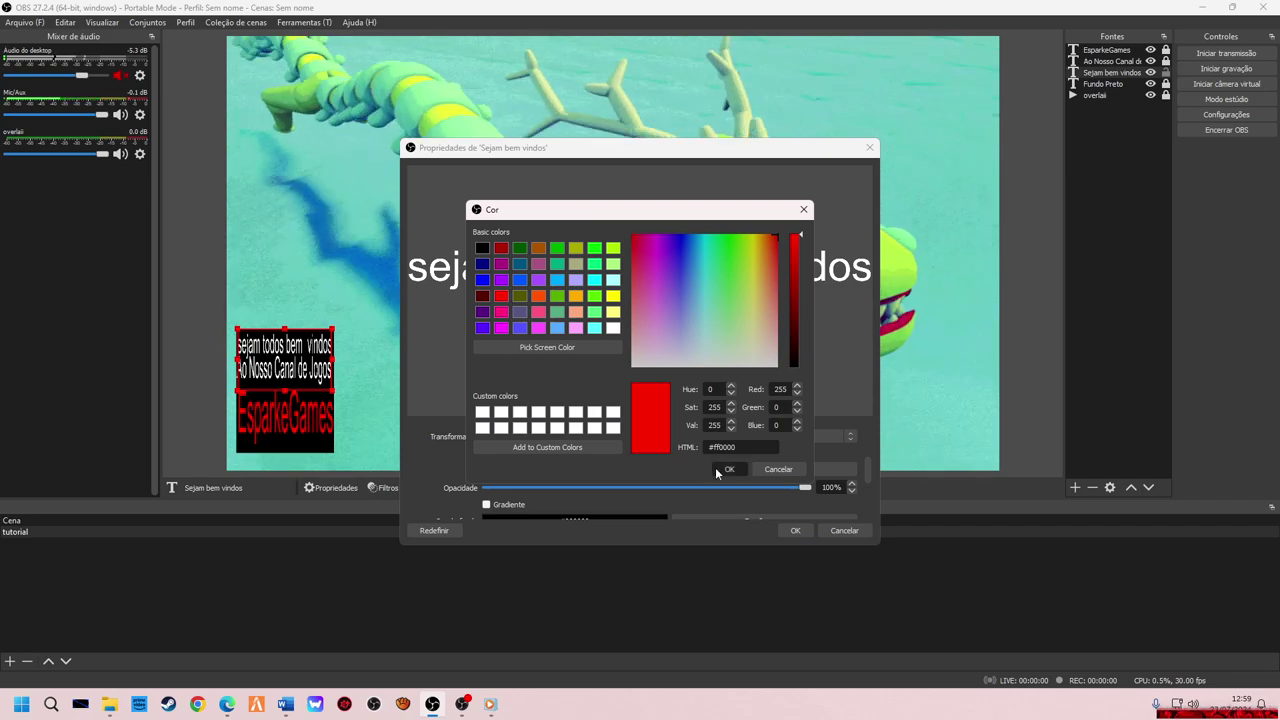
click(727, 470)
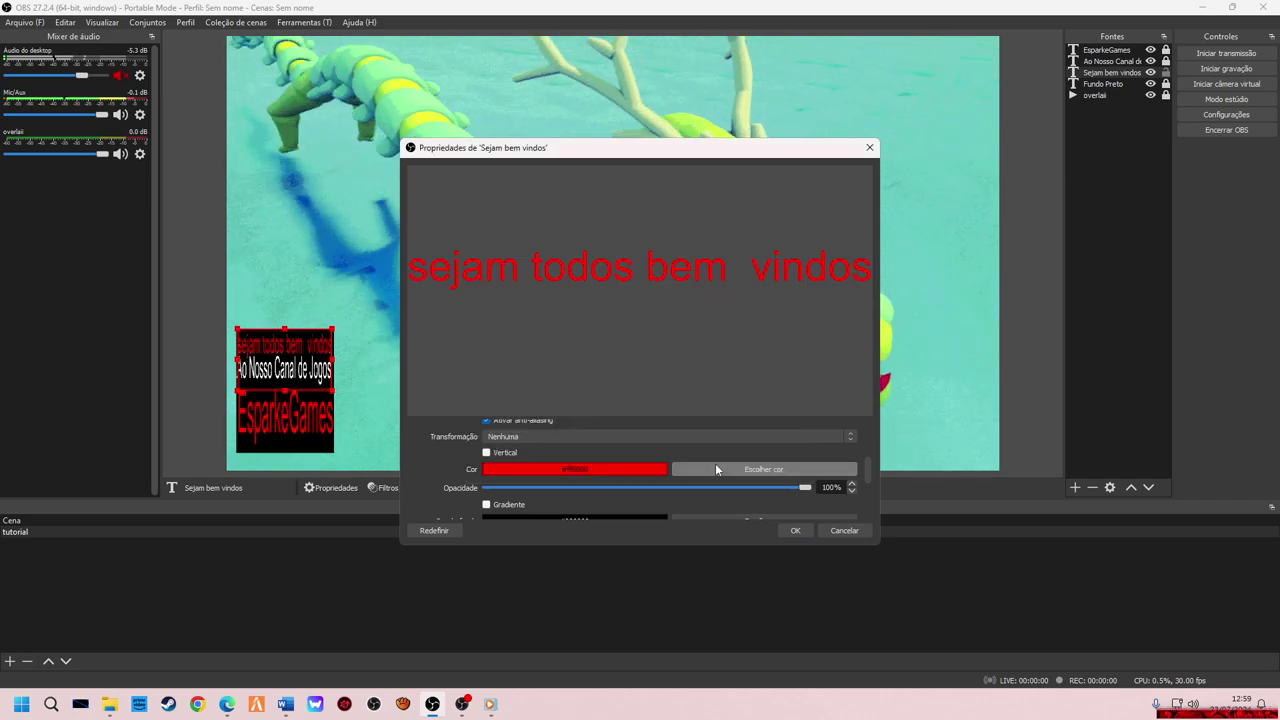
click(790, 531)
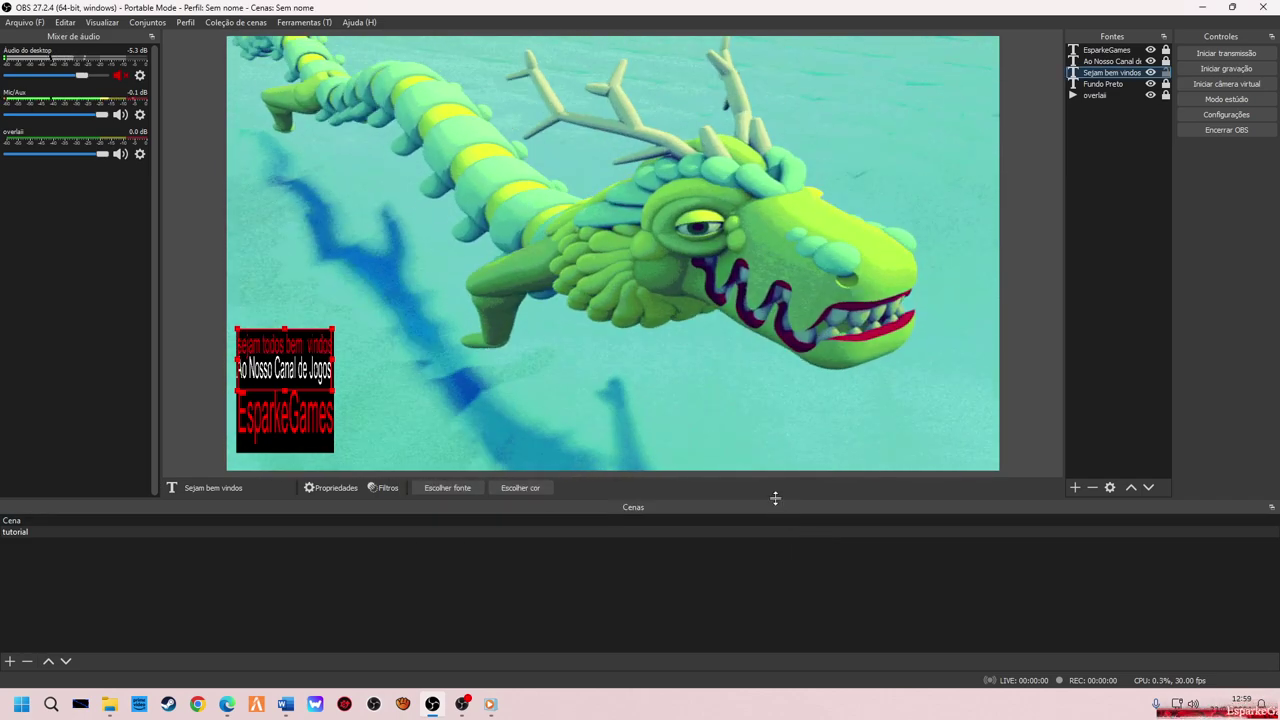
click(1048, 311)
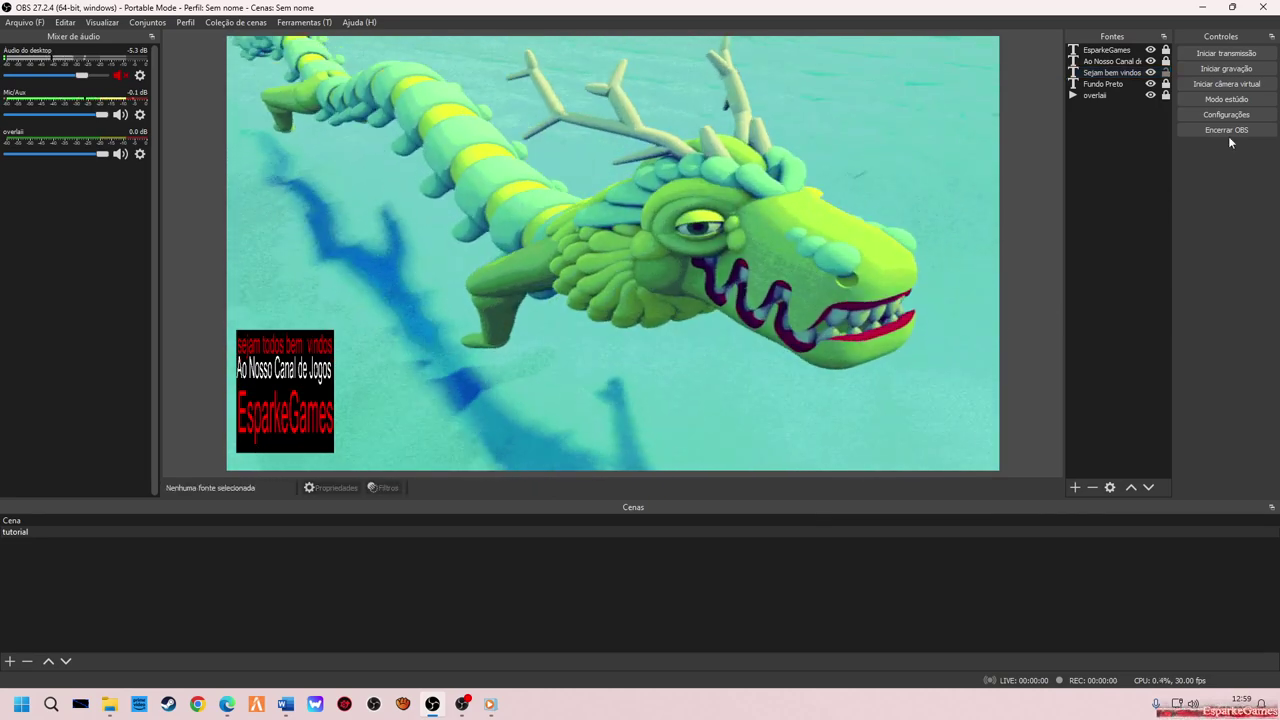
Unlock the Fundo Preto source and raise the black block's lower edge slightly towards the "EsparkeGames" text.
click(1165, 85)
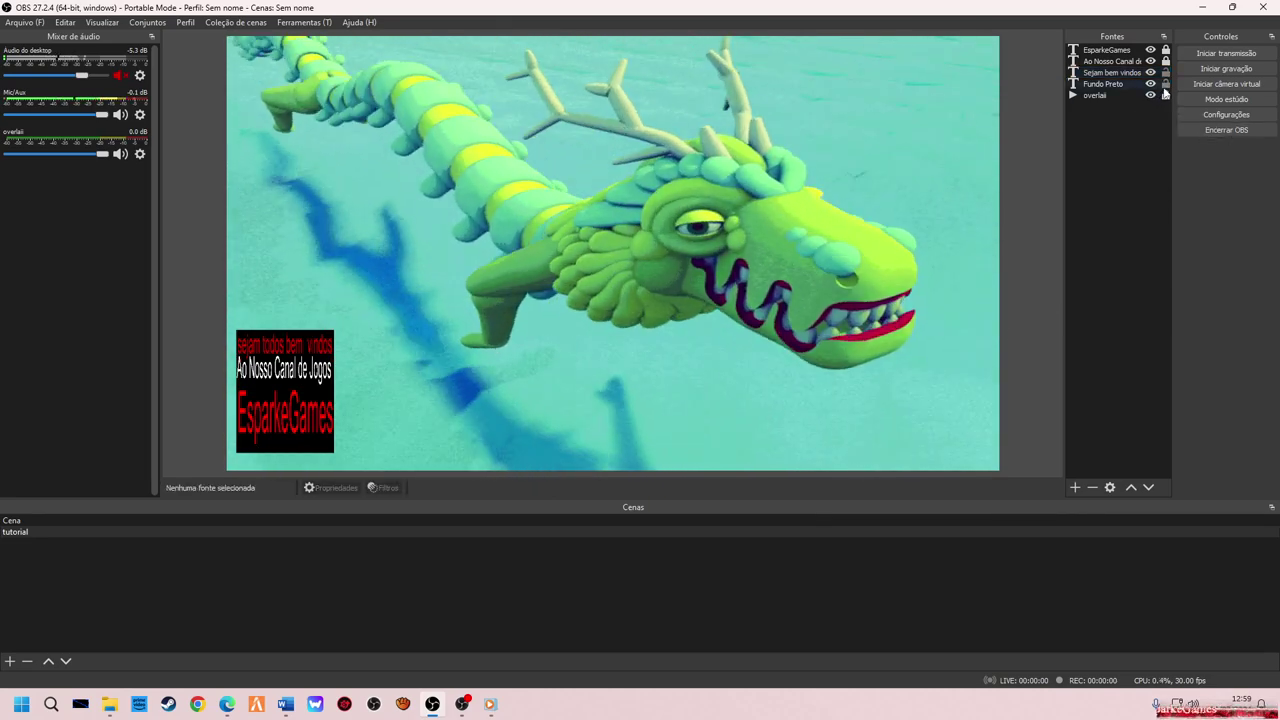
click(293, 442)
drag(285, 453, 307, 452)
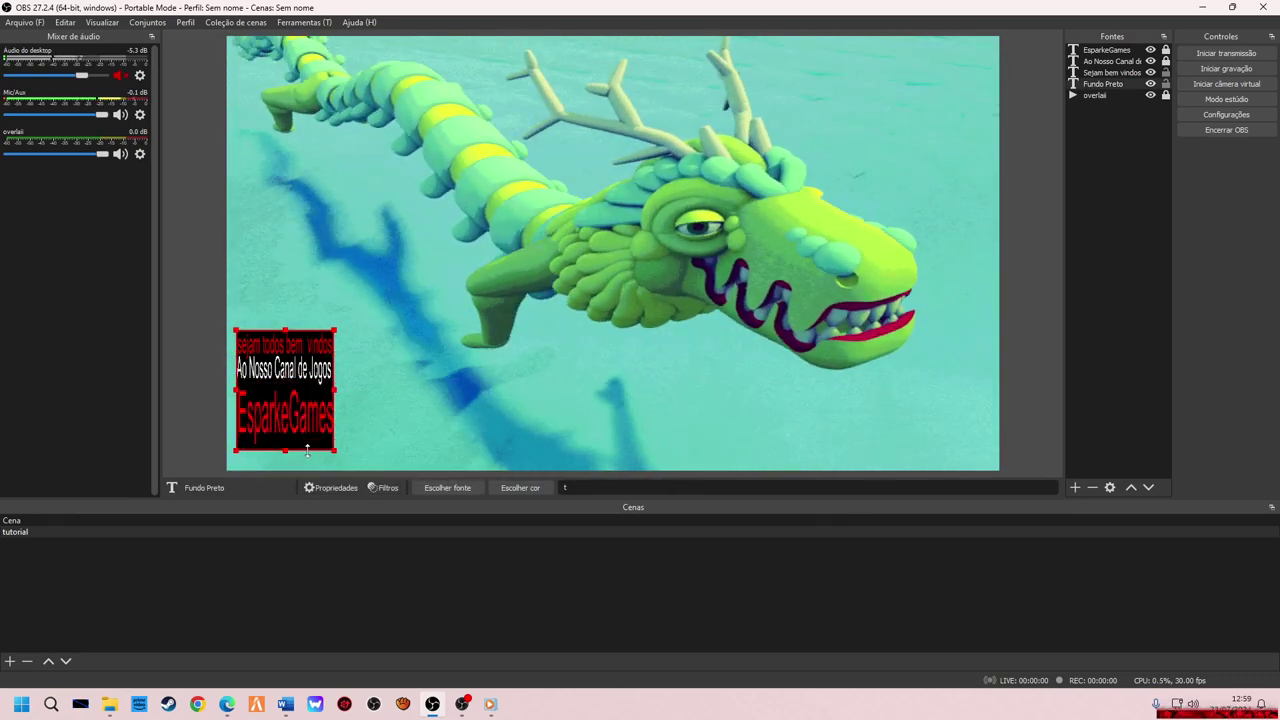
click(407, 410)
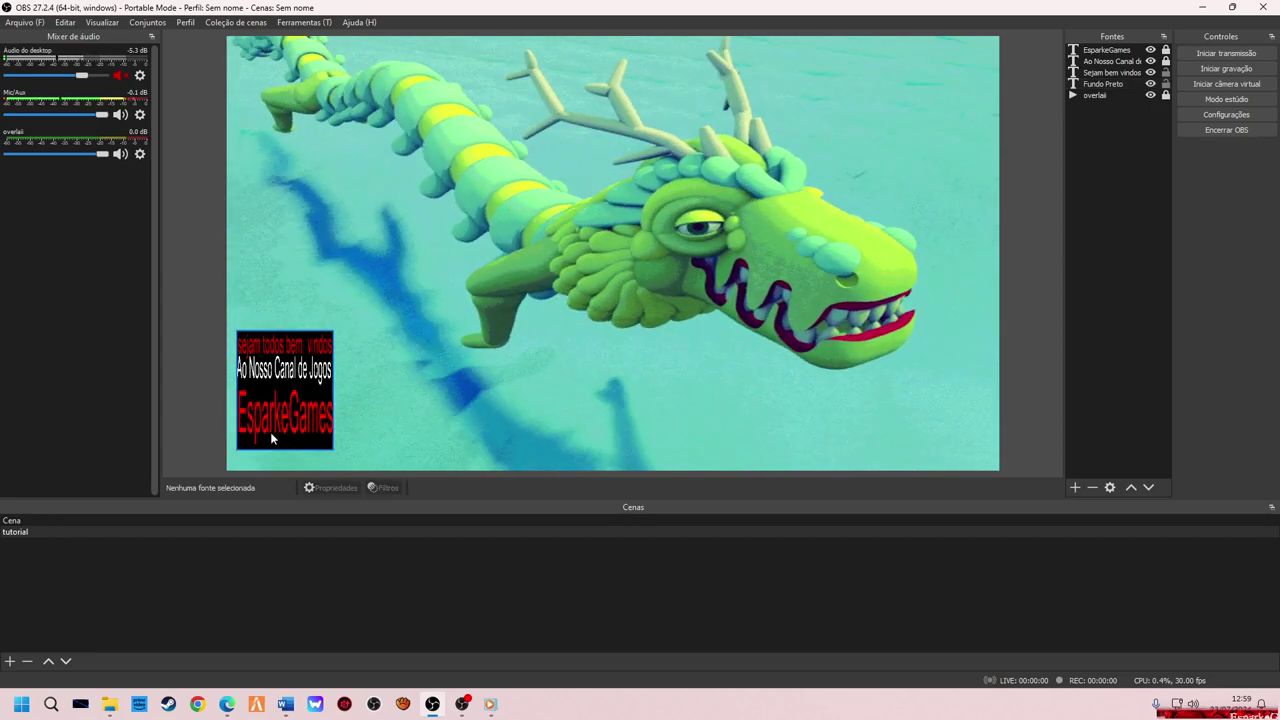
click(271, 435)
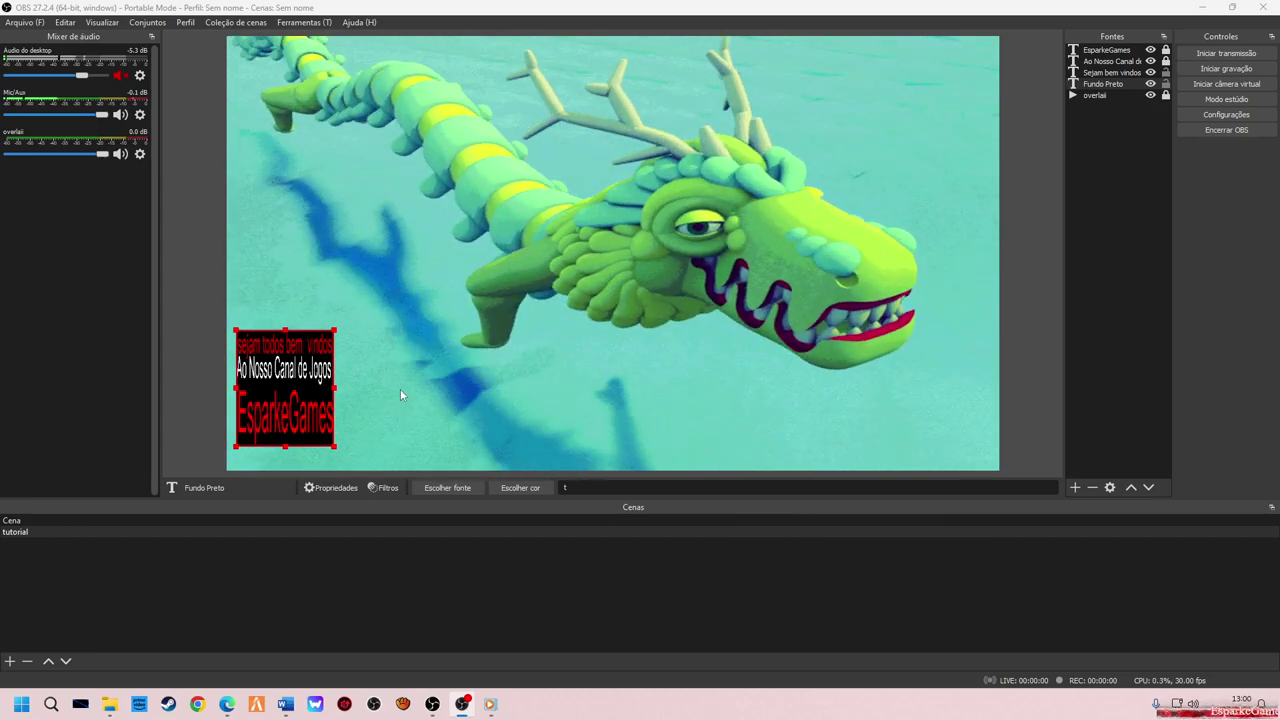
click(400, 395)
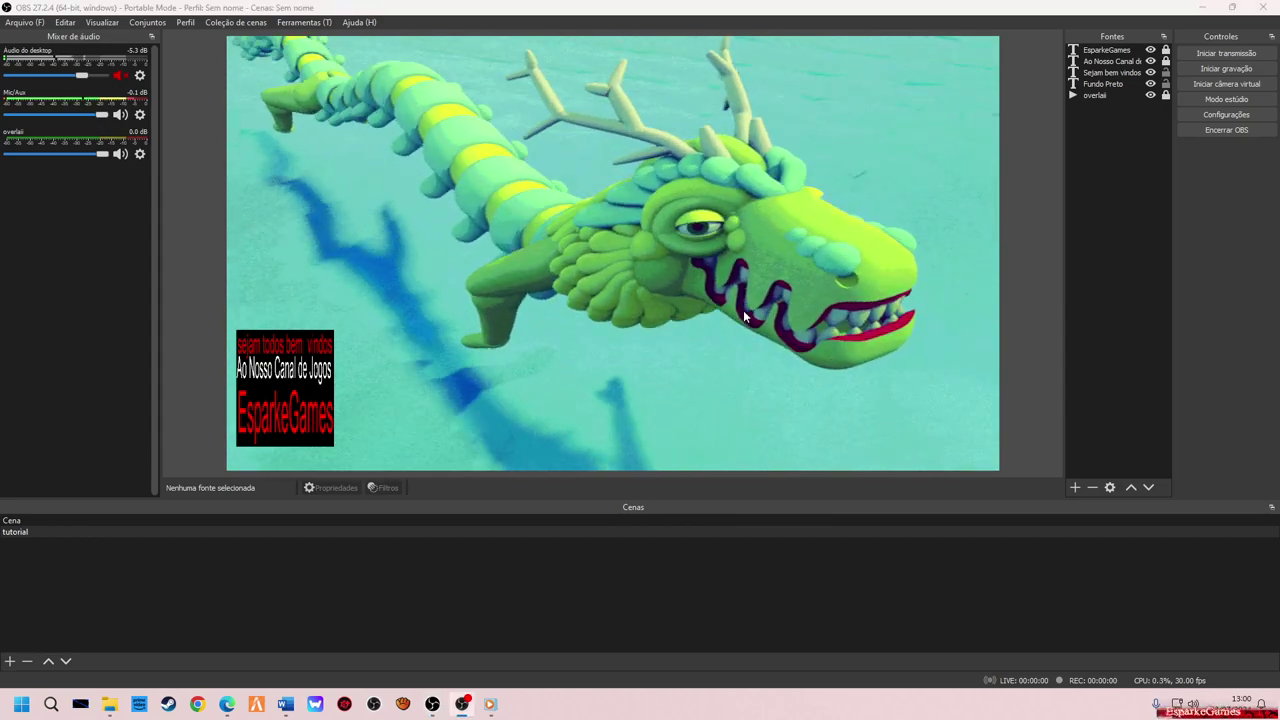
Add a Rolagem effect filter with its default name to the "EsparkeGames" source.
right_click(1108, 50)
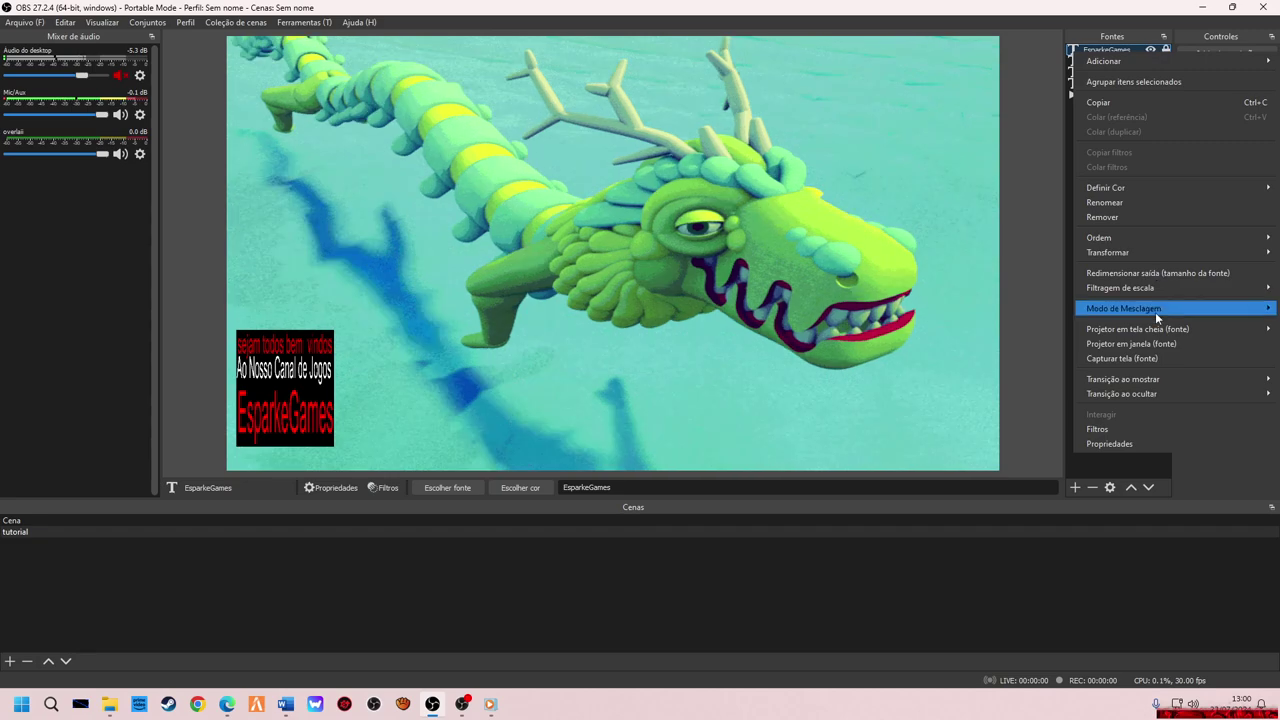
click(1100, 428)
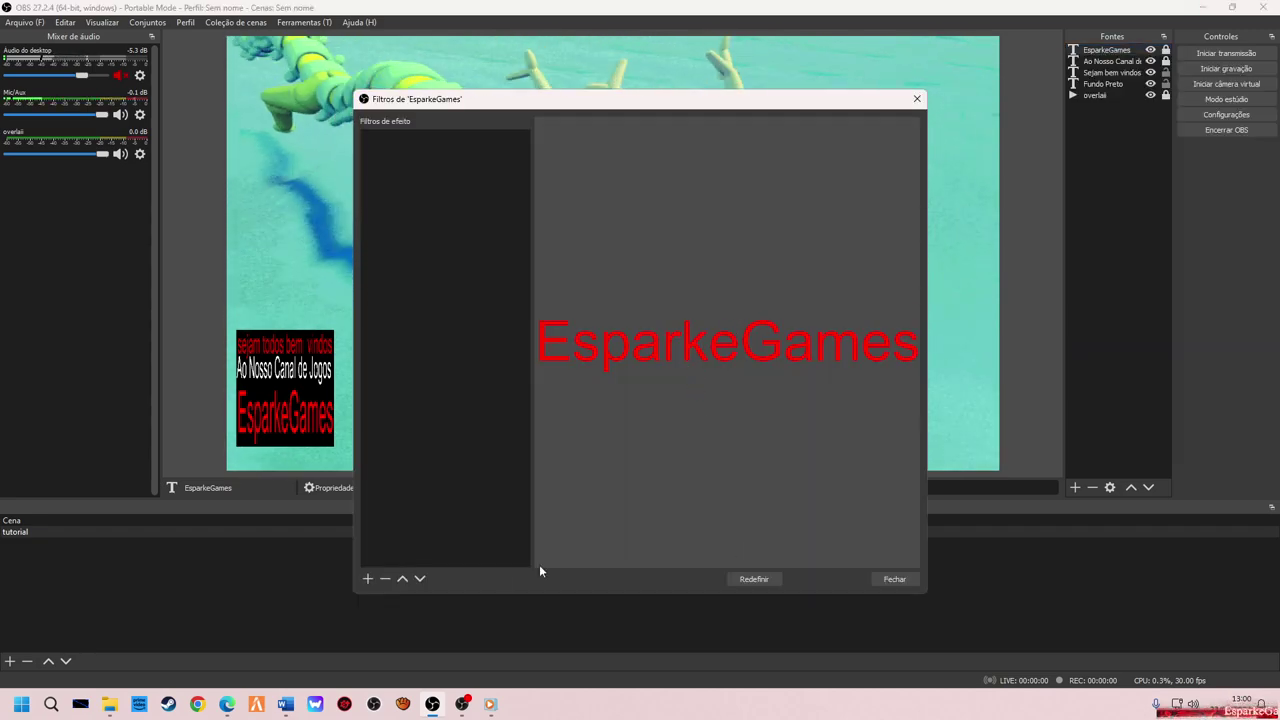
click(367, 578)
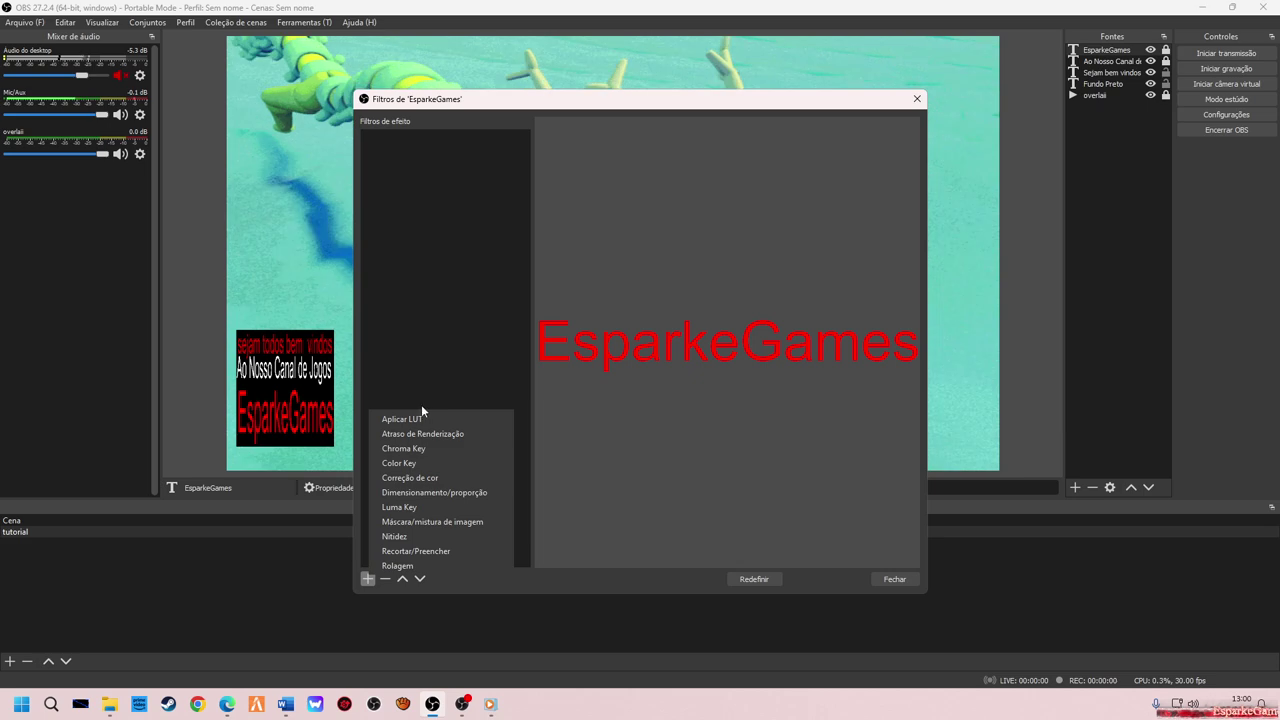
click(416, 567)
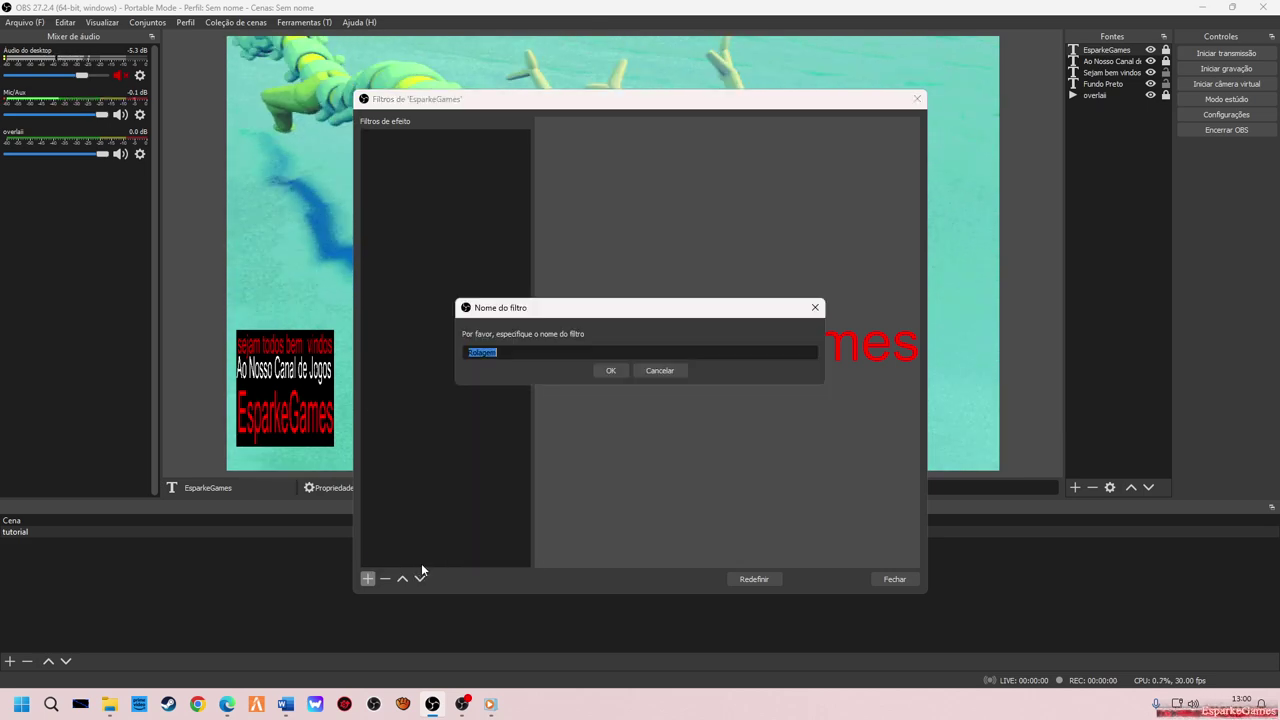
click(609, 370)
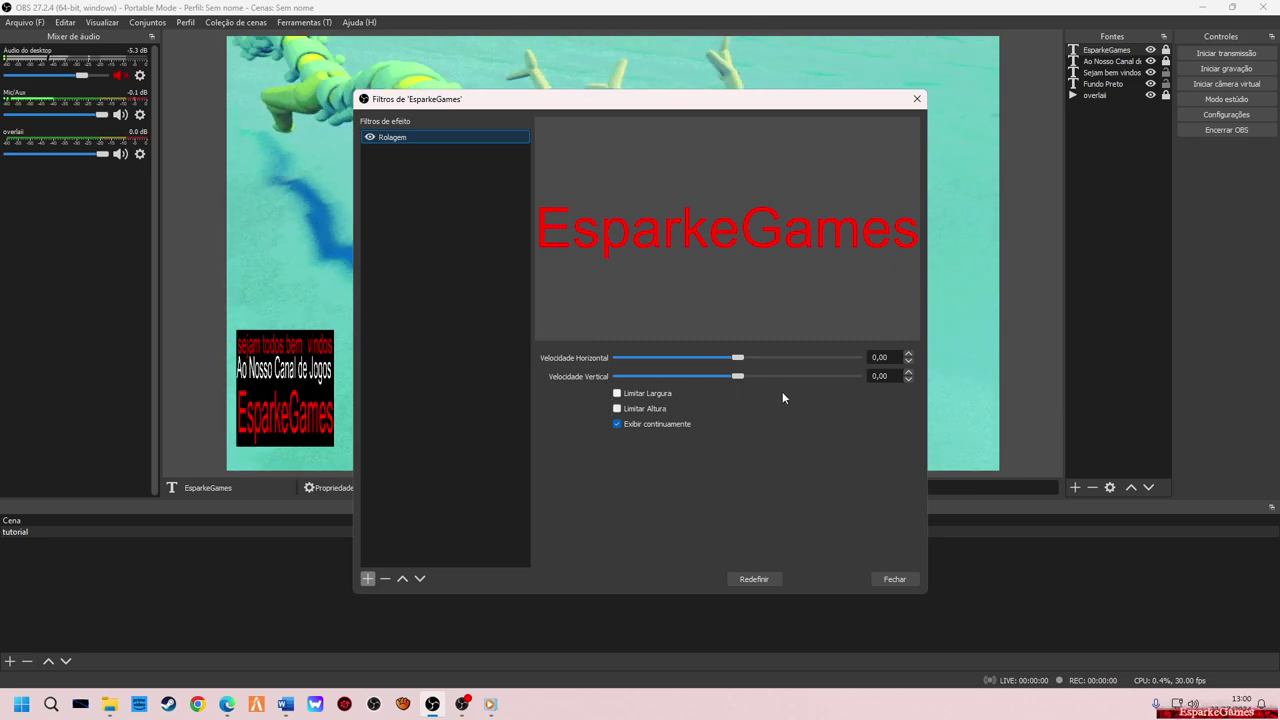
Set the Rolagem filter's horizontal speed for "EsparkeGames" to about 97 and close its filters.
click(912, 353)
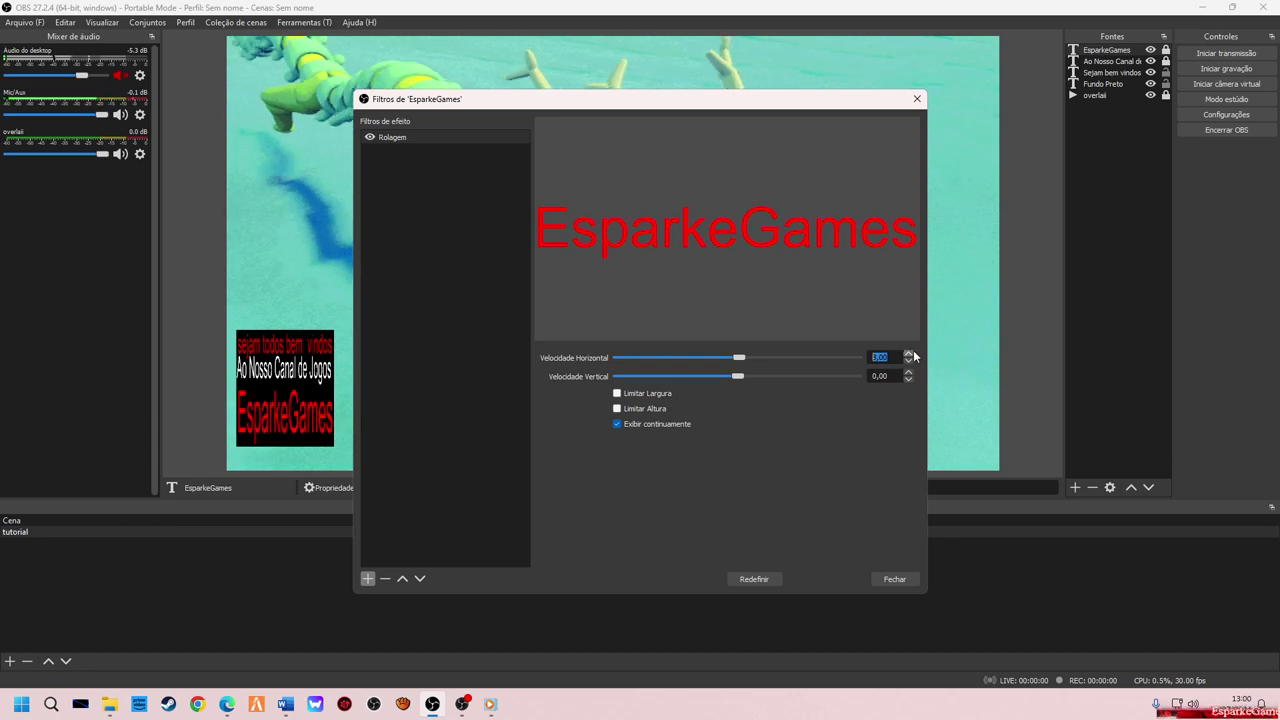
scroll(913, 356, up, 10)
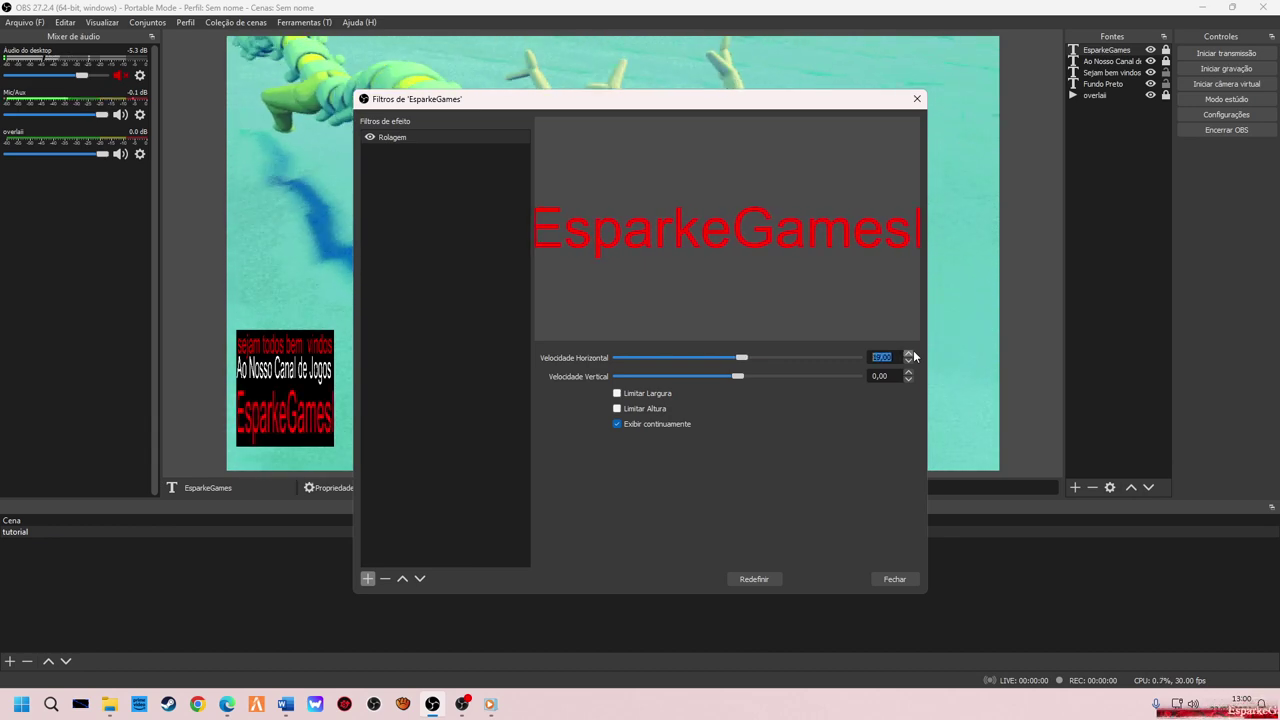
scroll(913, 356, up, 4)
click(744, 358)
drag(746, 362, 756, 364)
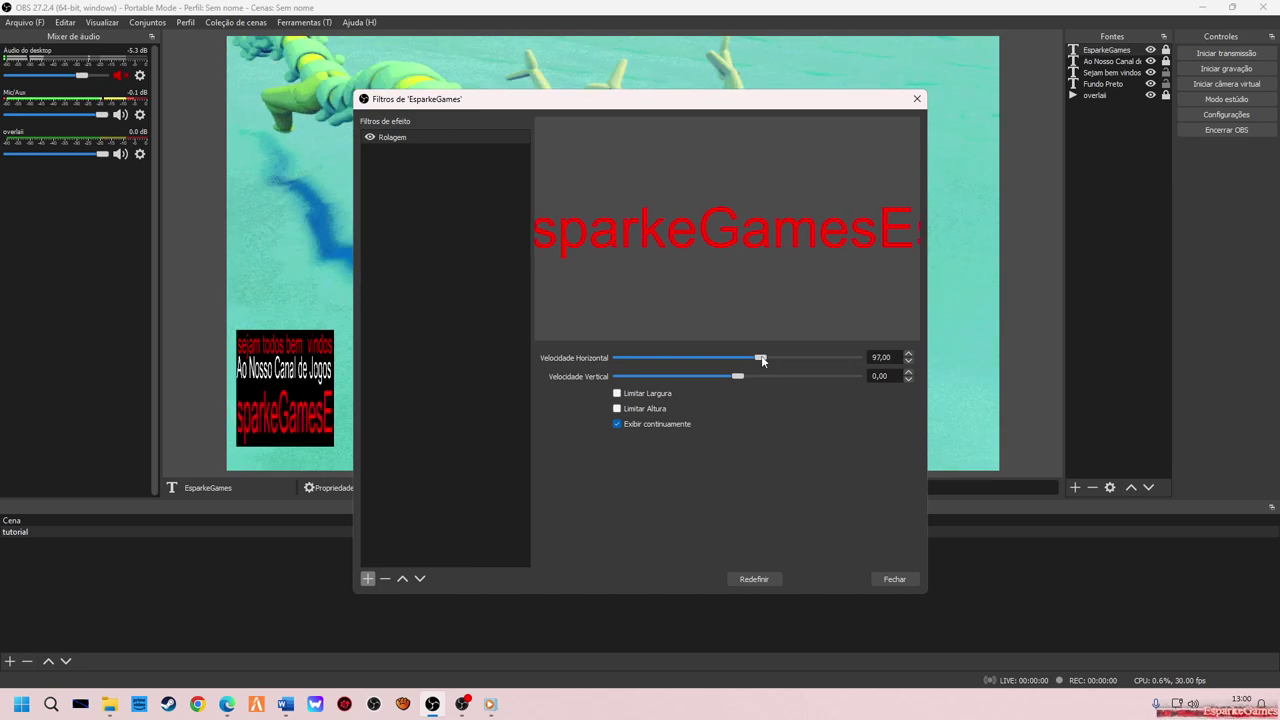
click(892, 579)
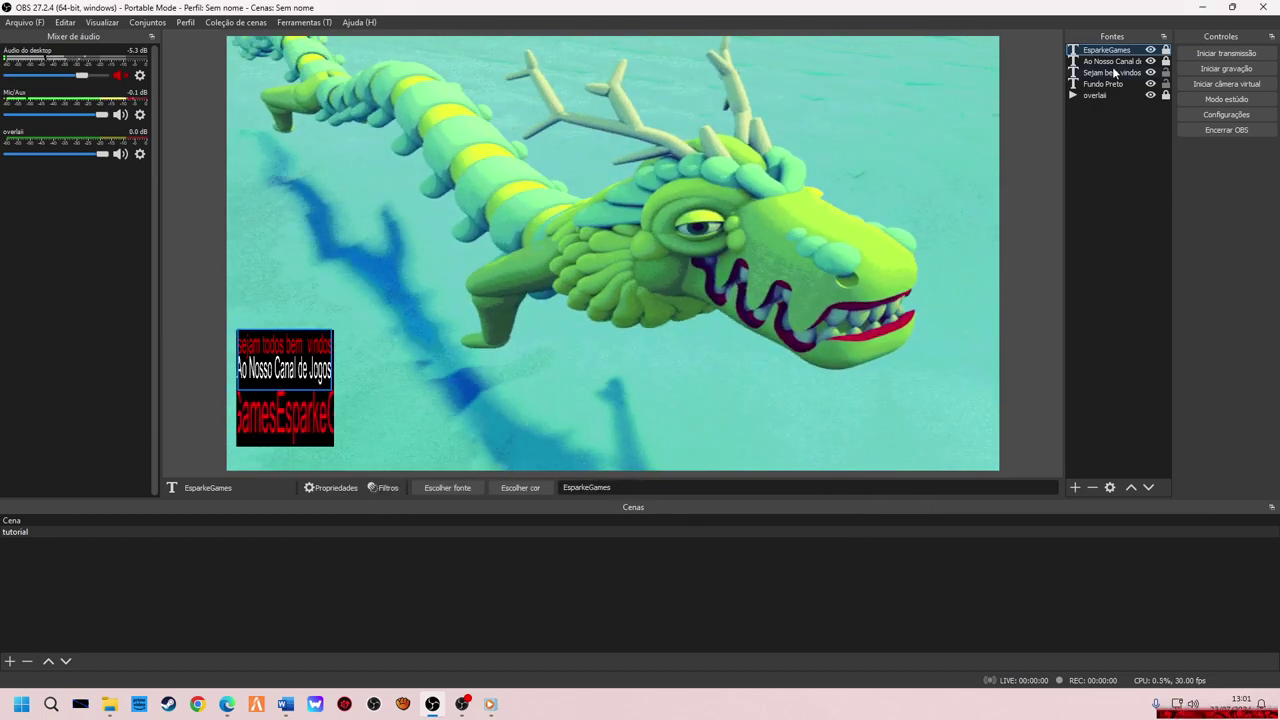
Add a Rolagem effect filter with its default name to the "Ao Nosso Canal de Jogos" source.
click(1112, 62)
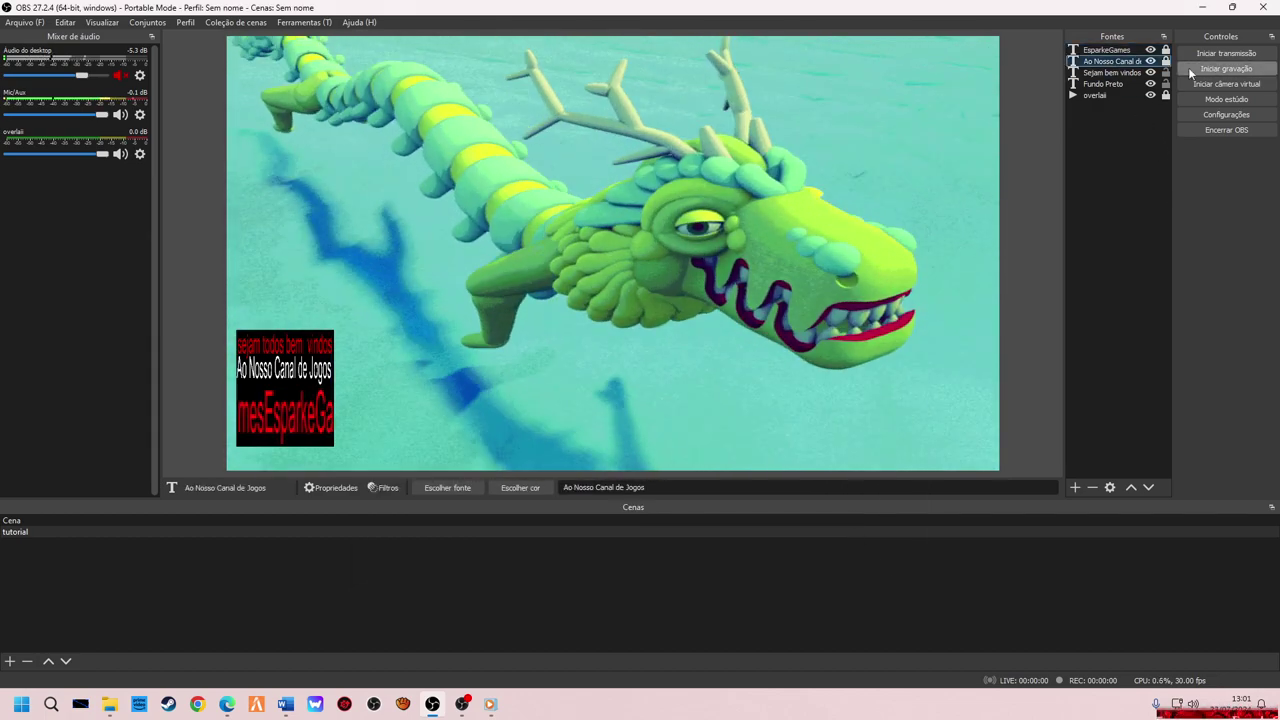
right_click(1117, 63)
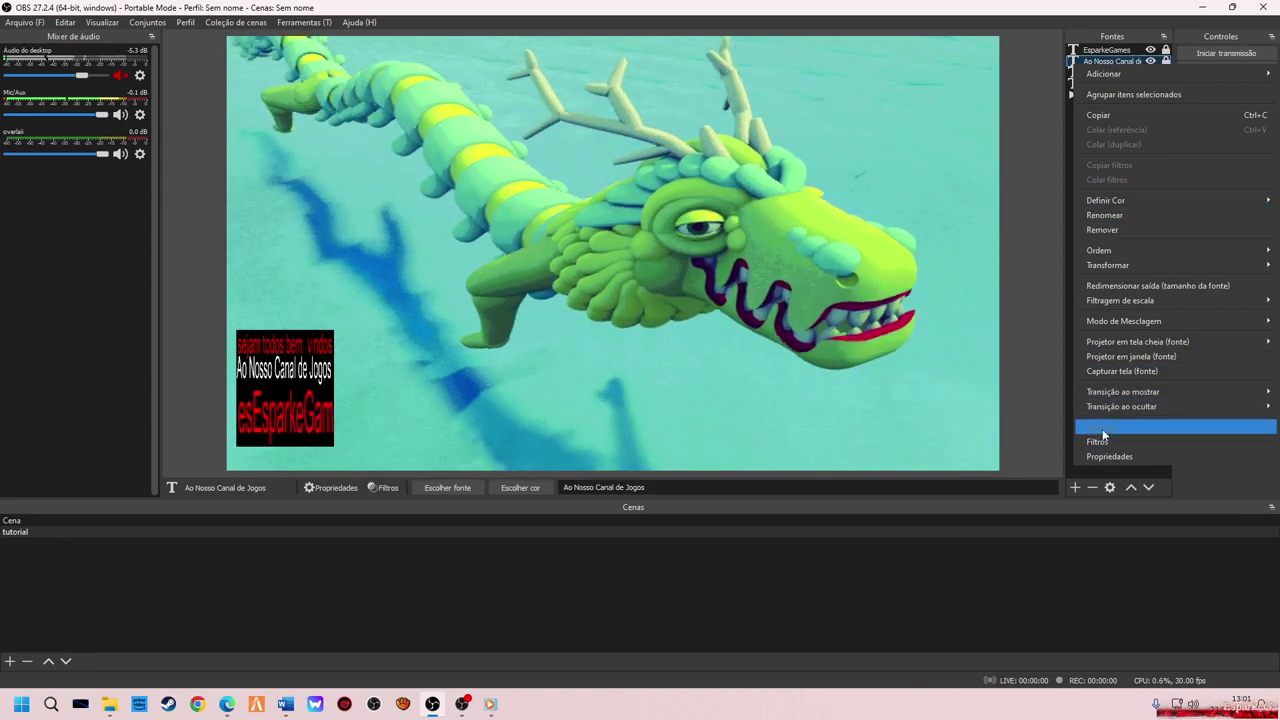
click(1096, 438)
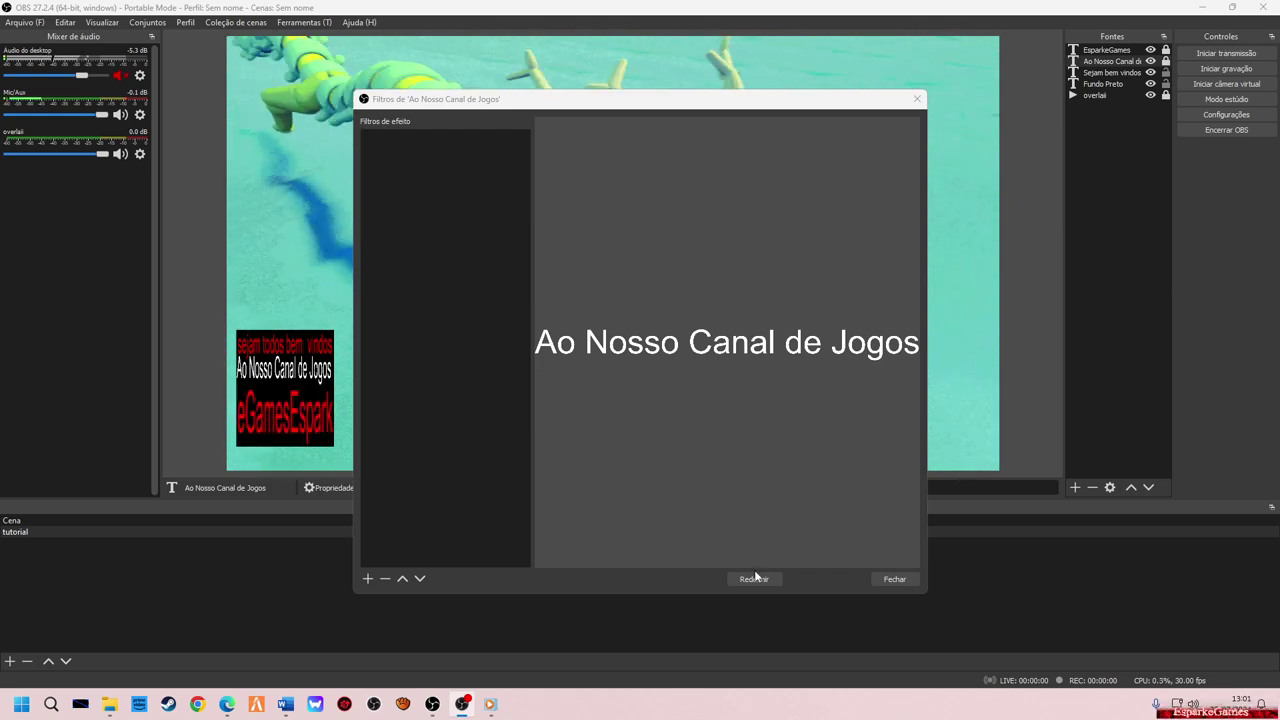
click(367, 579)
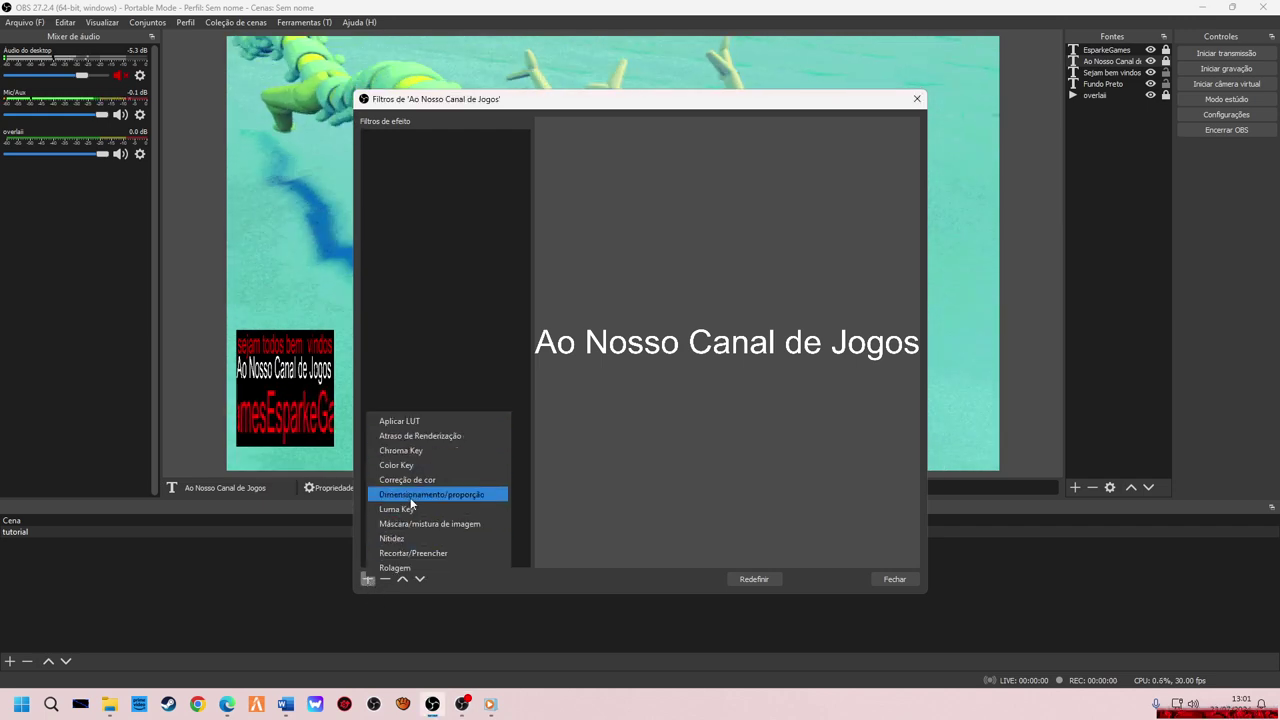
click(402, 569)
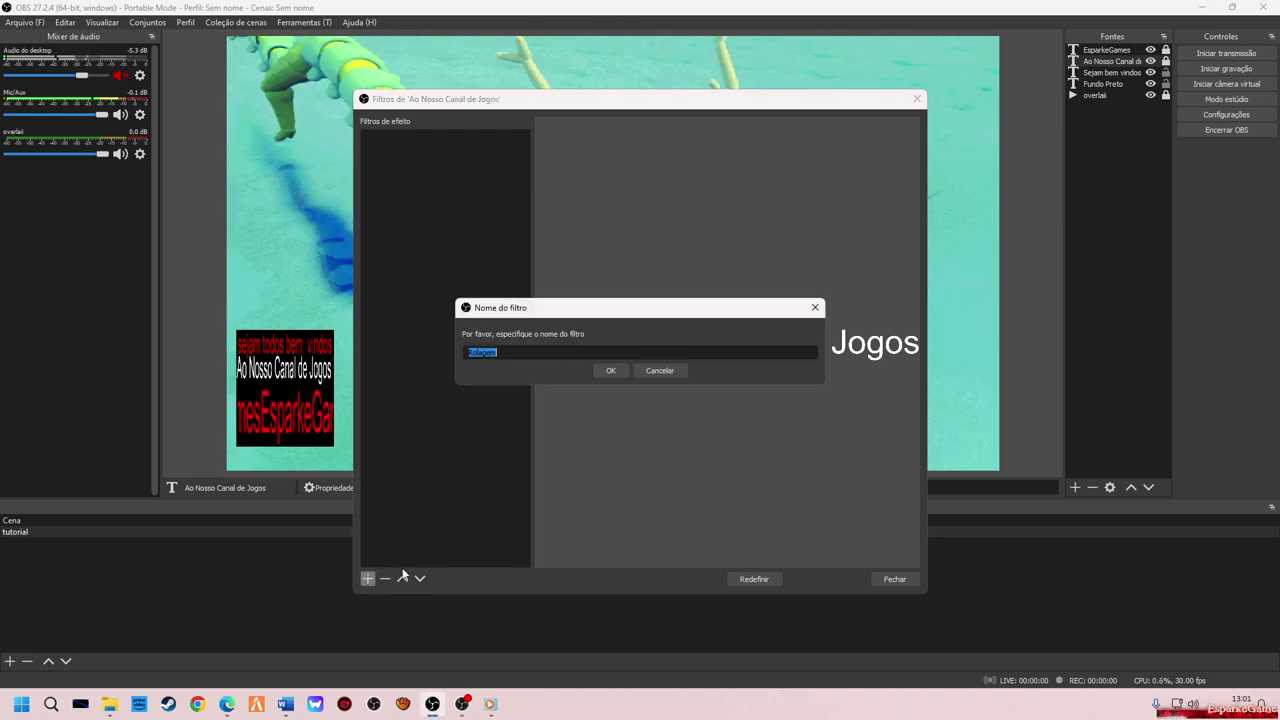
click(605, 372)
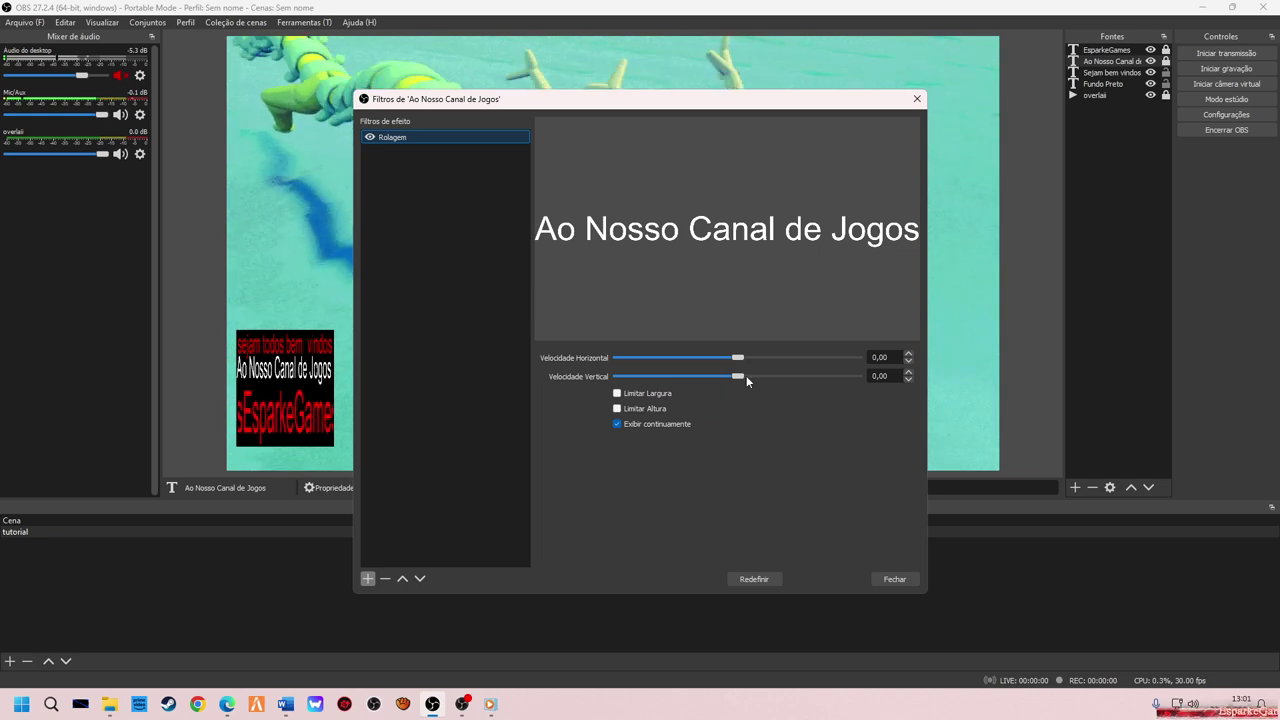
Set the "Ao Nosso Canal de Jogos" scroll filter to horizontal speed -292 and vertical speed 0, and close its filters.
drag(741, 378, 668, 358)
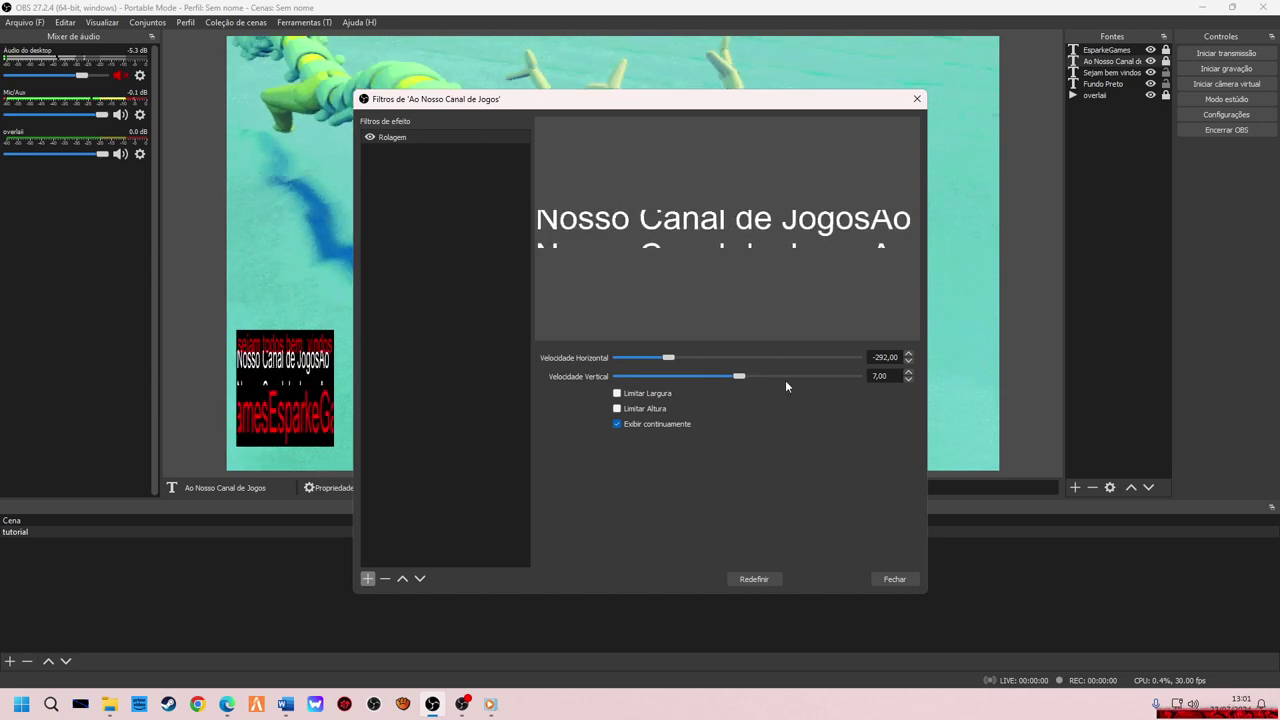
click(909, 381)
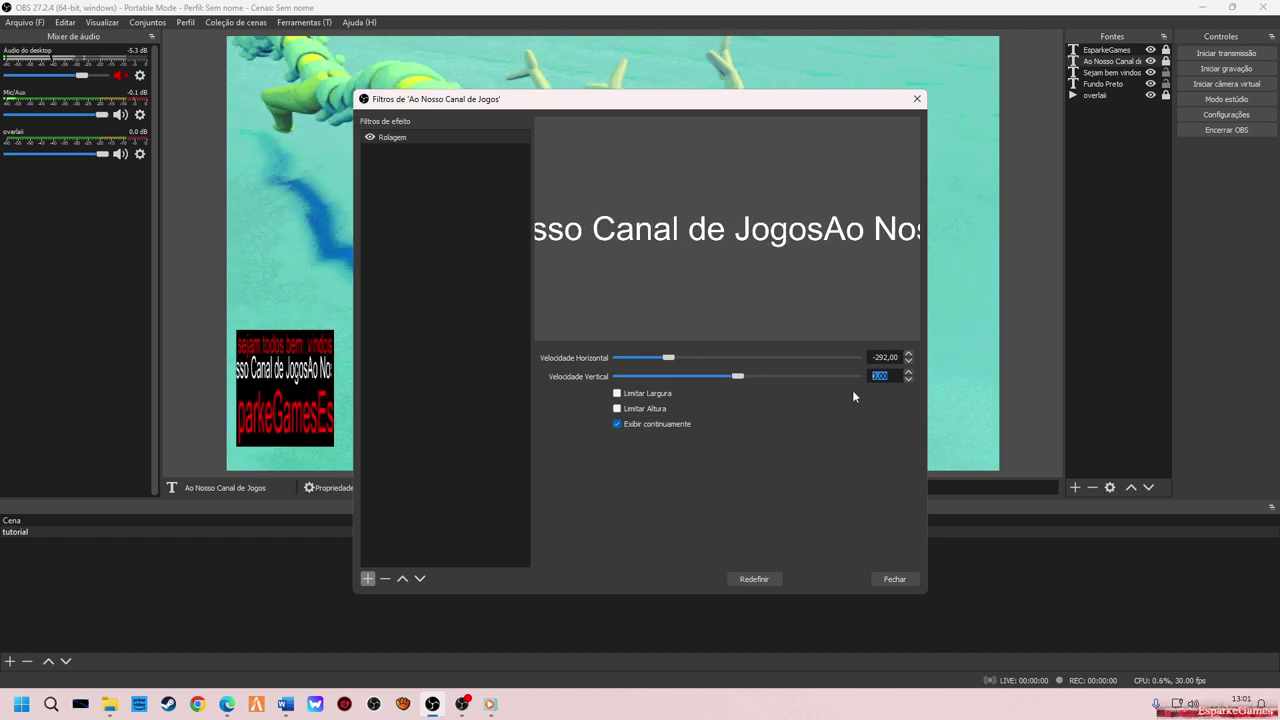
click(894, 579)
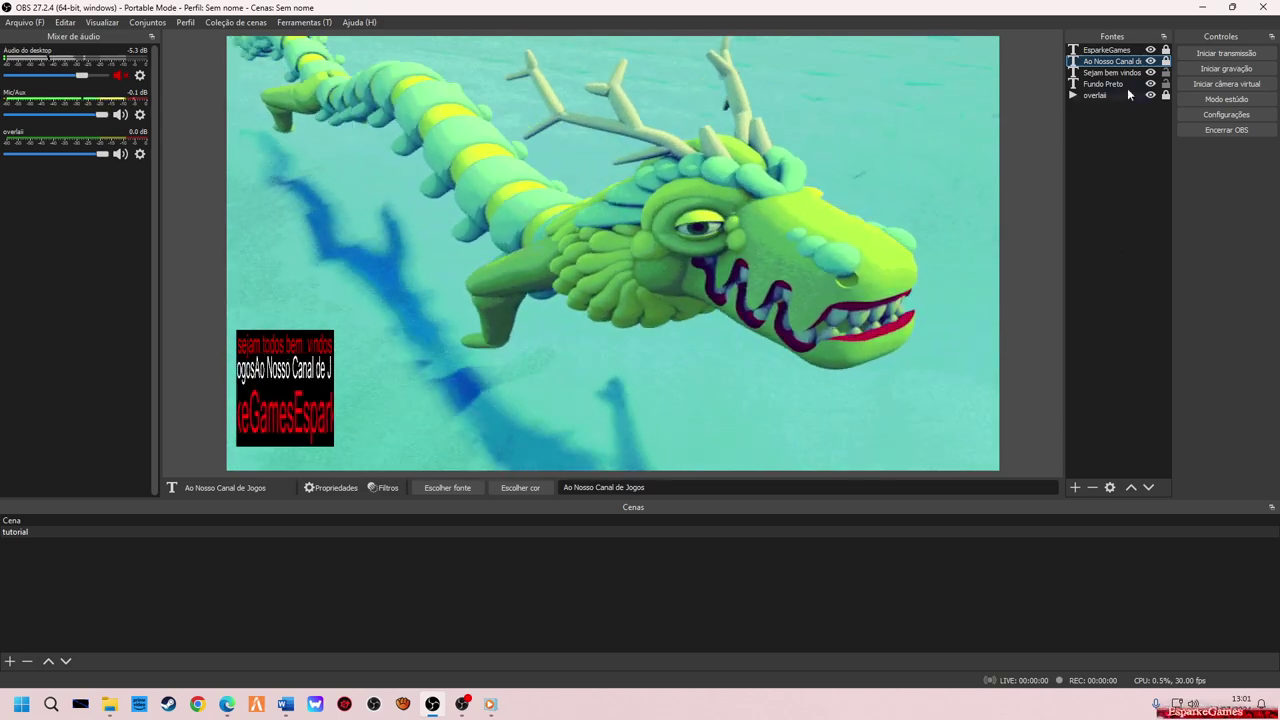
Add a Rolagem effect filter with its default name to the "Sejam bem vindos" source.
click(1120, 50)
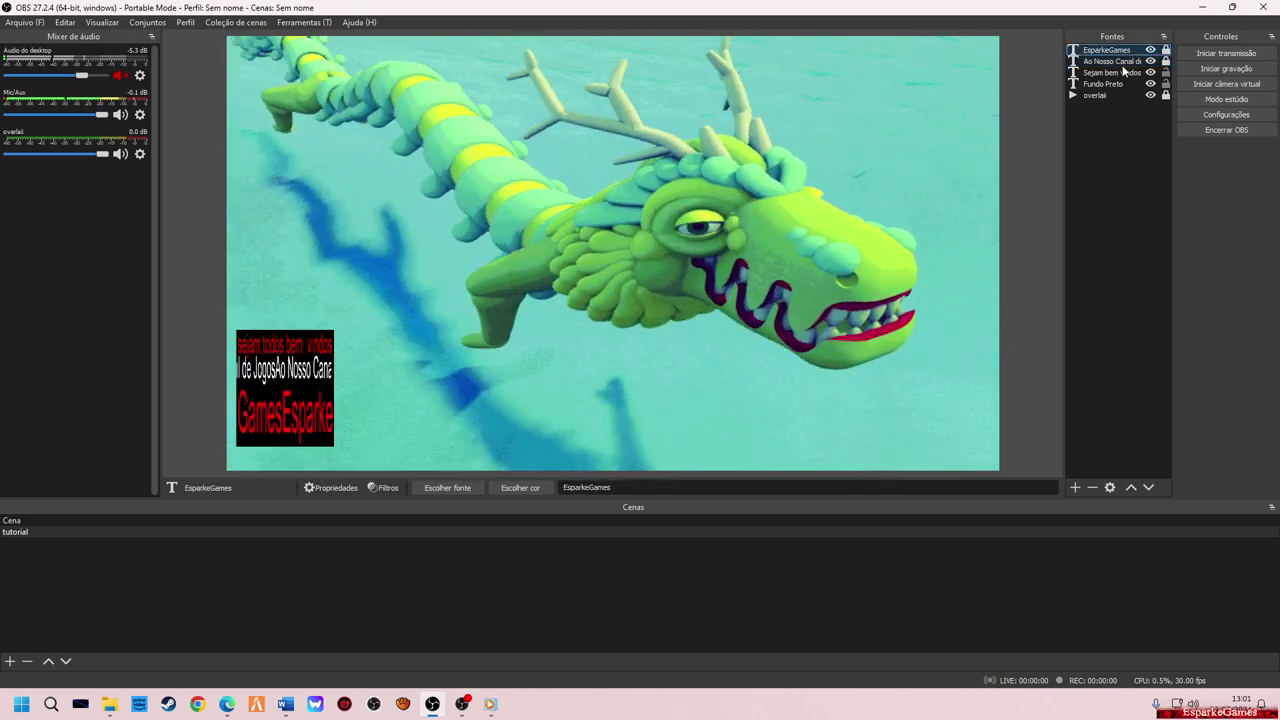
click(1112, 73)
right_click(1123, 74)
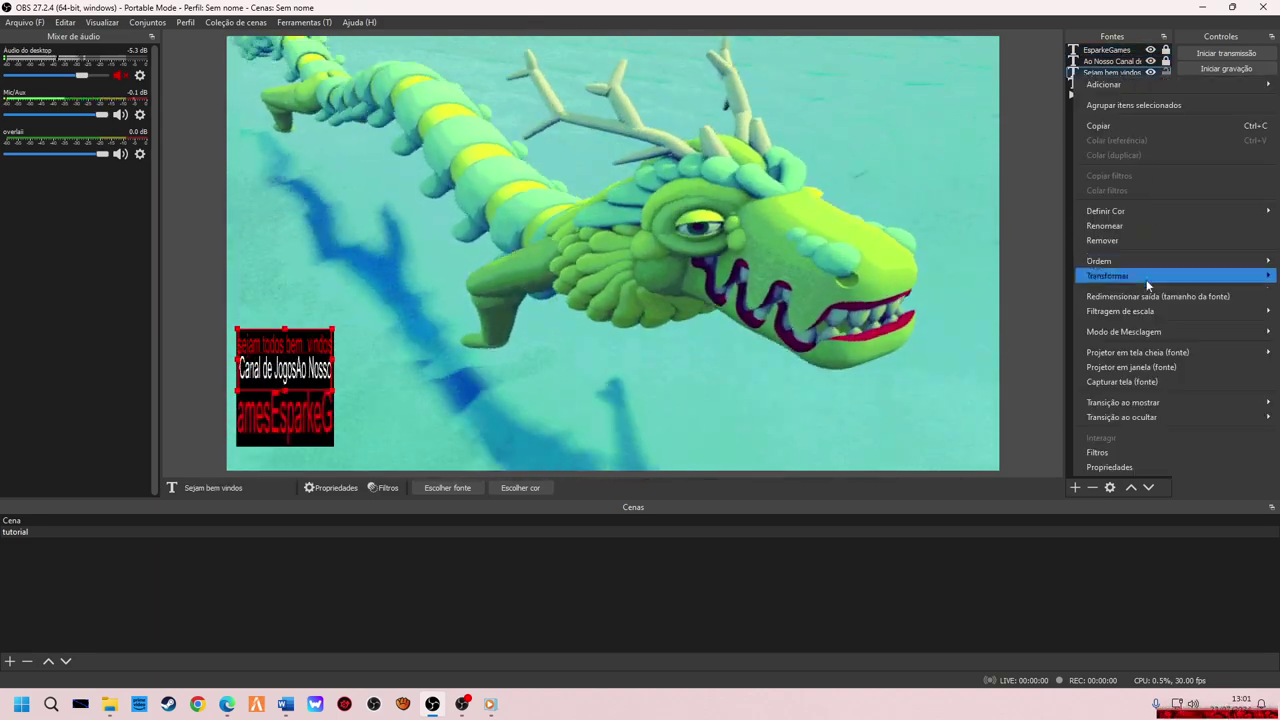
click(1112, 452)
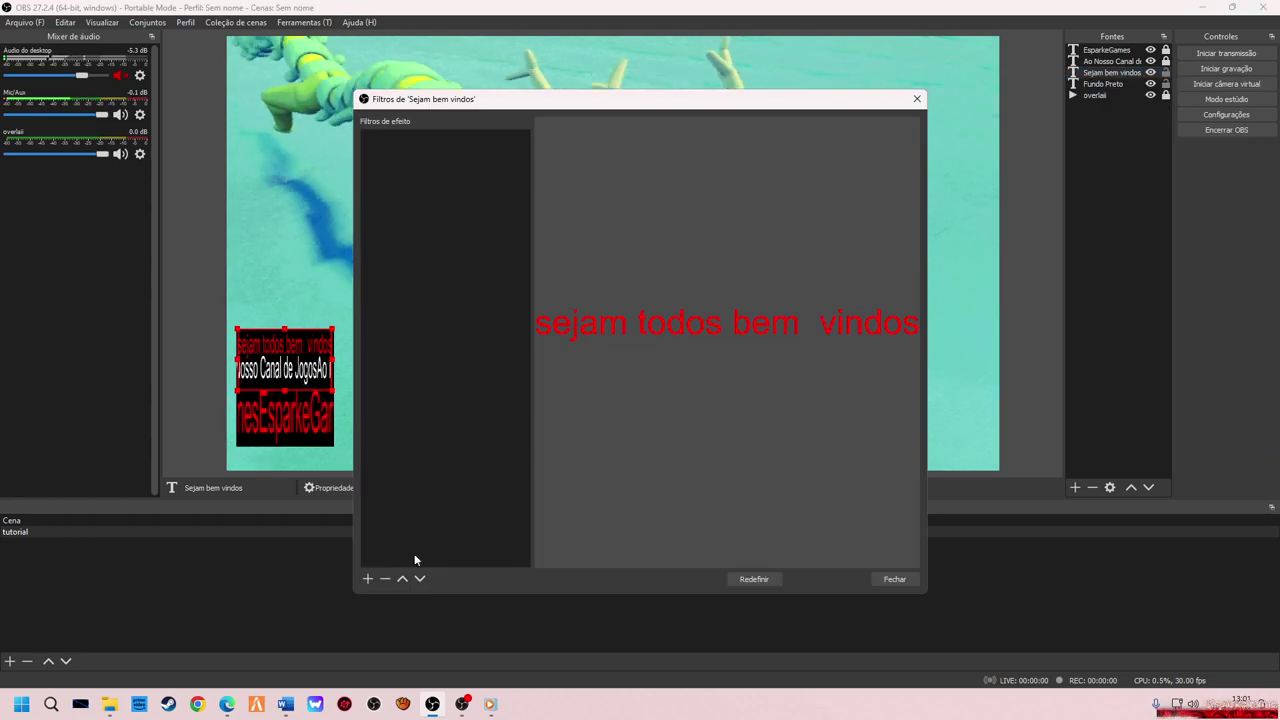
click(367, 579)
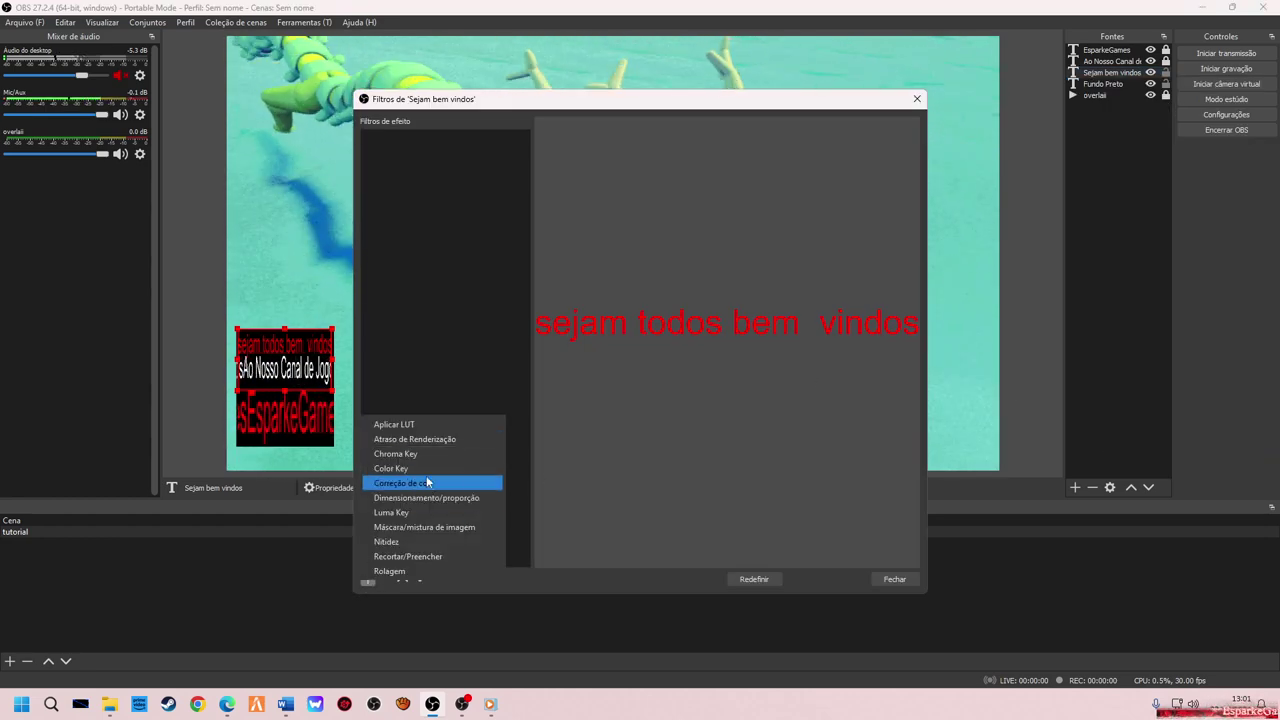
click(405, 570)
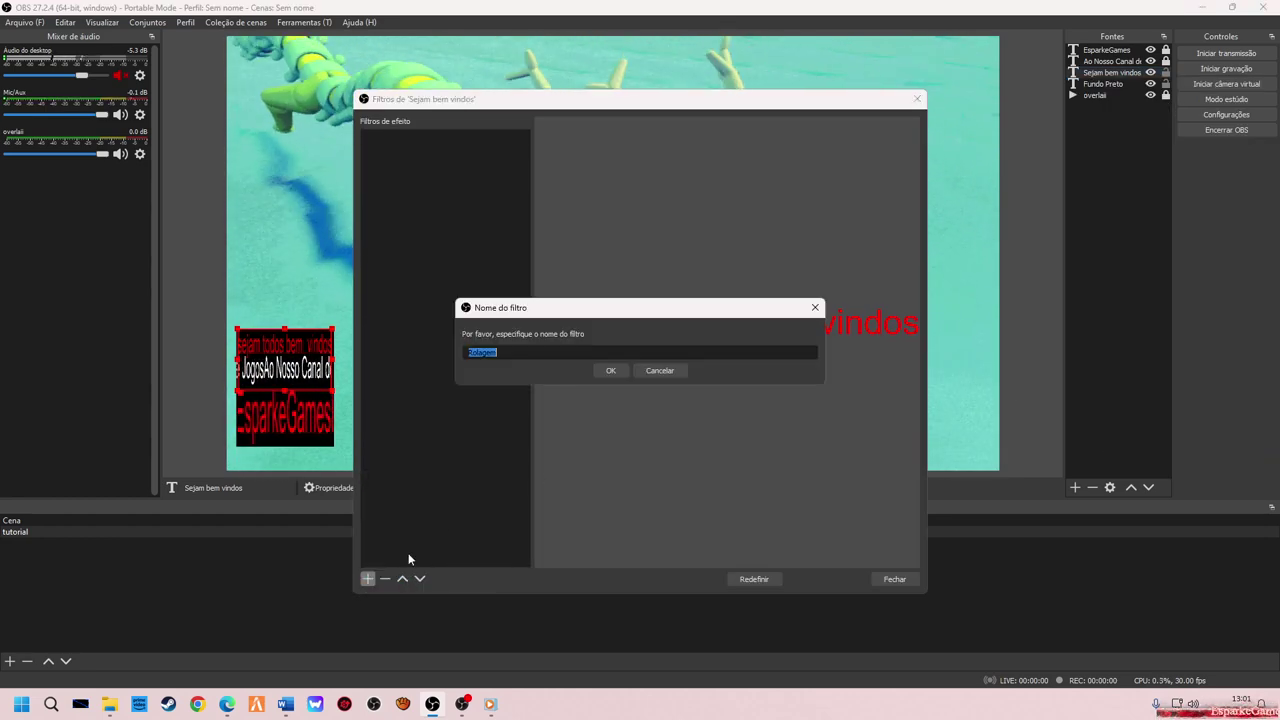
click(613, 371)
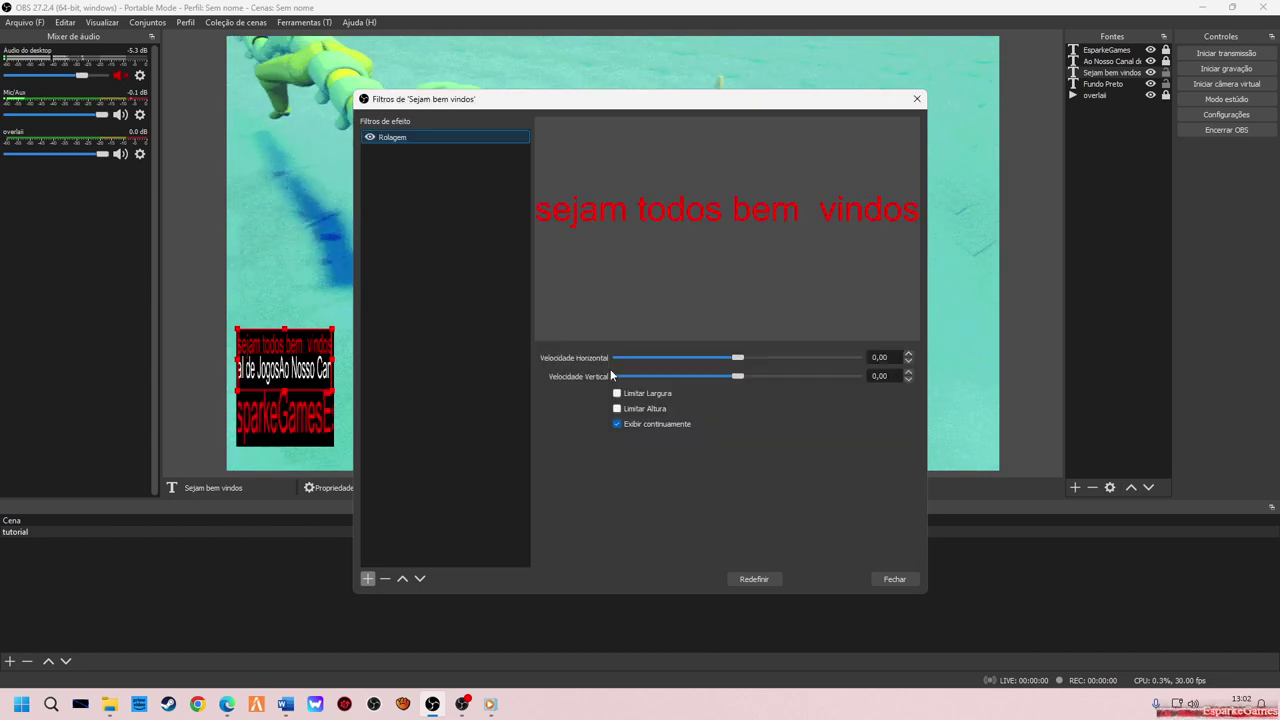
Set the horizontal scroll speed of the "Sejam bem vindos" filter to 200 and close its filters.
click(745, 356)
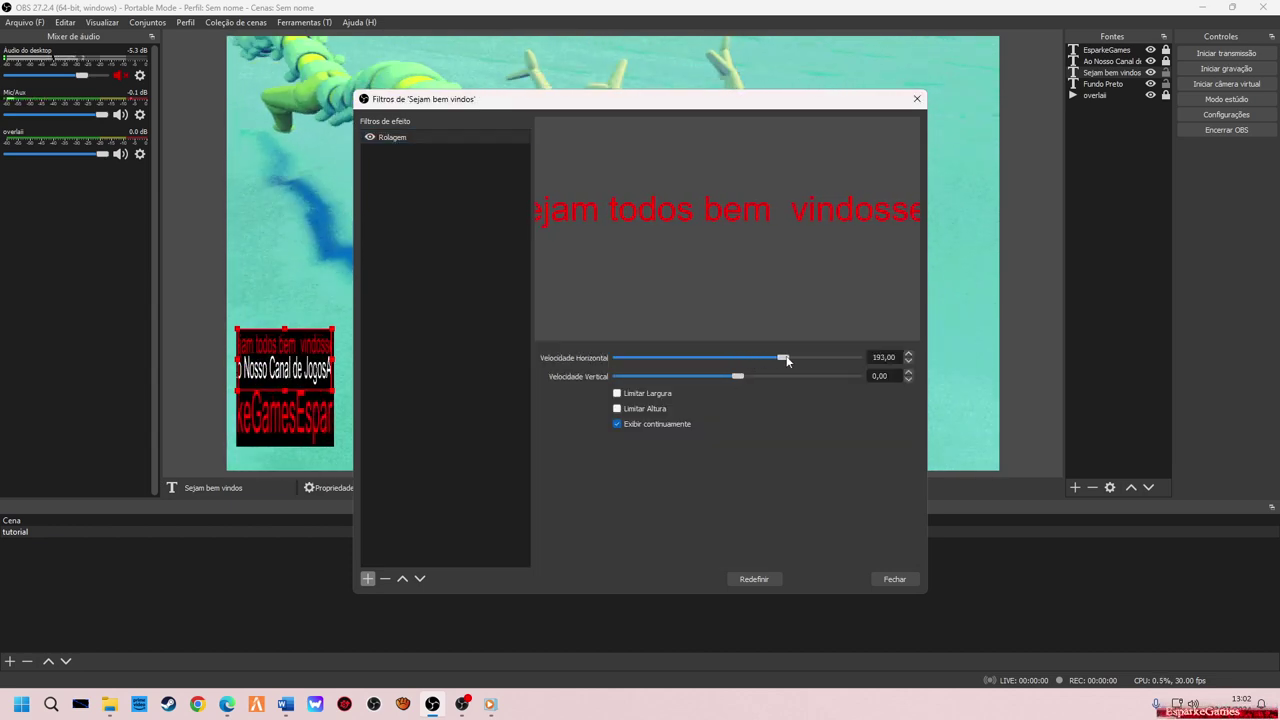
drag(789, 361, 795, 357)
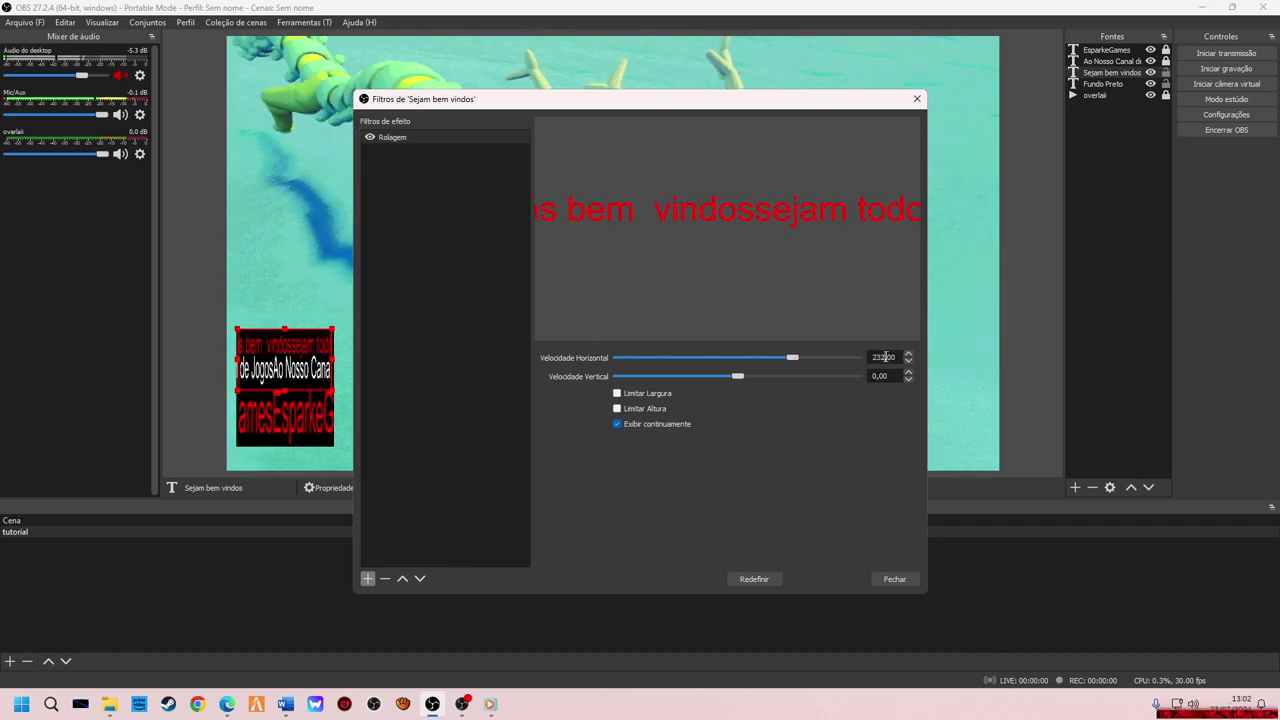
key(BackSpace)
key(BackSpace)
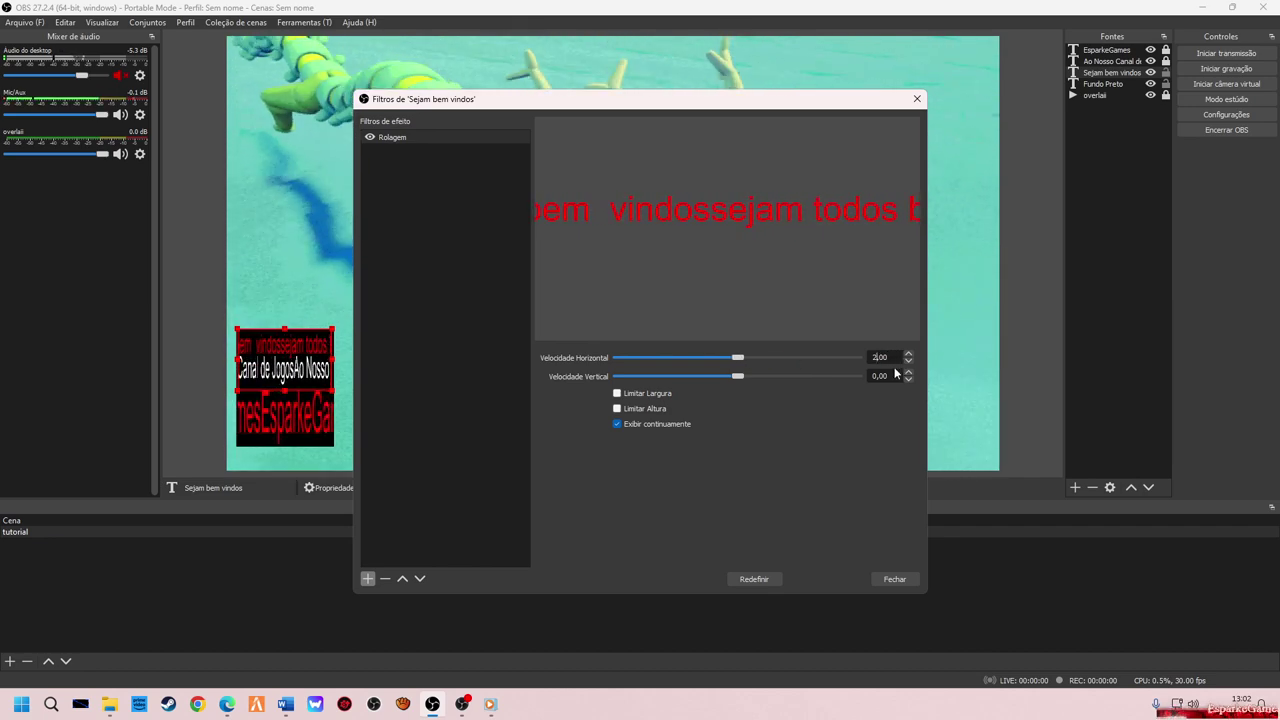
text(00)
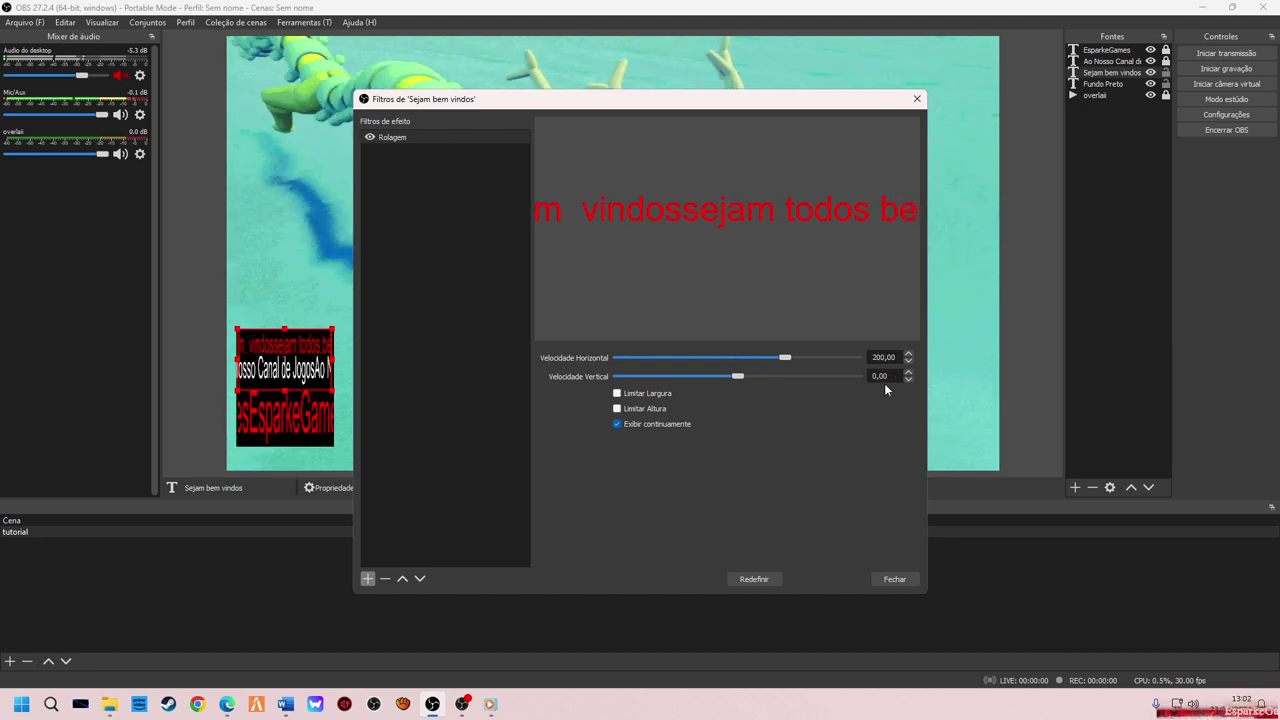
click(888, 581)
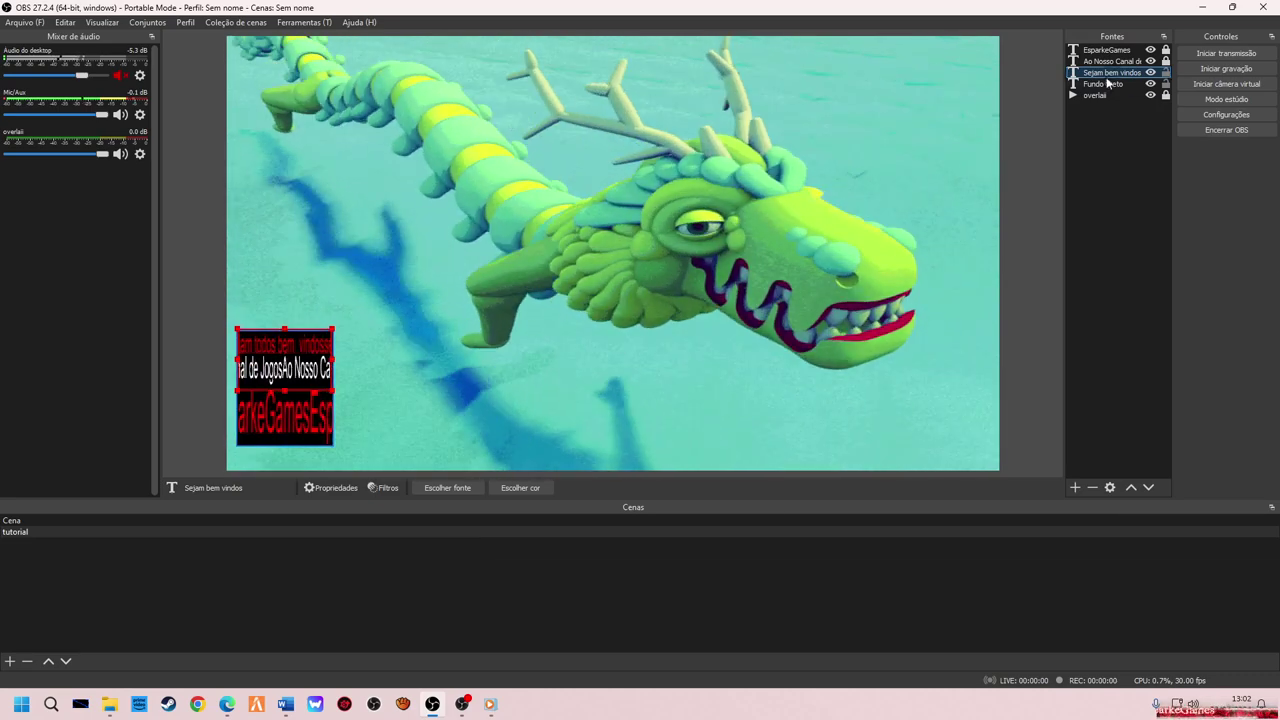
Append trailing spaces to the "EsparkeGames" text, and lock the "Sejam bem vindos" and Fundo Preto sources.
double_click(1110, 52)
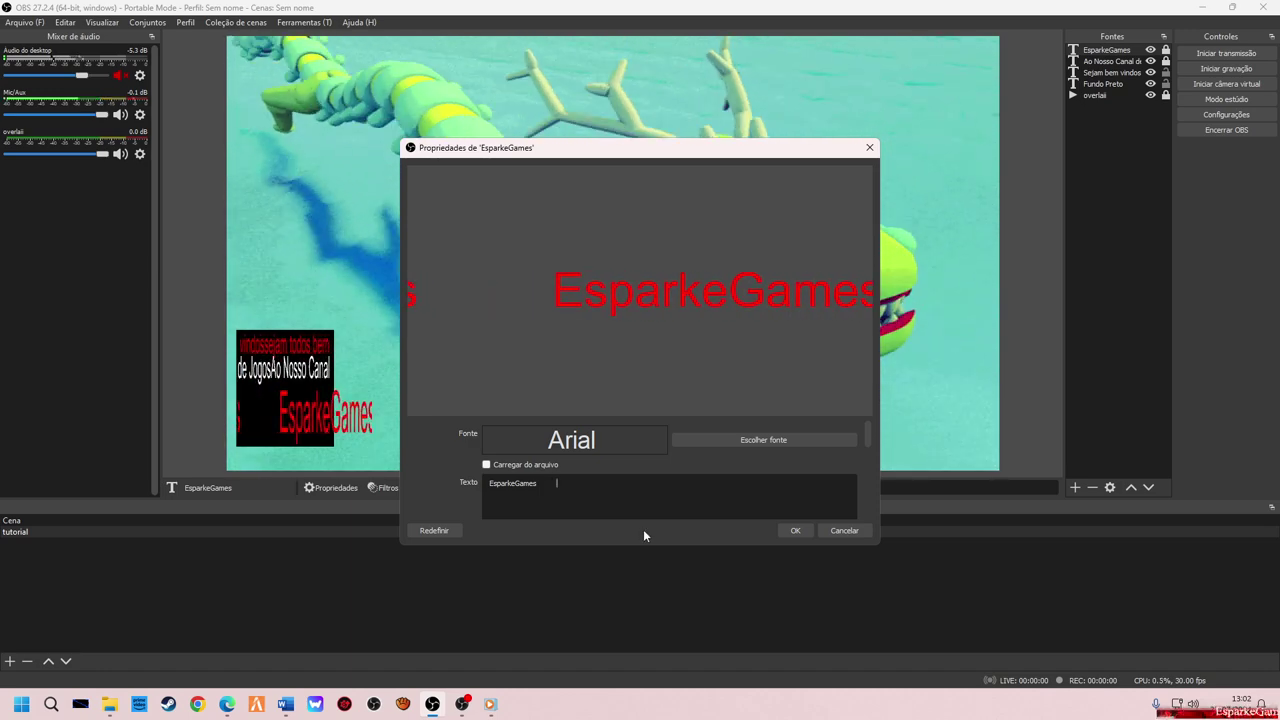
click(796, 531)
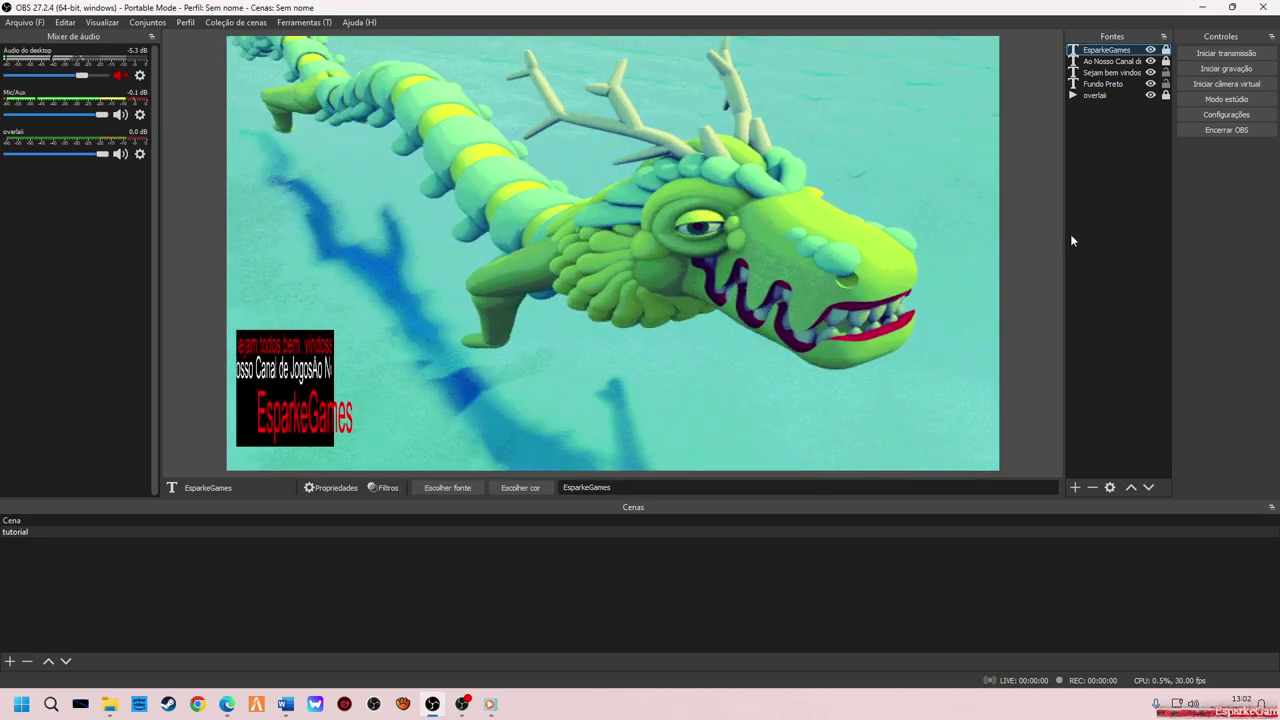
click(1165, 72)
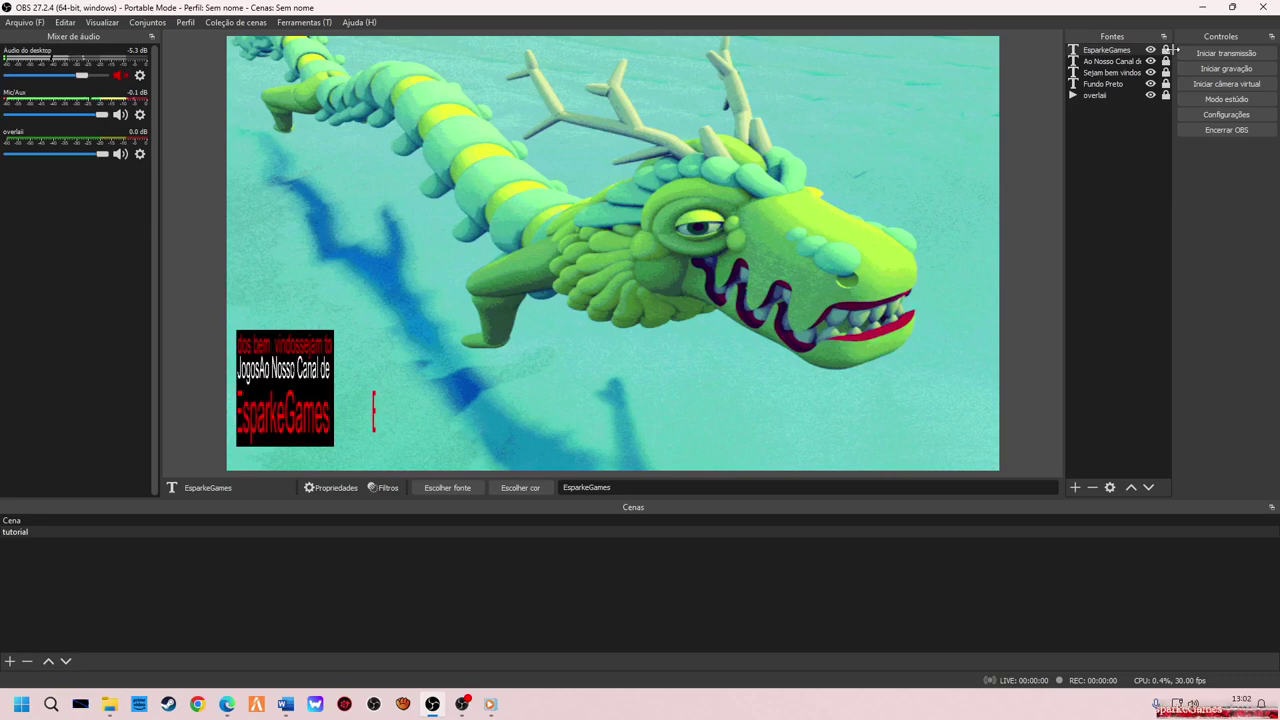
Unlock the "EsparkeGames" source, narrow it to the black block's width and lock it again.
click(371, 420)
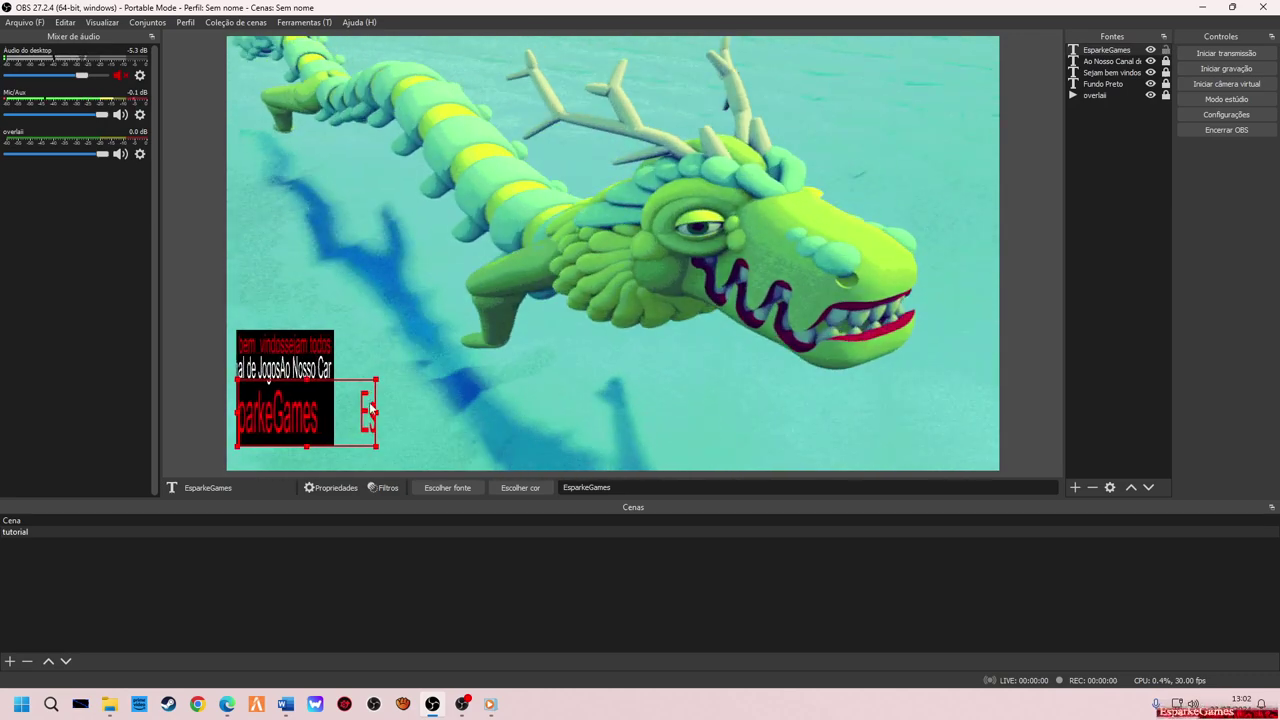
drag(377, 411, 335, 417)
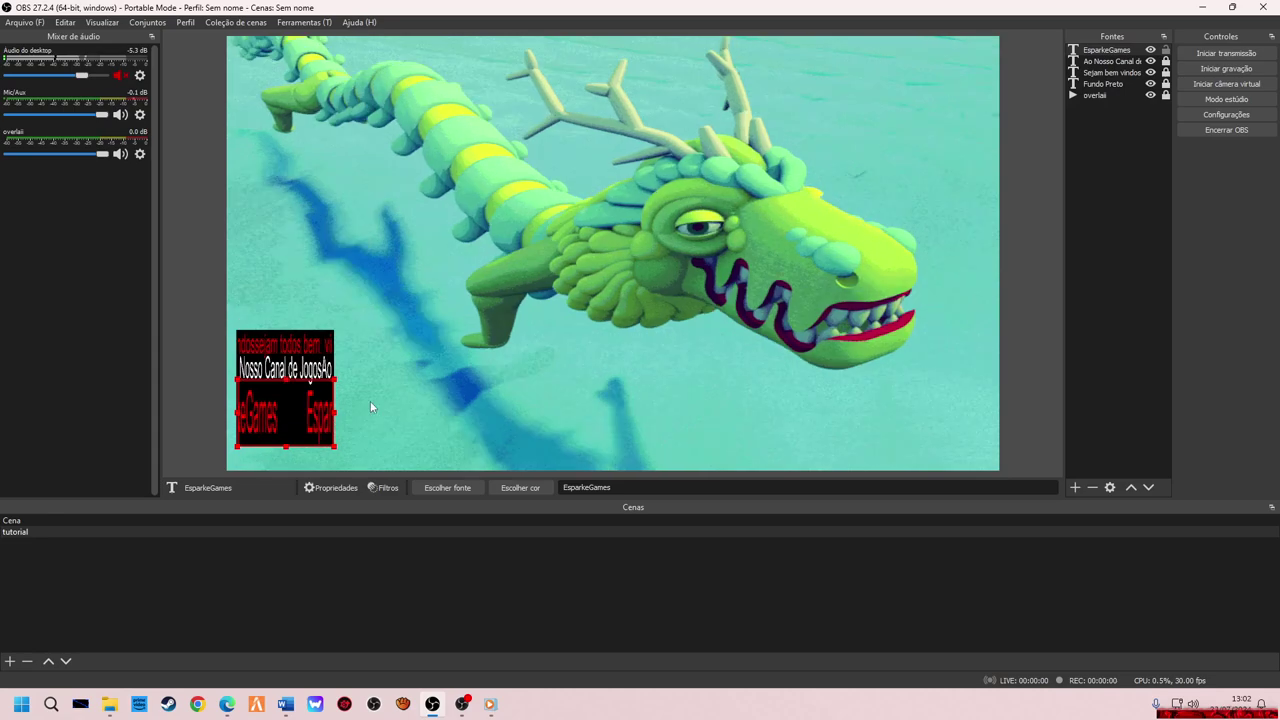
click(553, 417)
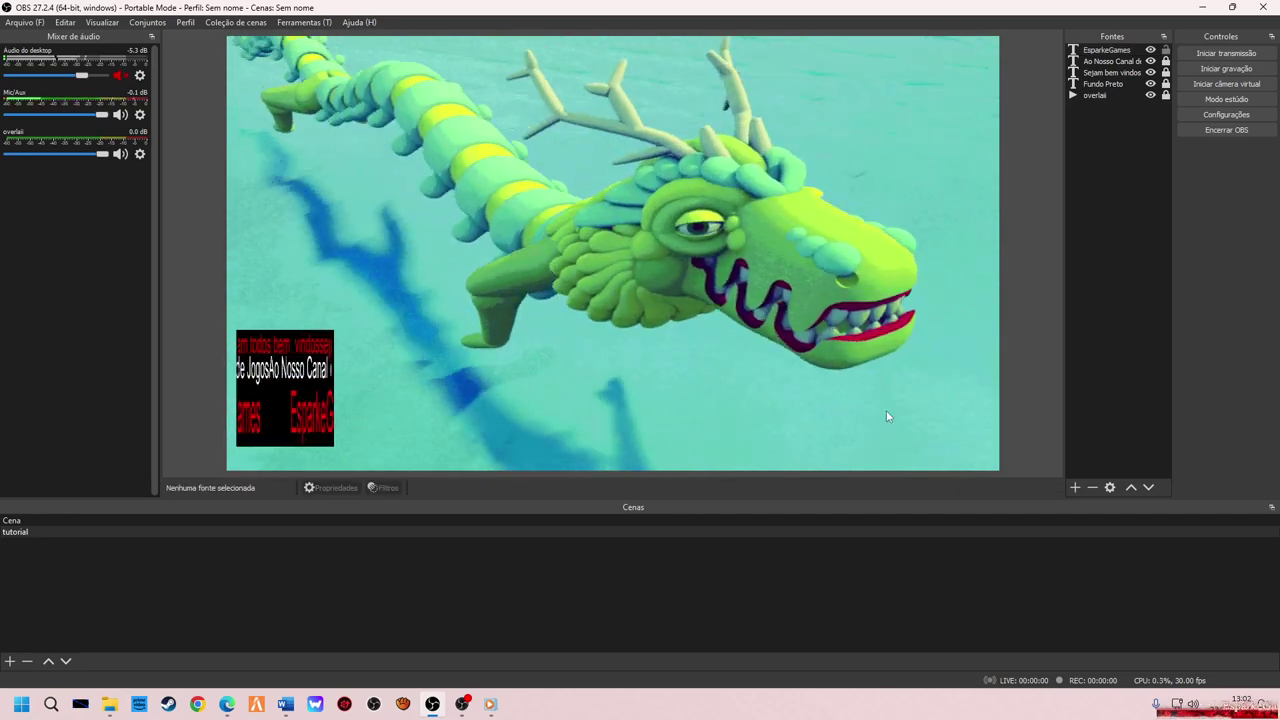
click(1165, 50)
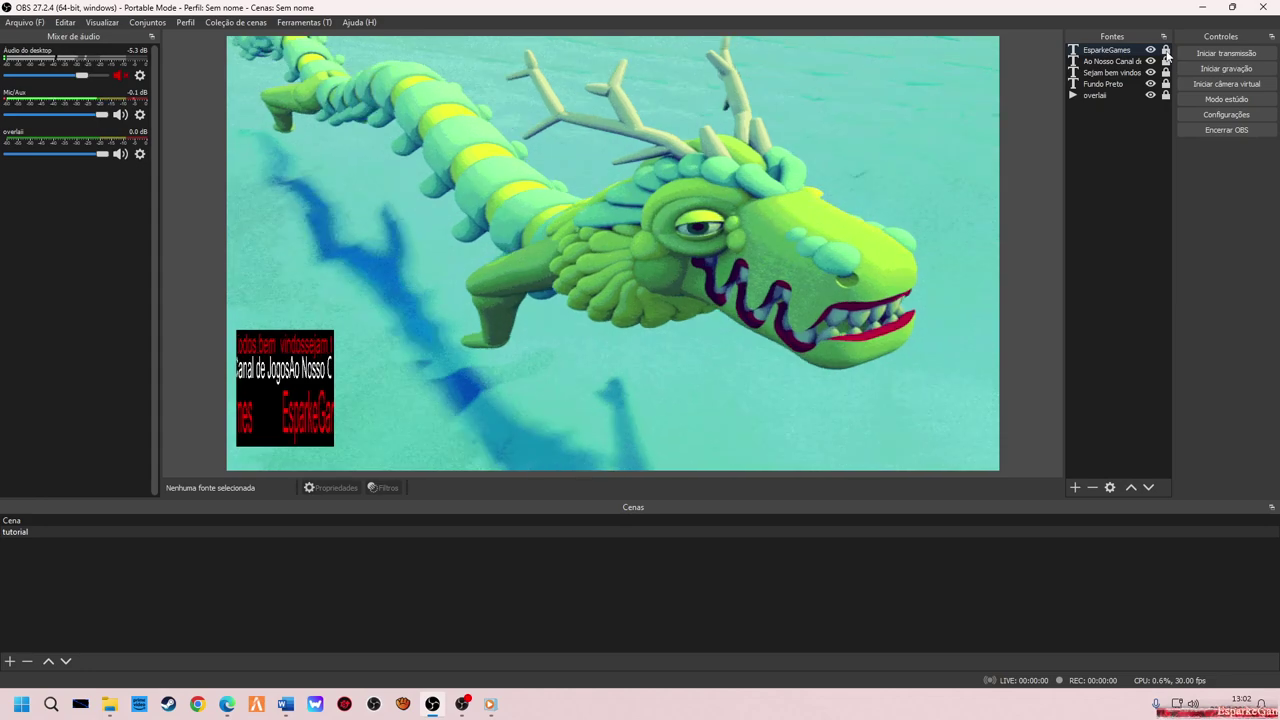
Unlock the "Ao Nosso Canal de Jogos" source, append trailing spaces to its text and narrow it to the black block's width.
double_click(1113, 62)
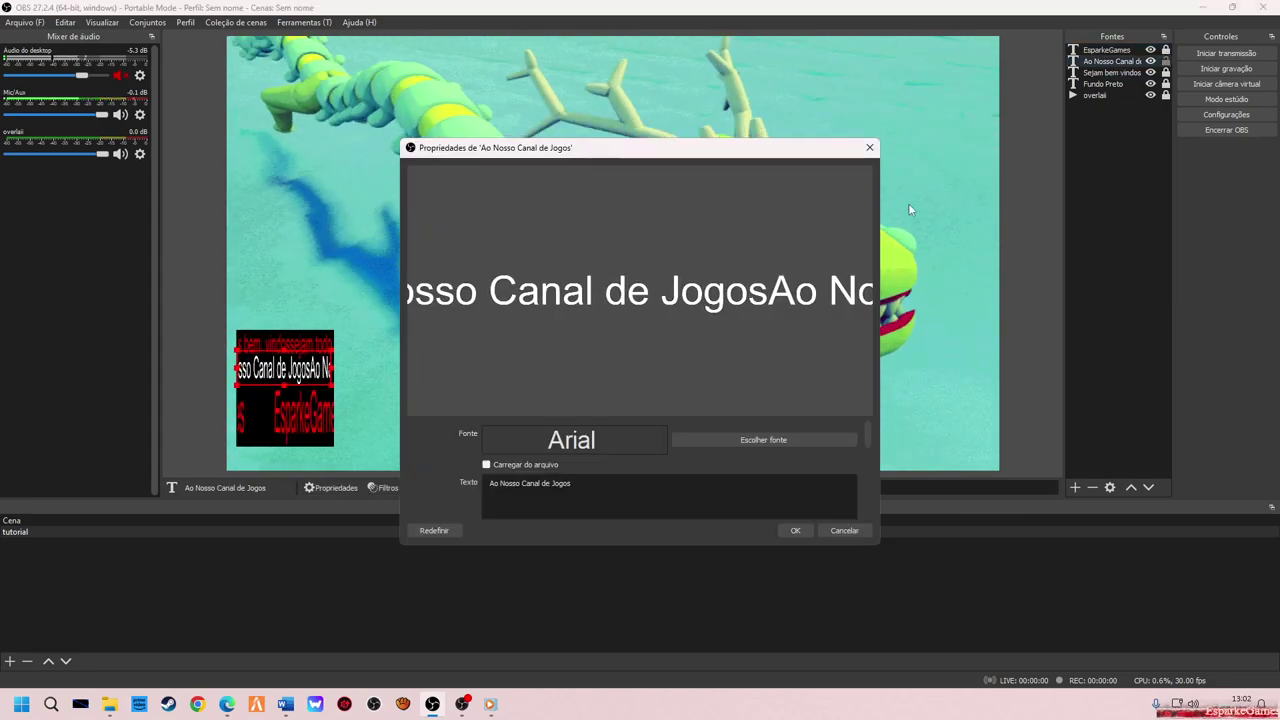
click(567, 480)
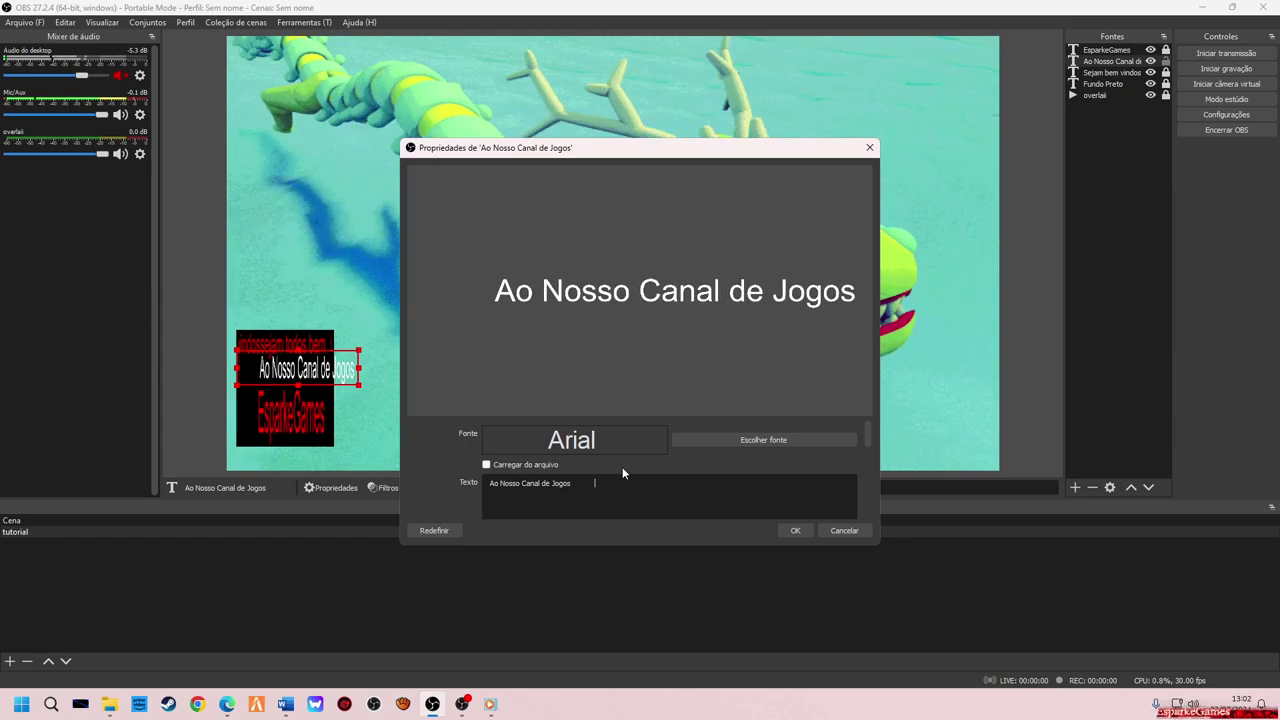
click(796, 531)
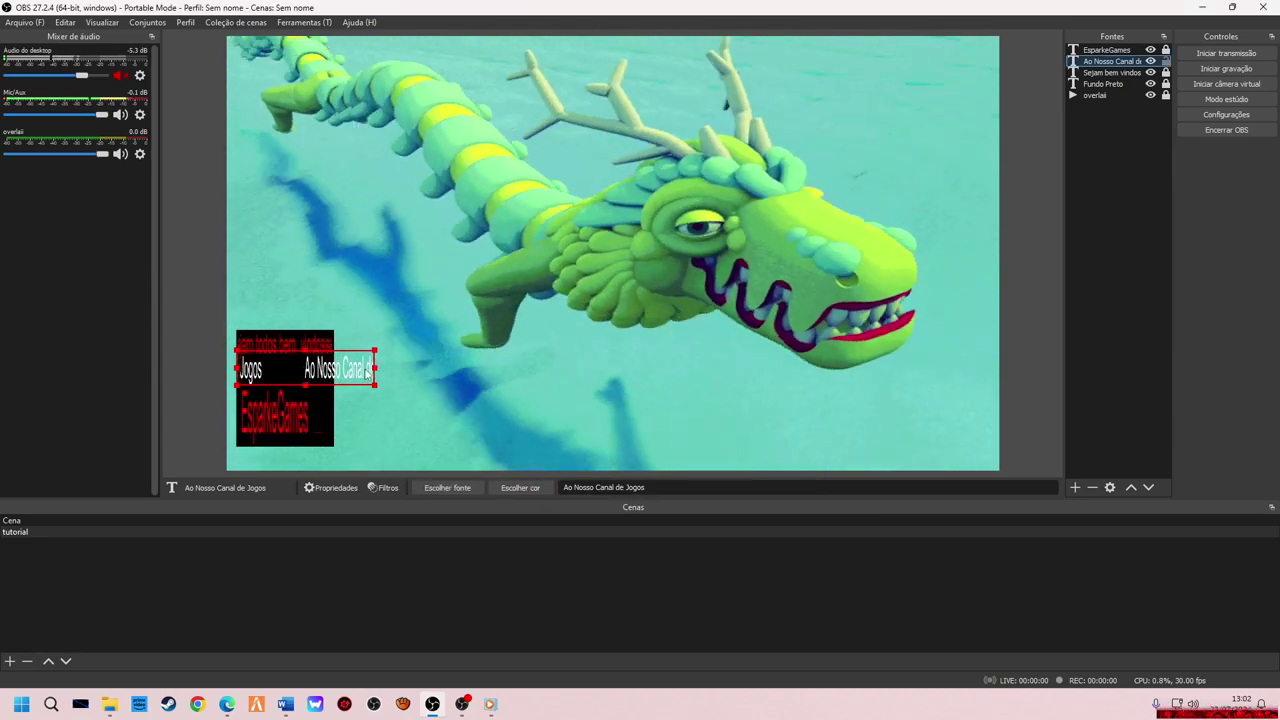
drag(375, 369, 336, 368)
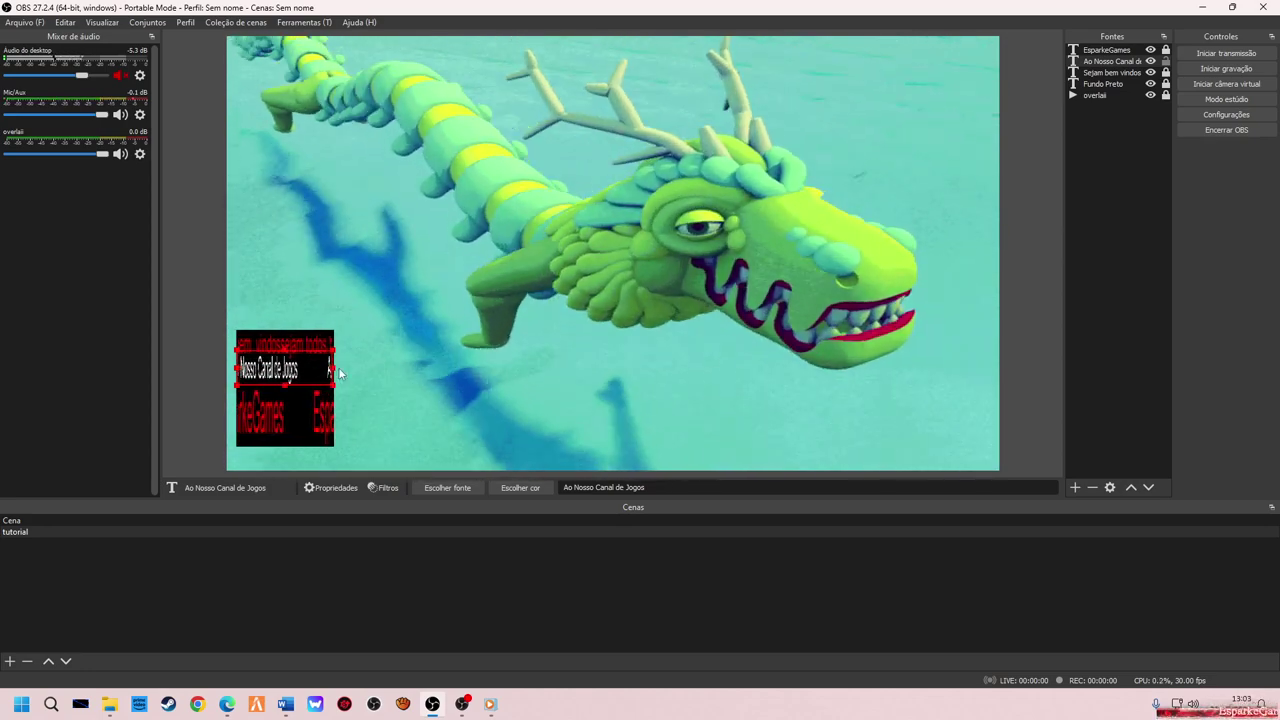
Unlock the "Sejam bem vindos" source, append trailing spaces to its text, narrow it to the black block's width and lock it again.
click(406, 398)
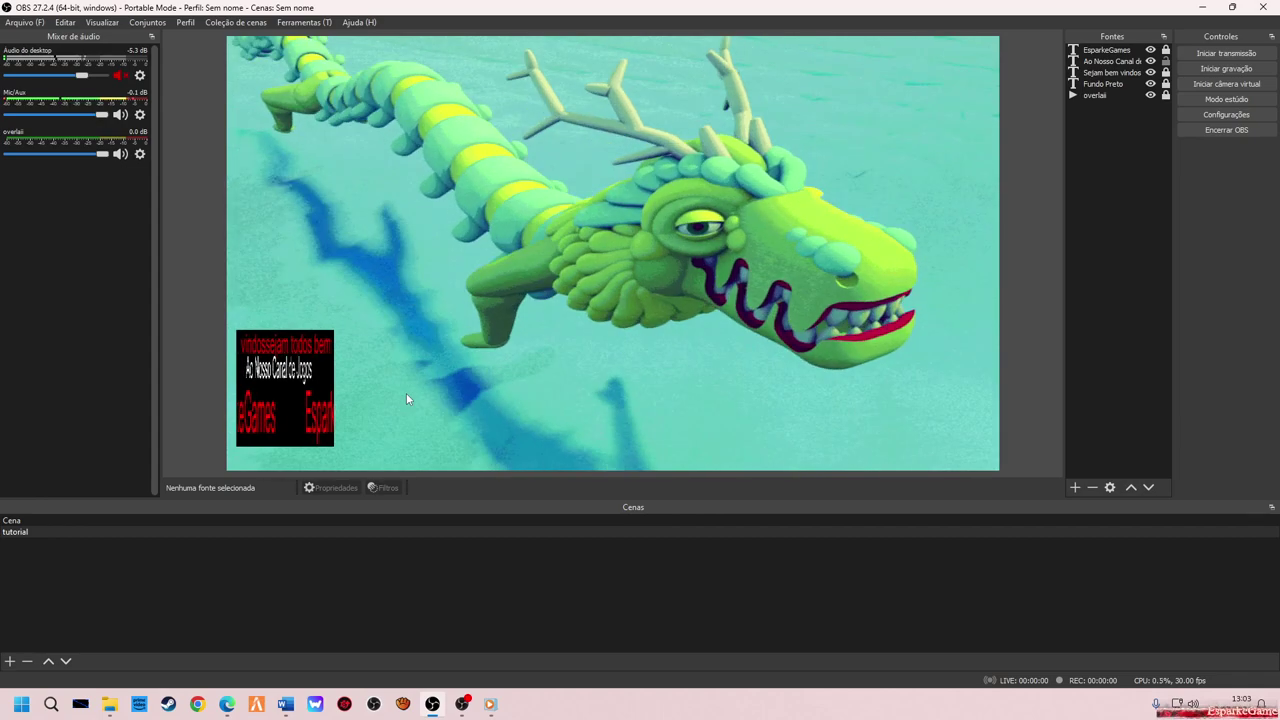
click(1165, 72)
double_click(1136, 75)
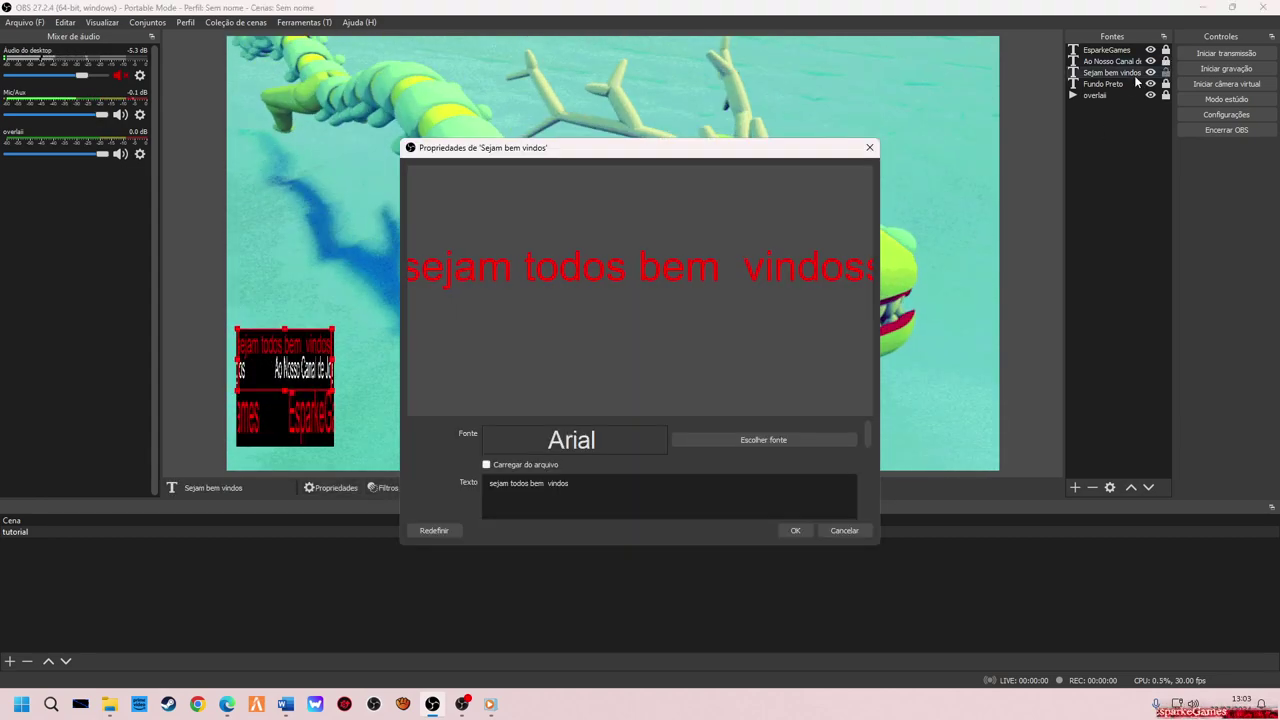
click(567, 484)
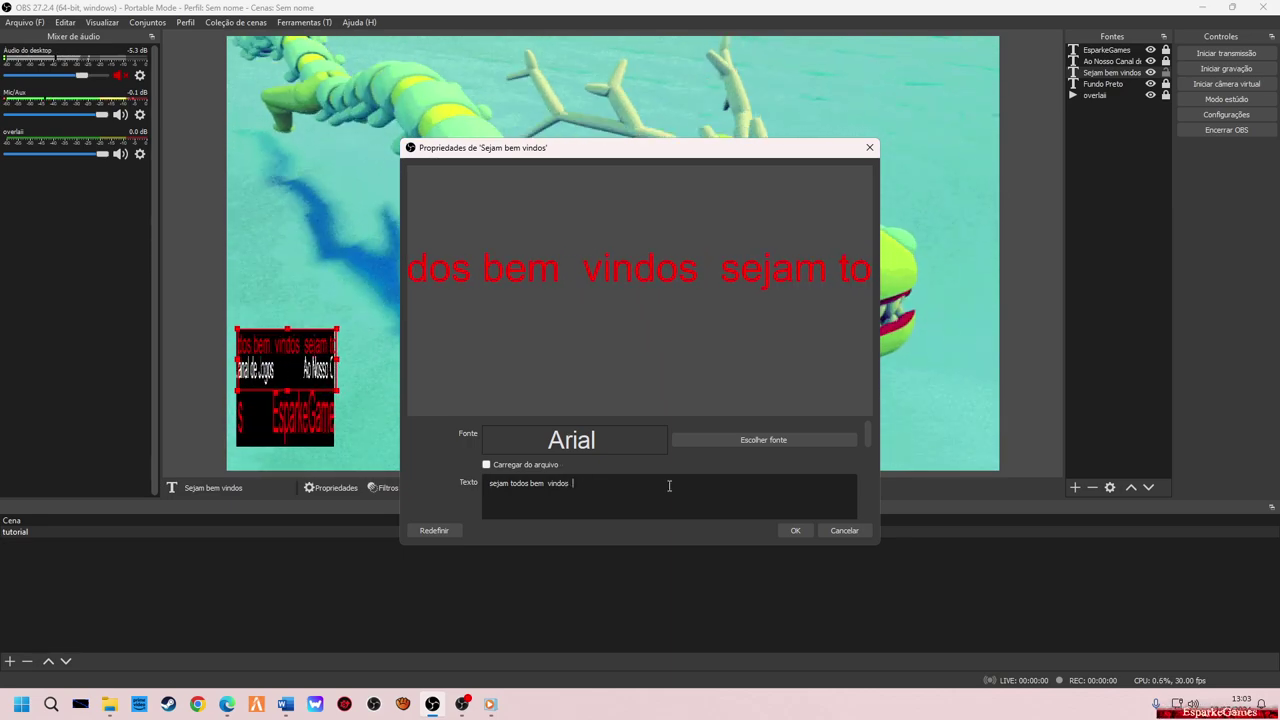
click(790, 529)
drag(376, 361, 336, 362)
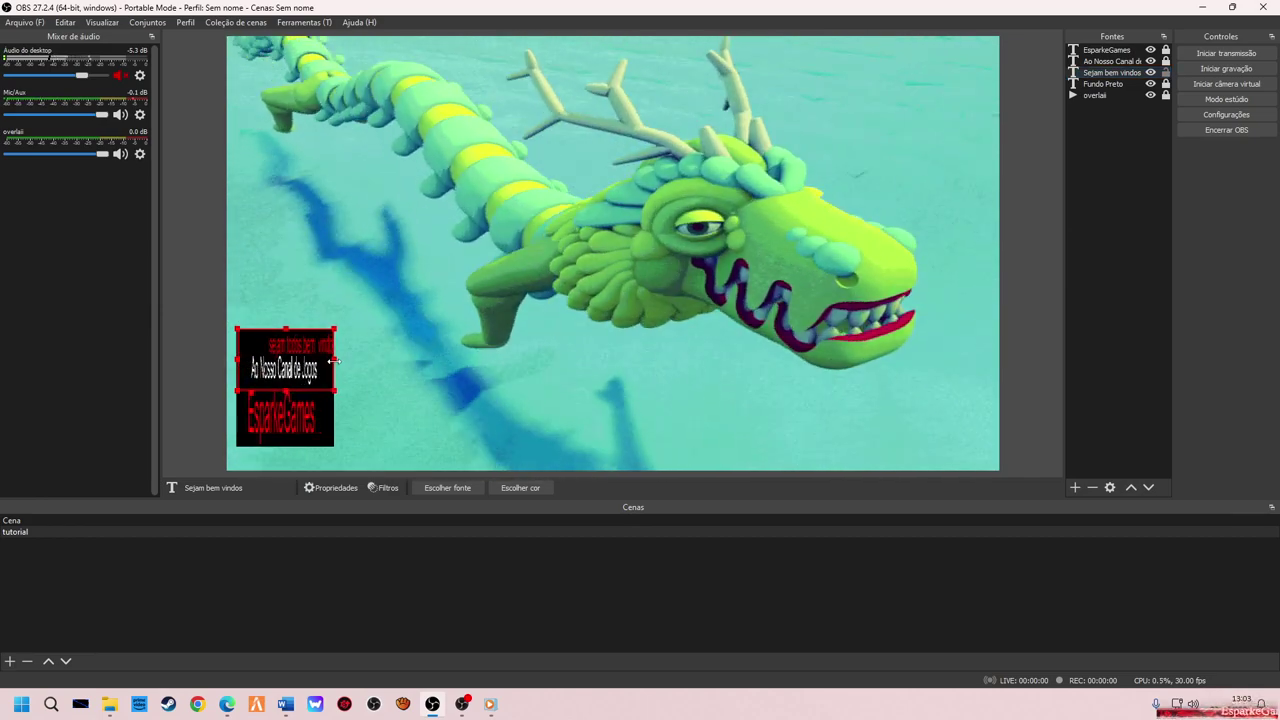
click(366, 369)
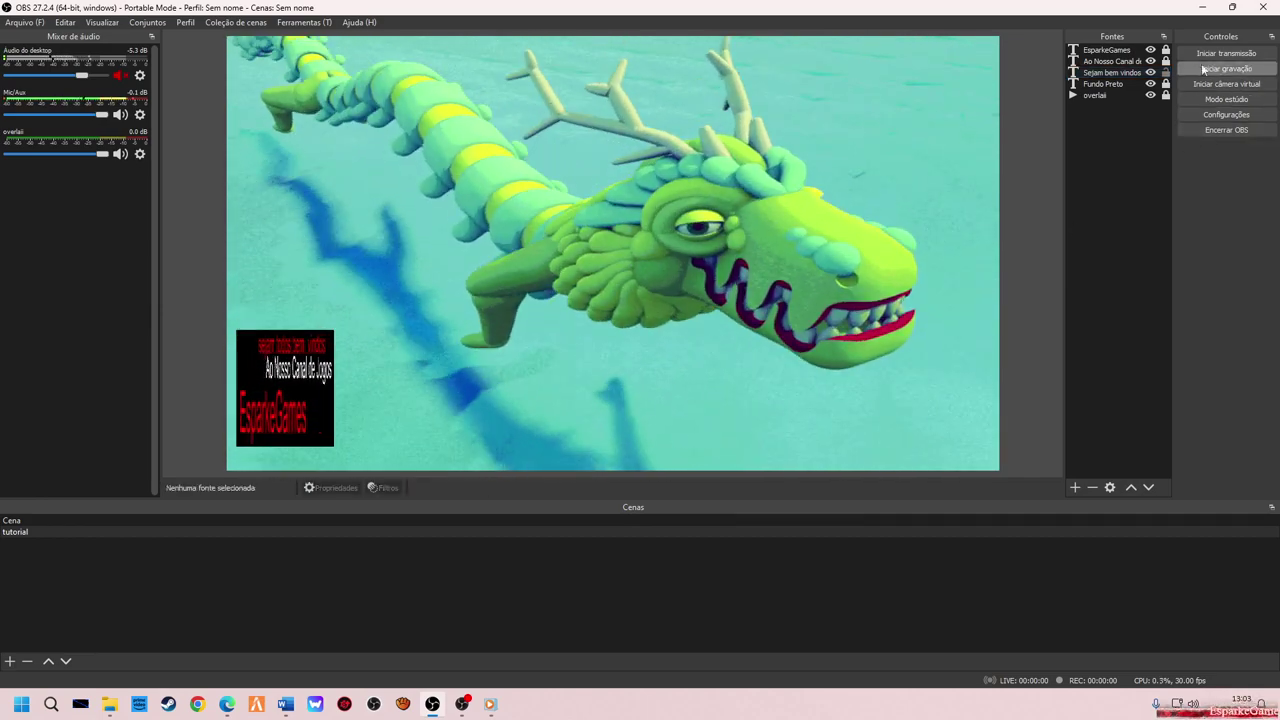
click(1165, 72)
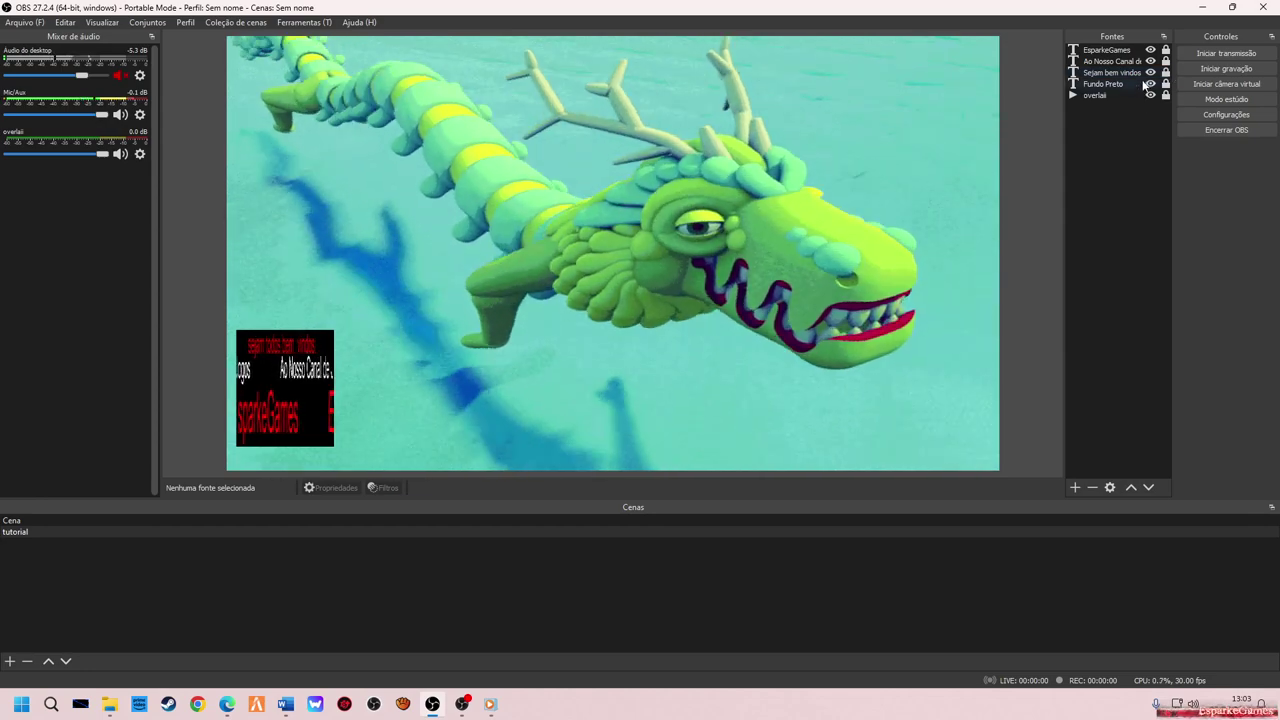
Check the horizontal scroll speed in the filters of the "Sejam bem vindos" source.
click(1100, 72)
right_click(1077, 76)
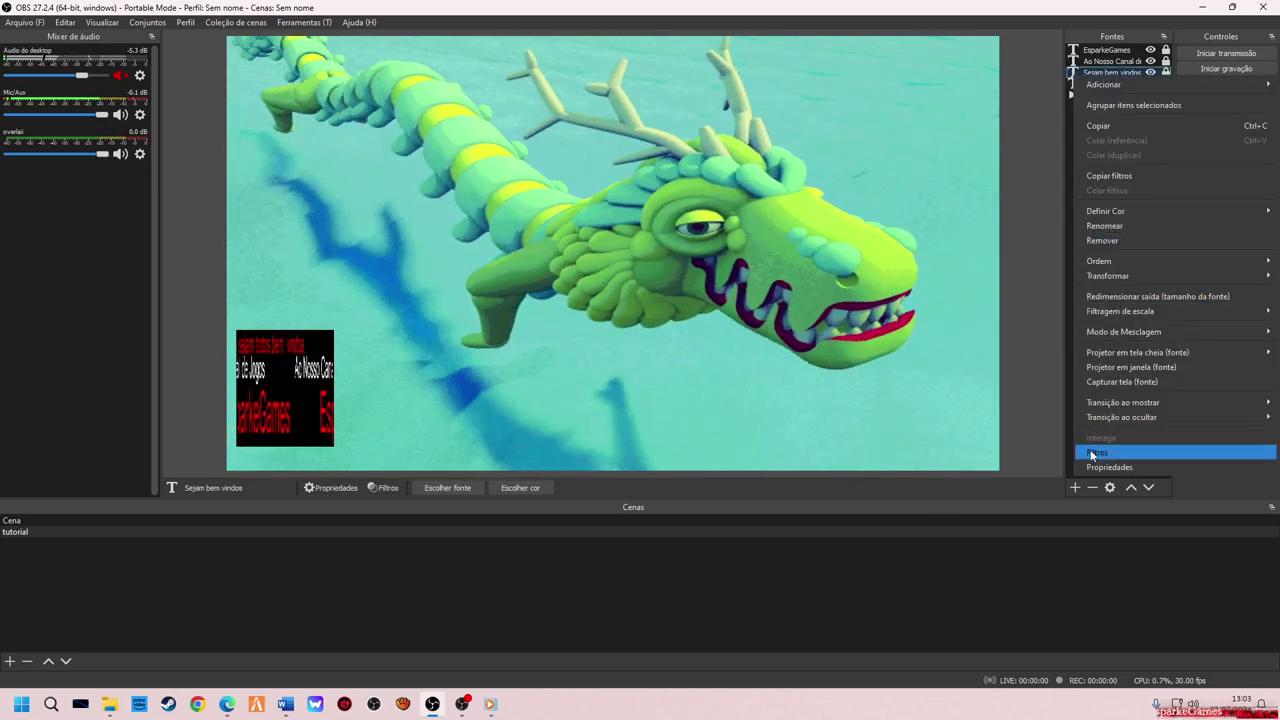
click(1090, 452)
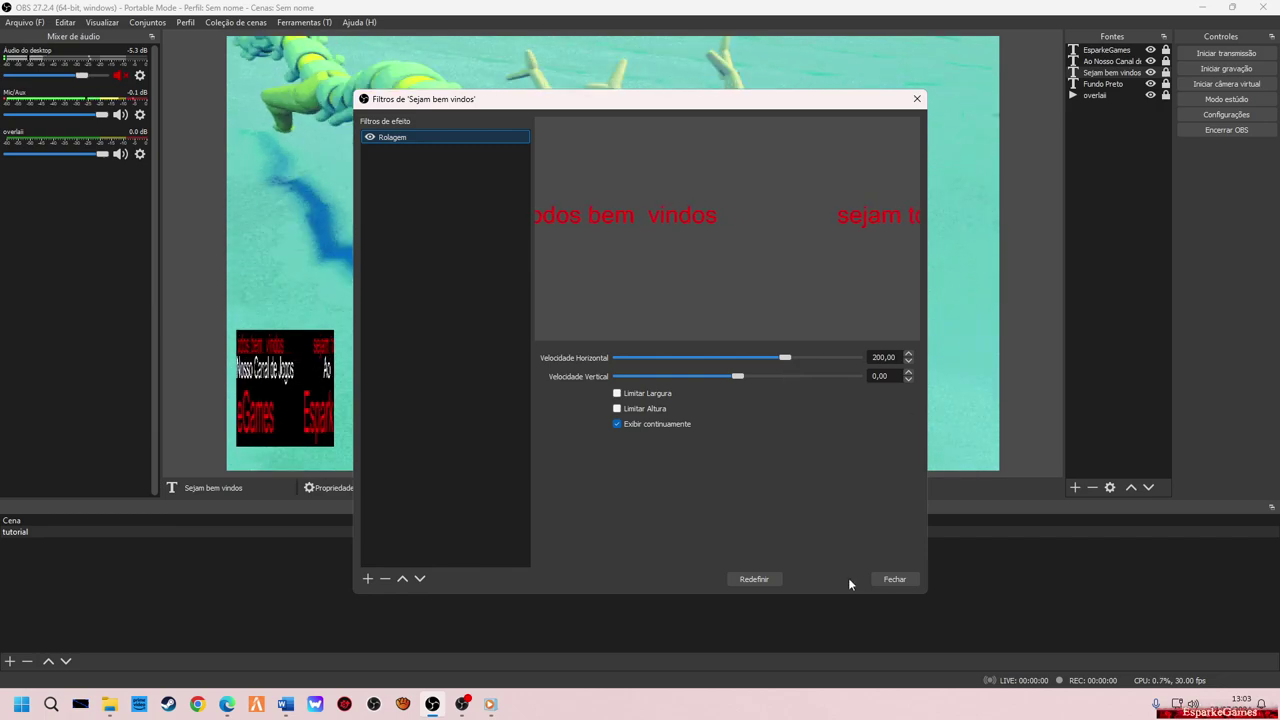
click(893, 579)
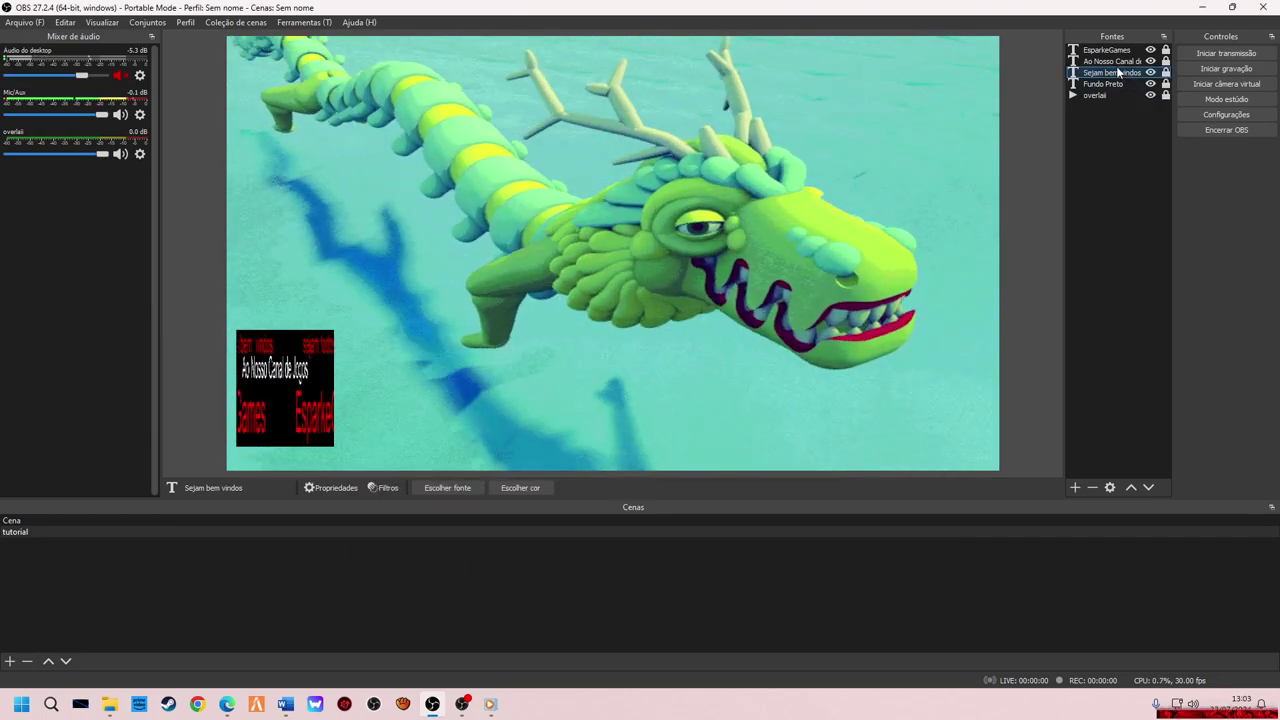
Set the horizontal scroll speed of the "Ao Nosso Canal de Jogos" filter to -200 and close its filters.
click(1112, 62)
right_click(1105, 63)
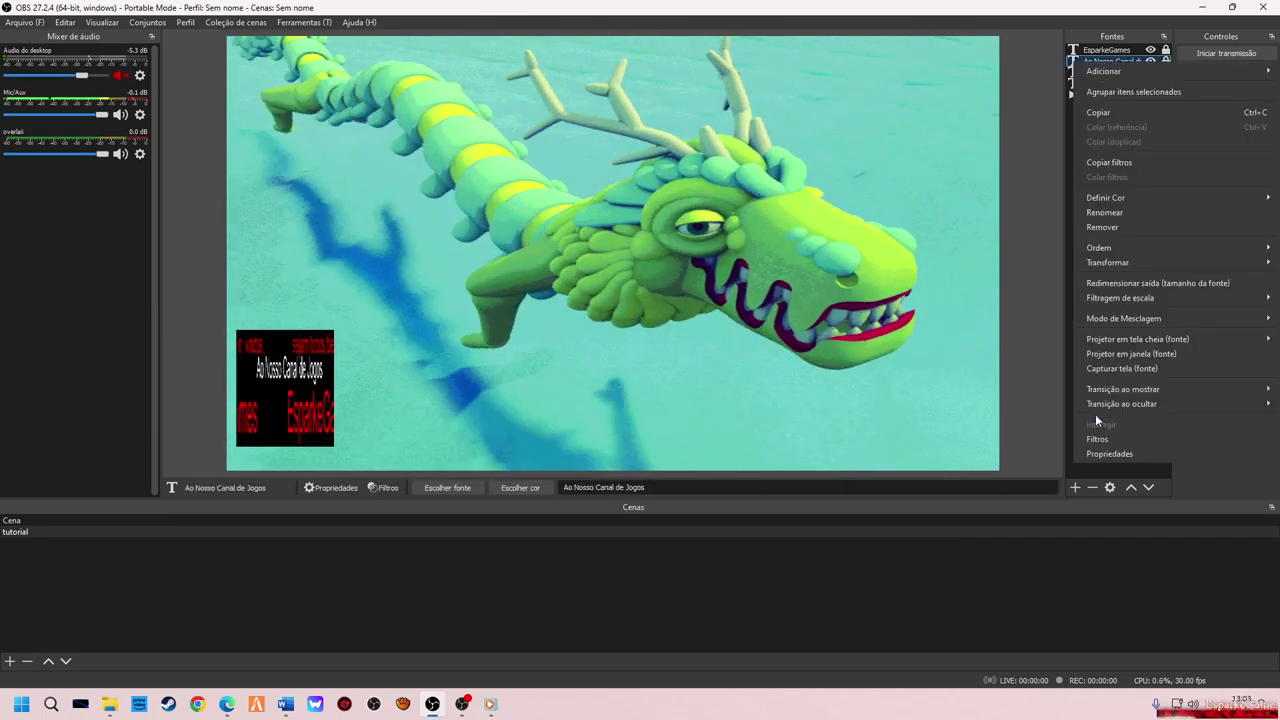
click(1096, 439)
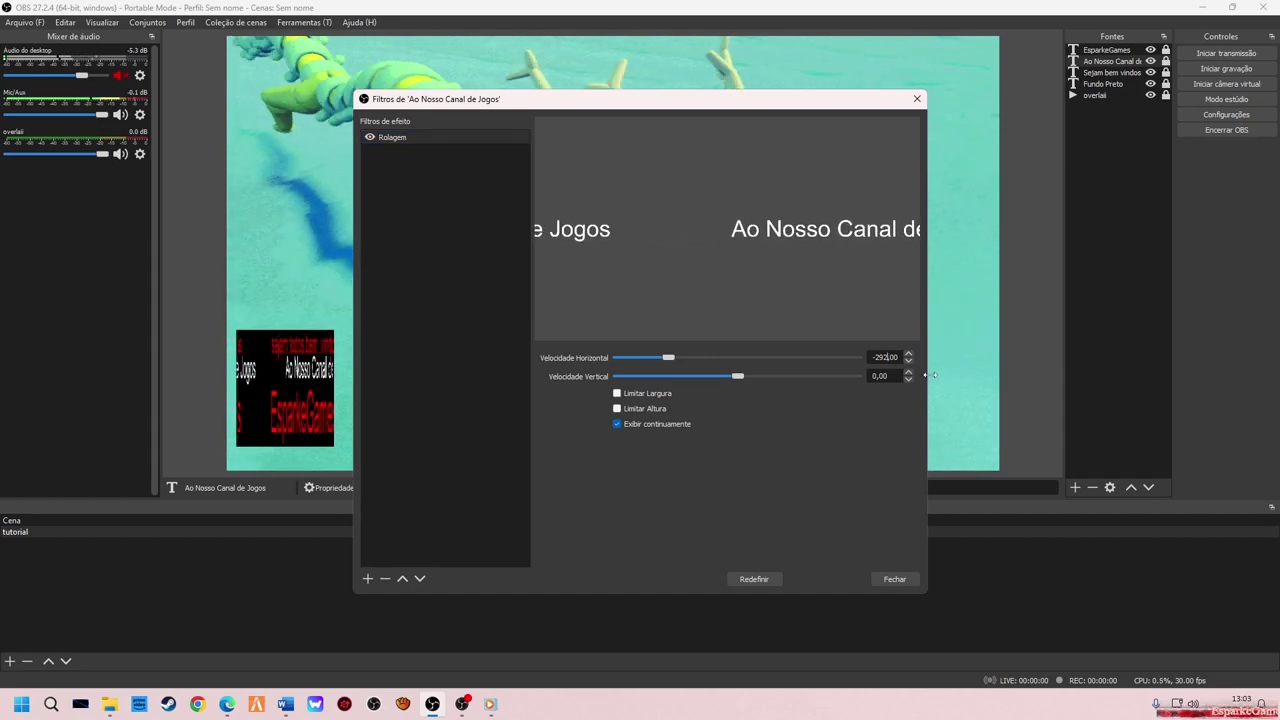
key(BackSpace)
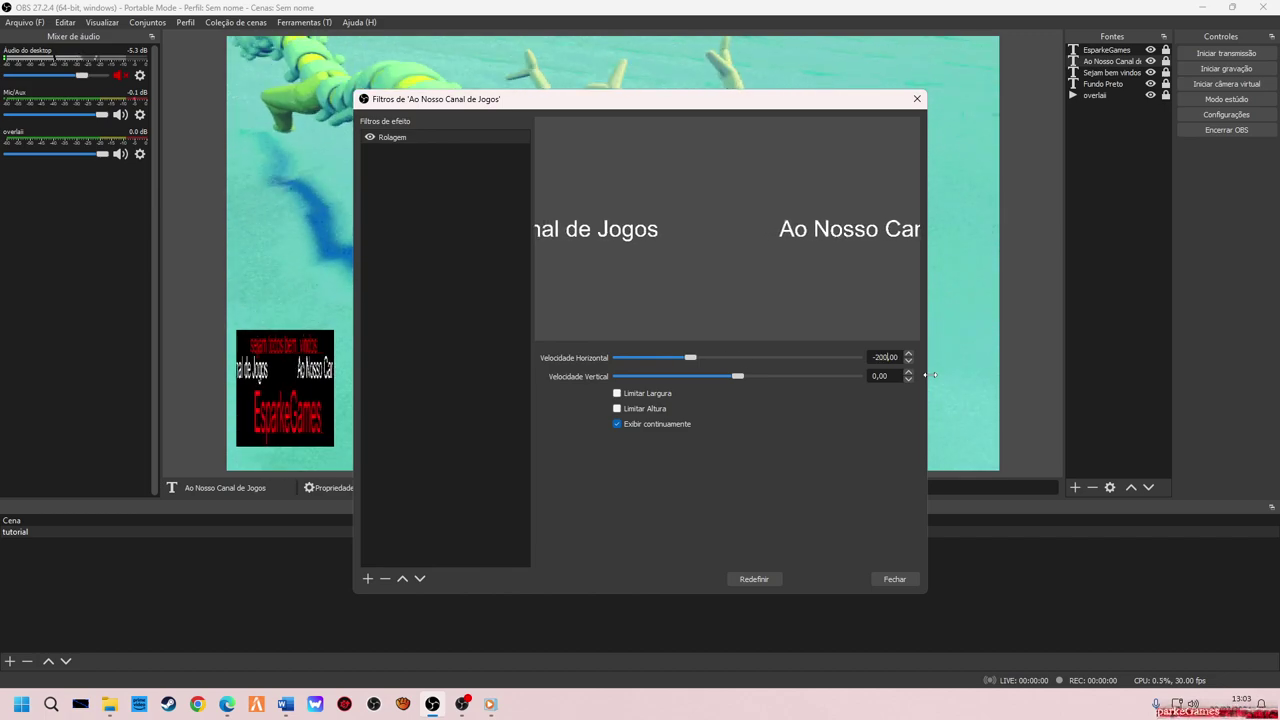
click(894, 578)
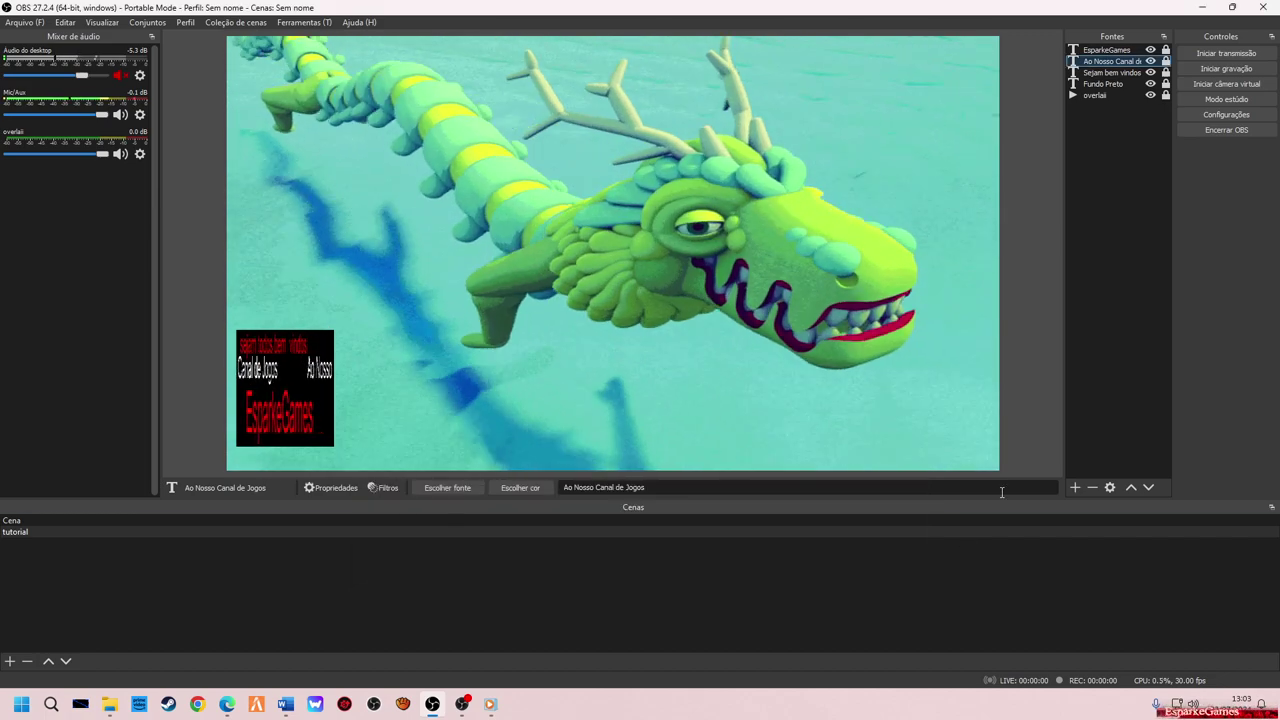
Set the horizontal scroll speed of the "EsparkeGames" filter to 20 and close its filters.
click(1120, 50)
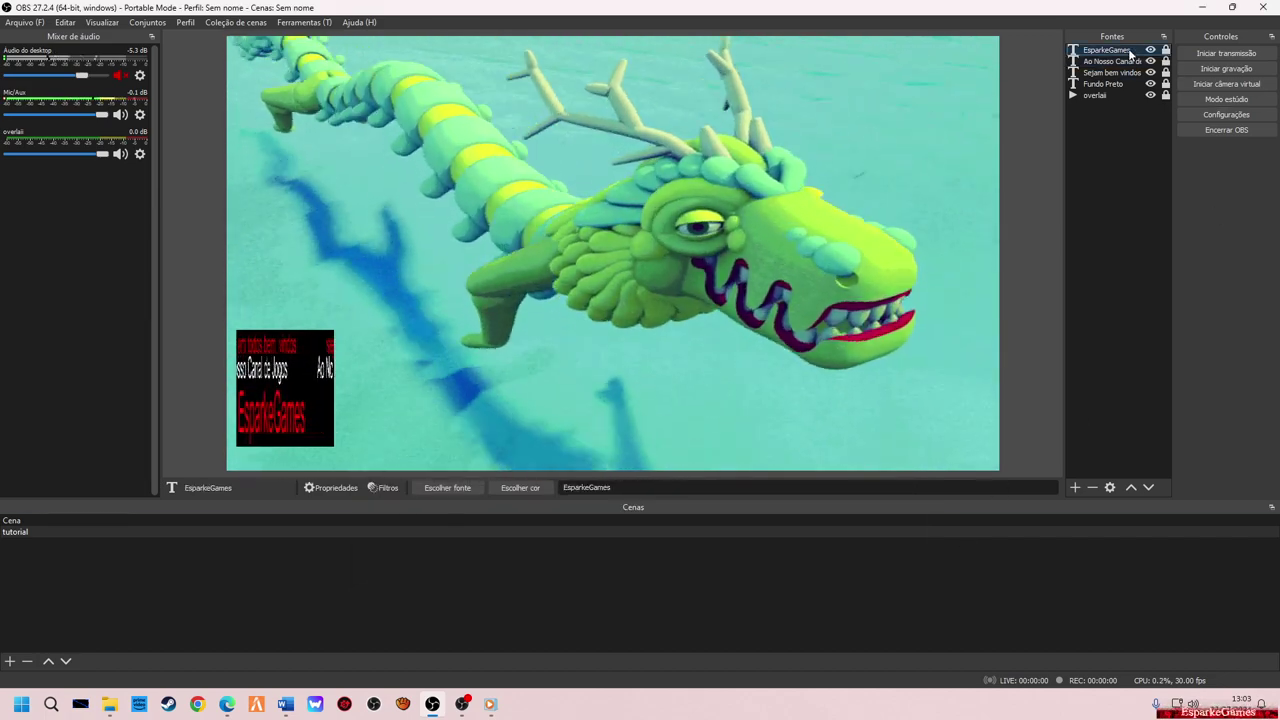
right_click(1122, 50)
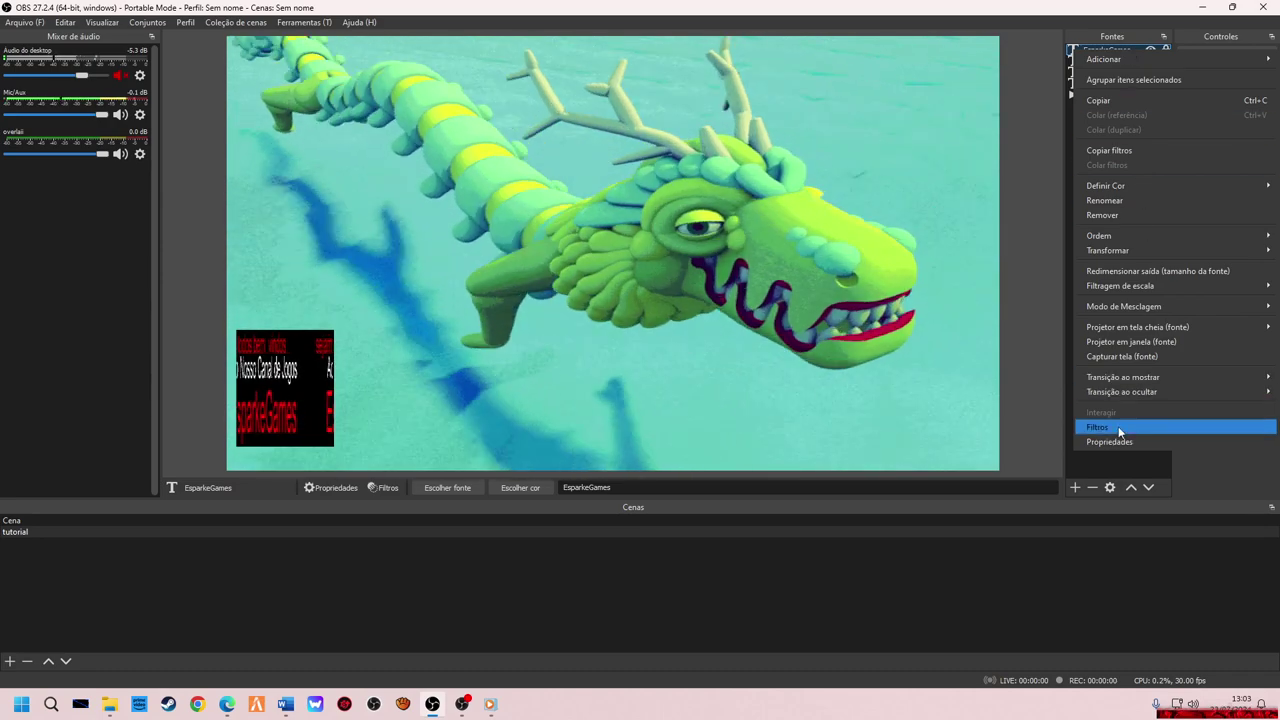
click(1140, 427)
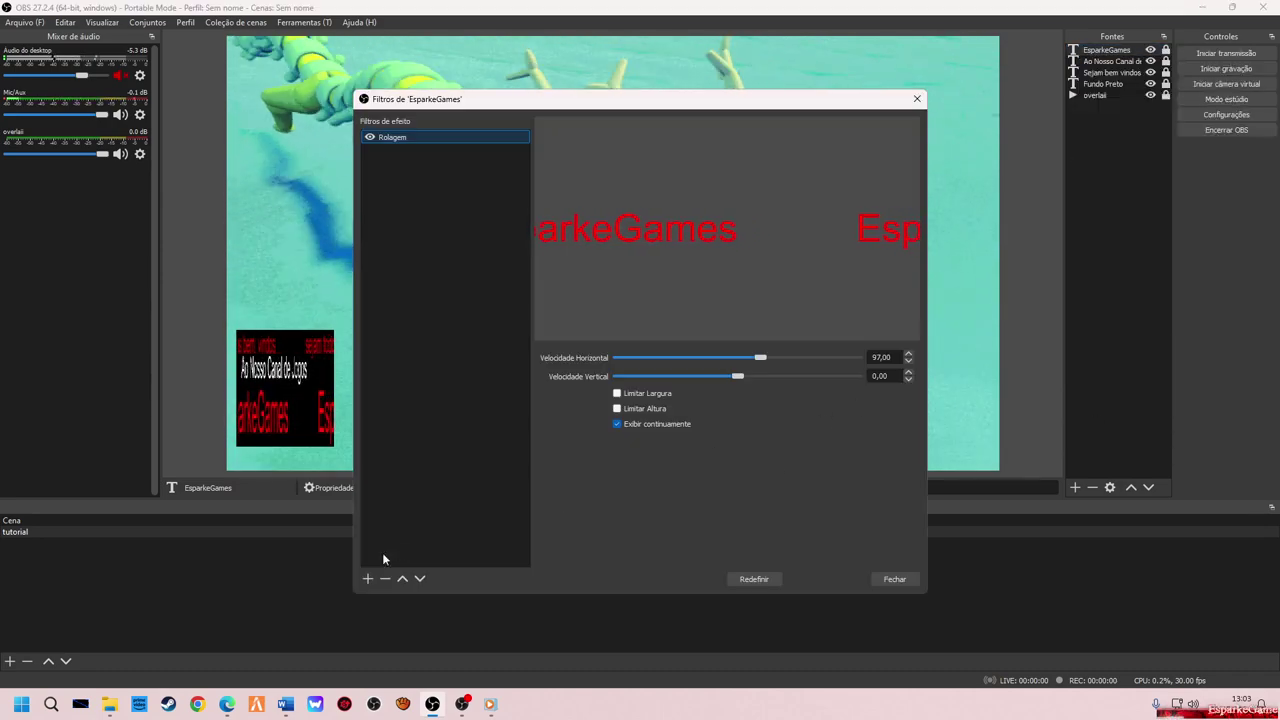
click(367, 578)
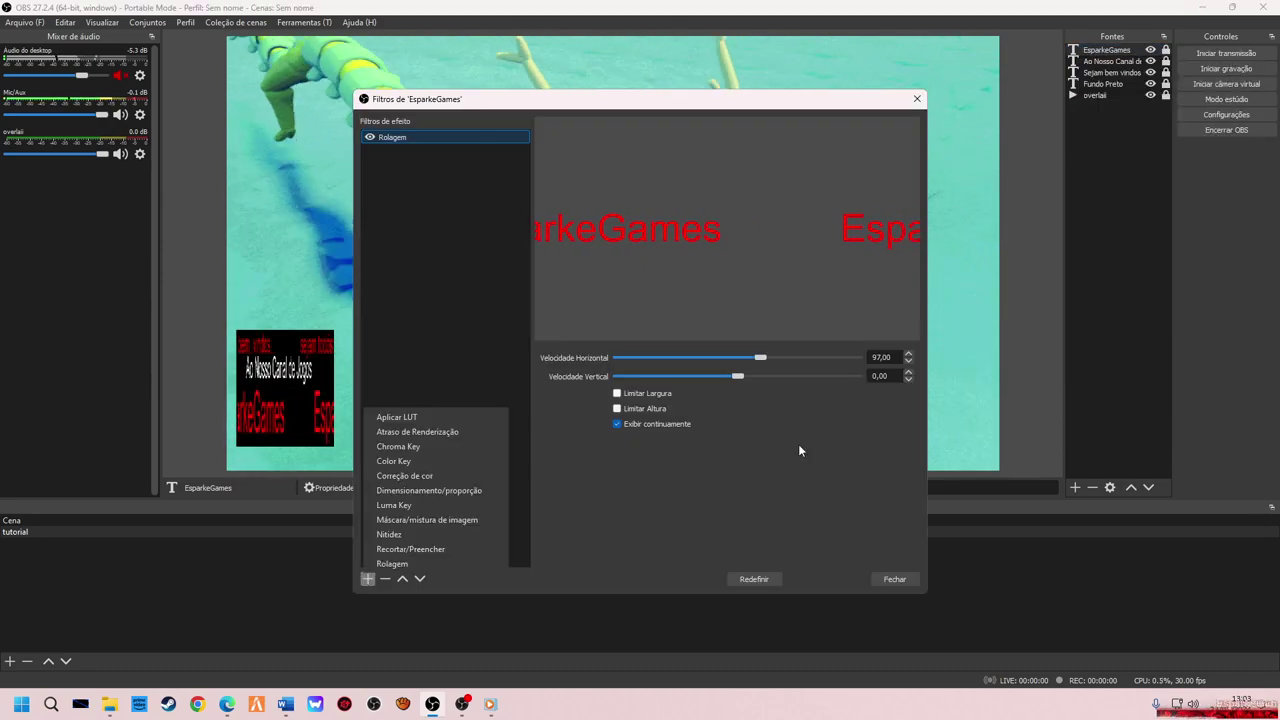
click(878, 357)
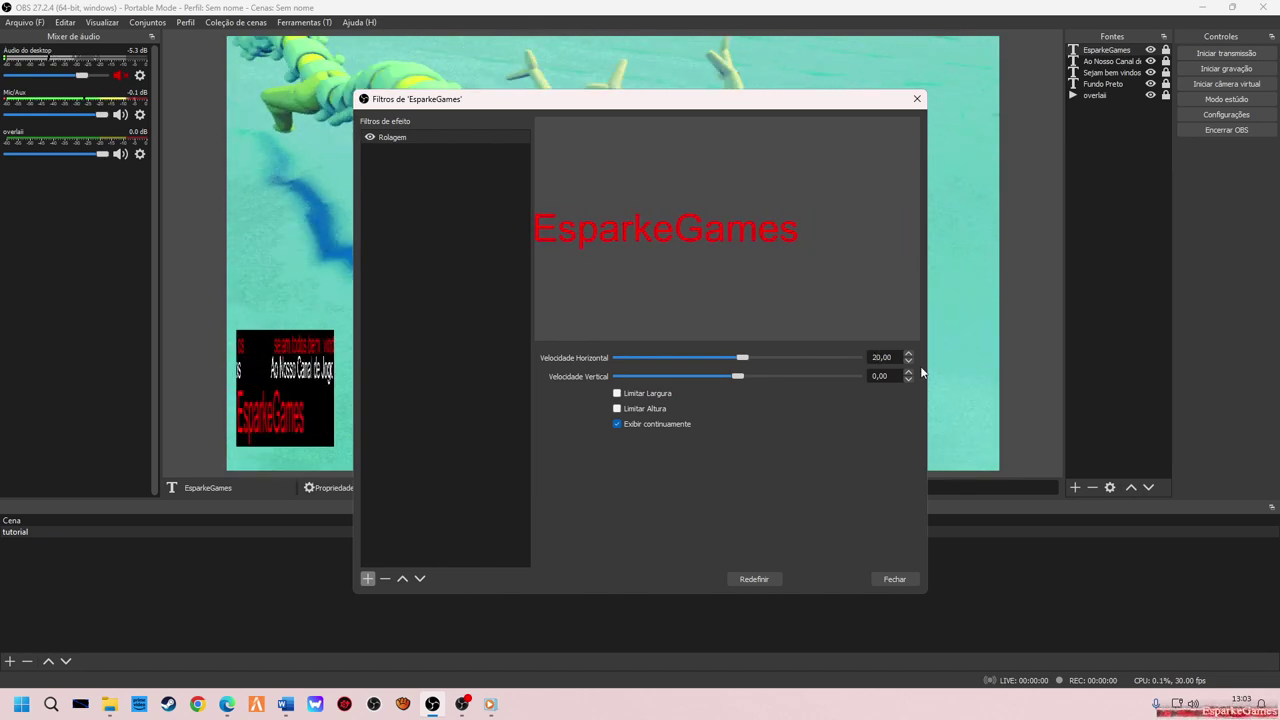
click(876, 575)
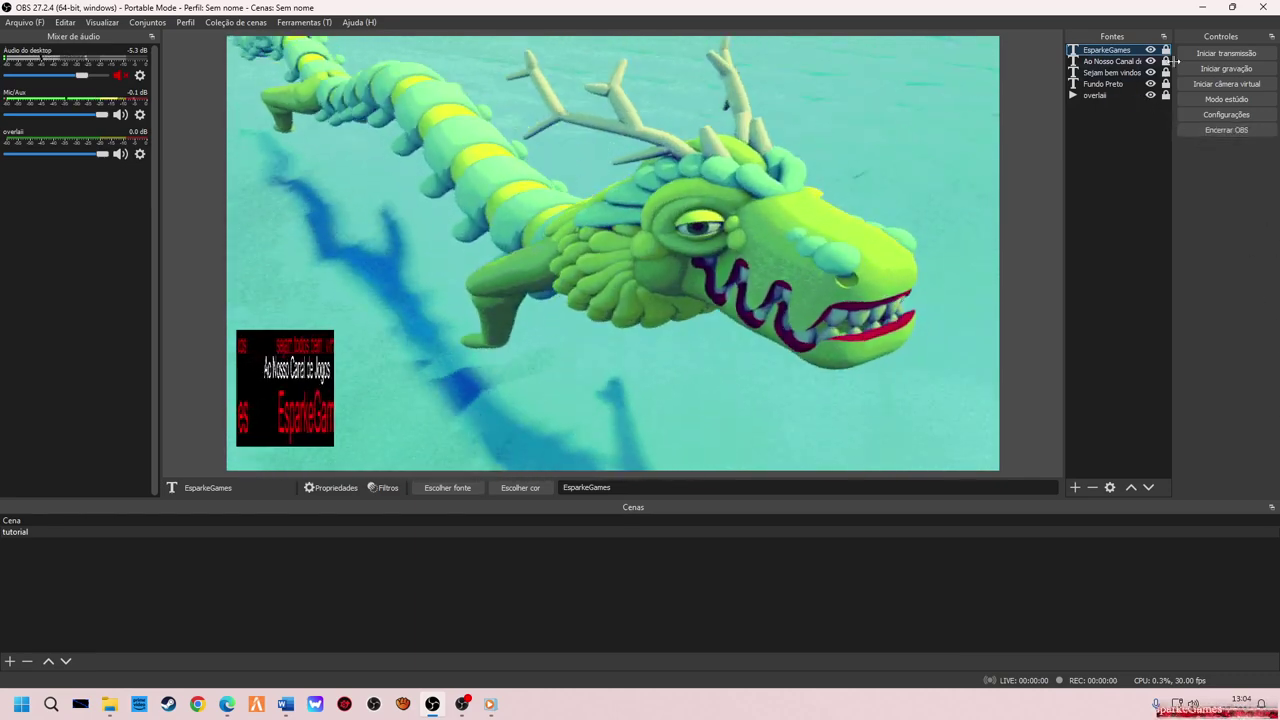
Set the "EsparkeGames" scroll filter to horizontal speed 0 and vertical speed 44, and close its filters.
right_click(1120, 50)
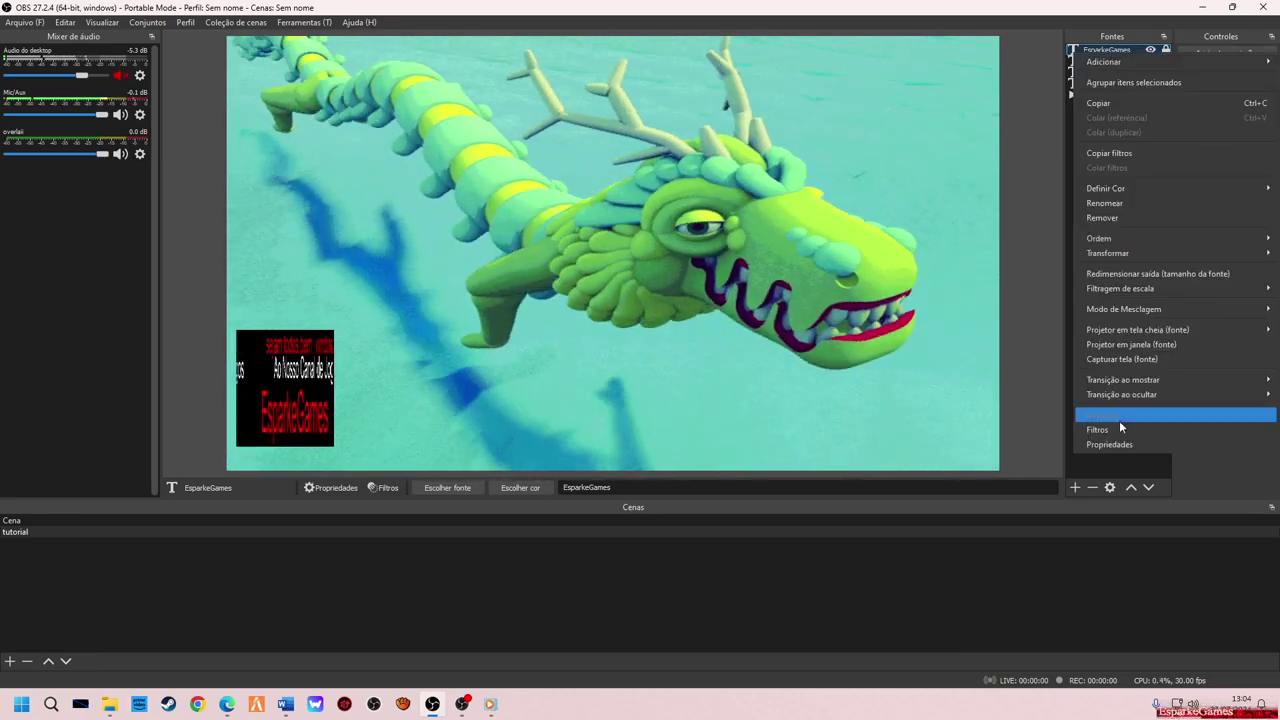
click(1118, 429)
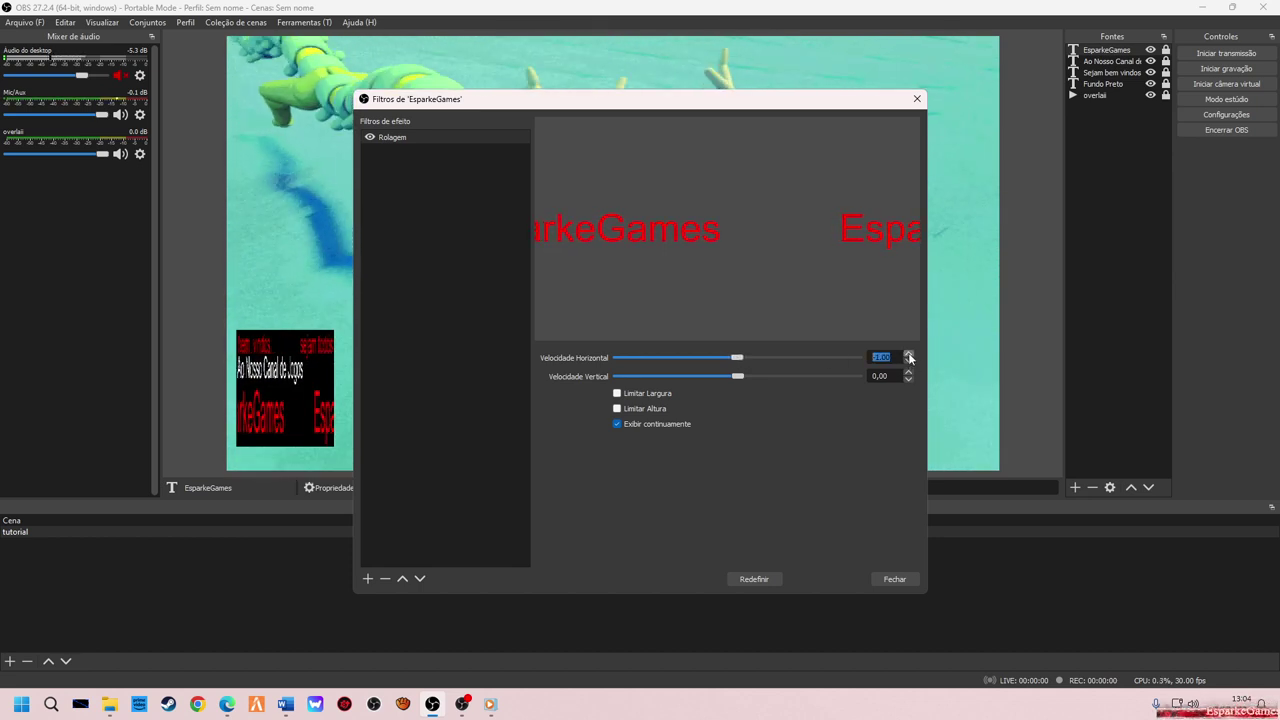
drag(734, 379, 759, 378)
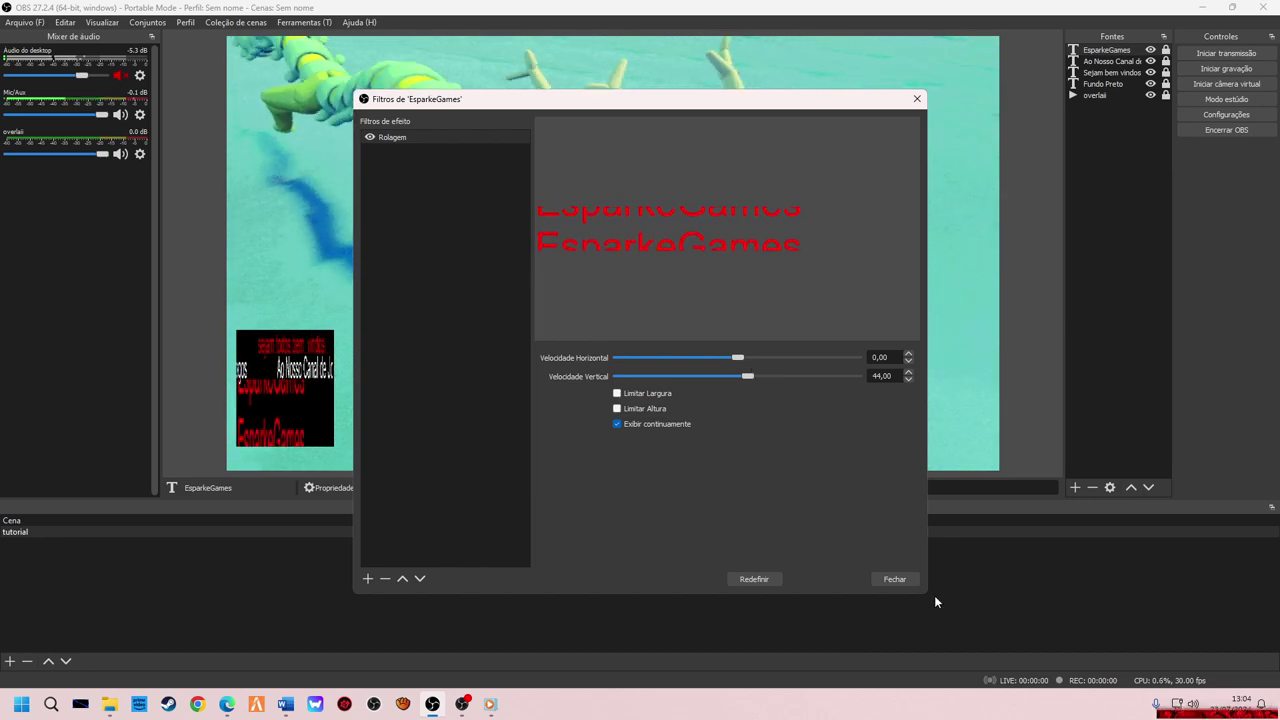
click(895, 579)
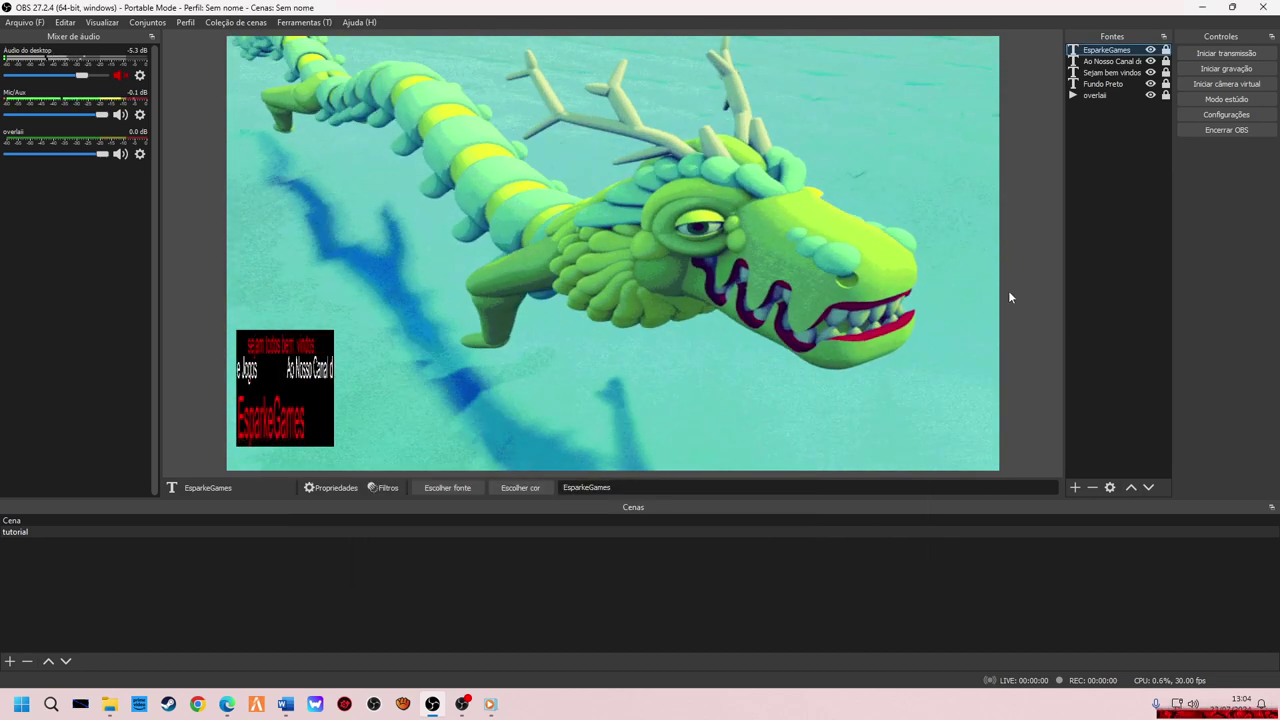
Unlock the "EsparkeGames" source and shift it slightly to the right over the black block.
click(286, 430)
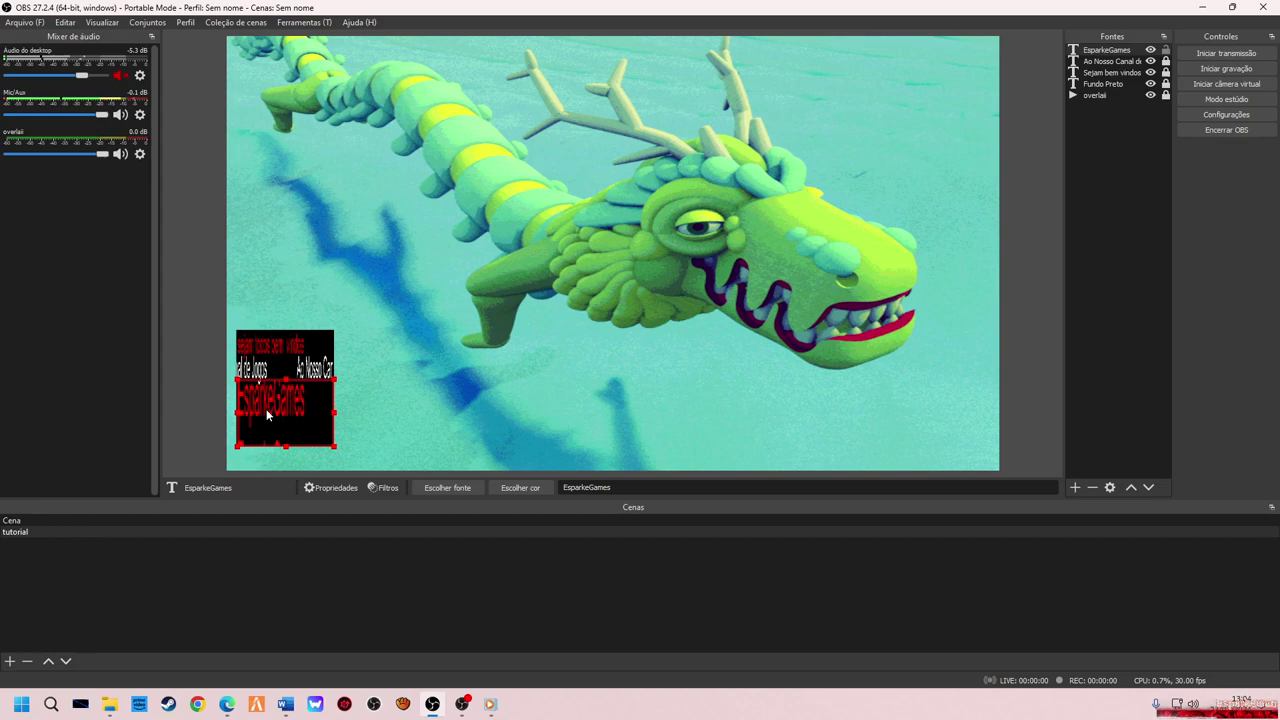
drag(287, 429, 285, 420)
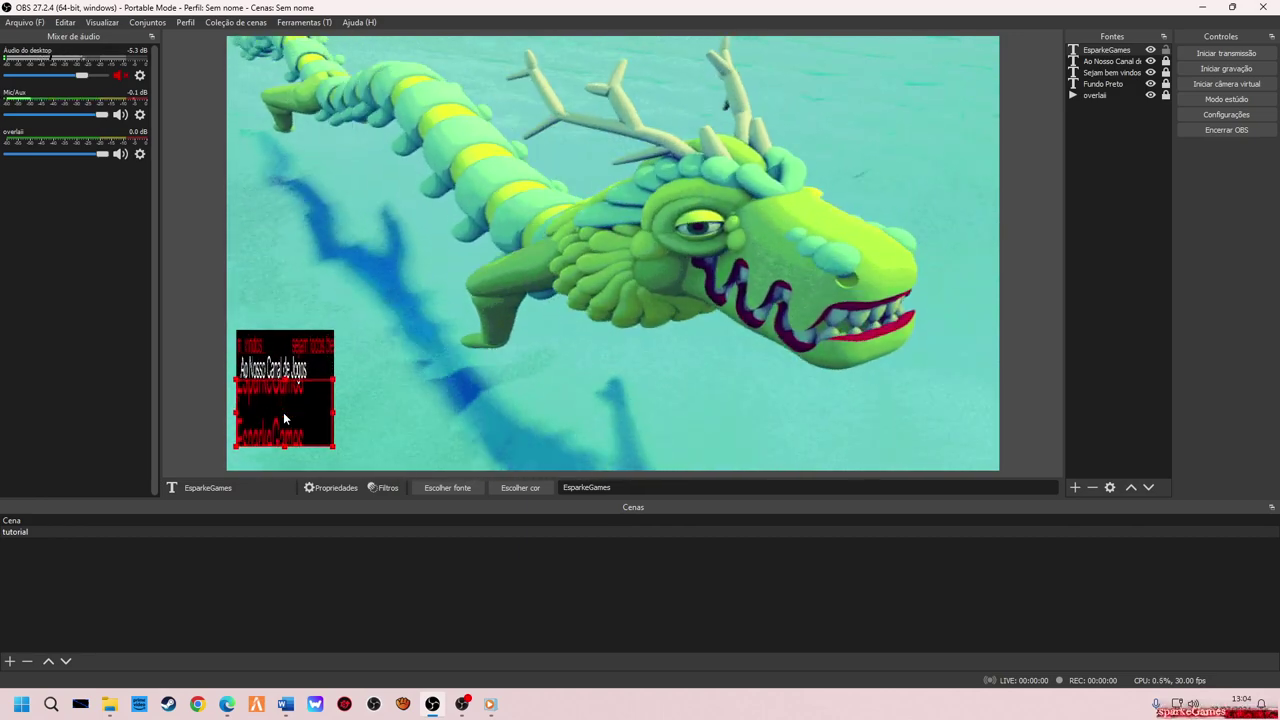
click(473, 416)
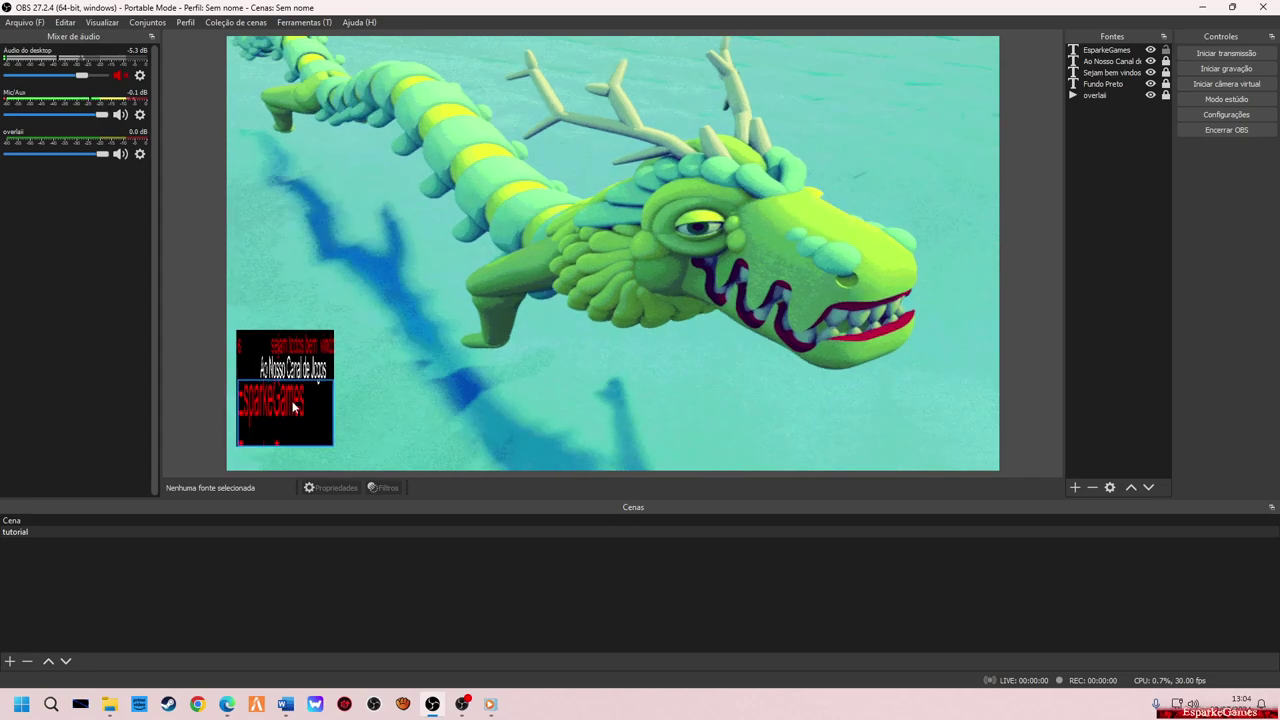
click(262, 406)
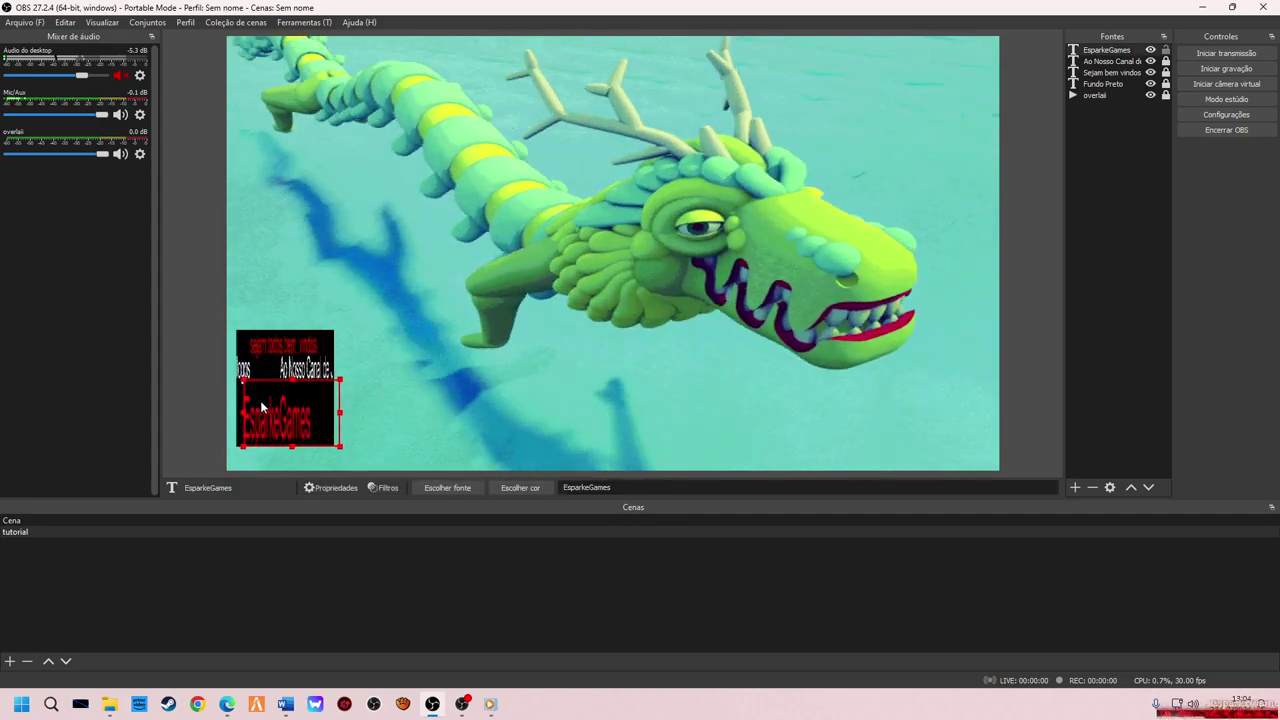
click(401, 380)
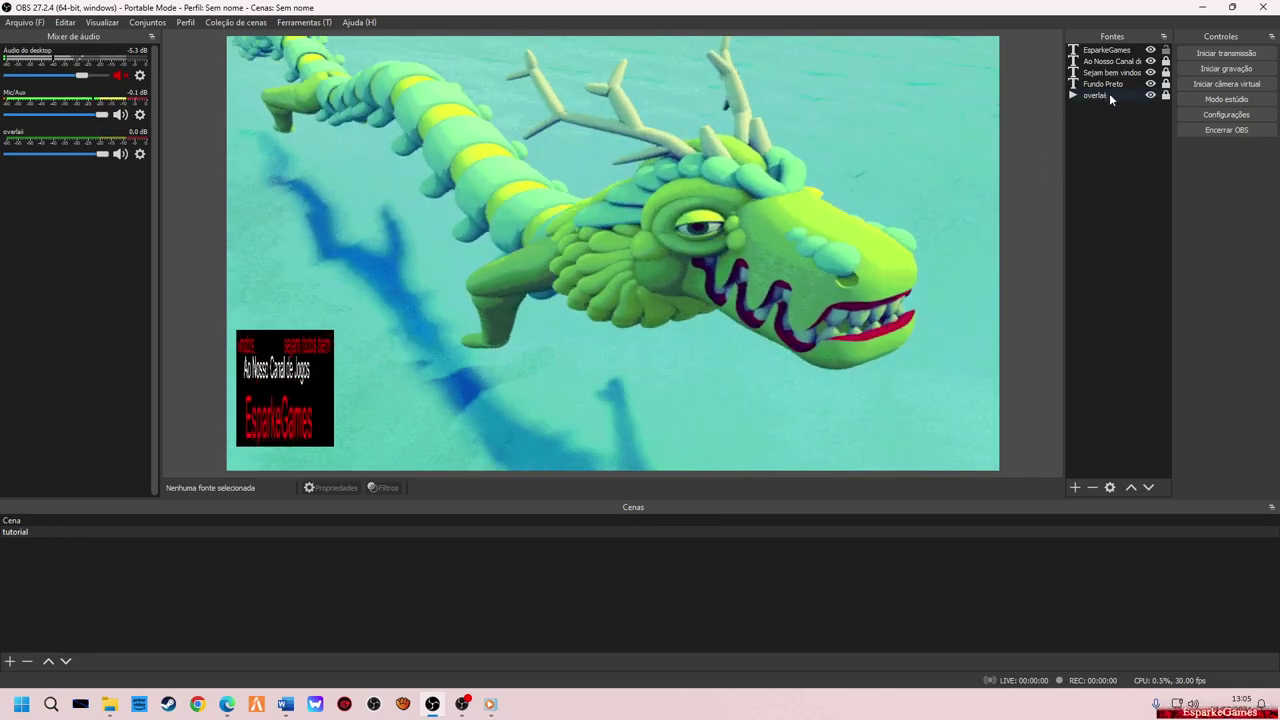
Replace the overlaii source's media with 870a236a729a5dcb58315c4d12455cbb.gif from the GIFS folder on drive F.
double_click(1109, 93)
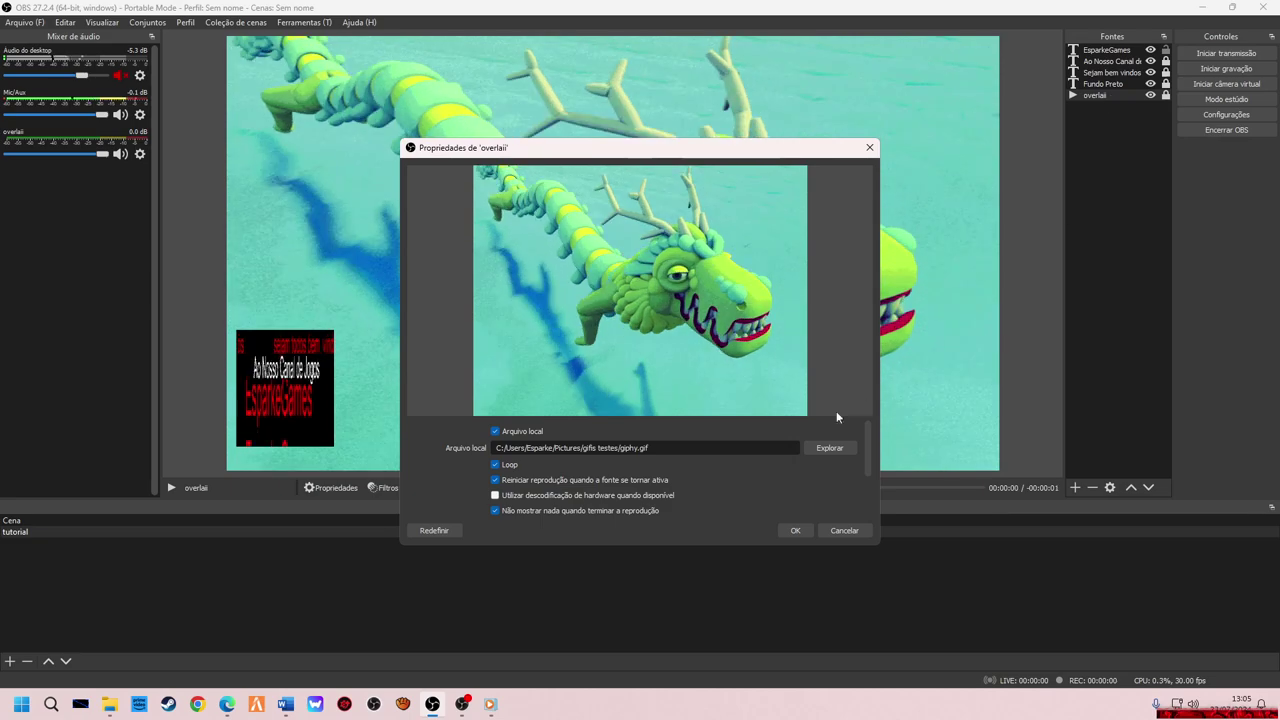
click(829, 448)
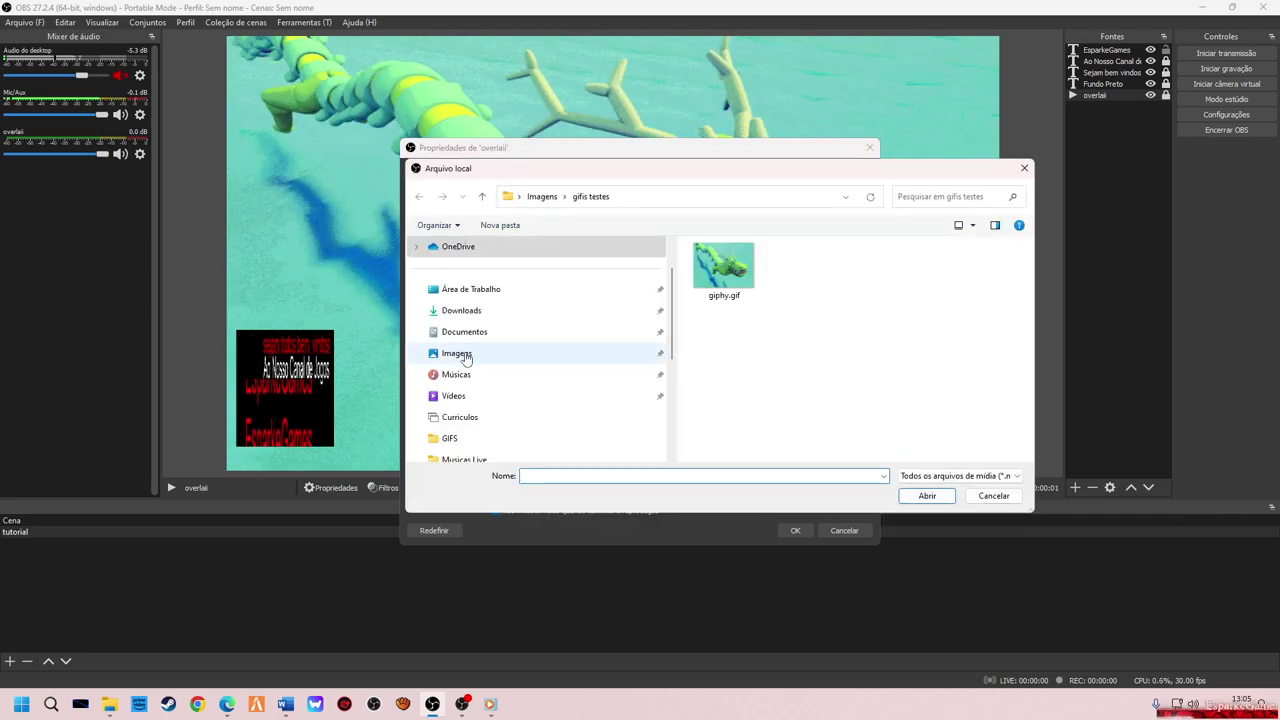
scroll(483, 330, down, 4)
click(595, 395)
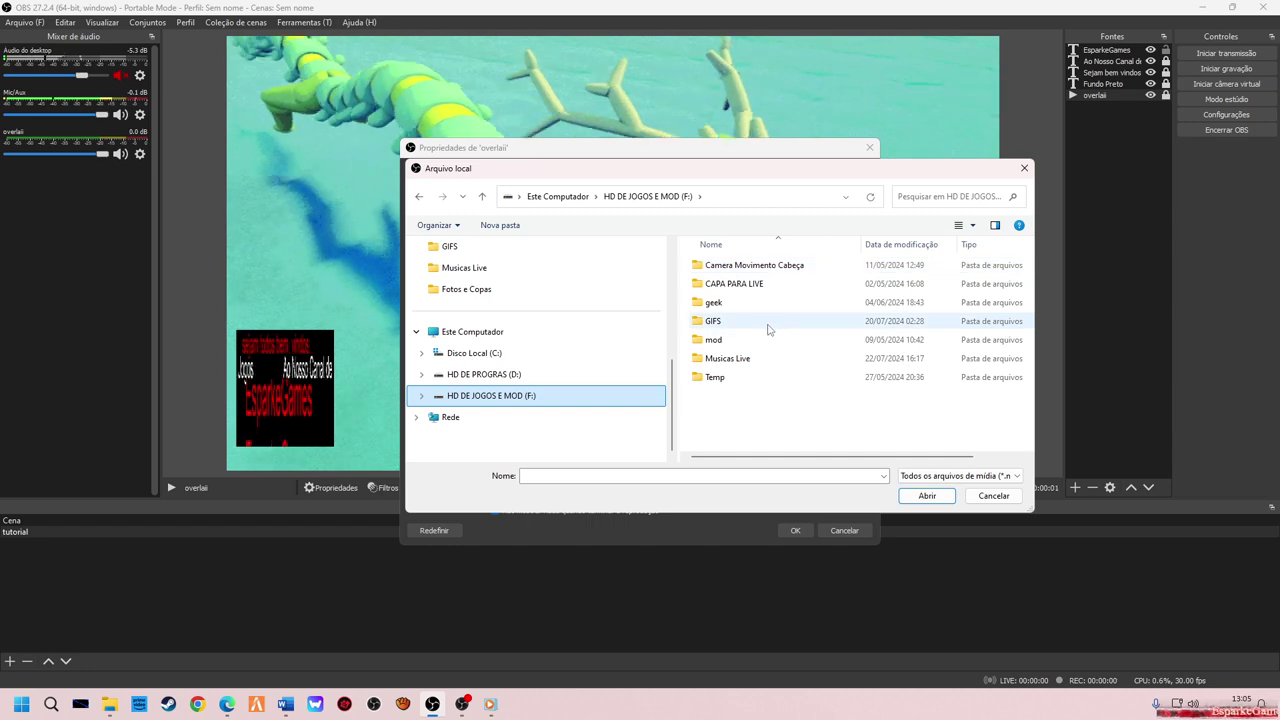
double_click(731, 321)
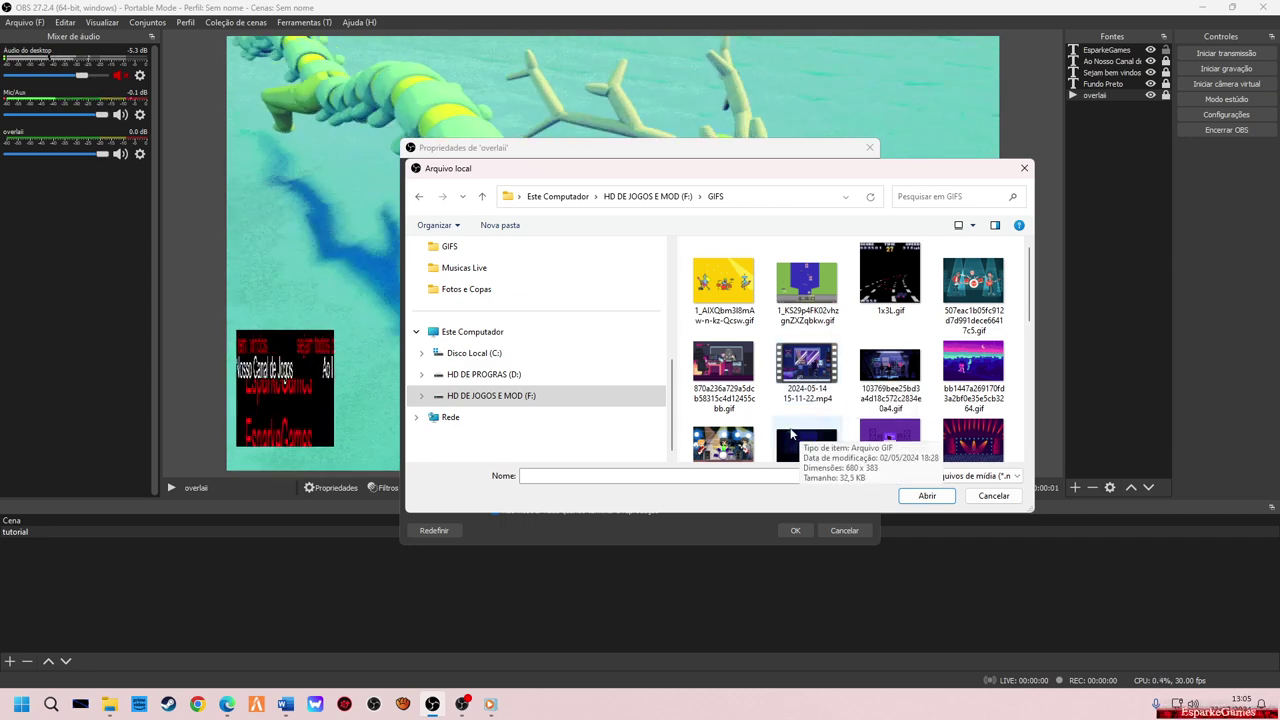
click(724, 370)
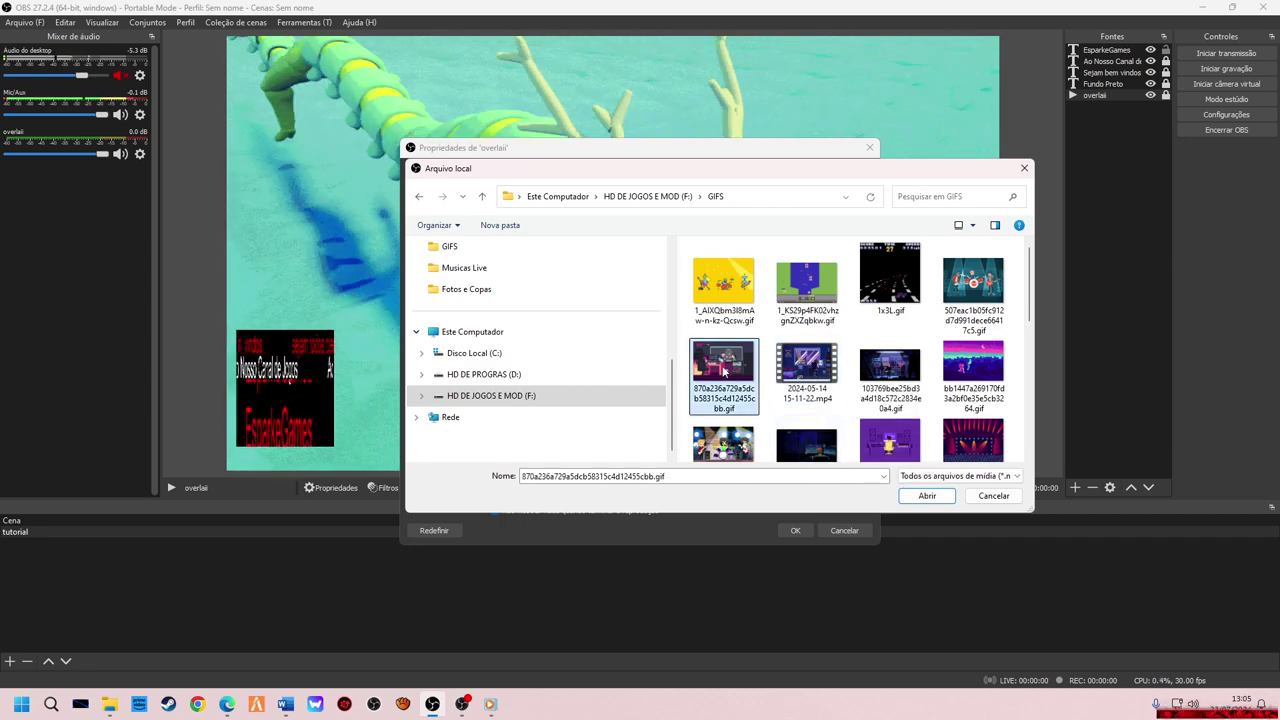
click(929, 496)
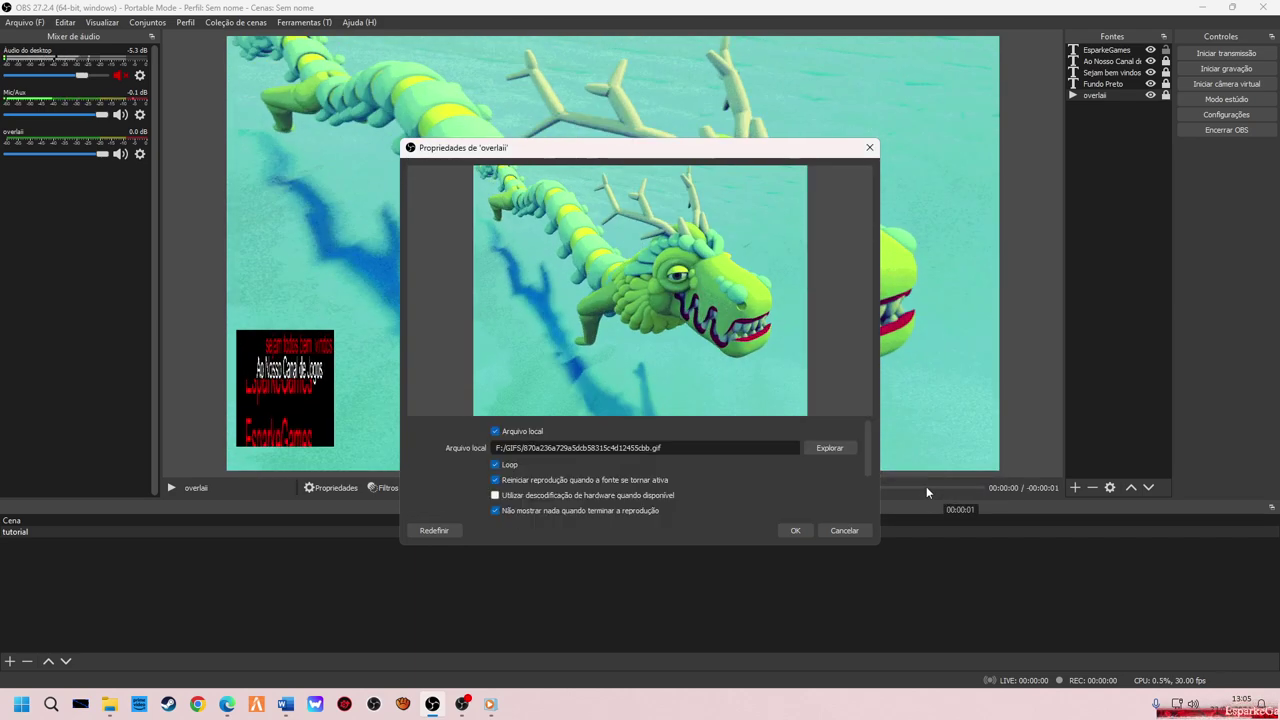
click(787, 531)
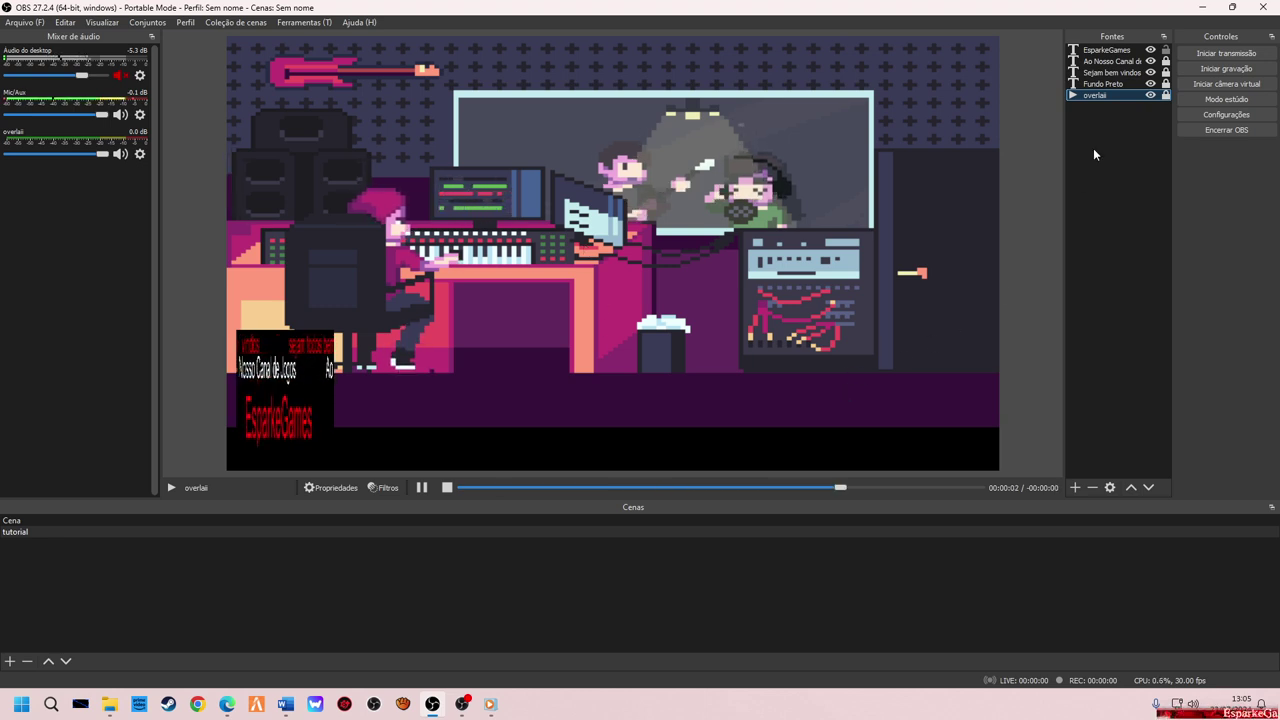
Unlock the overlaii source and resize it to the canvas's right and bottom edges so it fills the whole canvas.
click(1165, 97)
drag(965, 252, 958, 252)
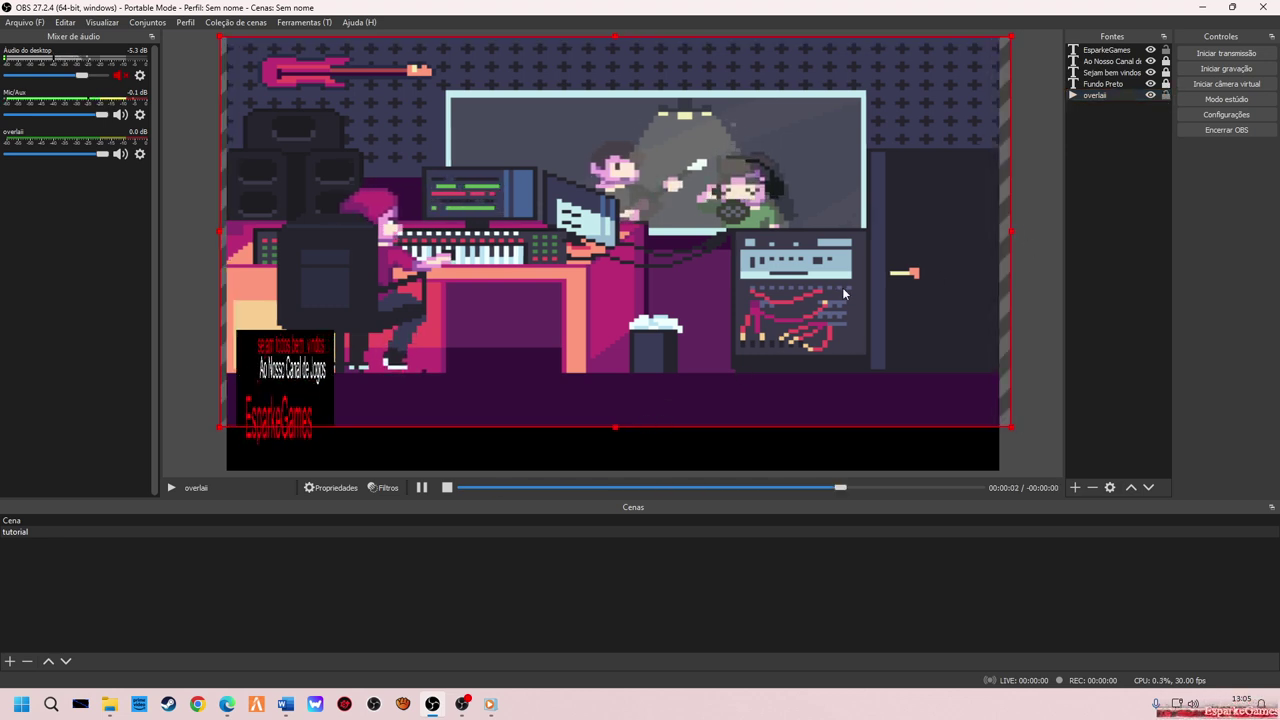
key(ctrl+z)
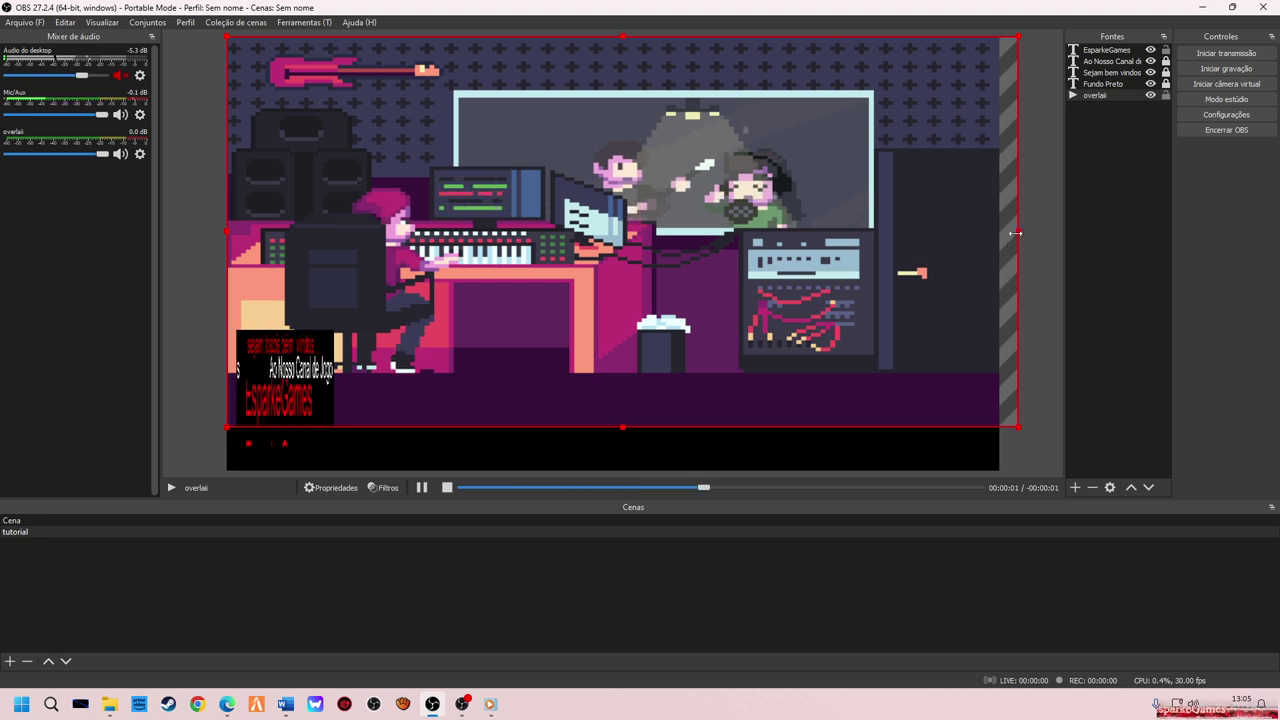
drag(1015, 233, 999, 236)
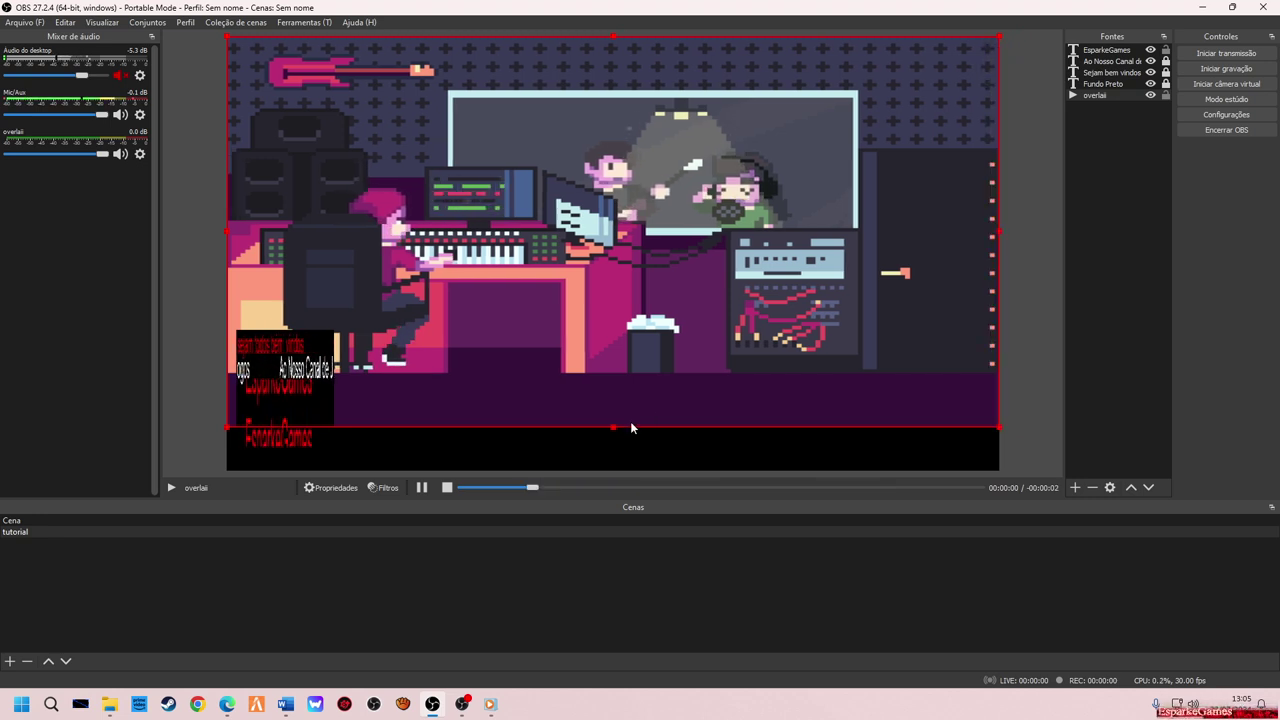
drag(614, 427, 626, 469)
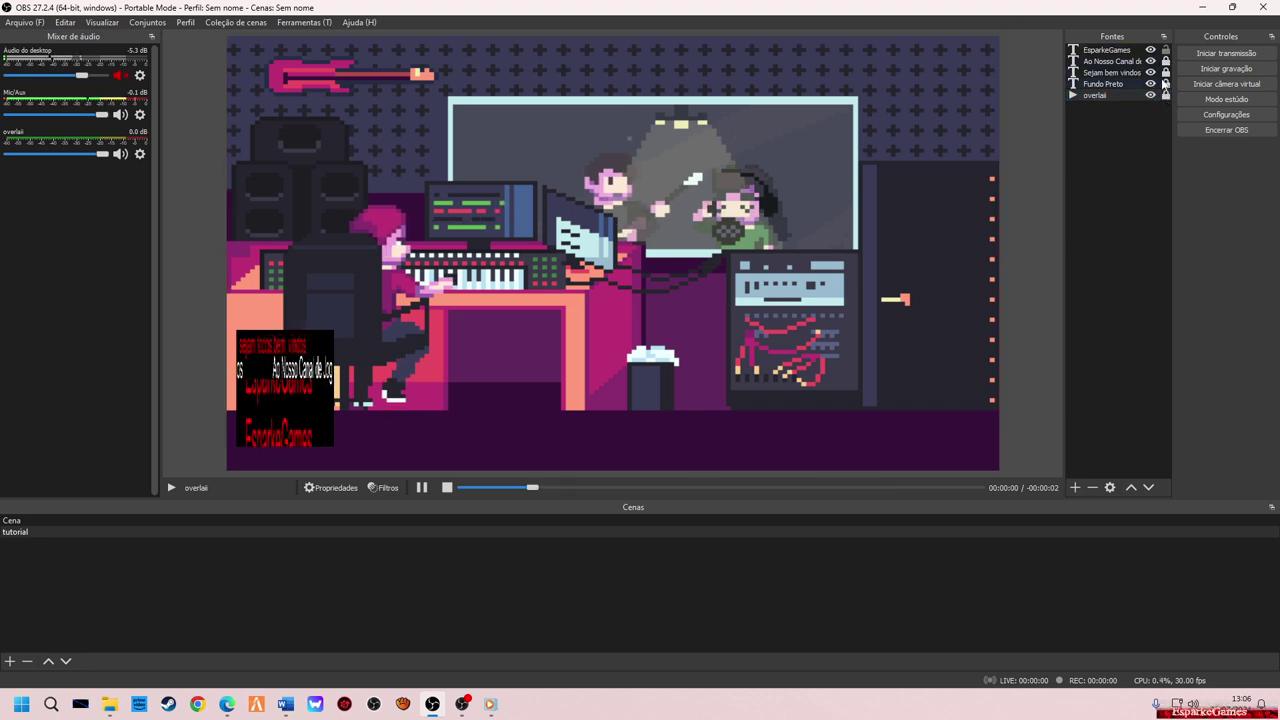
Move the Fundo Preto block into the opening under the desk and resize it to fit that opening.
click(1124, 85)
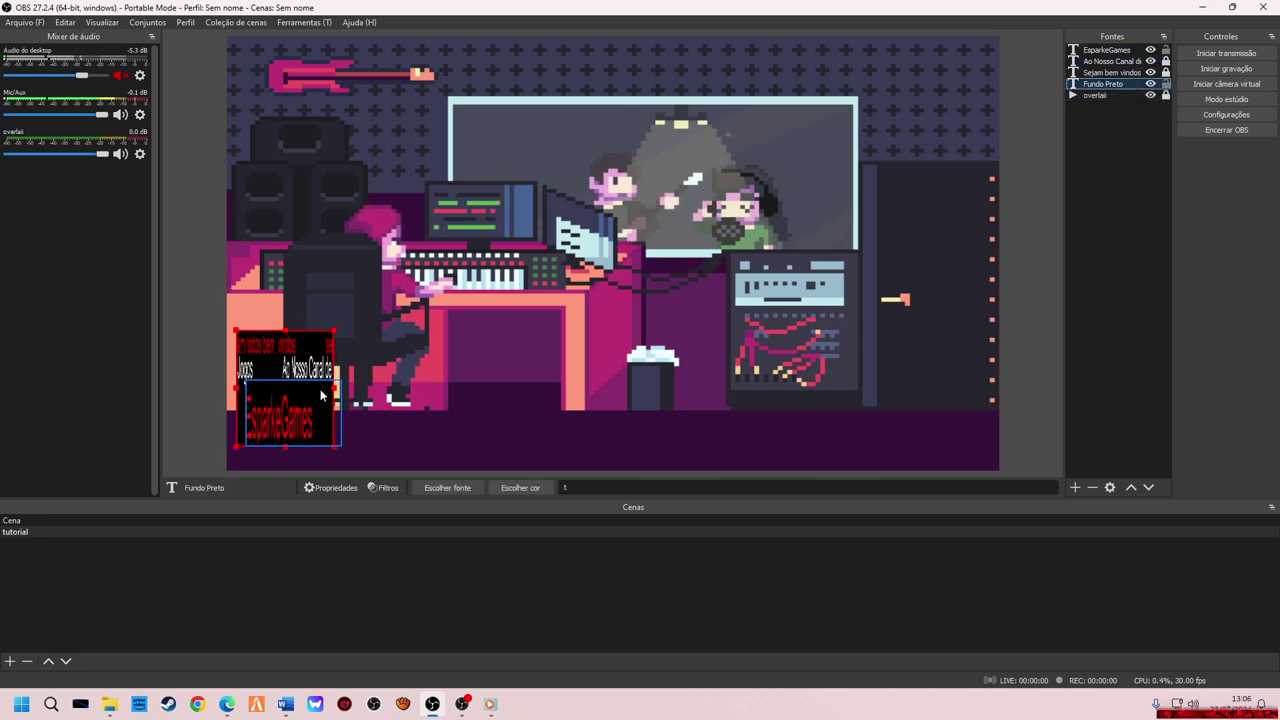
drag(307, 342, 530, 324)
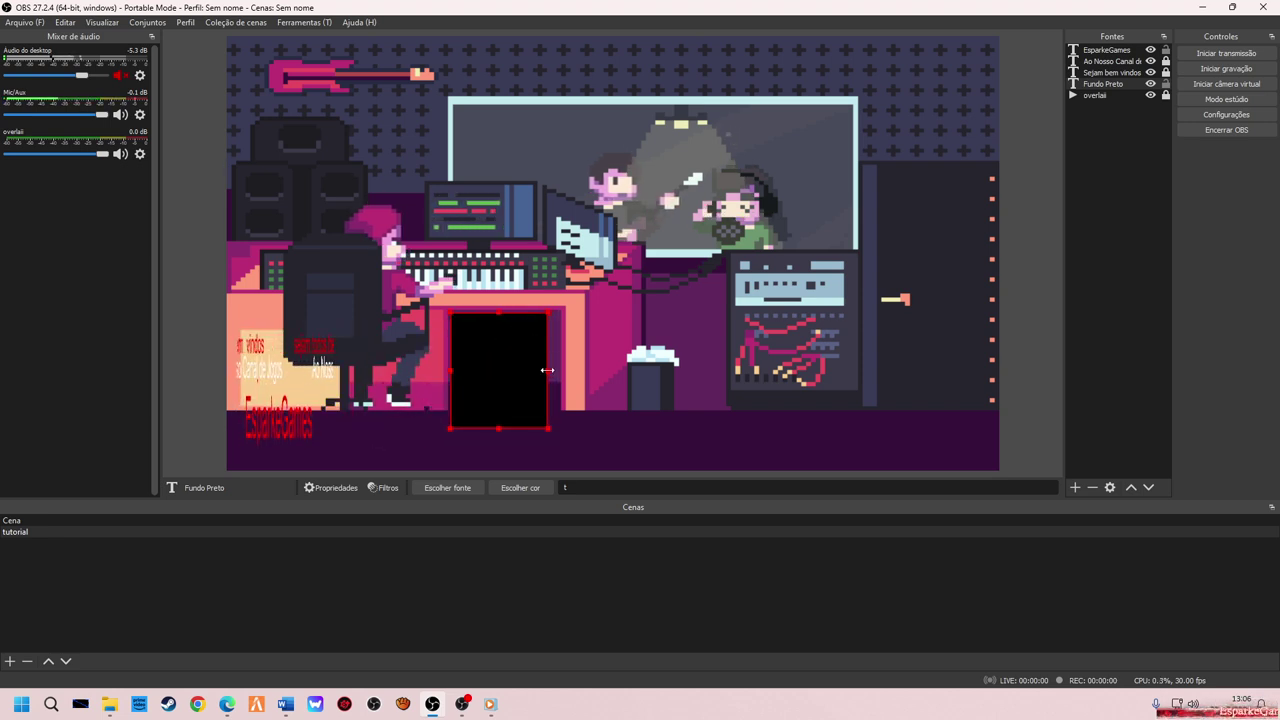
drag(547, 370, 548, 371)
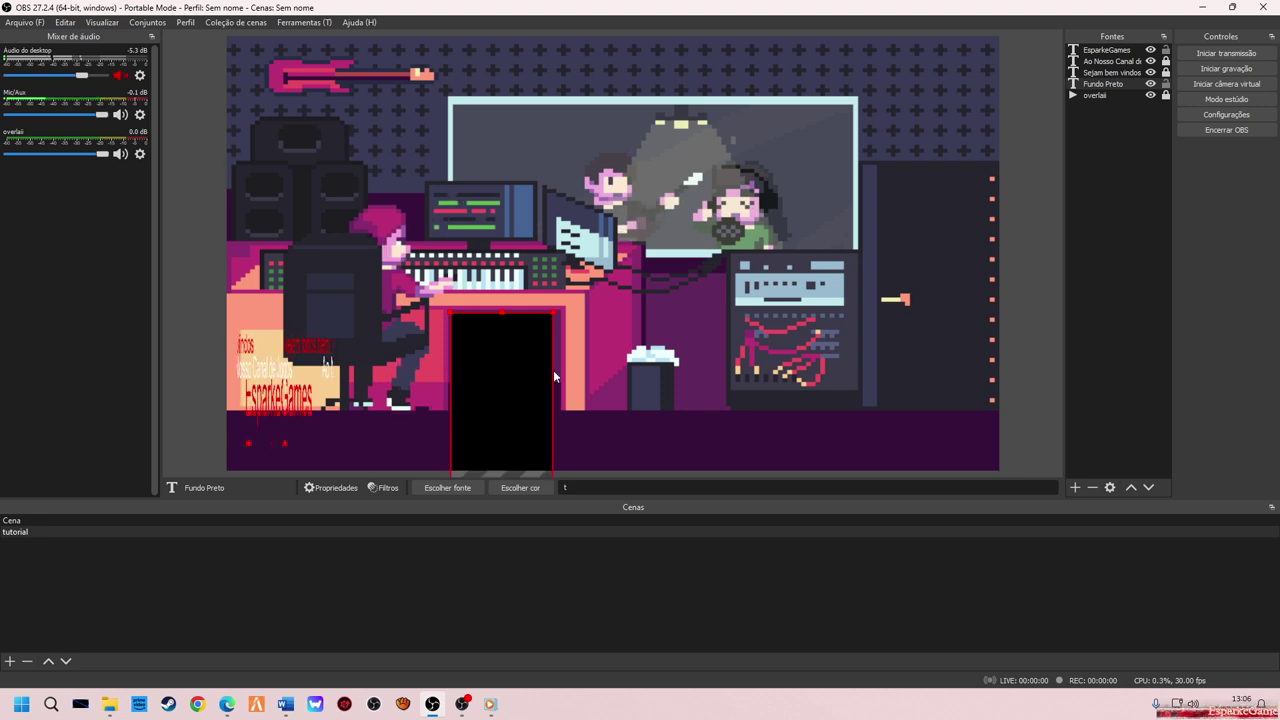
drag(553, 370, 554, 371)
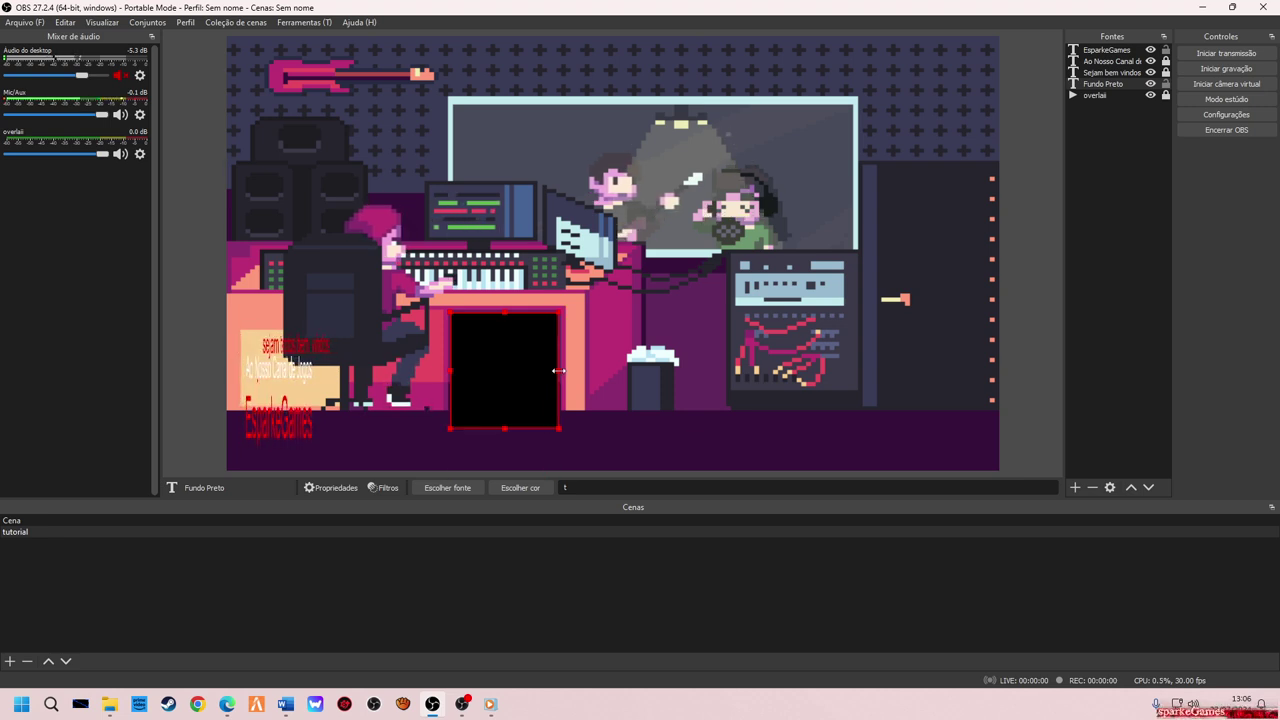
drag(504, 428, 507, 419)
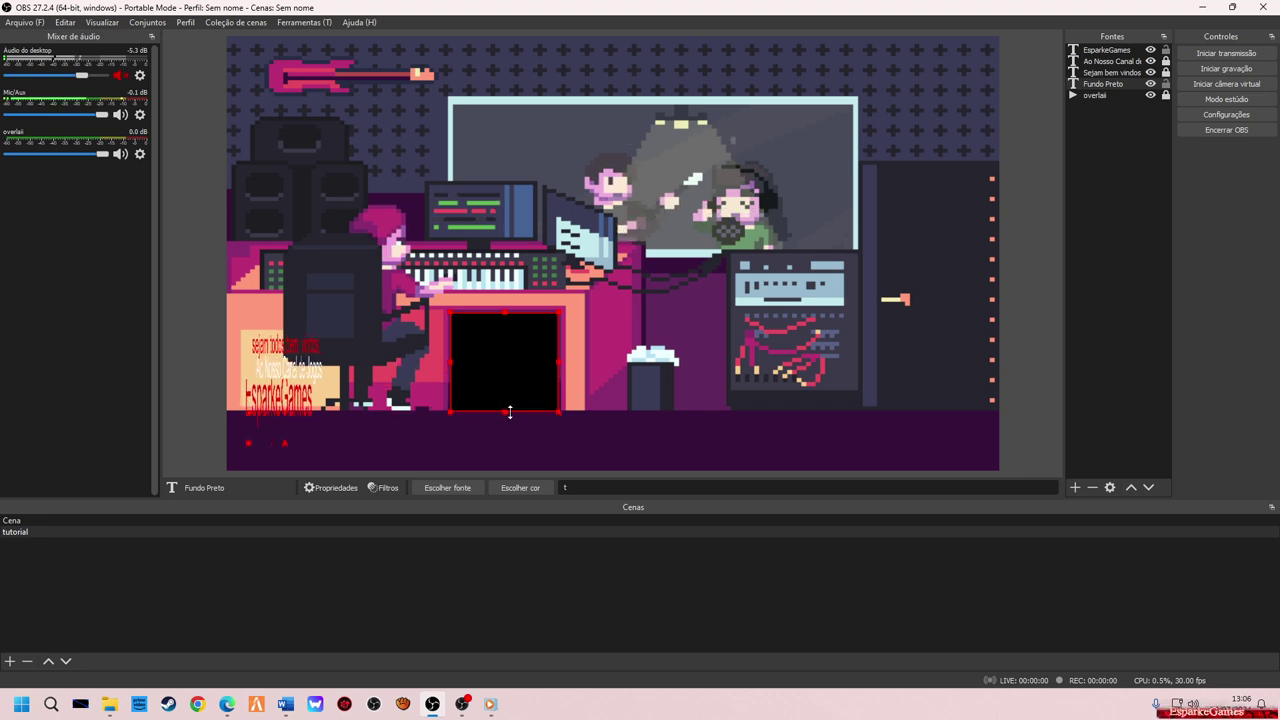
click(577, 423)
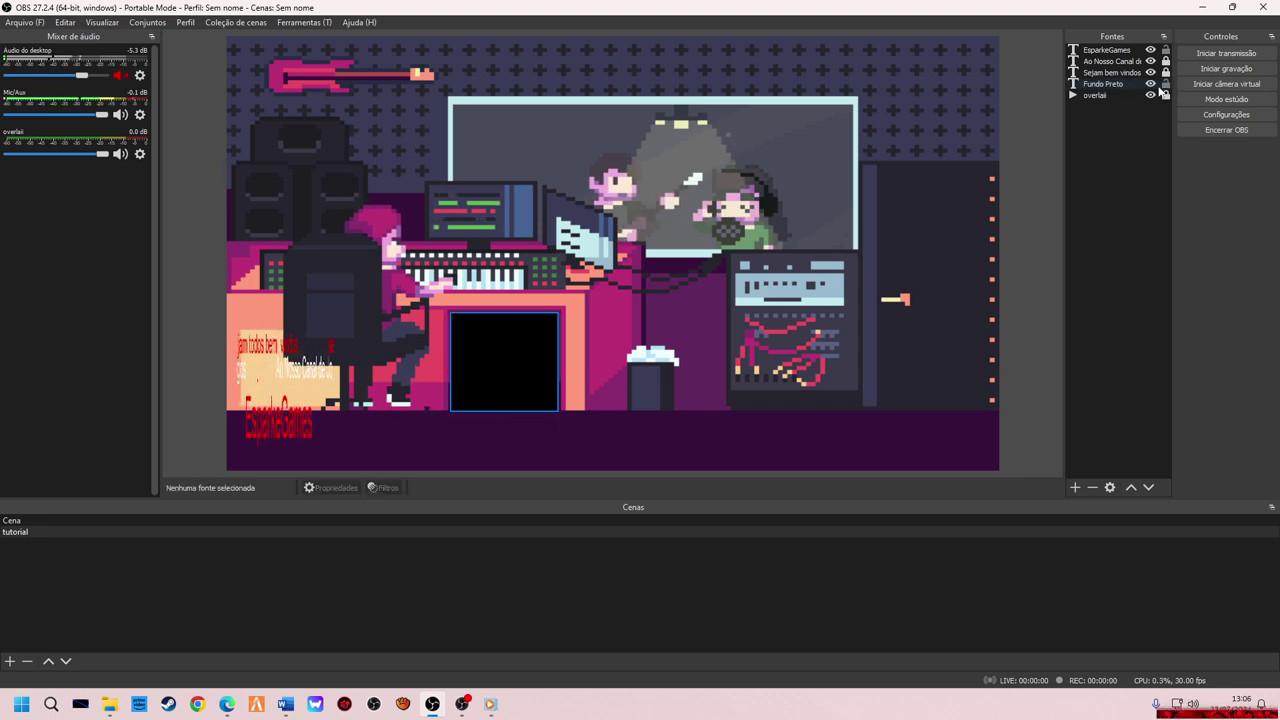
Move the EsparkeGames text onto the black block under the desk, widen it and crop its right edge to the block's width.
click(1125, 52)
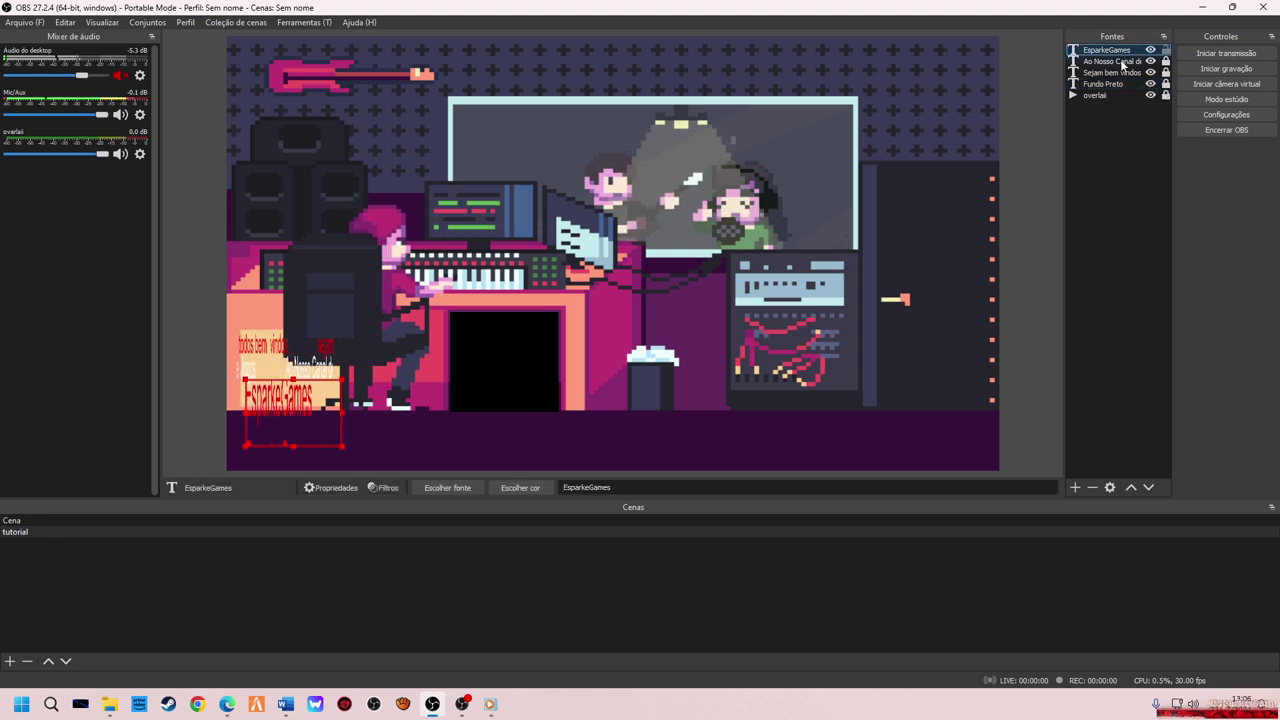
drag(284, 424, 493, 378)
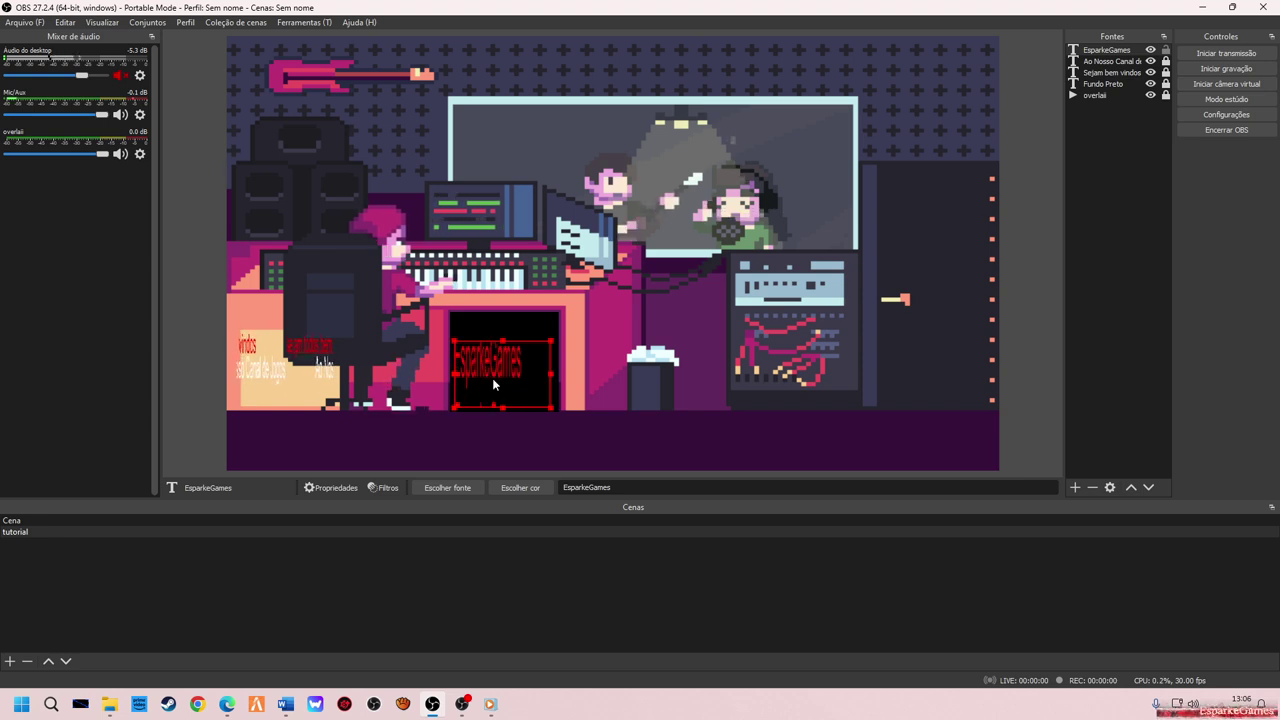
drag(549, 372, 585, 369)
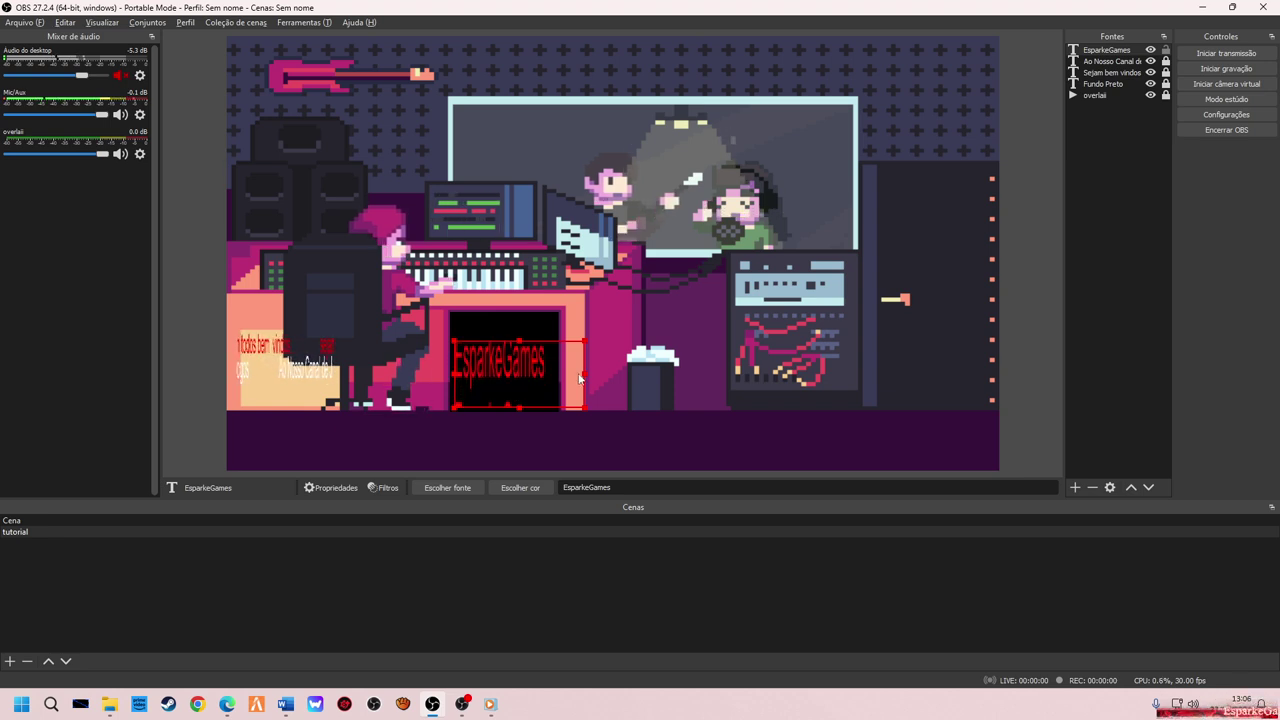
drag(584, 374, 558, 376)
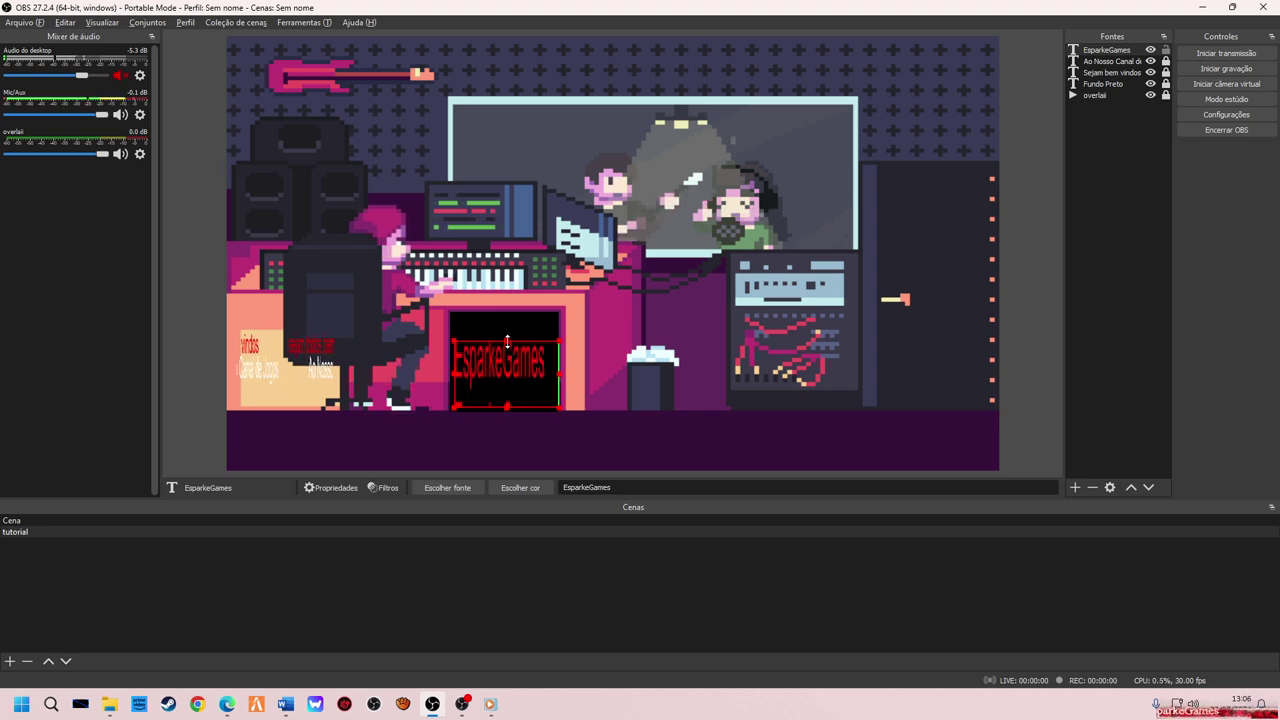
Crop the upper edge of the EsparkeGames text so it occupies only the lower part of the black block.
drag(507, 361, 507, 366)
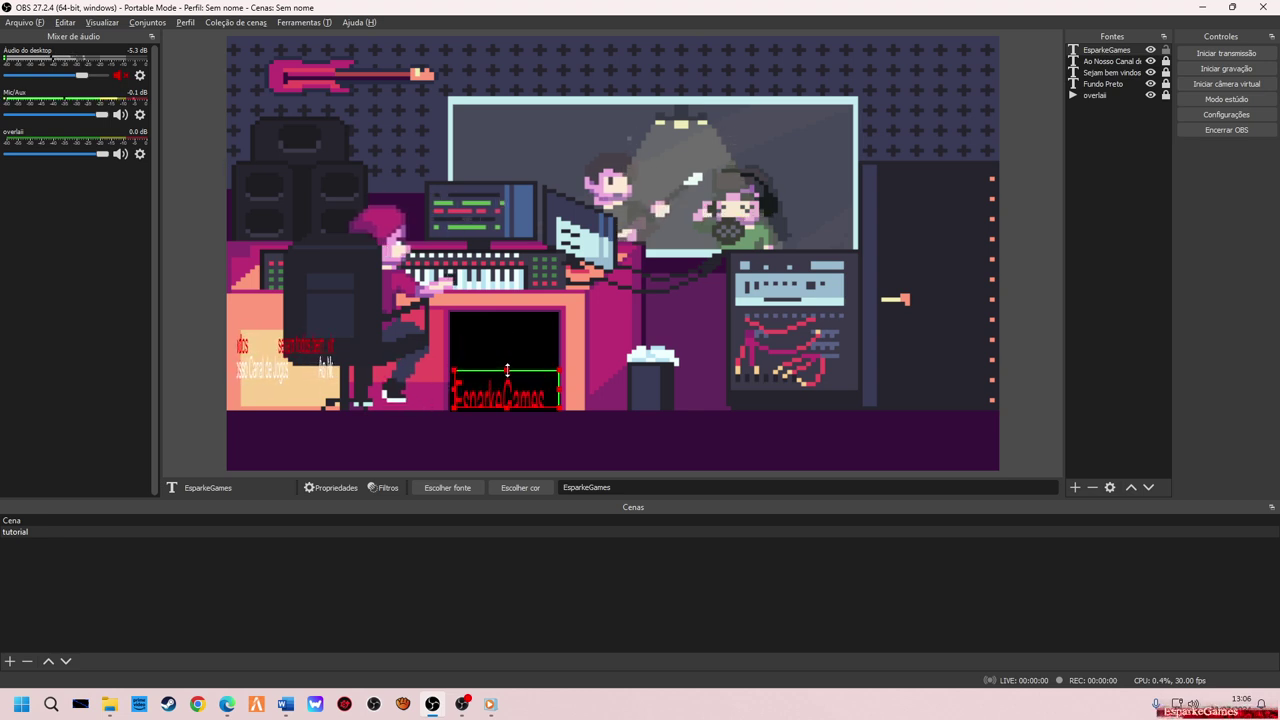
drag(507, 355, 510, 350)
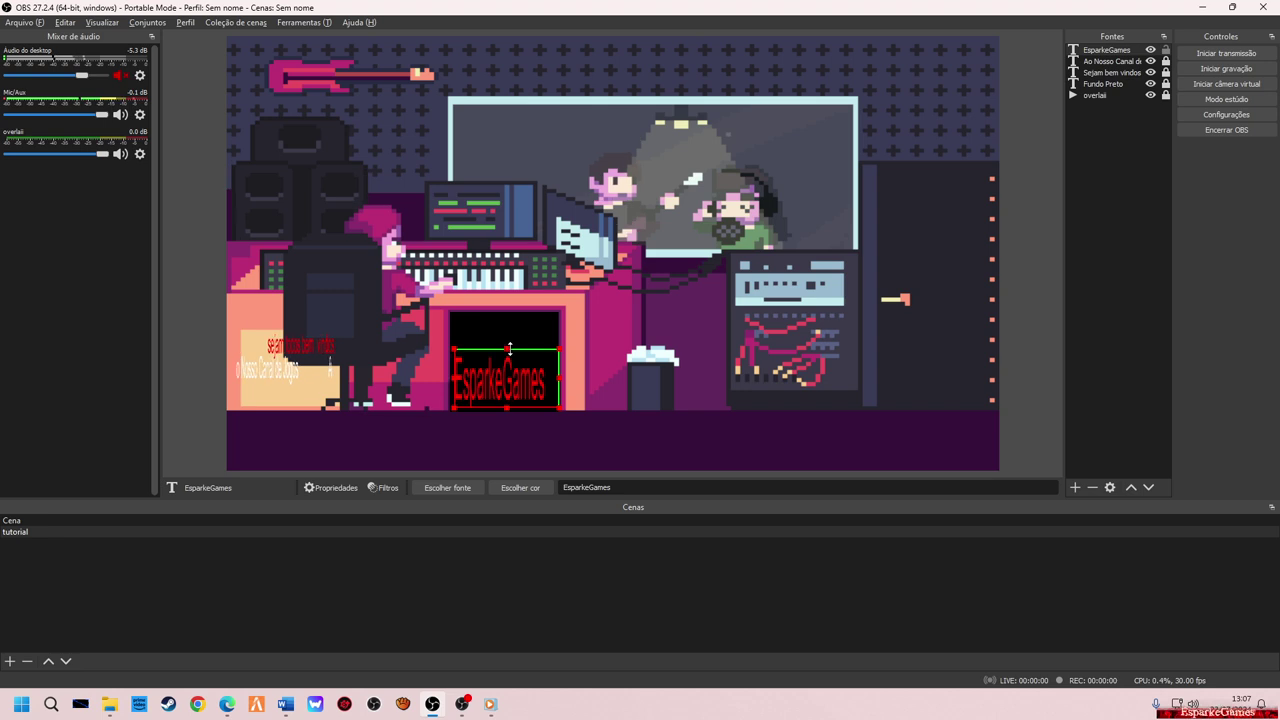
click(586, 391)
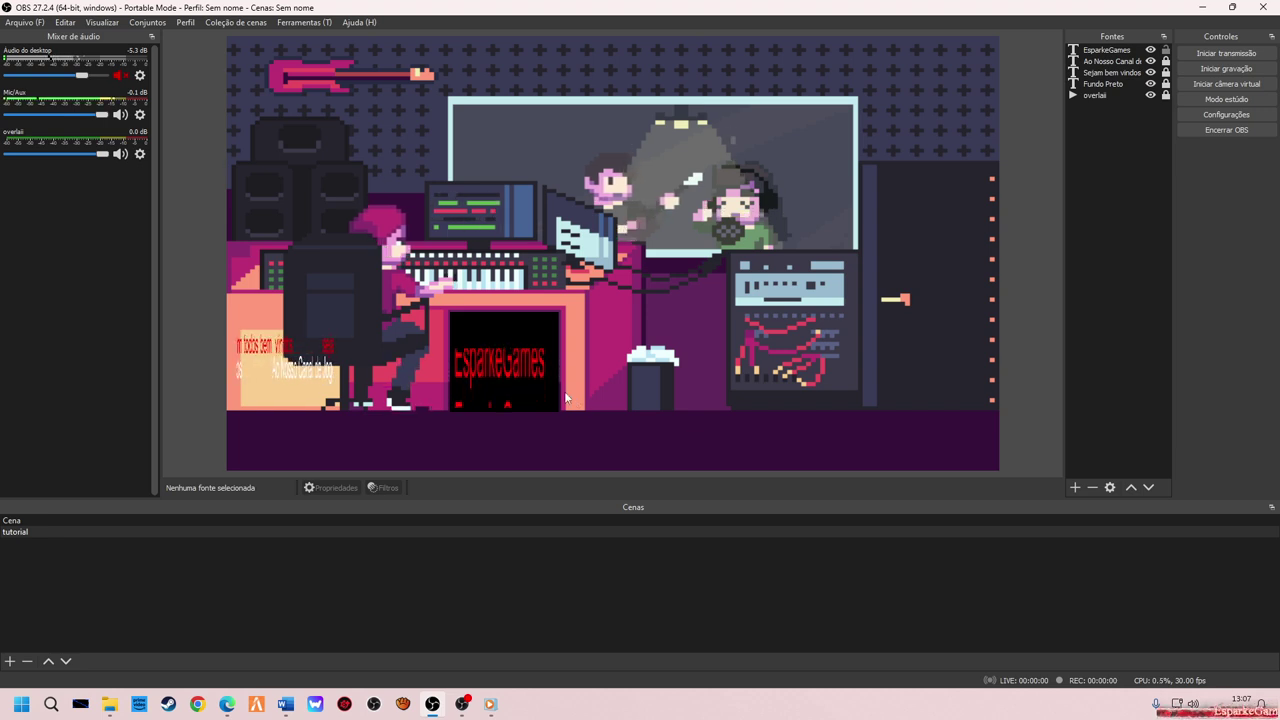
click(520, 376)
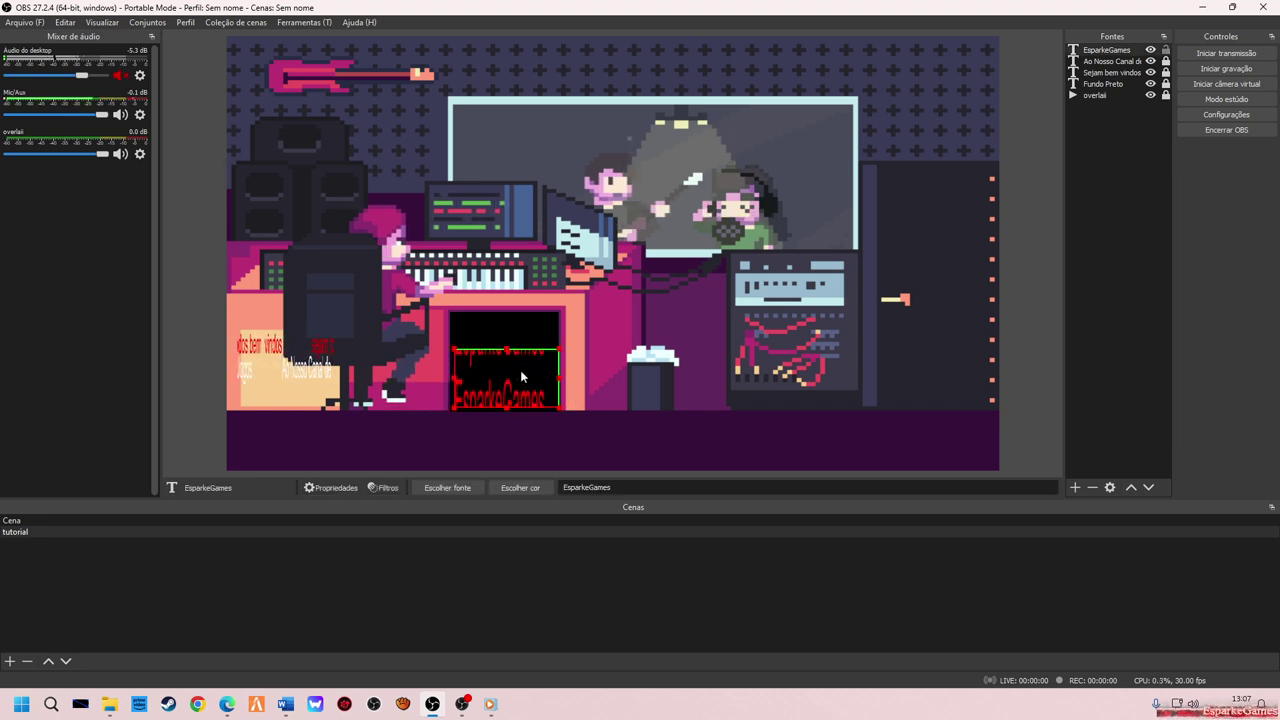
drag(504, 345, 506, 355)
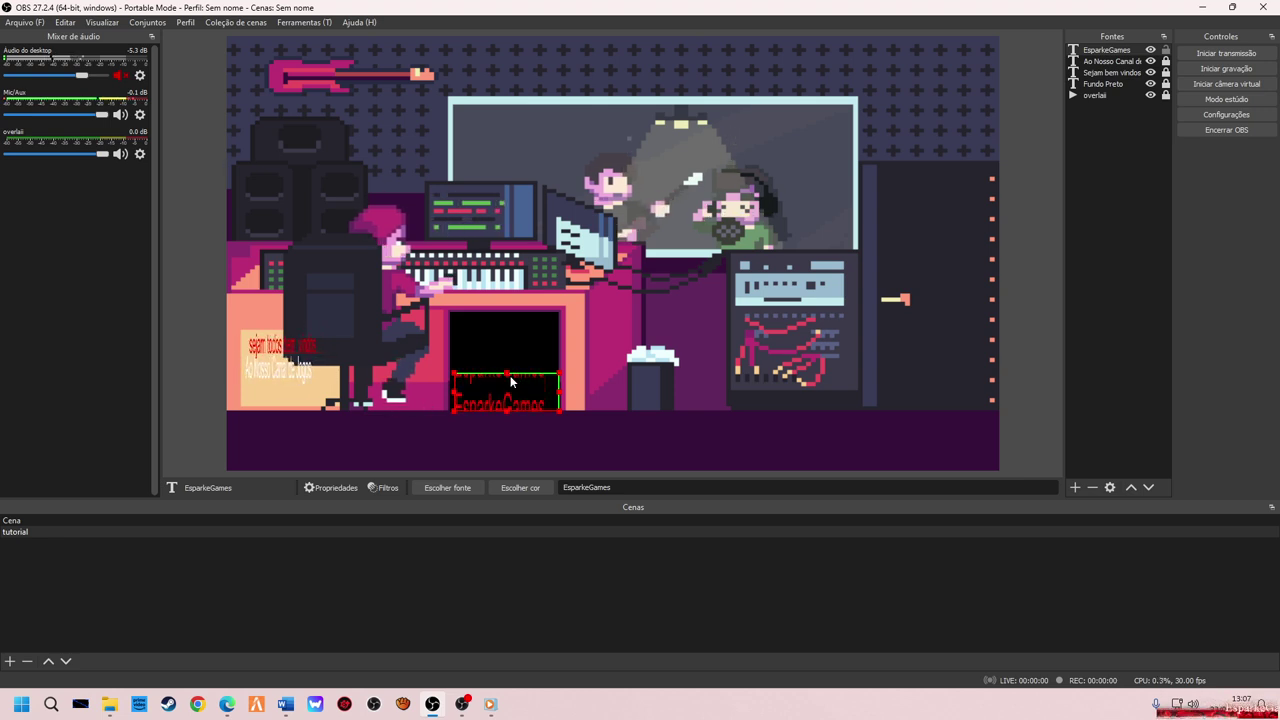
drag(507, 372, 507, 381)
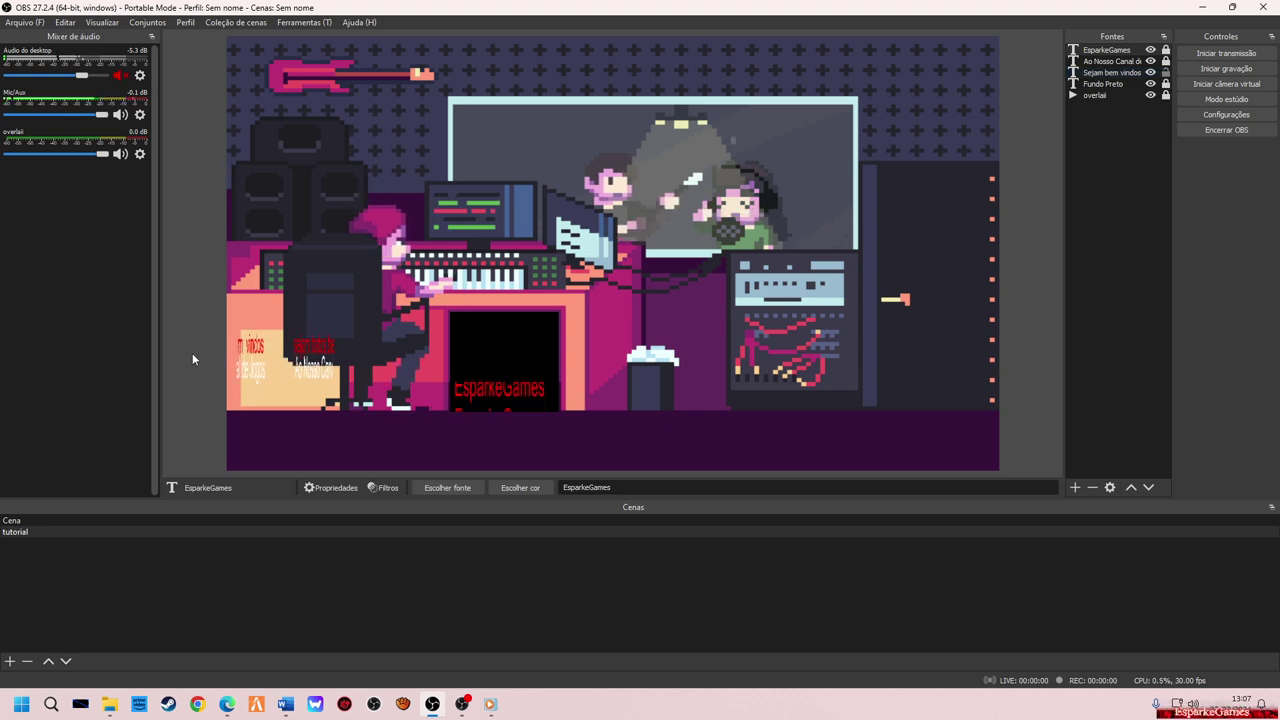
Move the "Sejam bem vindos" text to the upper part of the black block and widen it to the block's width.
drag(296, 398, 507, 331)
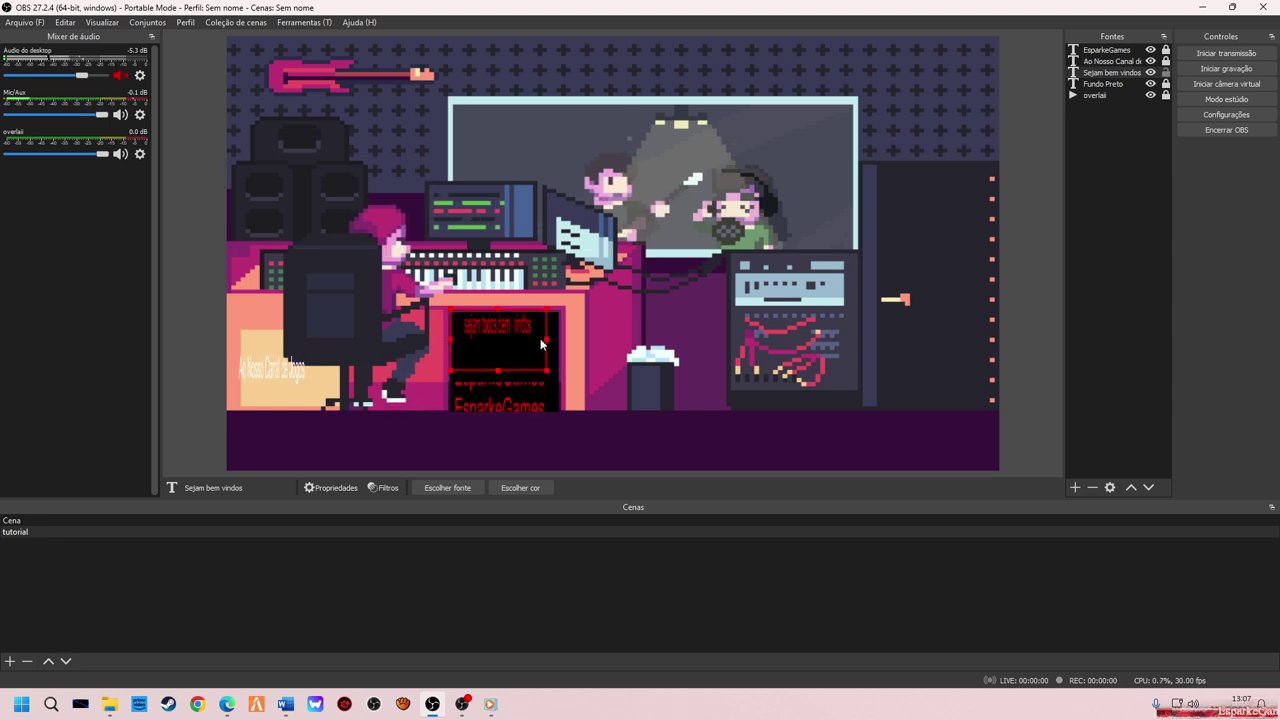
drag(548, 336, 560, 336)
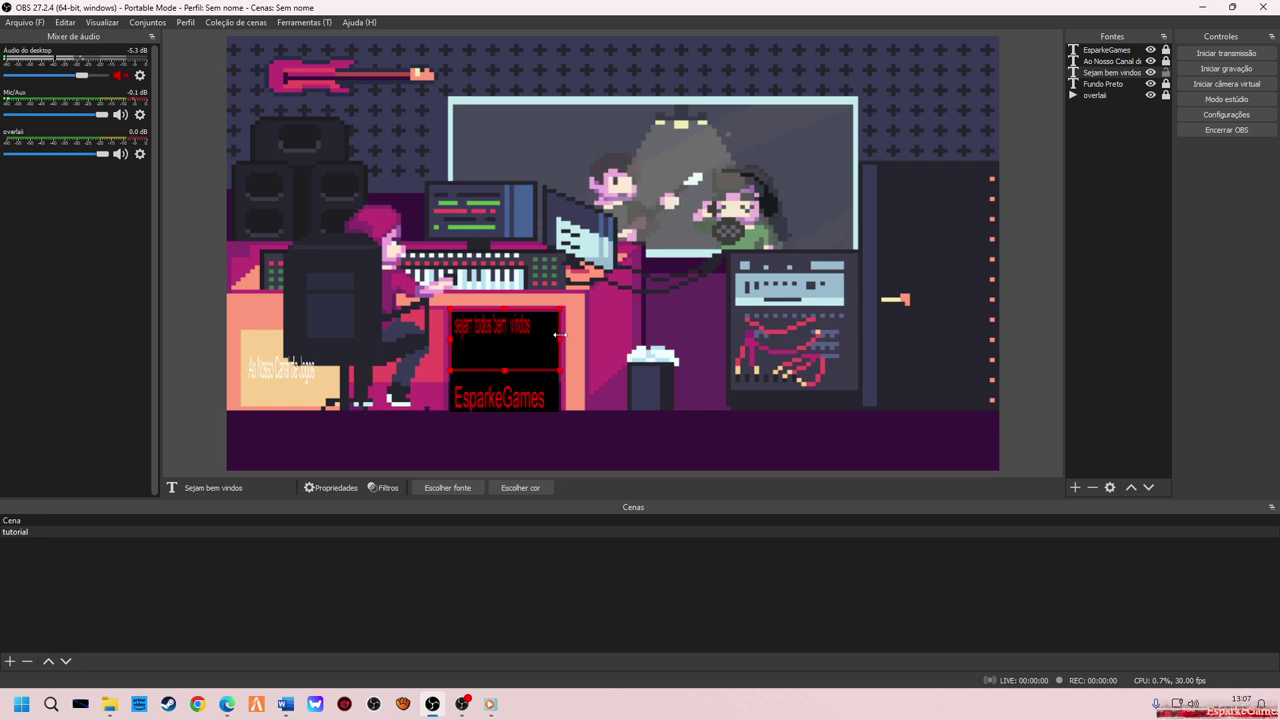
click(583, 334)
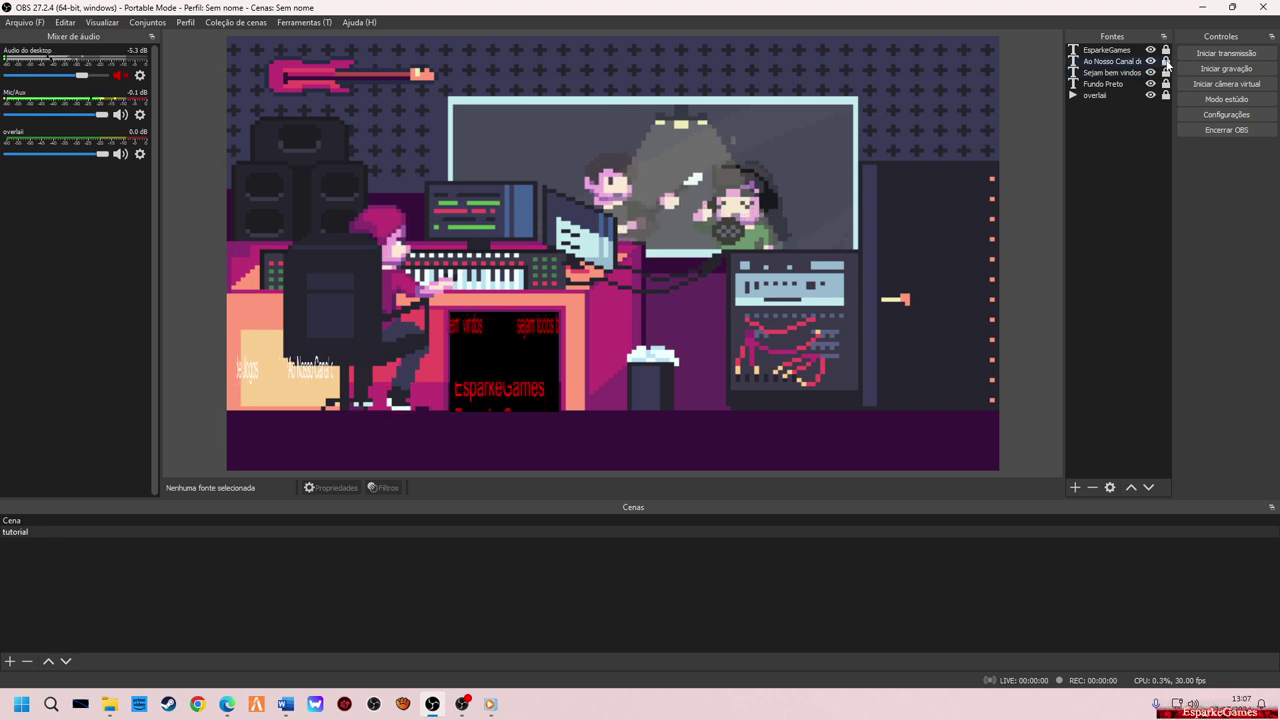
Place the "Ao Nosso Canal de Jogos" text in the black block between the other two text lines.
click(1120, 61)
drag(436, 372, 532, 357)
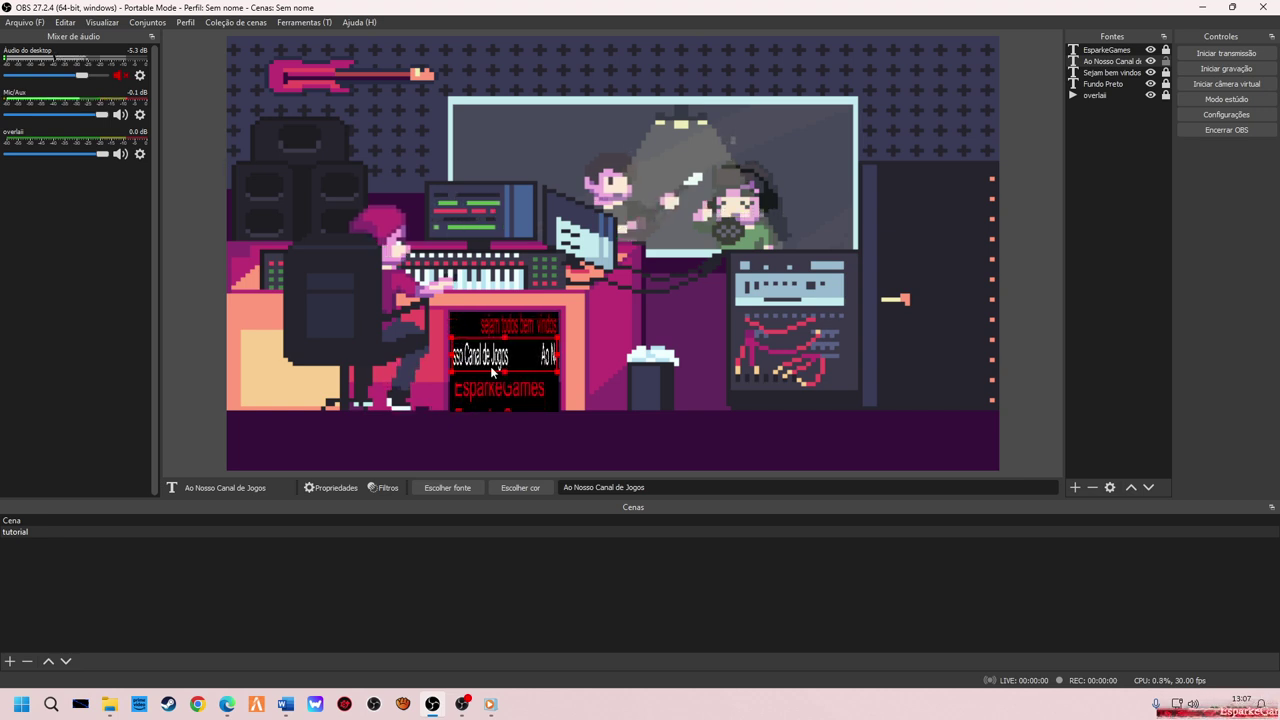
click(749, 324)
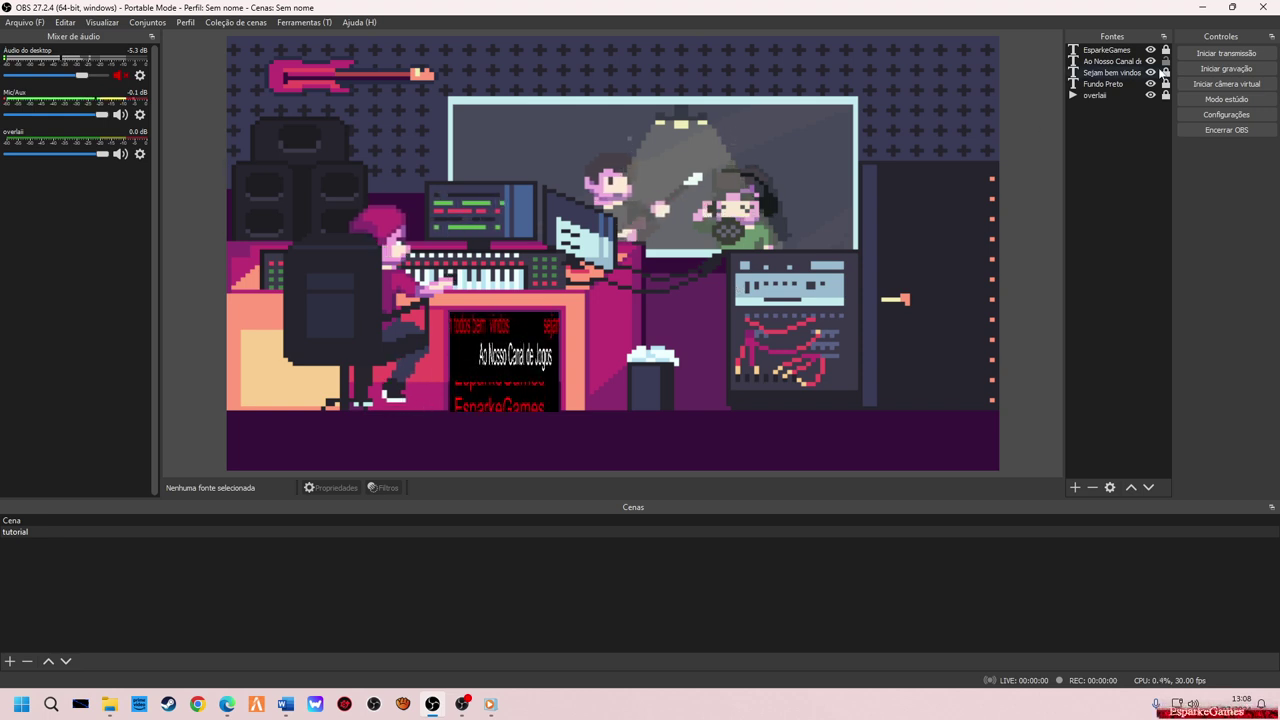
Add a looping media source named "tela imagem" that plays 1x3L.gif from the GIFS folder on drive F.
click(1072, 488)
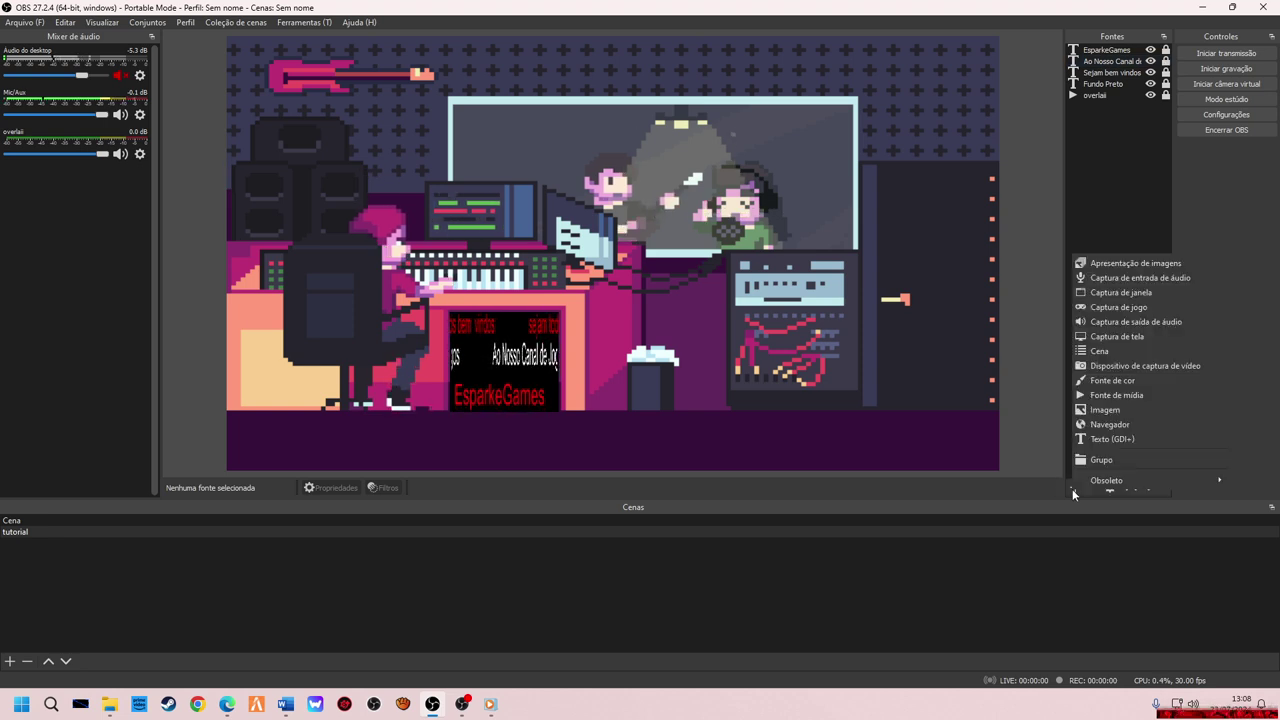
click(1120, 397)
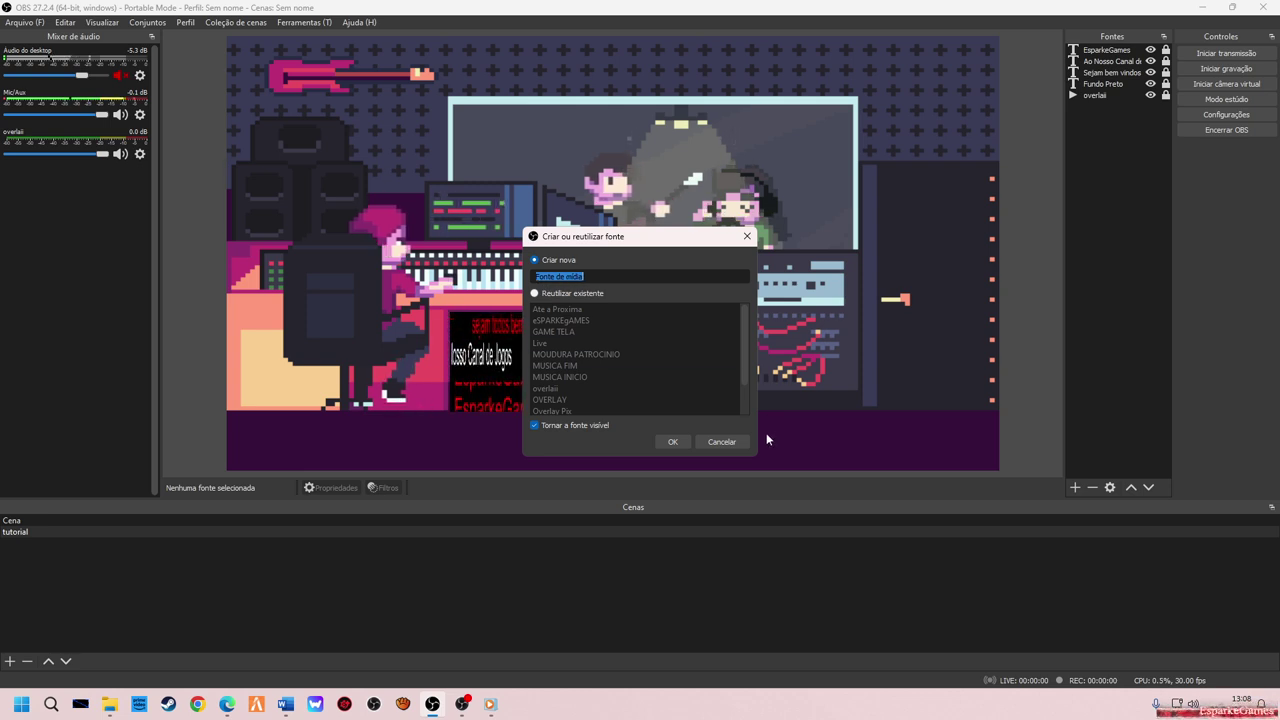
text(ela imagem)
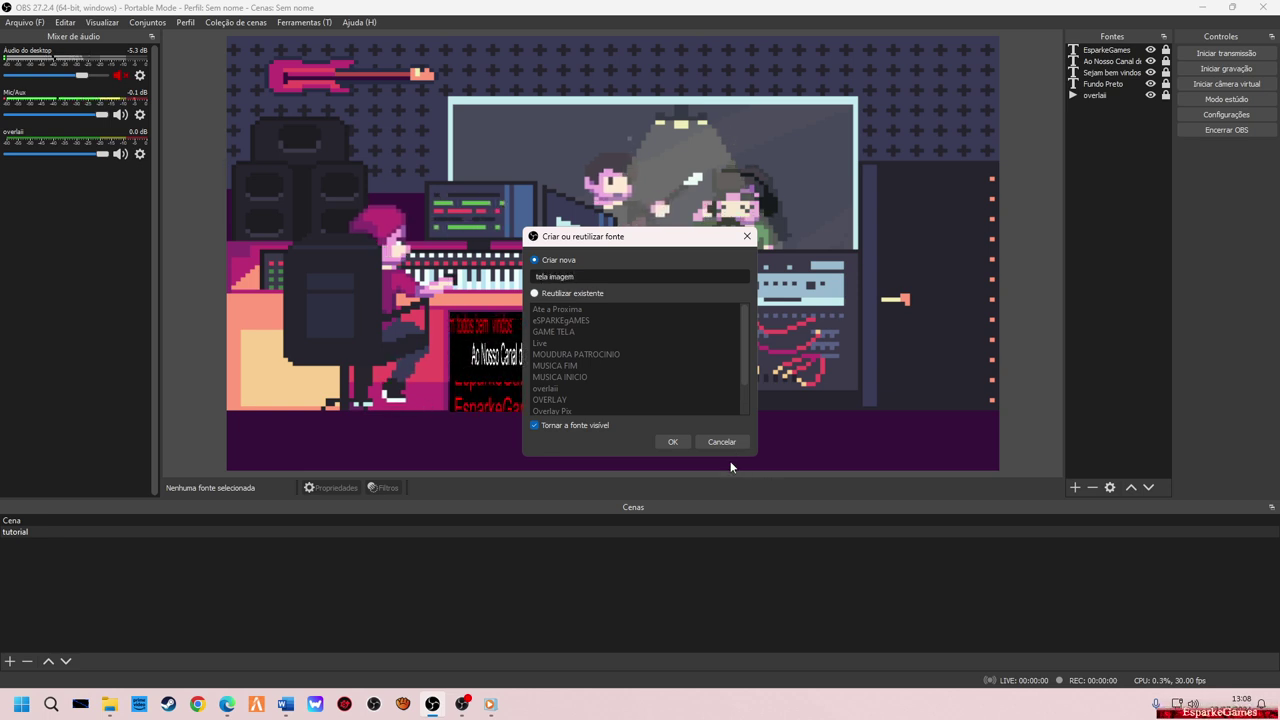
click(672, 442)
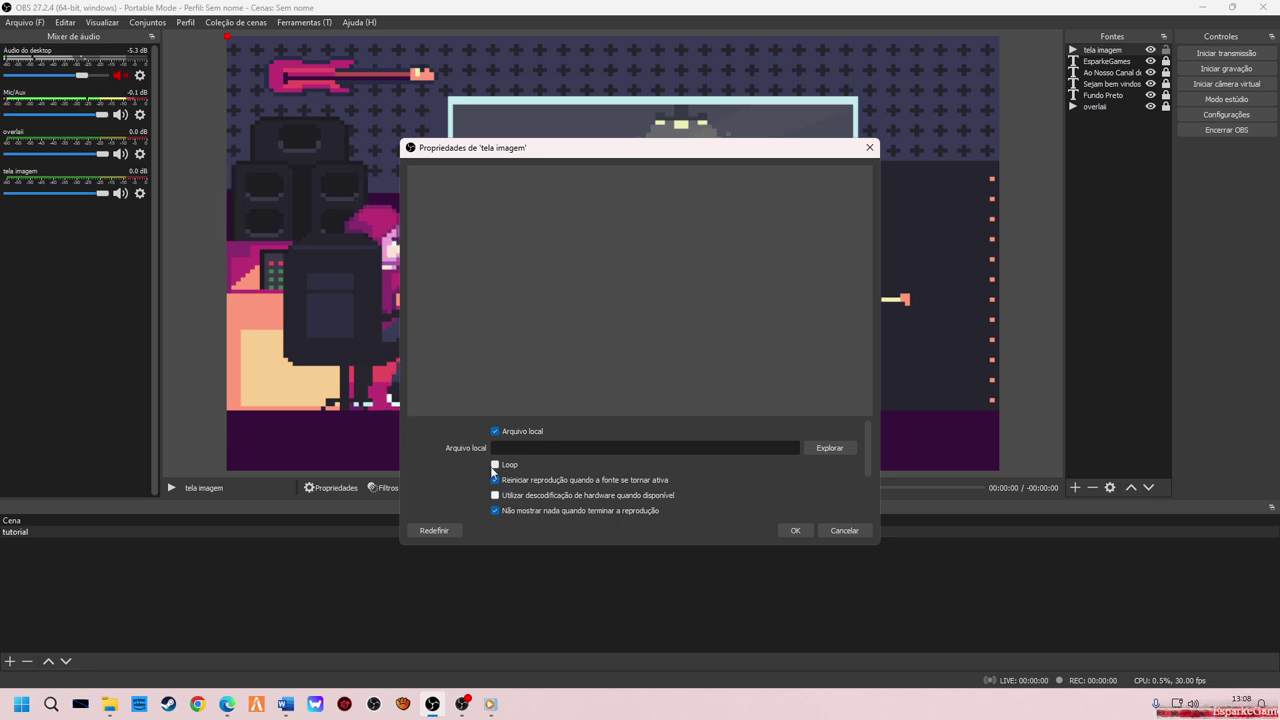
click(836, 449)
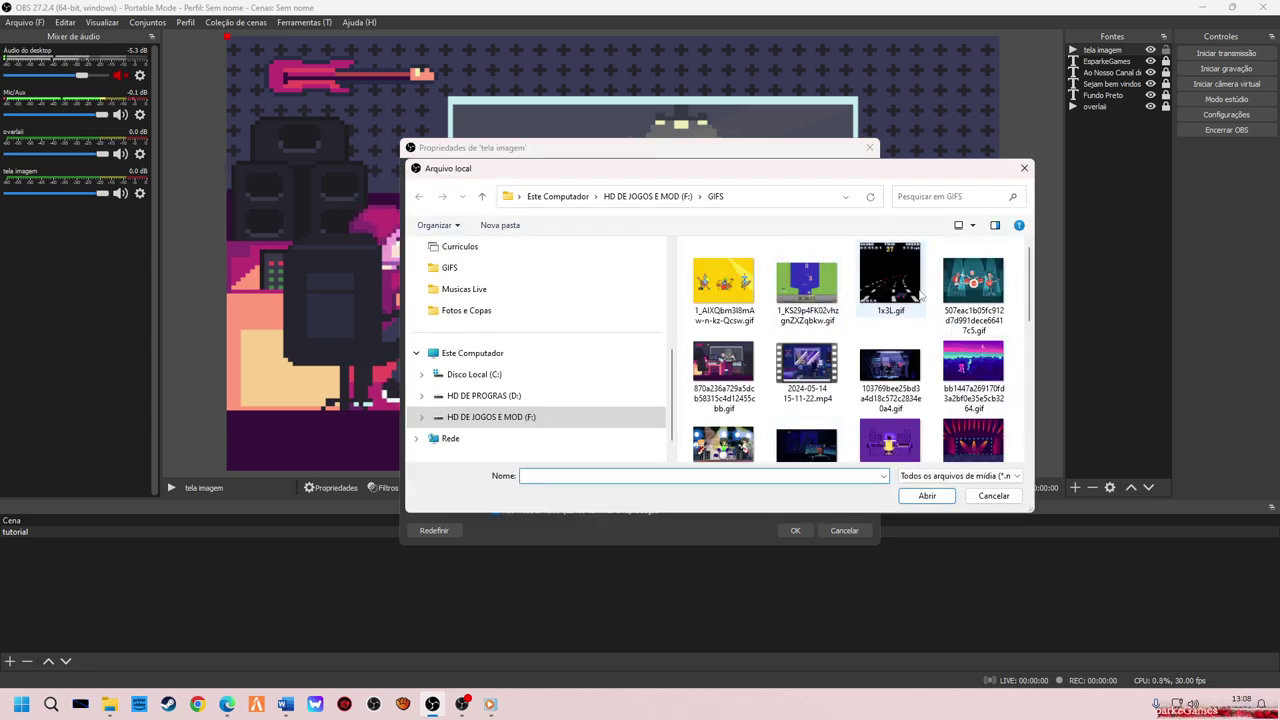
click(893, 285)
click(929, 497)
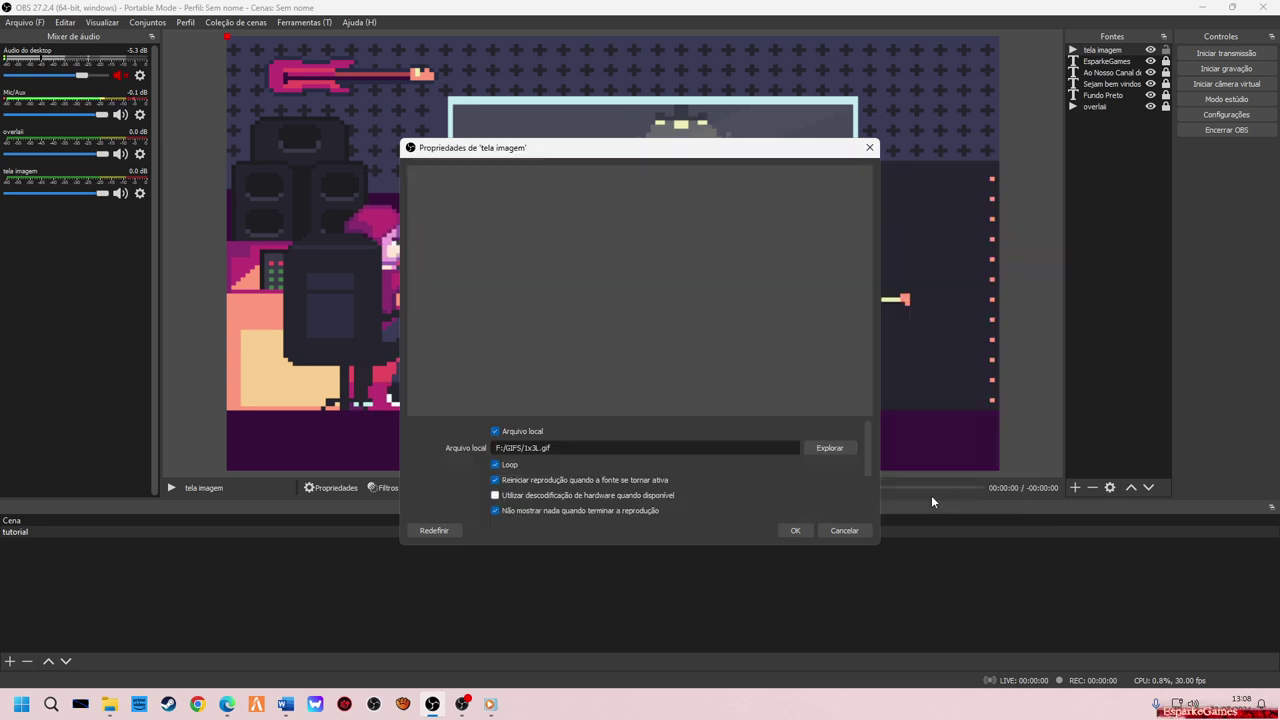
click(795, 530)
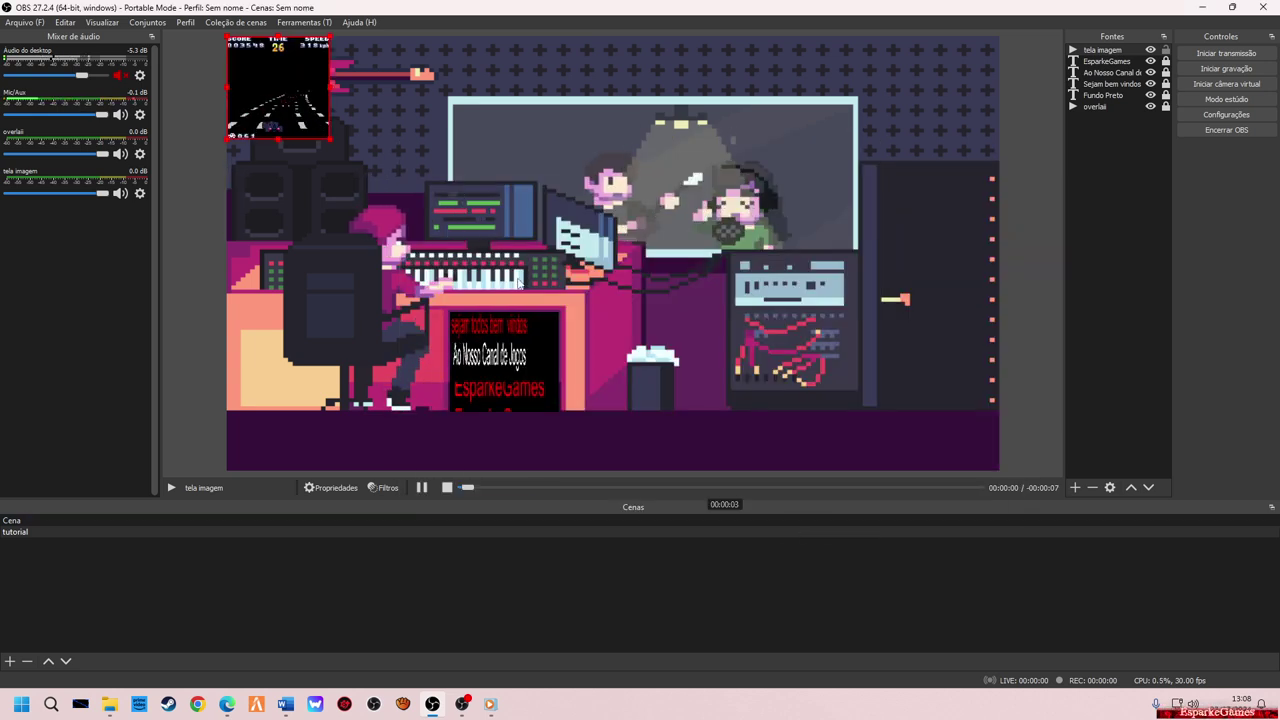
Move the "tela imagem" GIF over the computer monitor on the desk and resize it to fit the monitor's screen.
drag(288, 74, 496, 184)
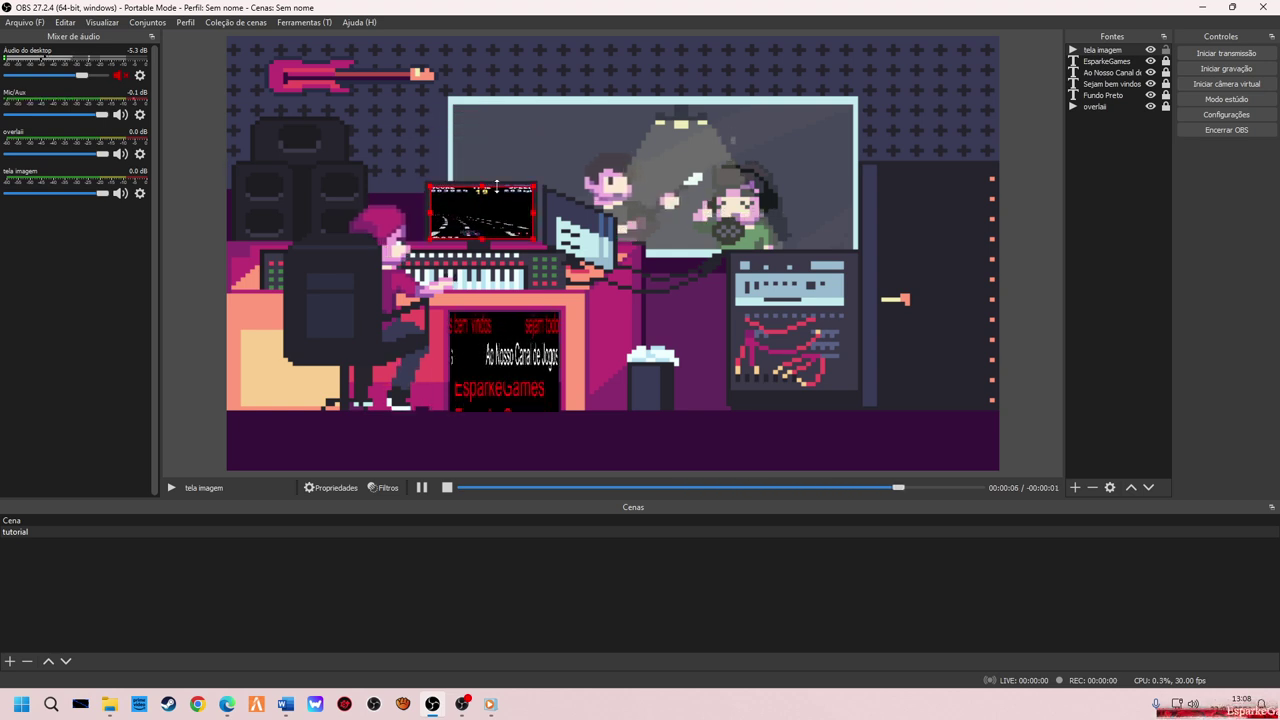
click(569, 156)
click(495, 226)
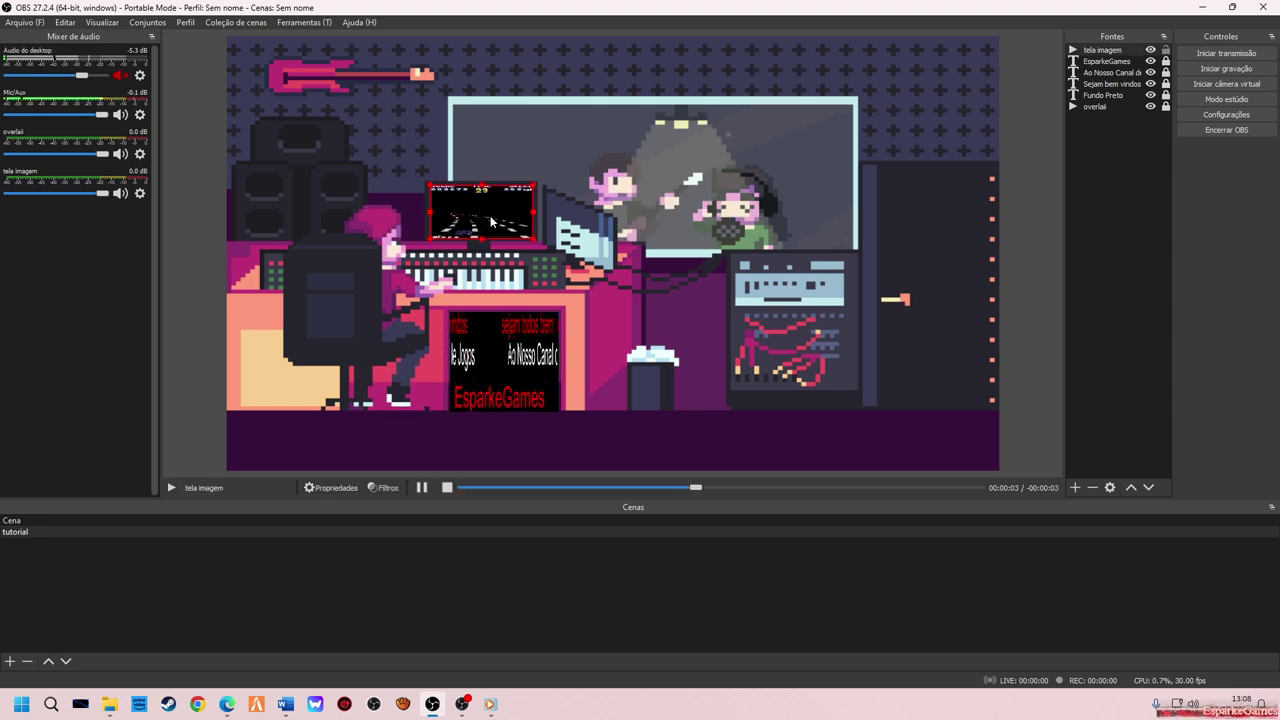
click(508, 135)
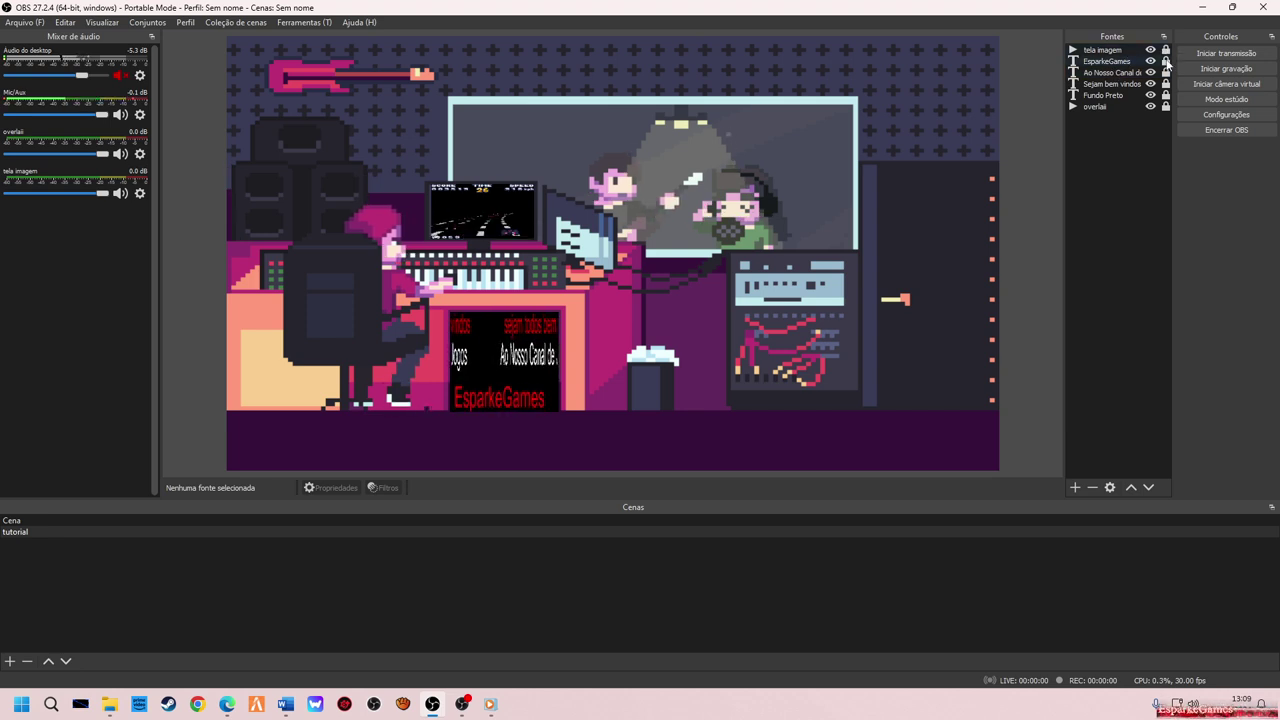
Change the color of the "EsparkeGames" text to blue.
double_click(1129, 63)
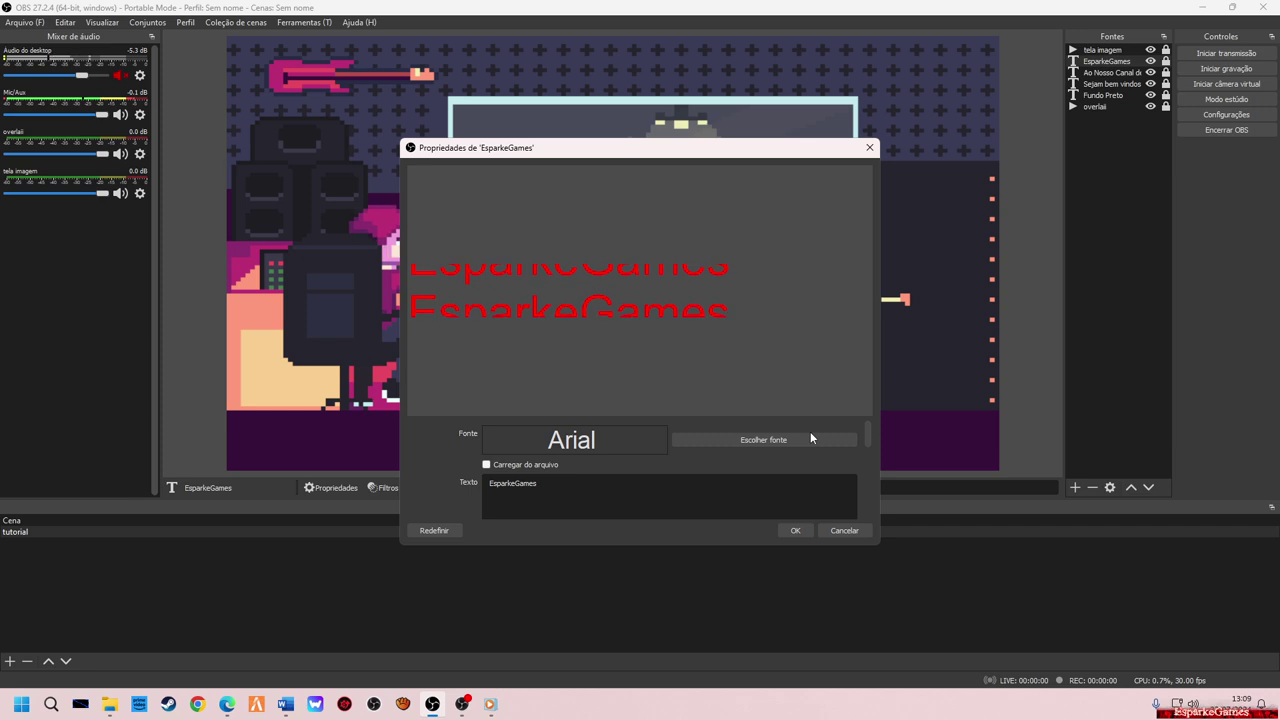
scroll(801, 440, down, 3)
click(780, 512)
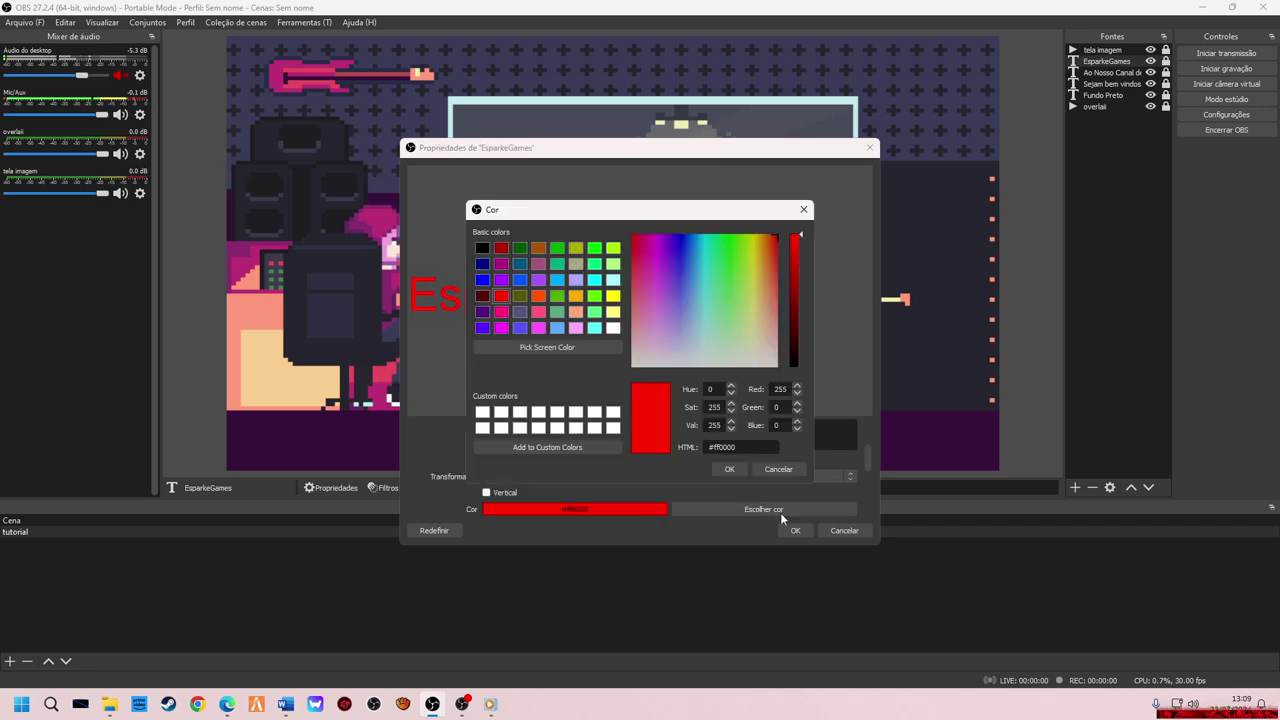
click(613, 328)
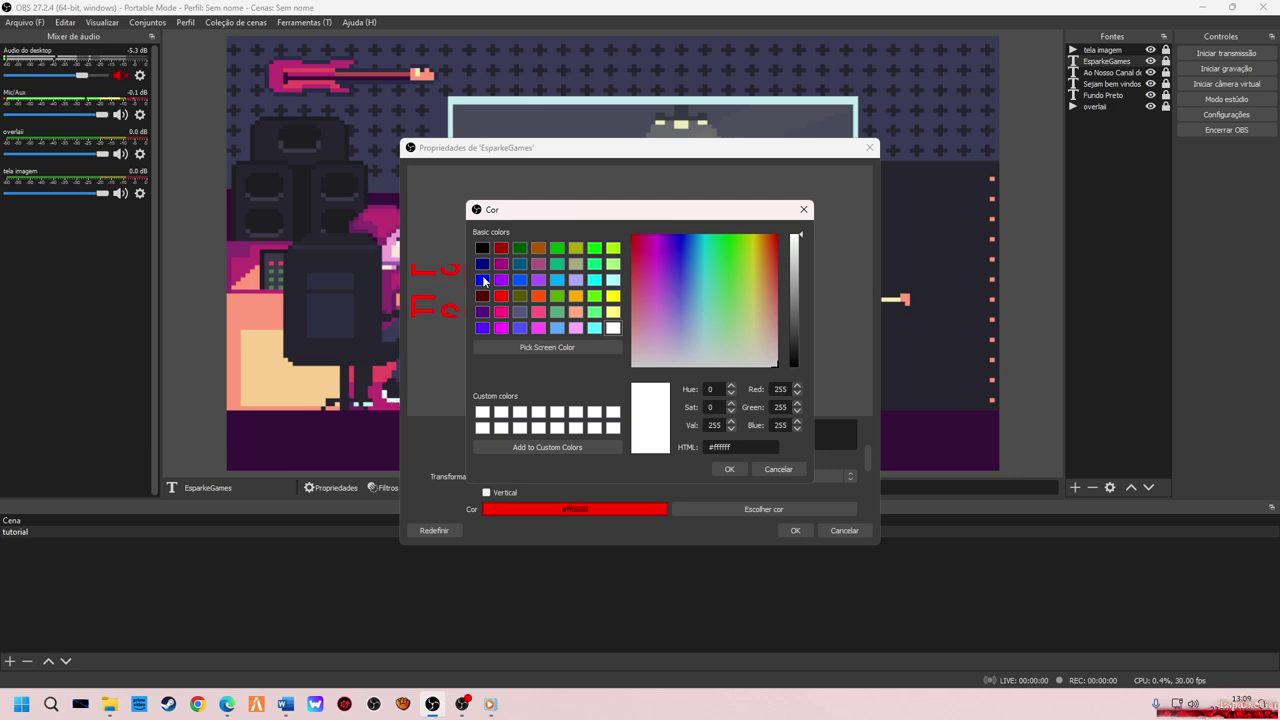
click(482, 280)
click(730, 469)
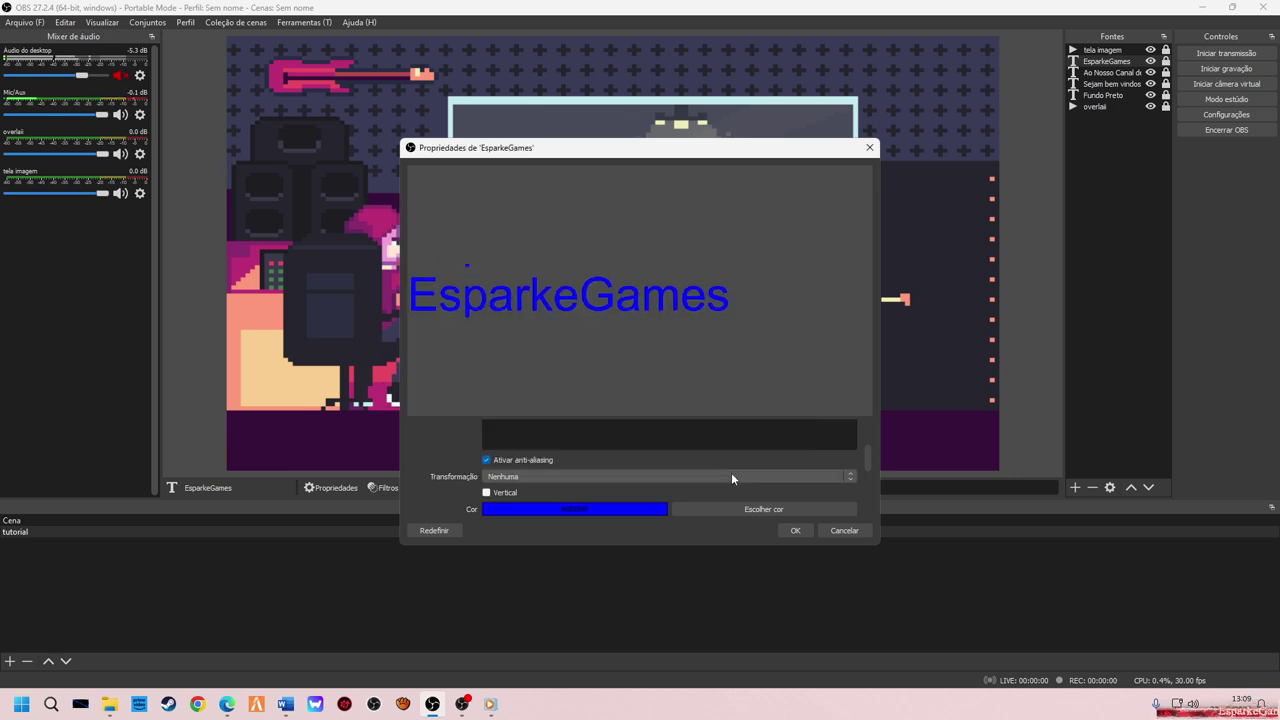
click(795, 530)
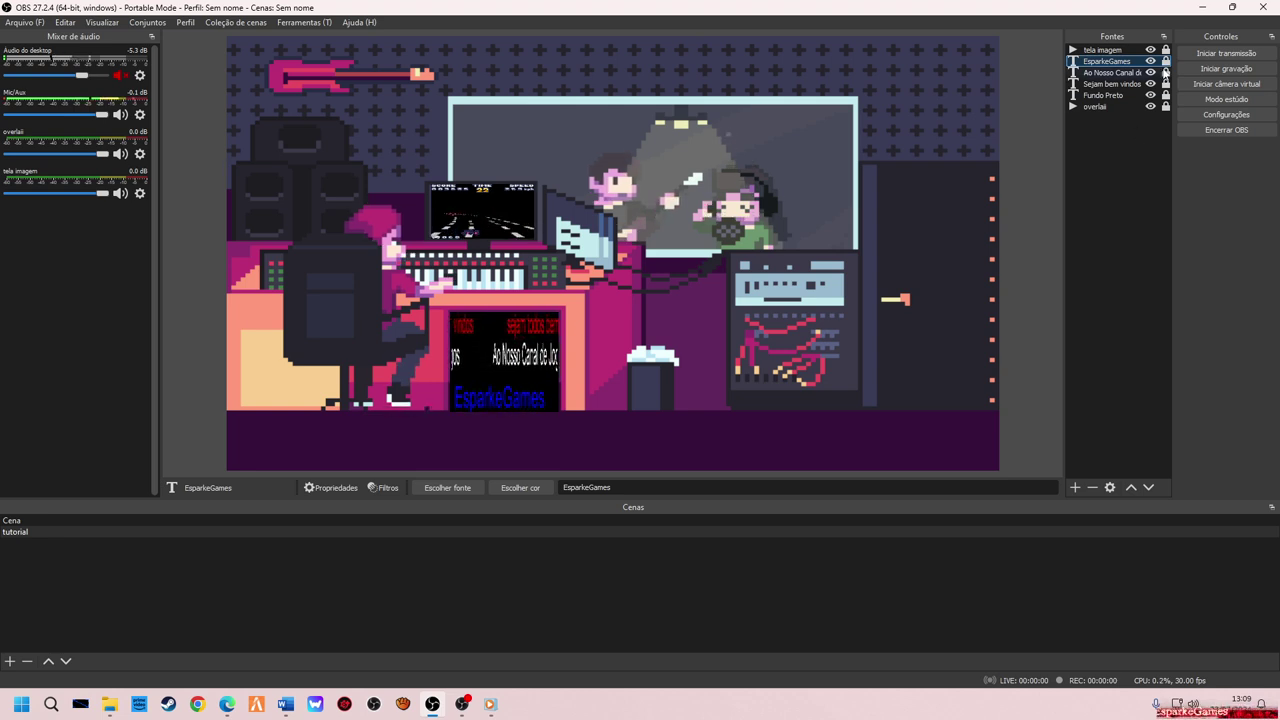
Change the Rolagem filter of "Sejam bem vindos" to vertical scrolling, with the horizontal speed set to 0.
click(1134, 76)
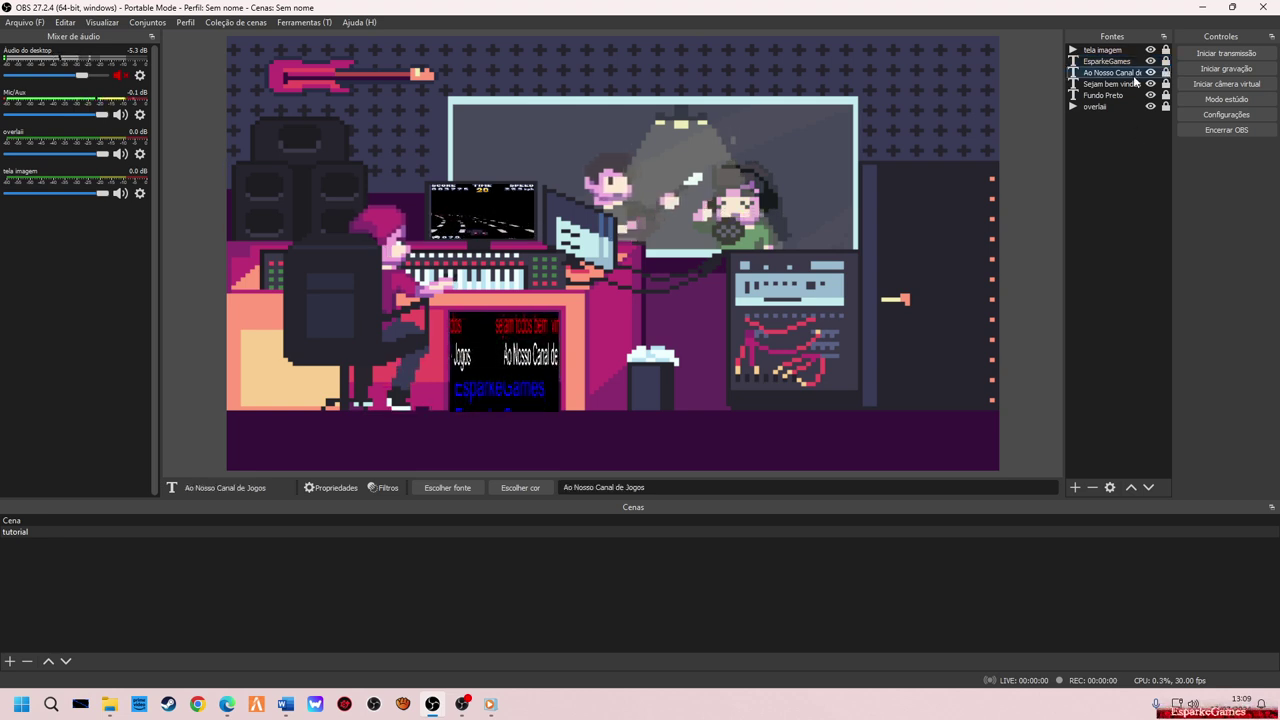
right_click(1078, 84)
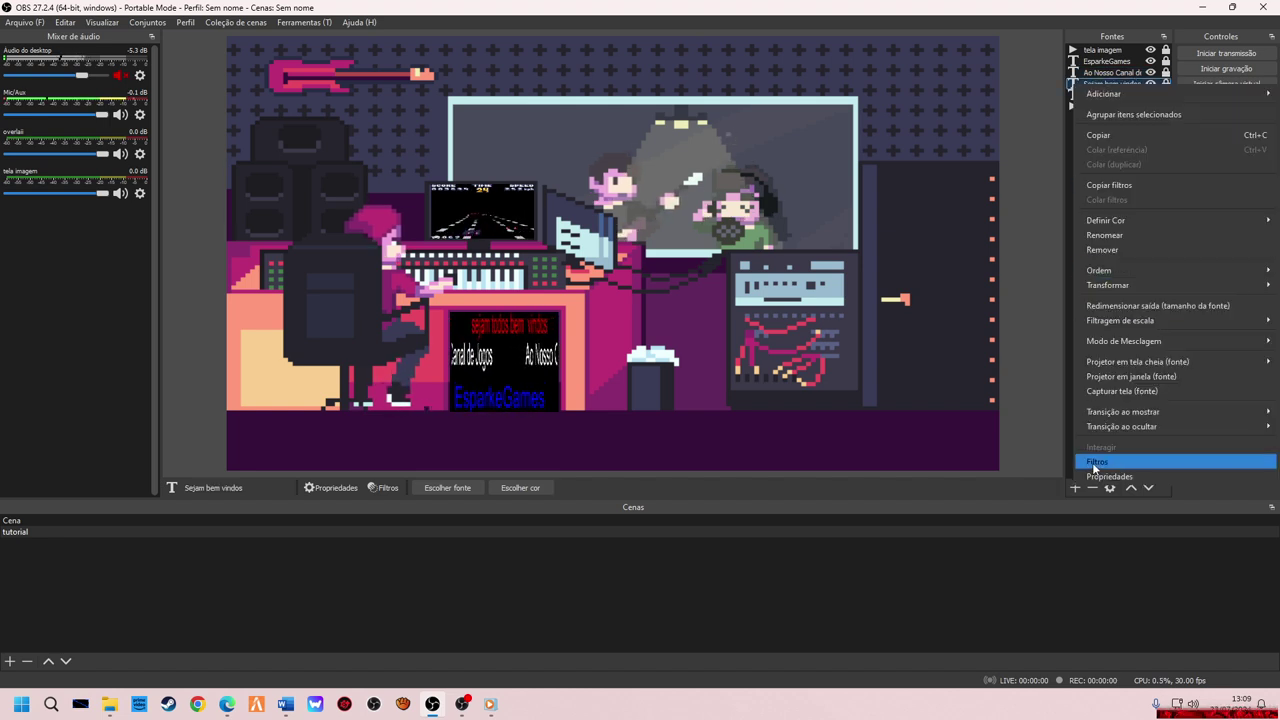
click(1092, 462)
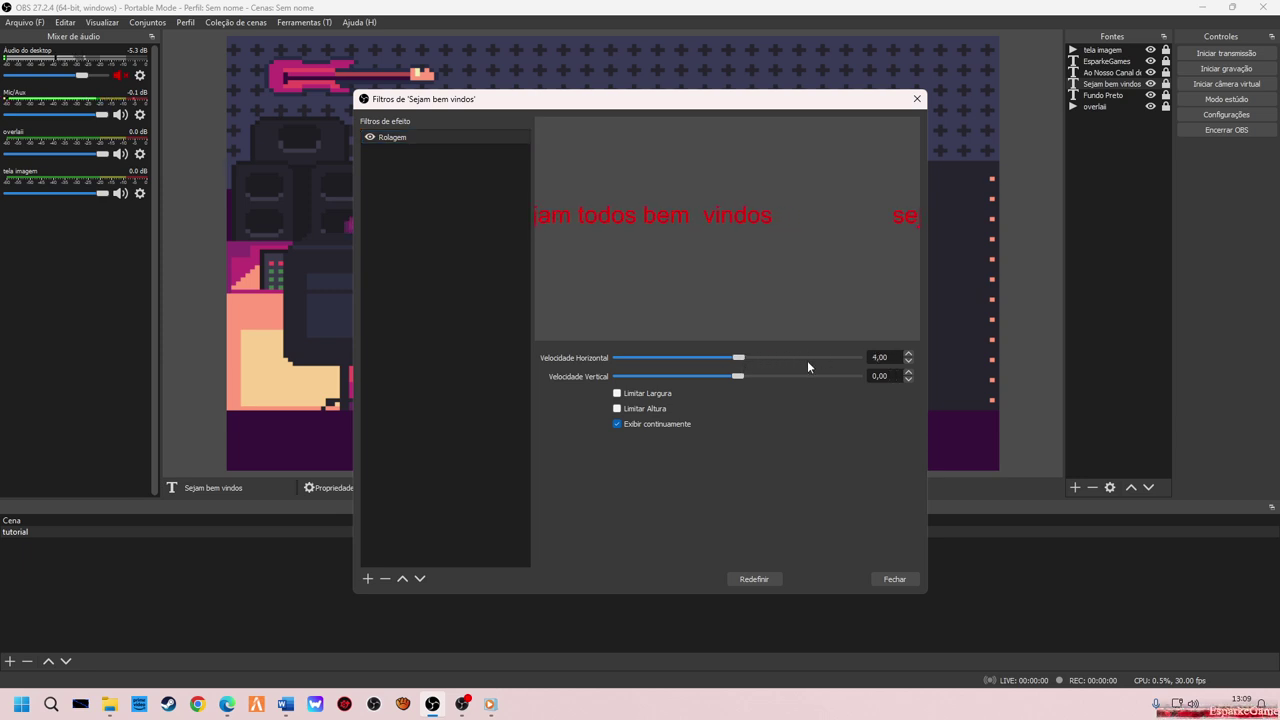
click(908, 380)
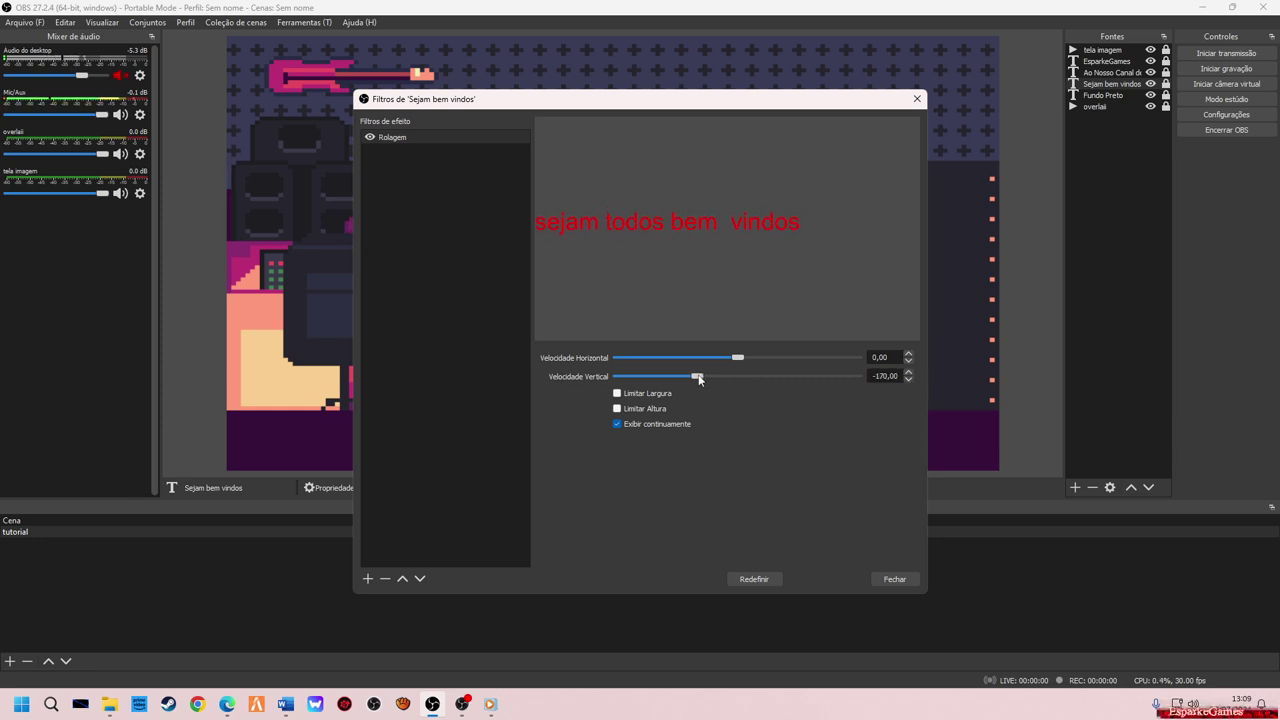
click(893, 579)
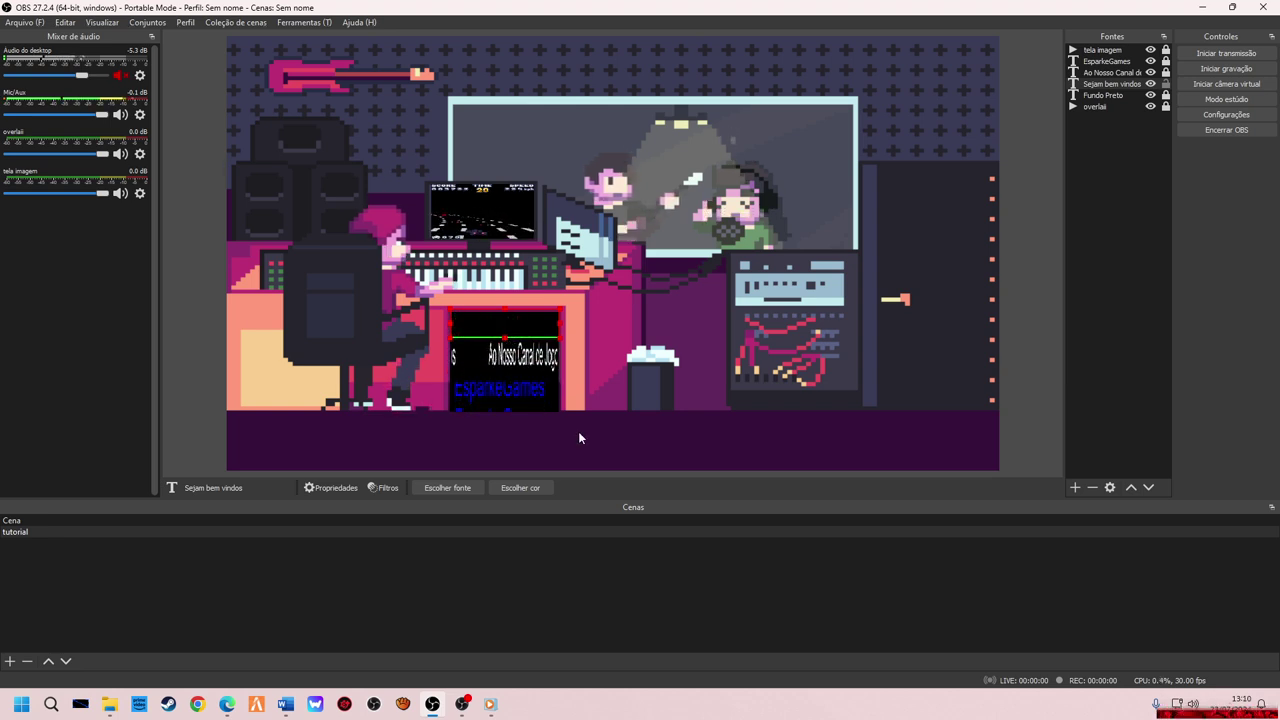
Adjust the width and position of the "Sejam bem vindos" text in the upper part of the black block.
click(648, 450)
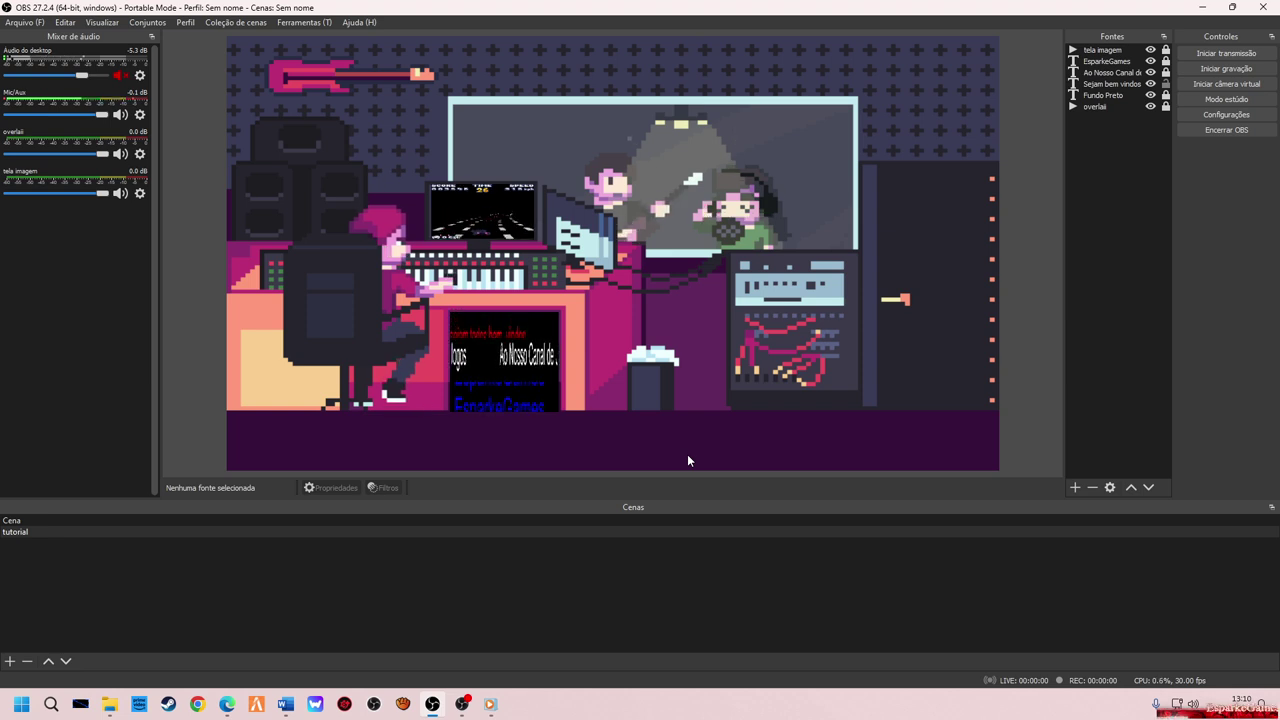
click(556, 322)
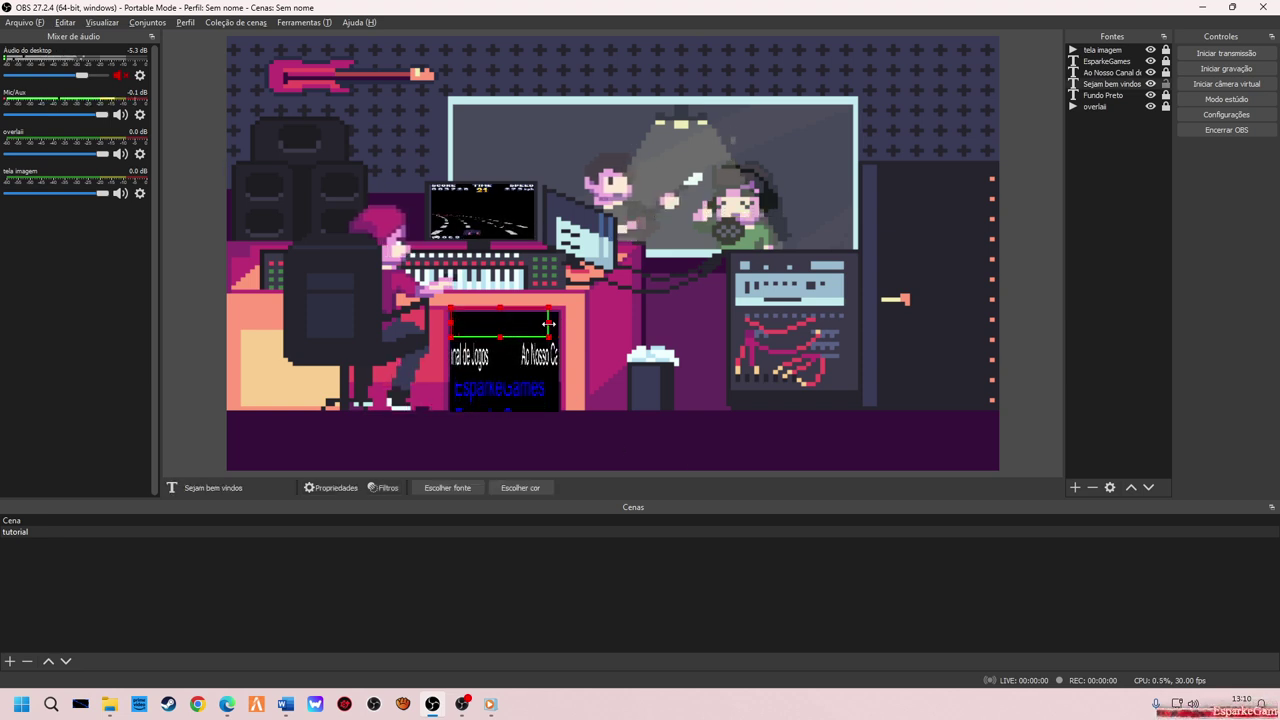
drag(548, 324, 541, 324)
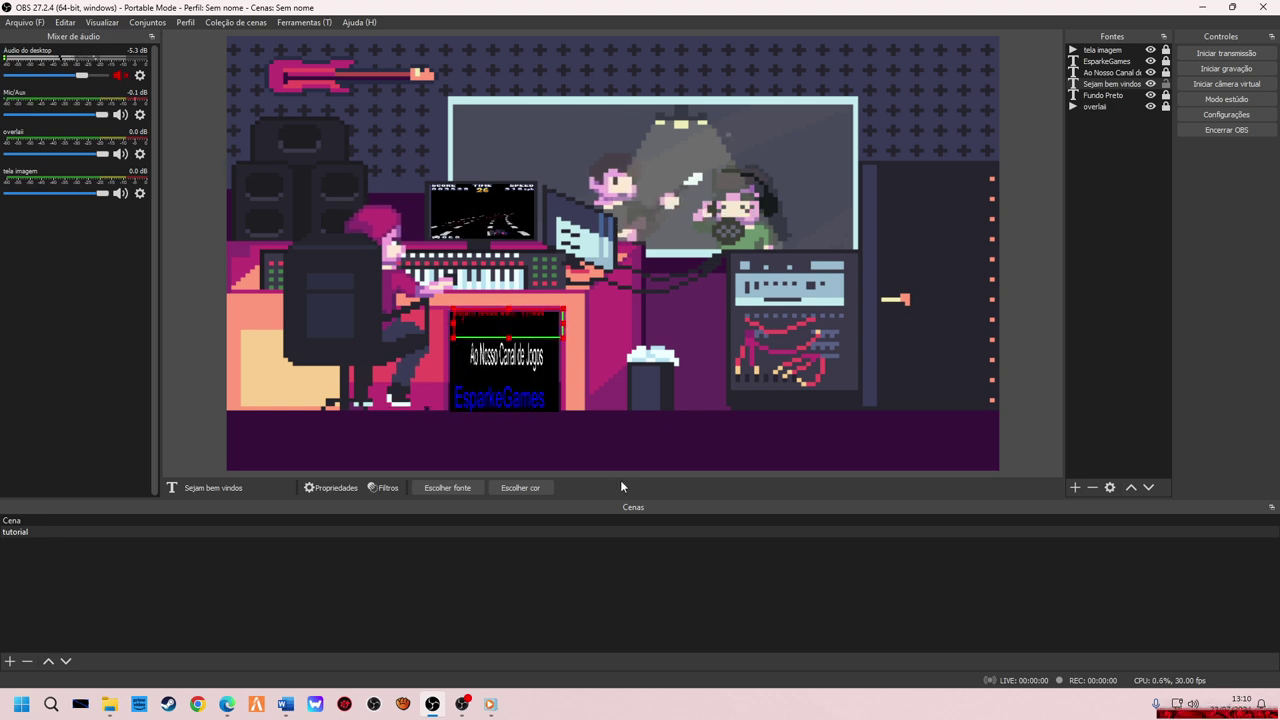
click(643, 456)
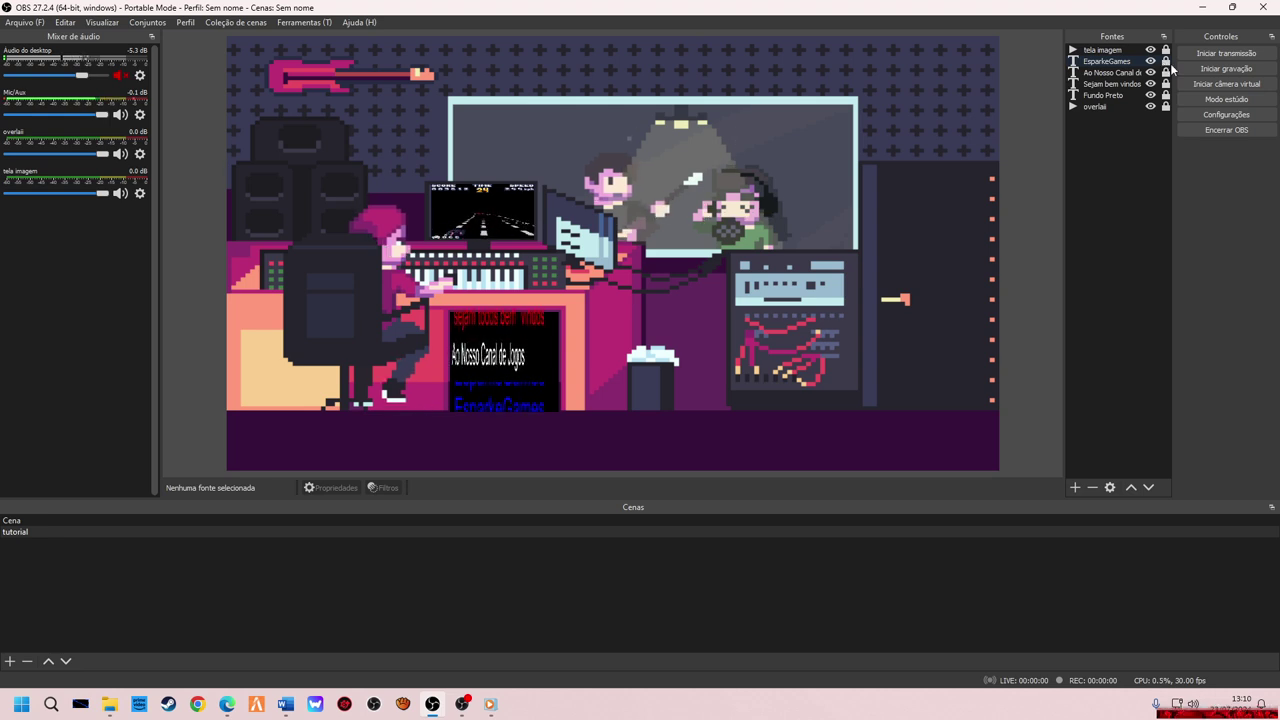
Reduce the height of the "EsparkeGames" text by lowering its upper edge within the black block.
click(509, 396)
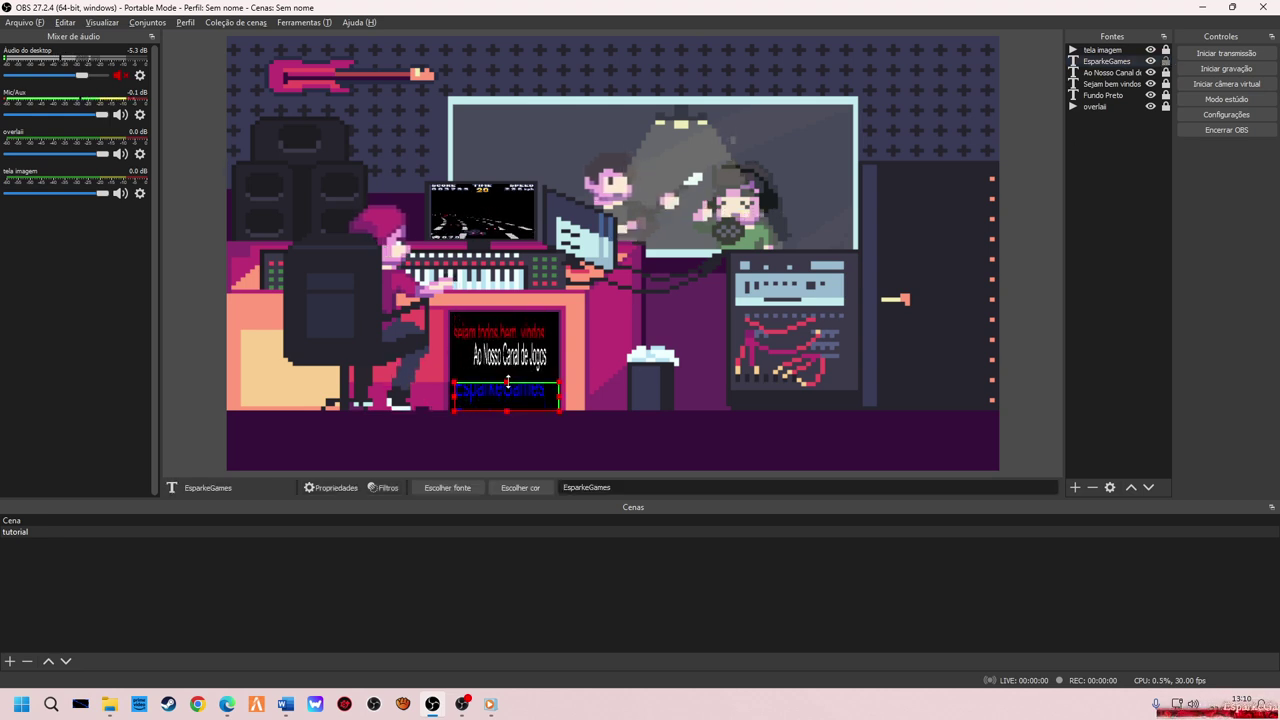
drag(508, 381, 506, 387)
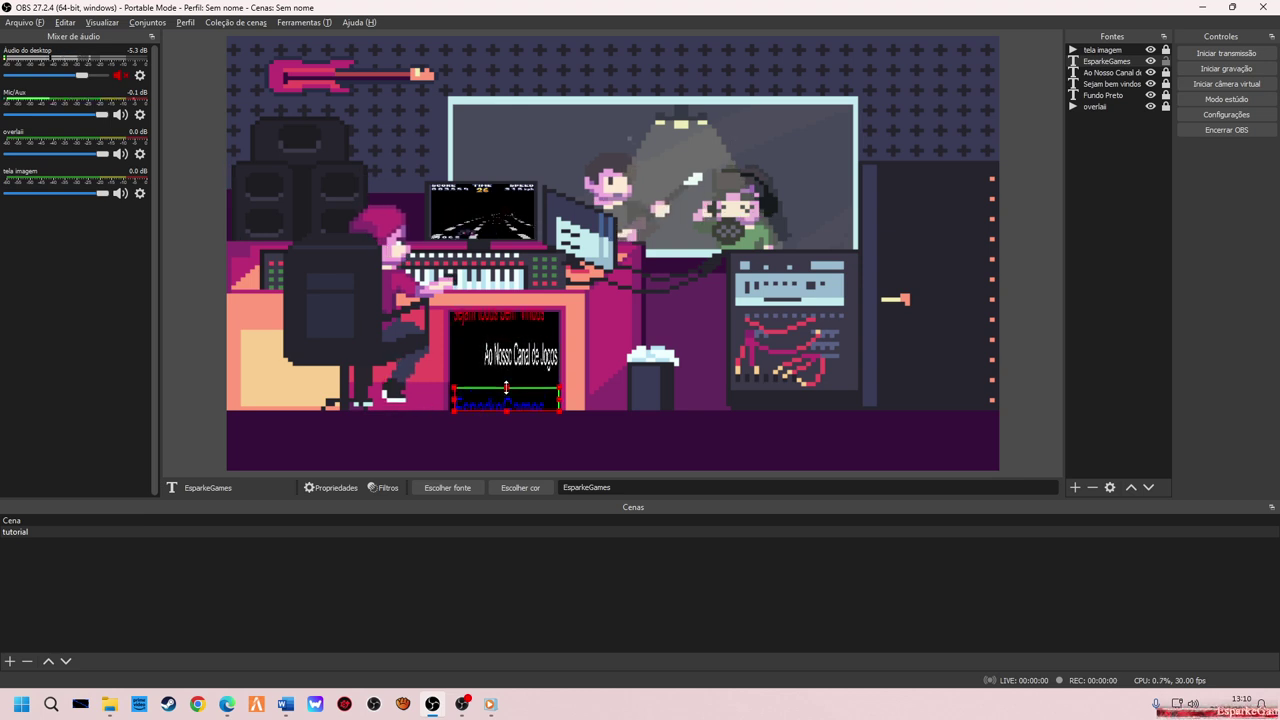
click(520, 454)
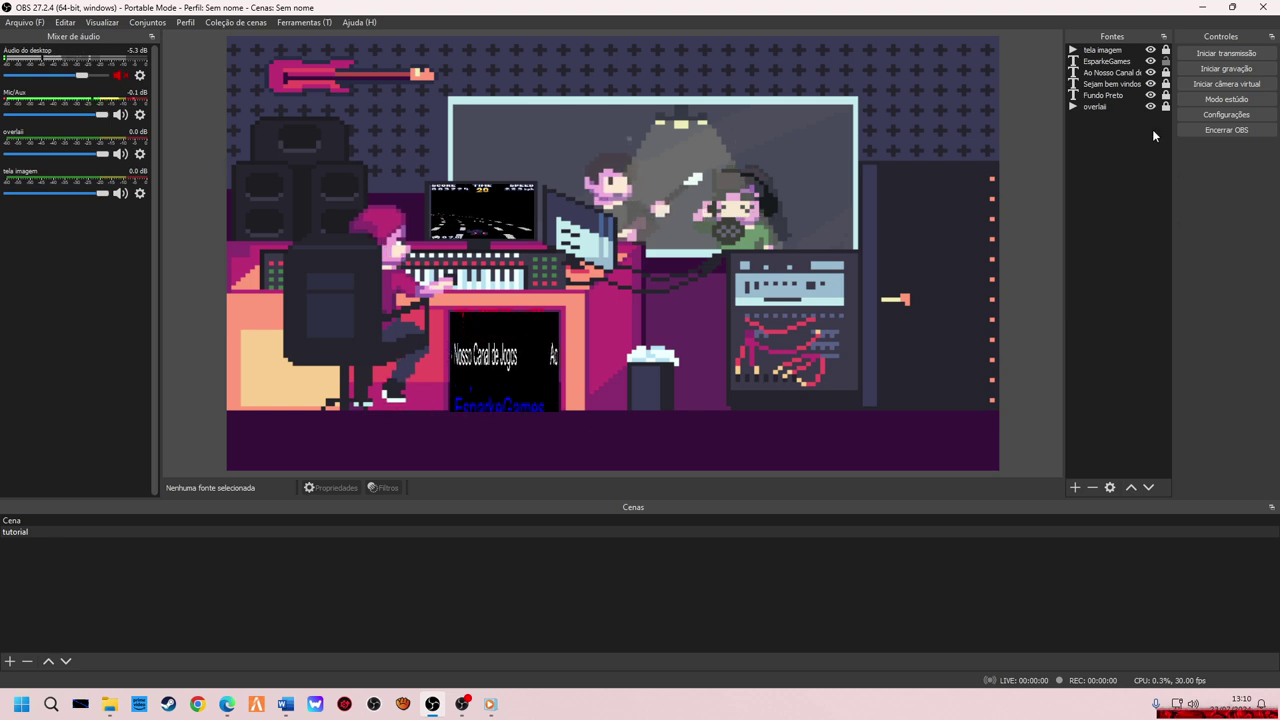
Add blank lines below "EsparkeGames" in that source's text content.
double_click(1116, 63)
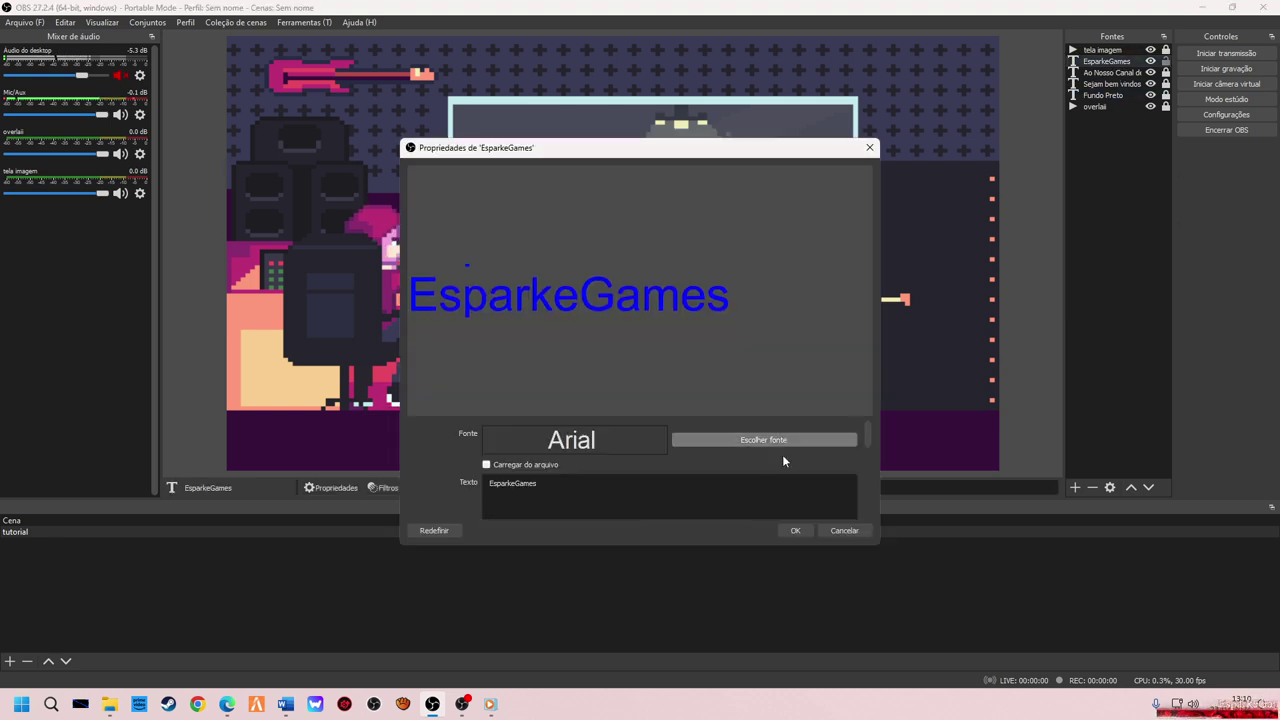
click(597, 491)
key(Return)
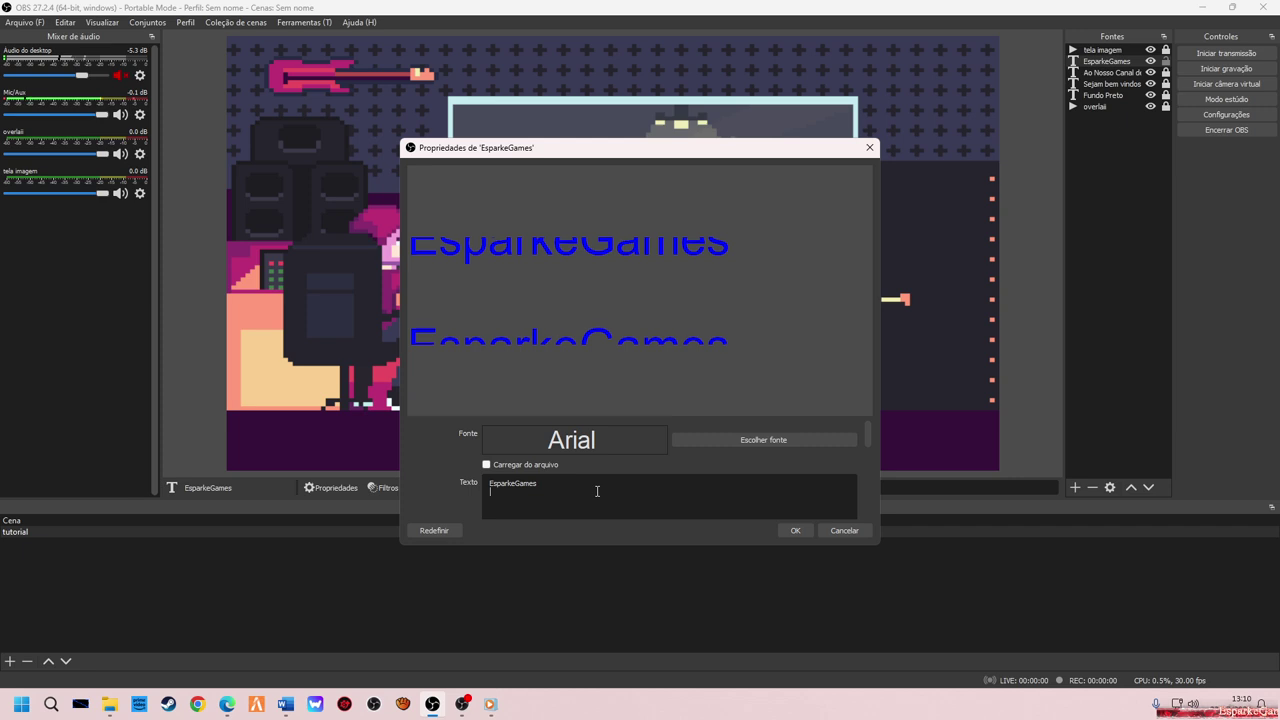
key(BackSpace)
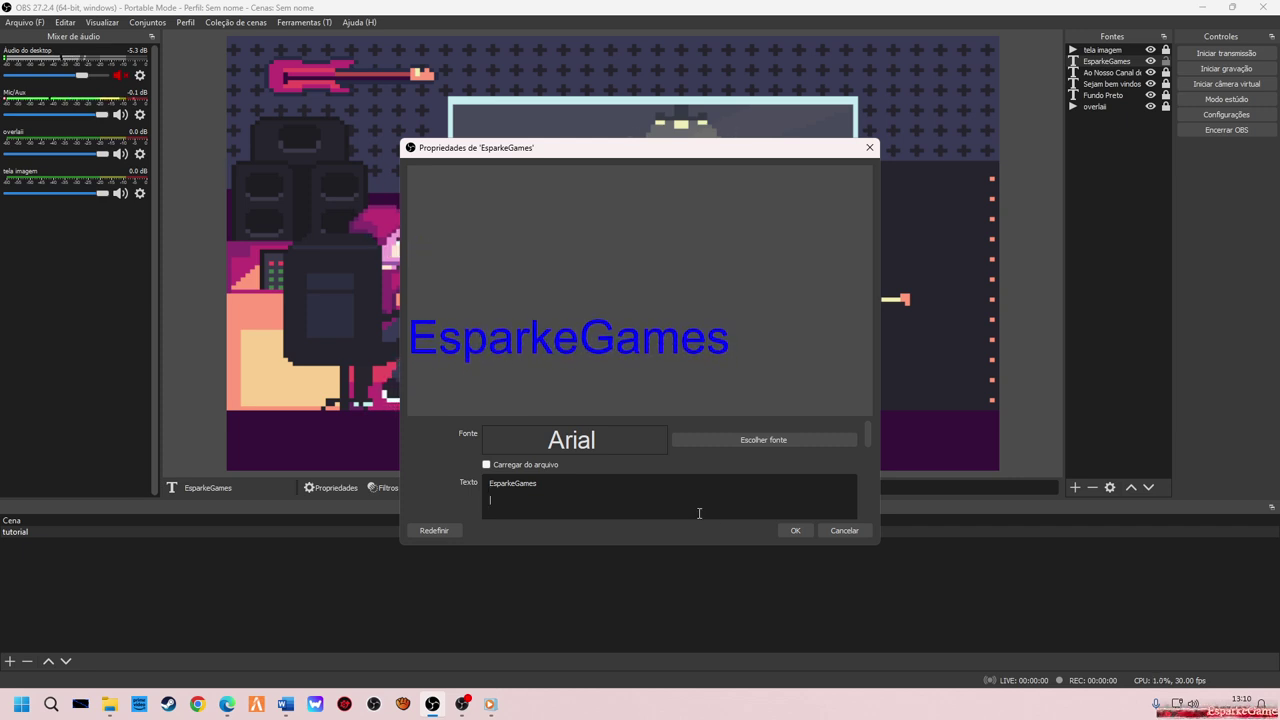
click(795, 530)
Move the "EsparkeGames" text up and lower its upper edge until it sits below the "Ao Nosso Canal de Jogos" line.
drag(509, 438, 515, 408)
click(636, 447)
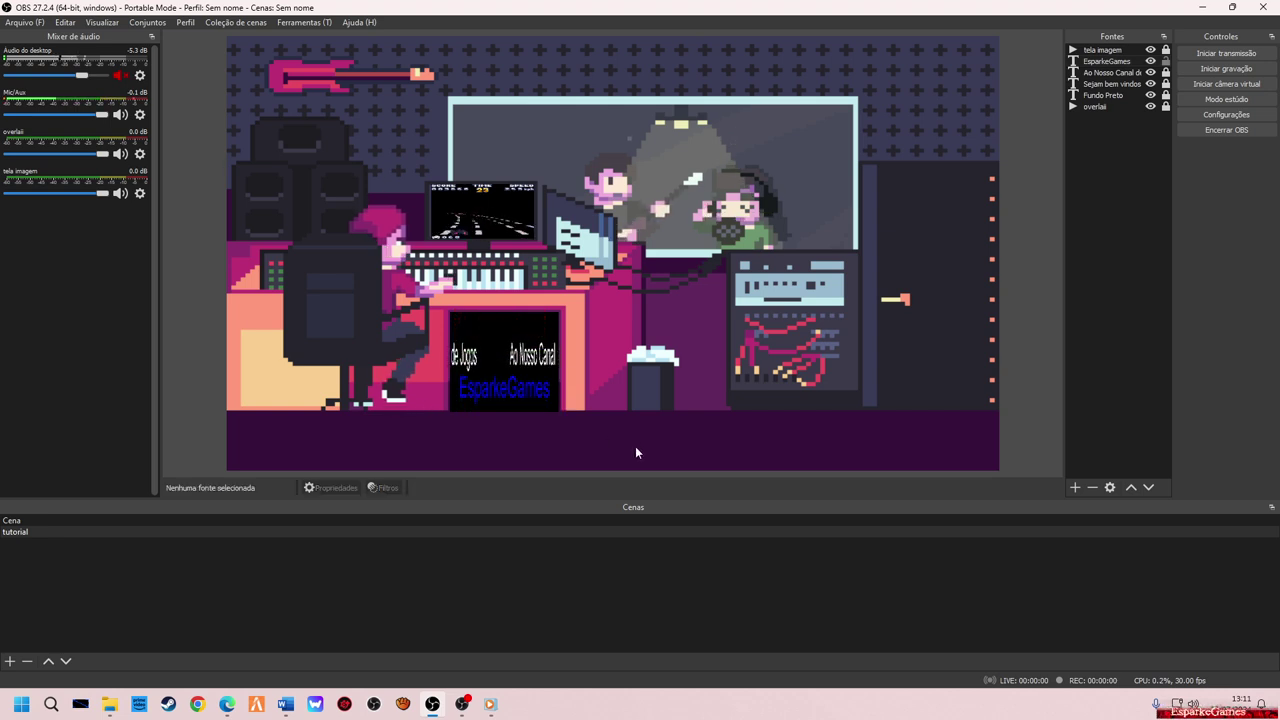
click(516, 392)
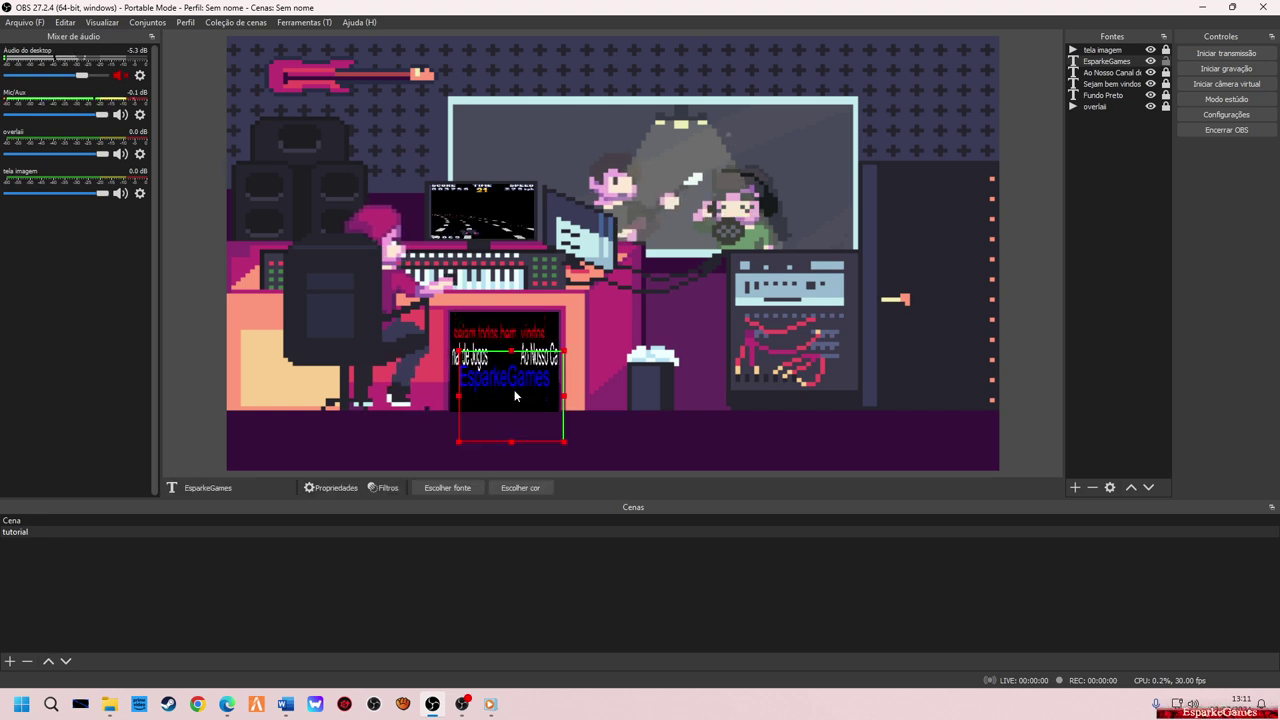
drag(509, 356, 512, 385)
click(669, 422)
click(520, 406)
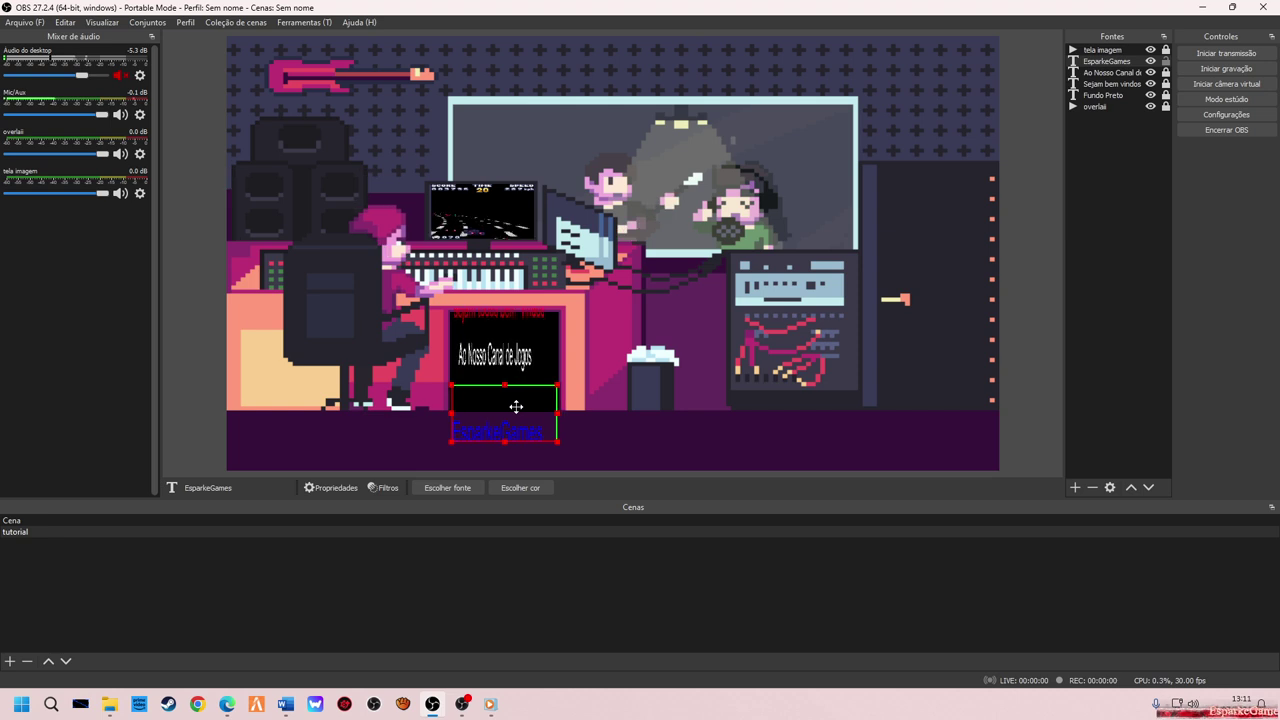
click(663, 449)
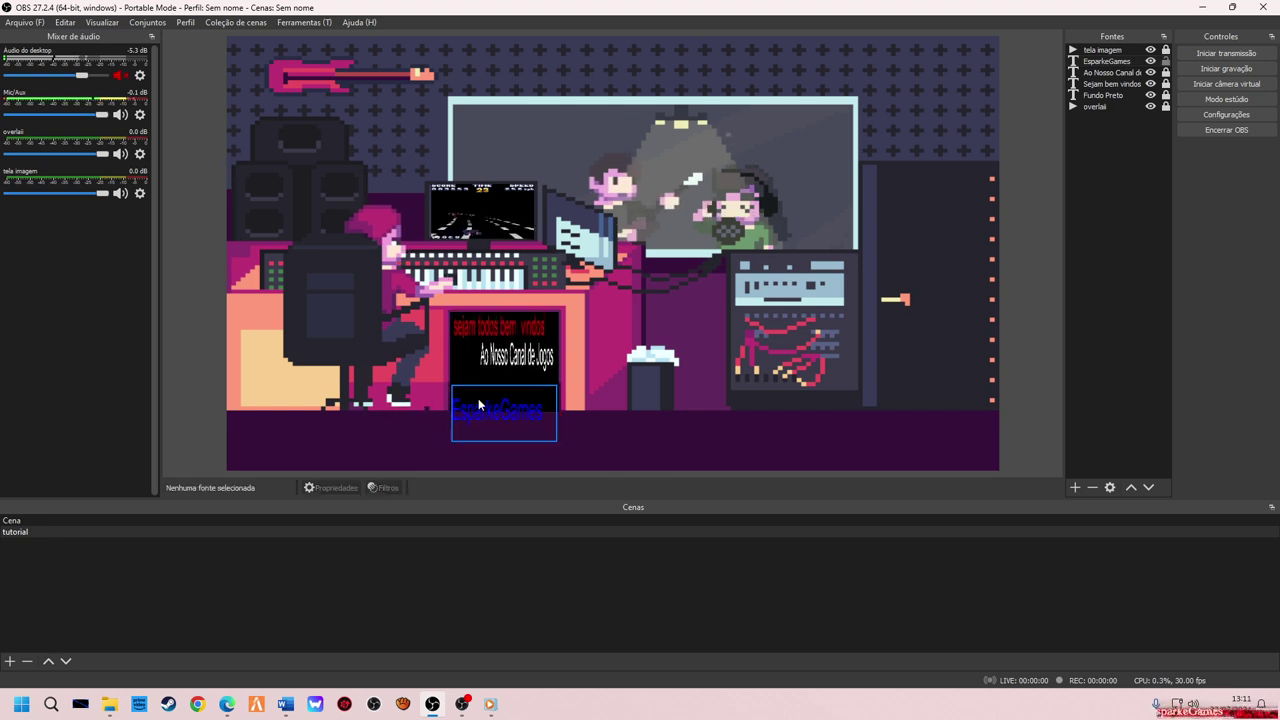
Shorten the "EsparkeGames" text from below to the black block's lower edge and align it inside the block.
click(478, 398)
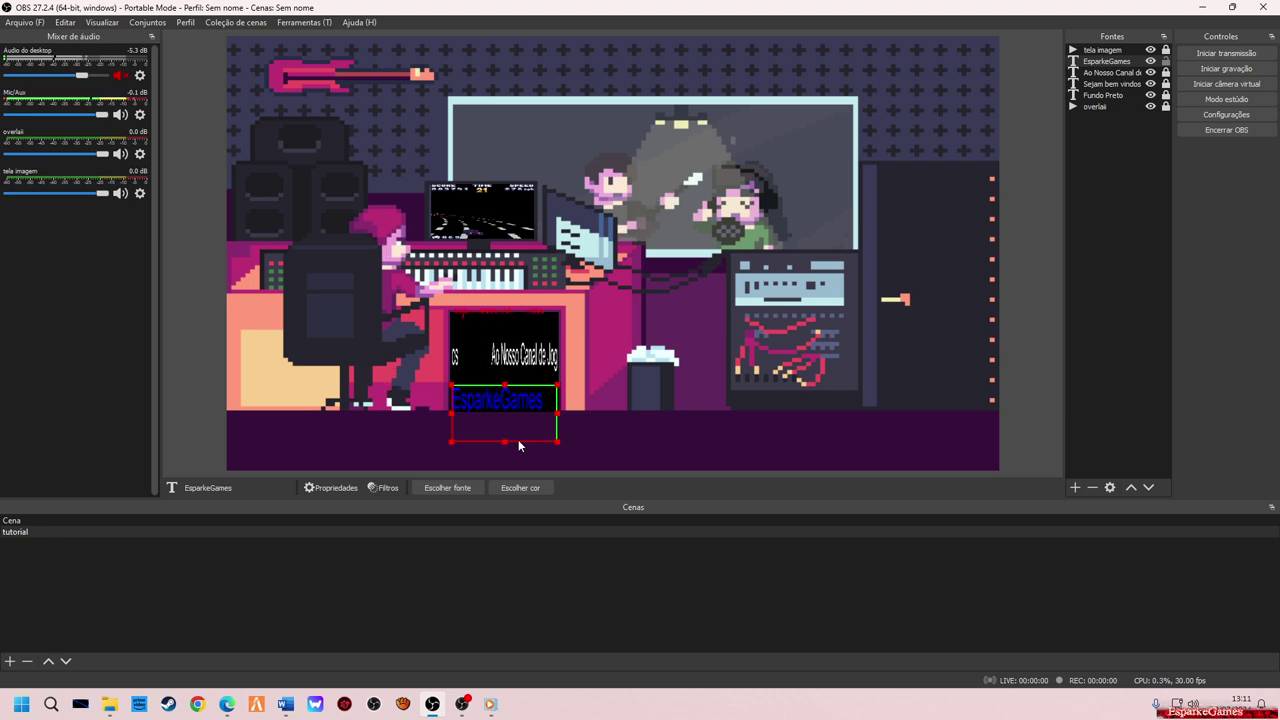
drag(506, 443, 510, 414)
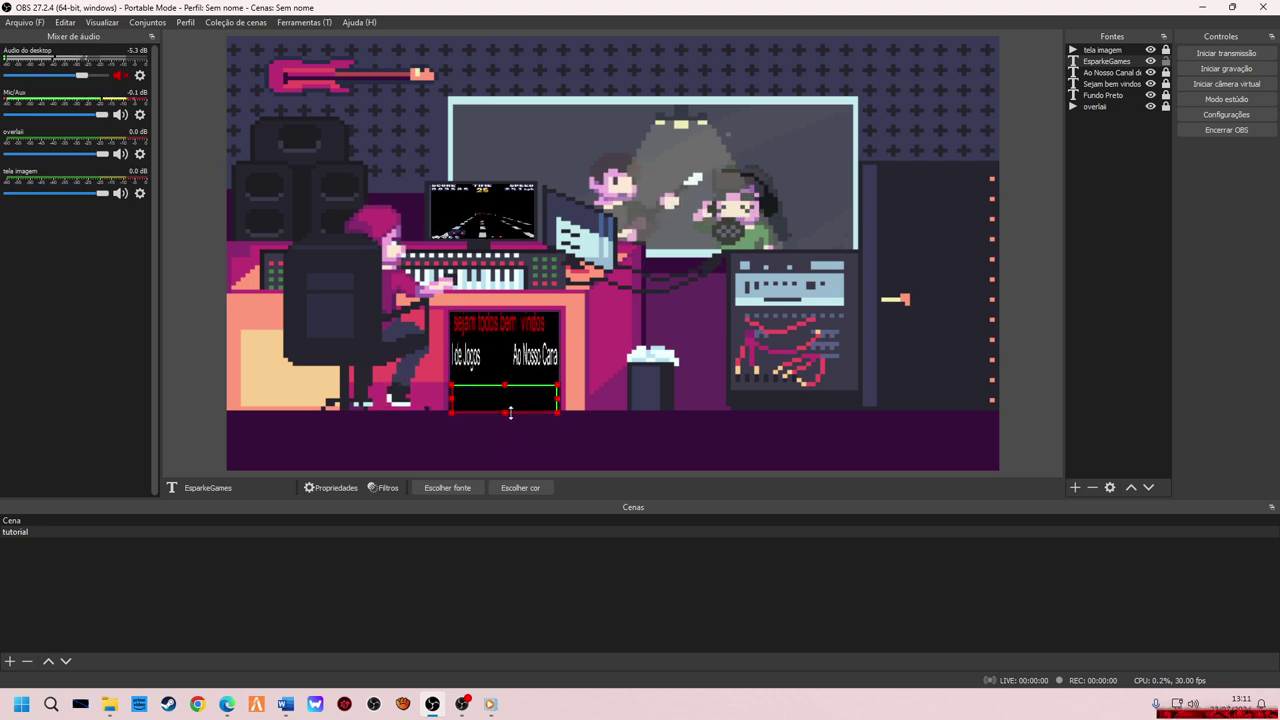
click(514, 428)
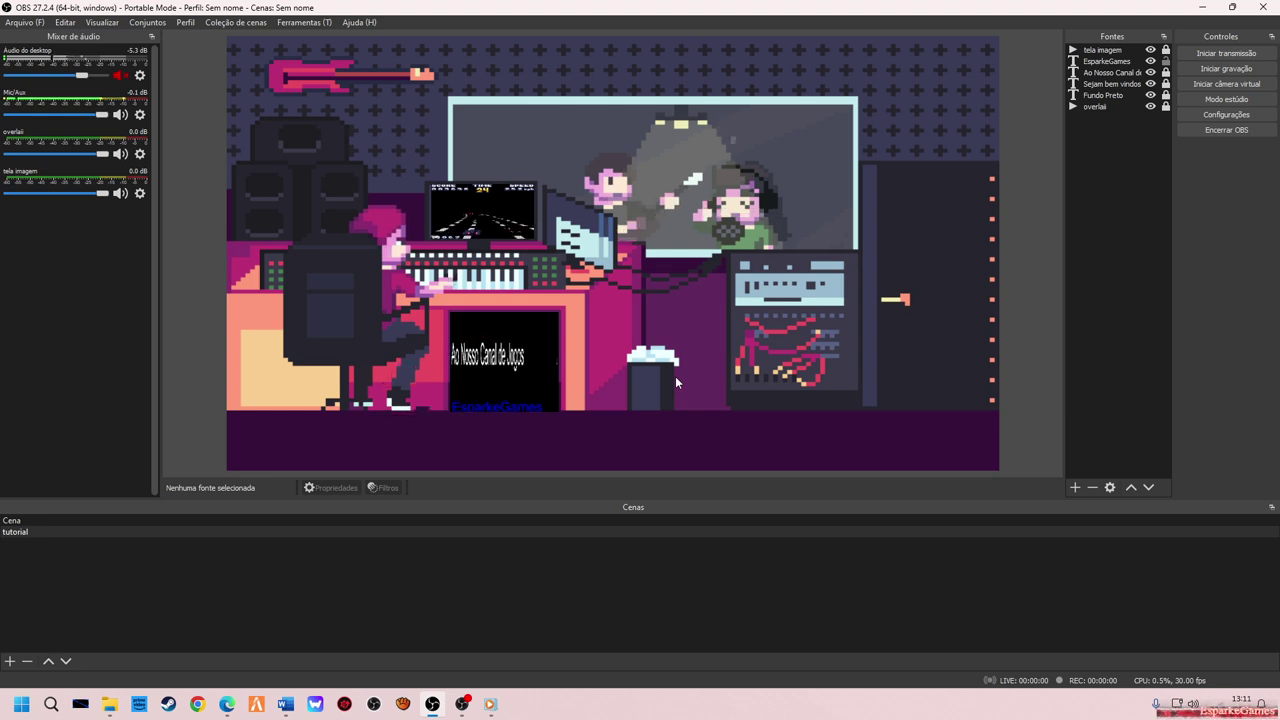
click(525, 401)
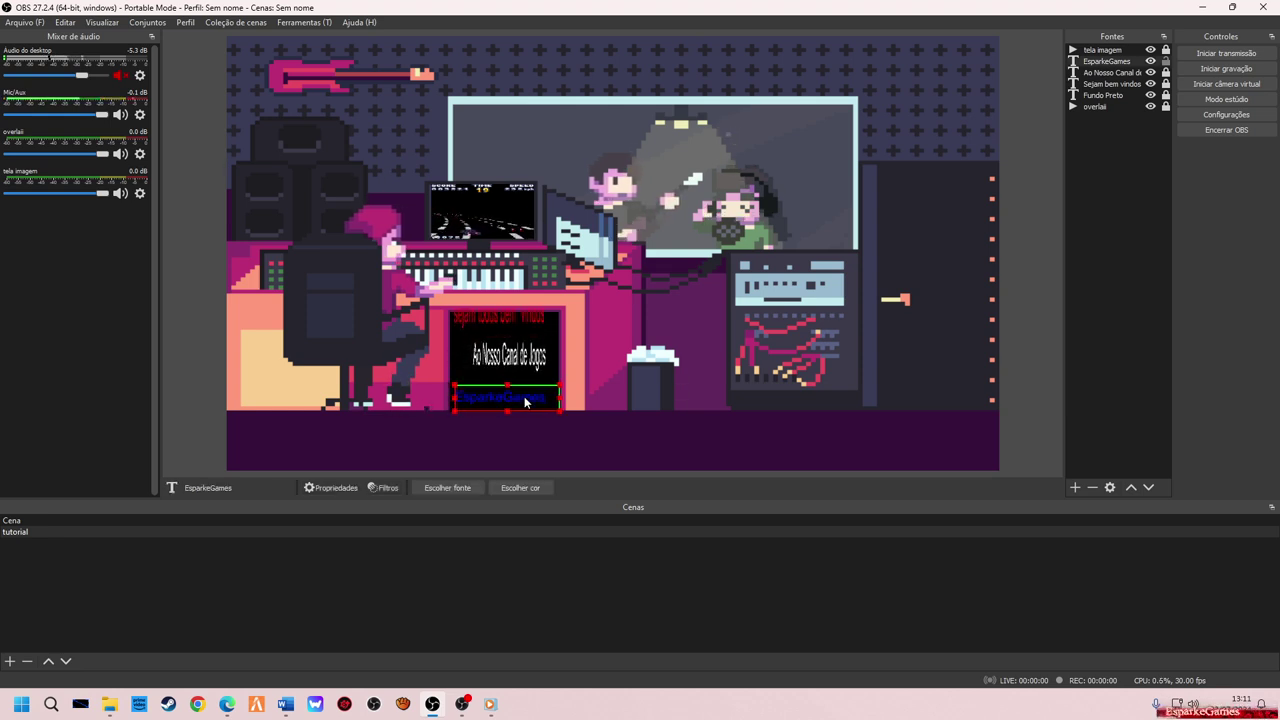
click(592, 451)
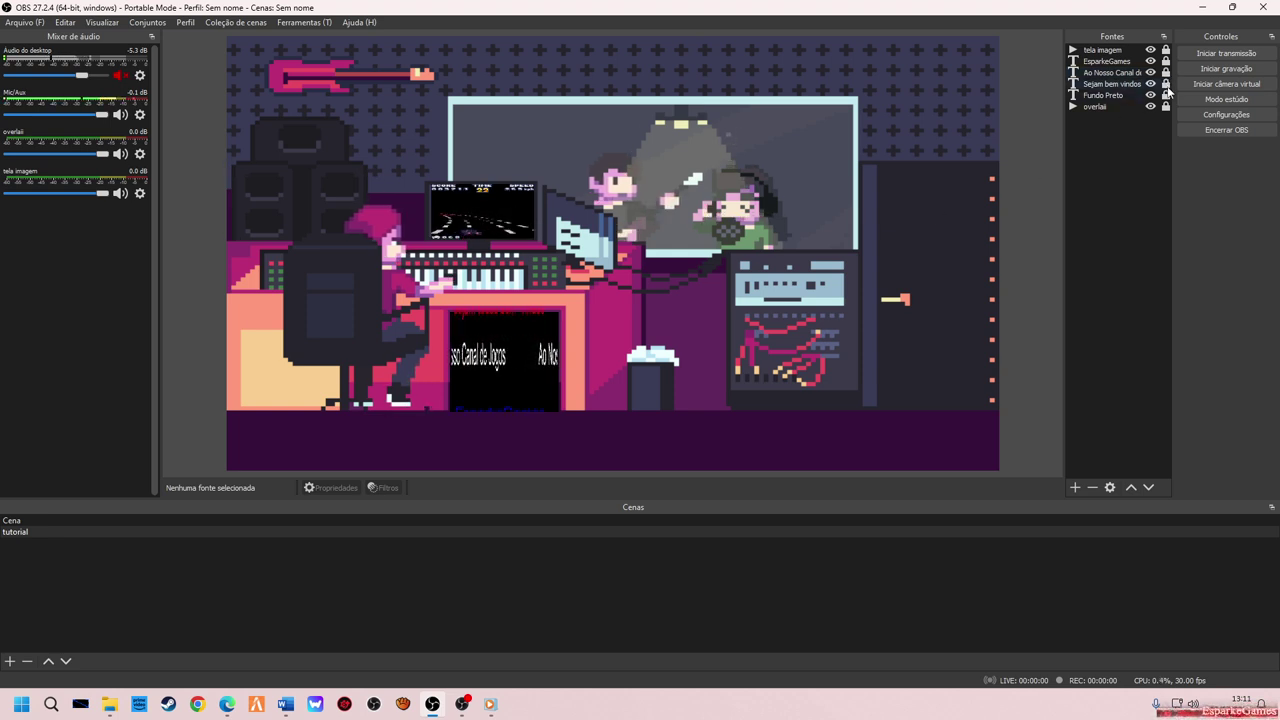
Resize the "Sejam bem vindos" text to fill the black block's width above the "Ao Nosso Canal de Jogos" line.
click(558, 325)
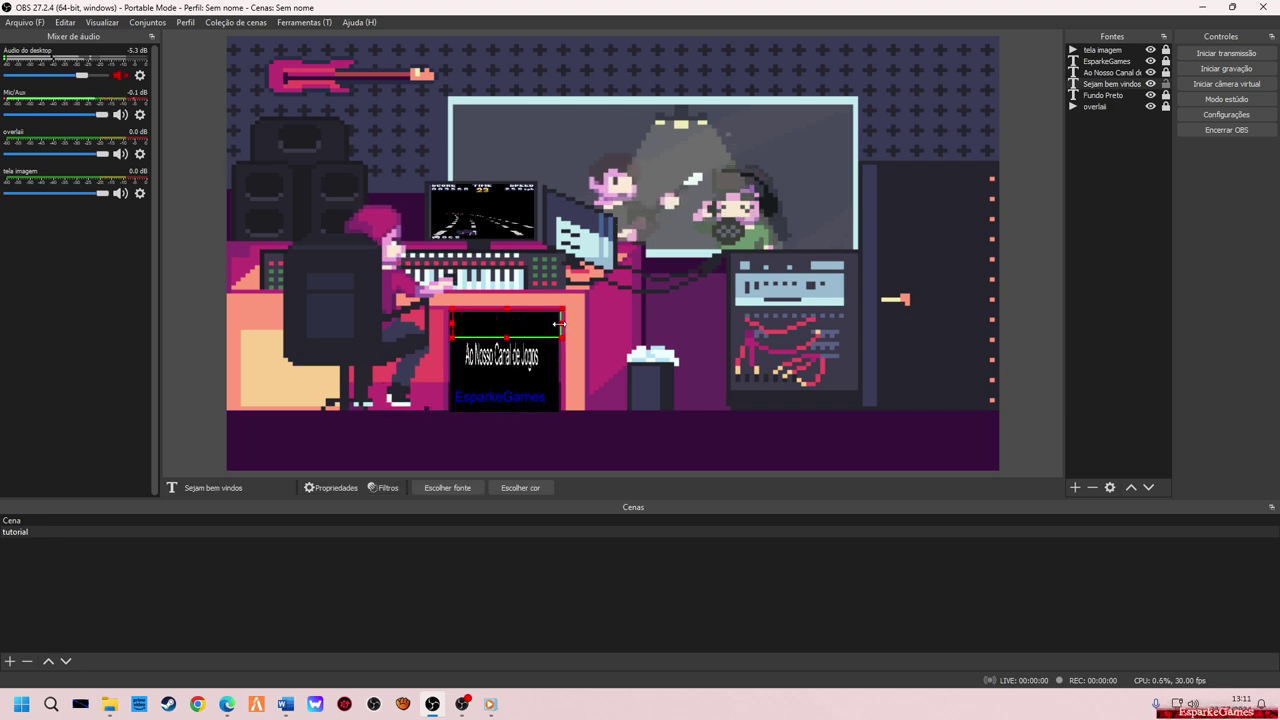
mouse_move(558, 325)
mouse_down()
mouse_move(541, 323)
mouse_move(560, 323)
mouse_move(561, 339)
mouse_up()
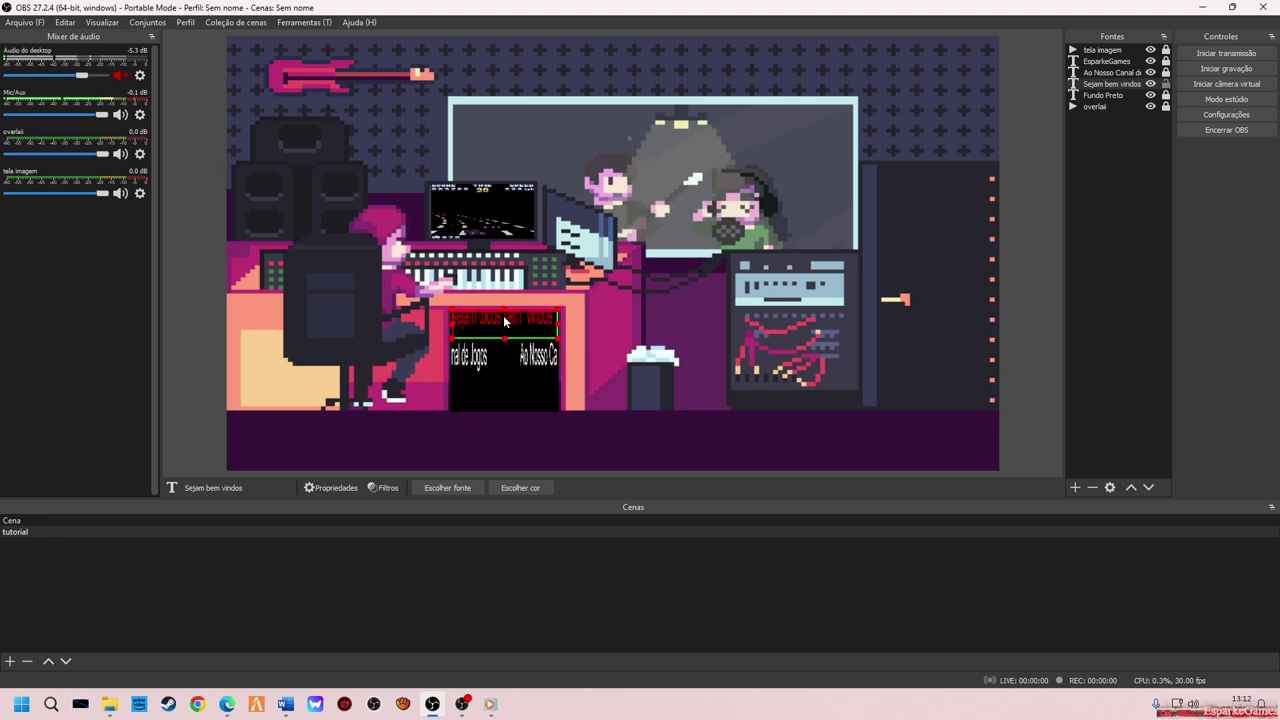
click(629, 402)
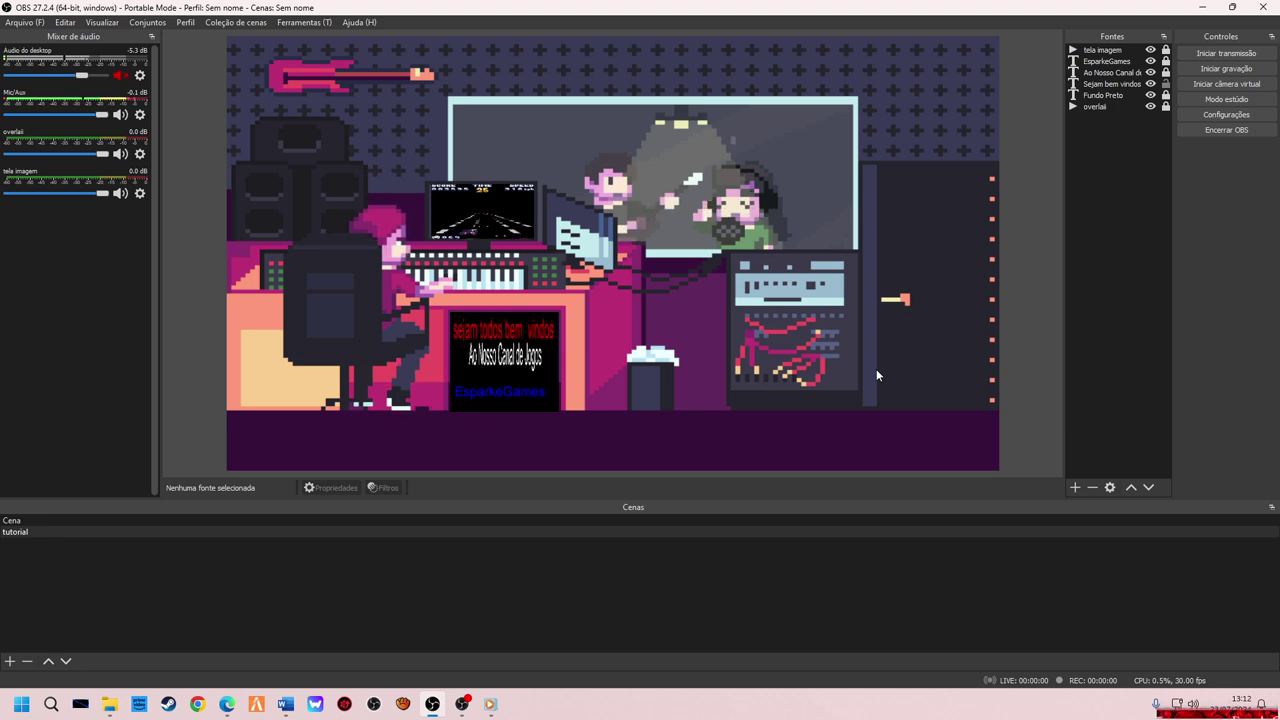
Add a new media source named "Musica overlay" to the tutorial scene.
click(1073, 487)
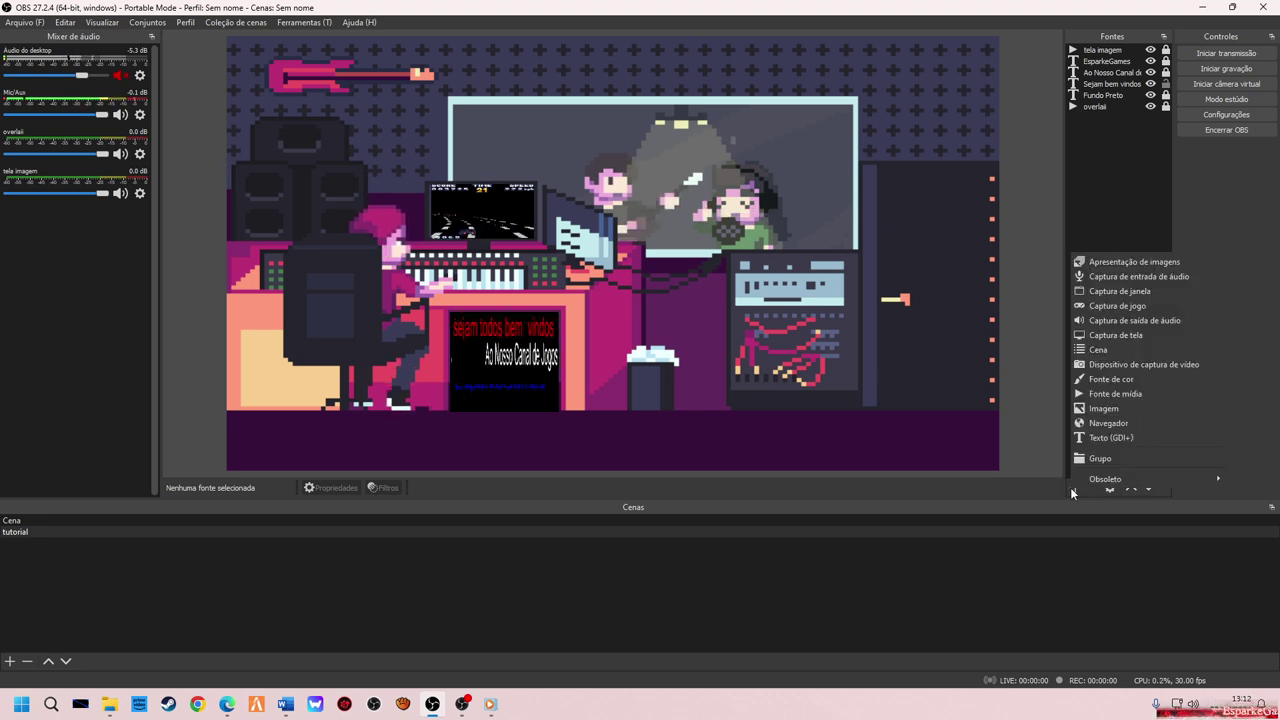
click(1125, 394)
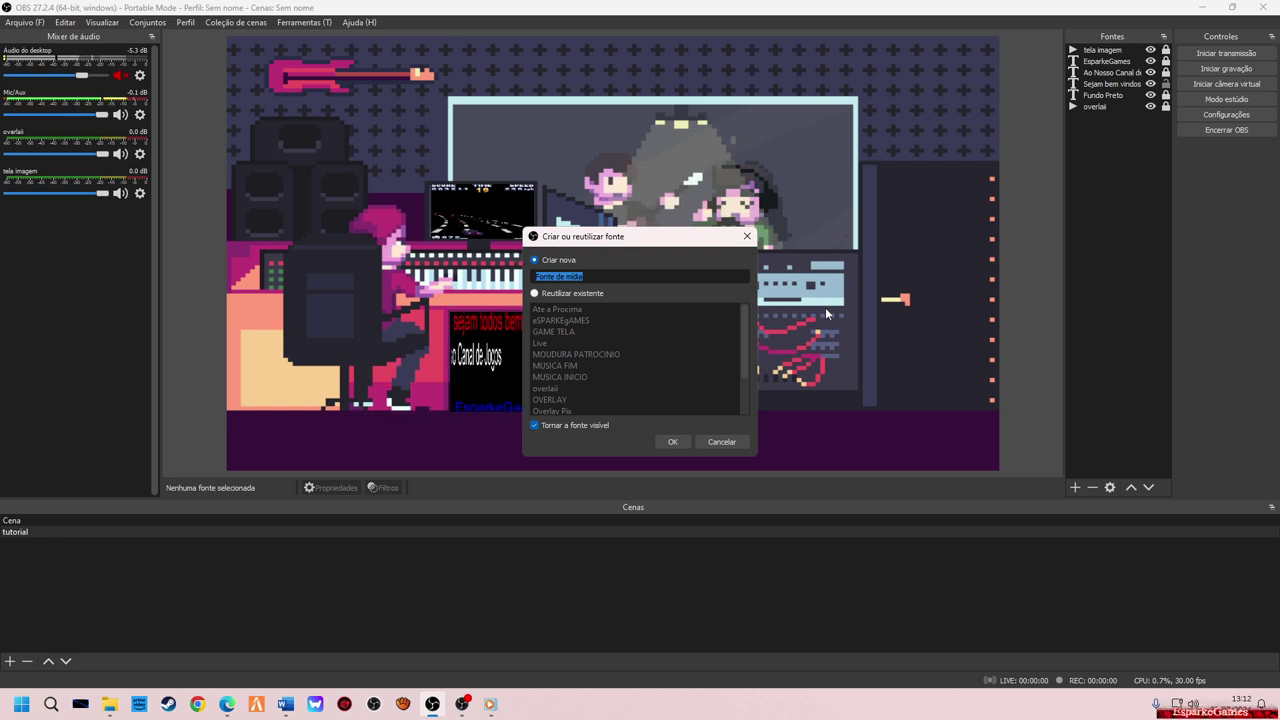
text(Musica overlay)
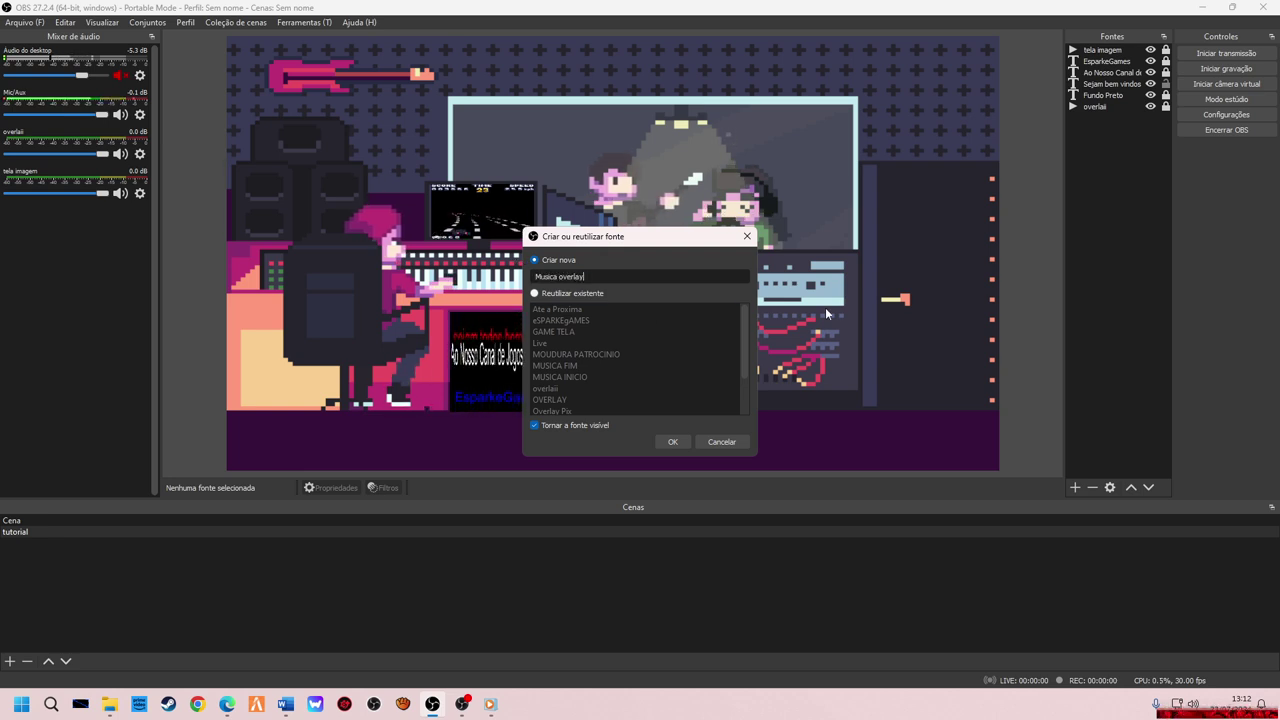
click(663, 446)
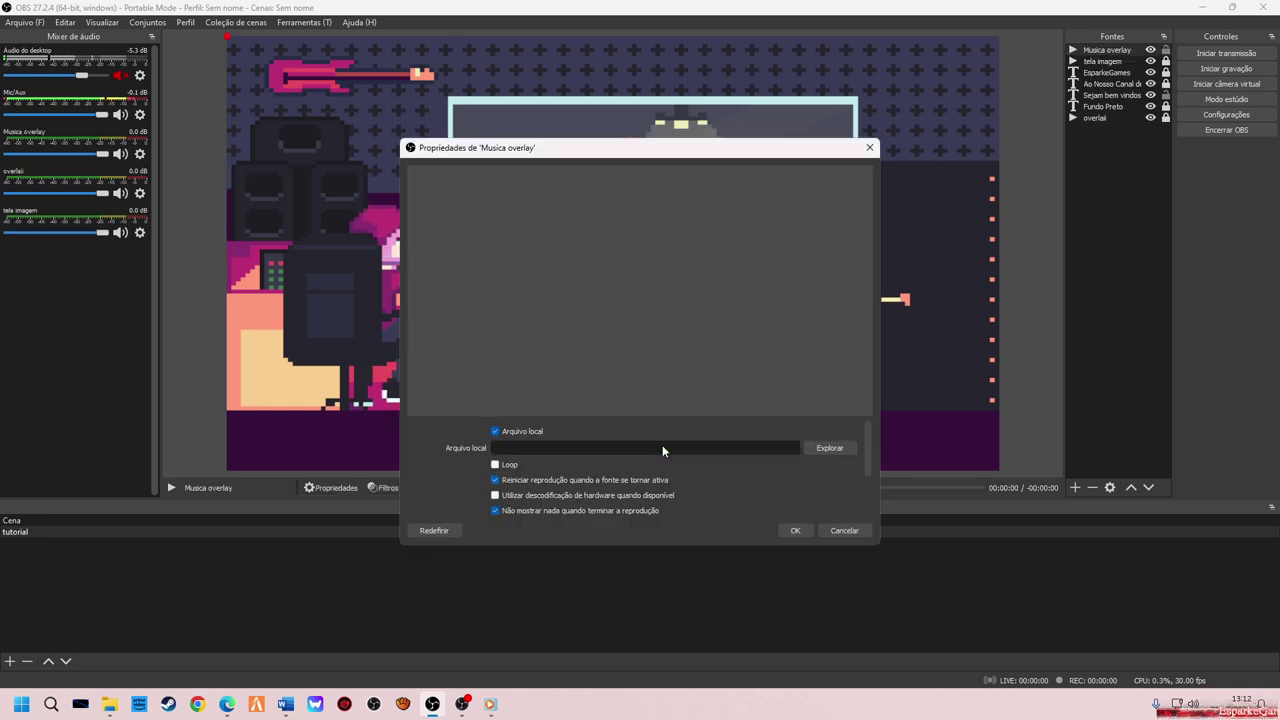
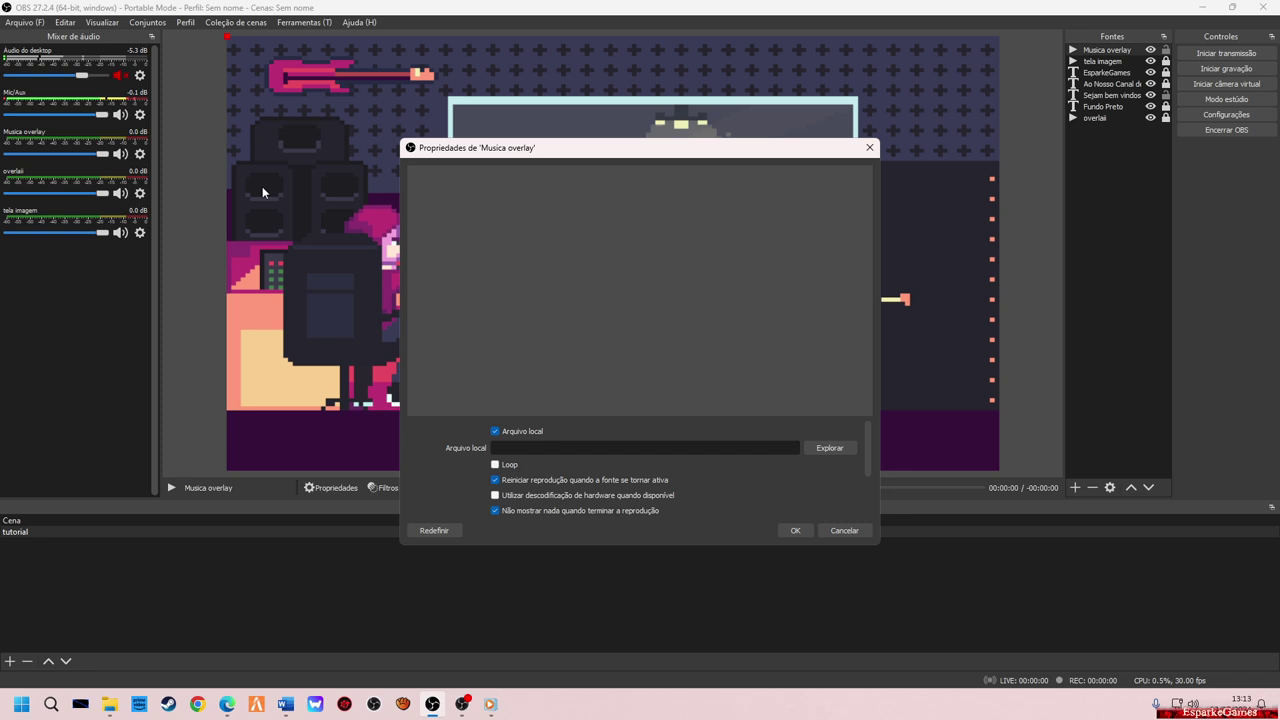
Set the "Musica overlay" local file to MUSICA ESPARKE 1.mpeg from the Musicas Live folder, showing all file types, and confirm its properties.
click(497, 467)
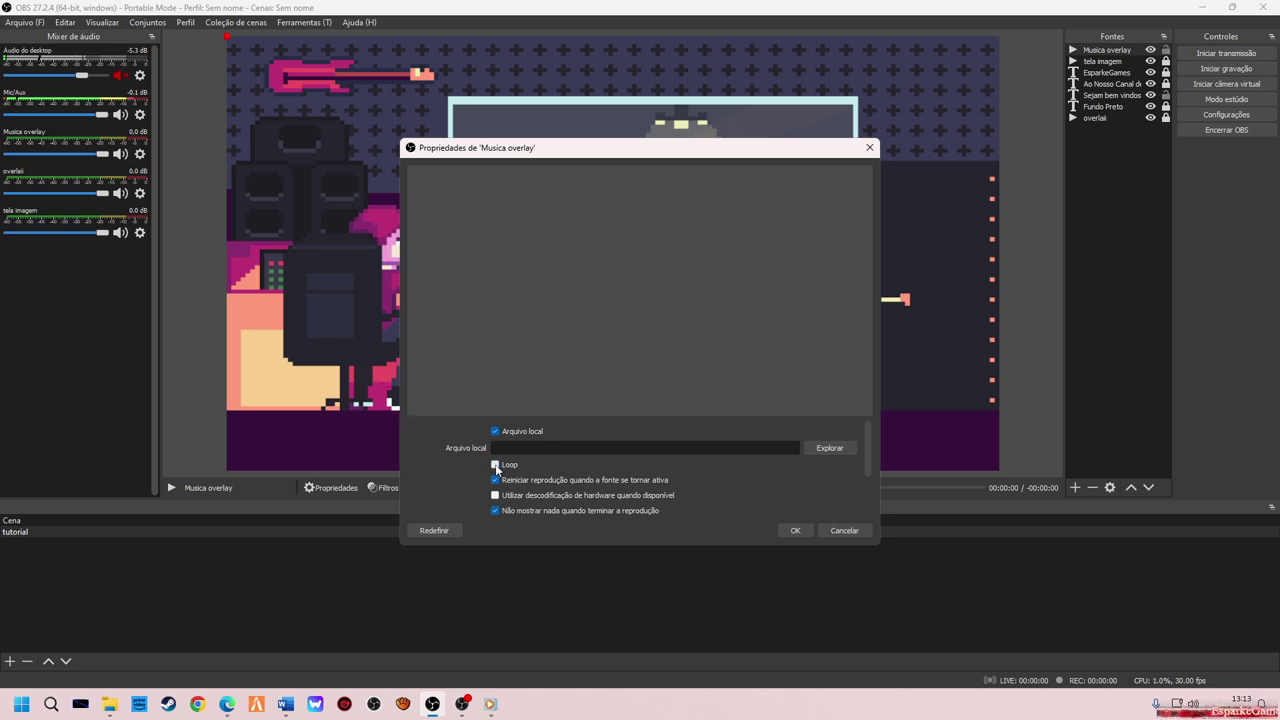
click(842, 450)
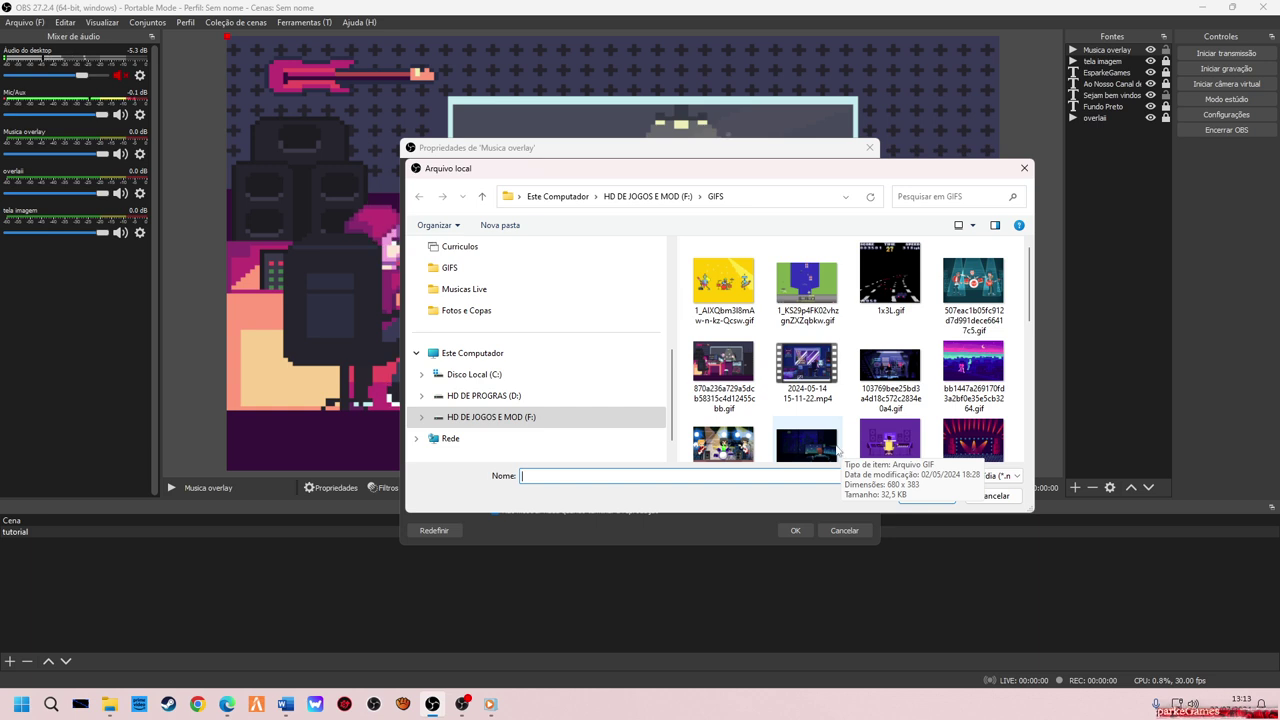
click(484, 290)
click(955, 476)
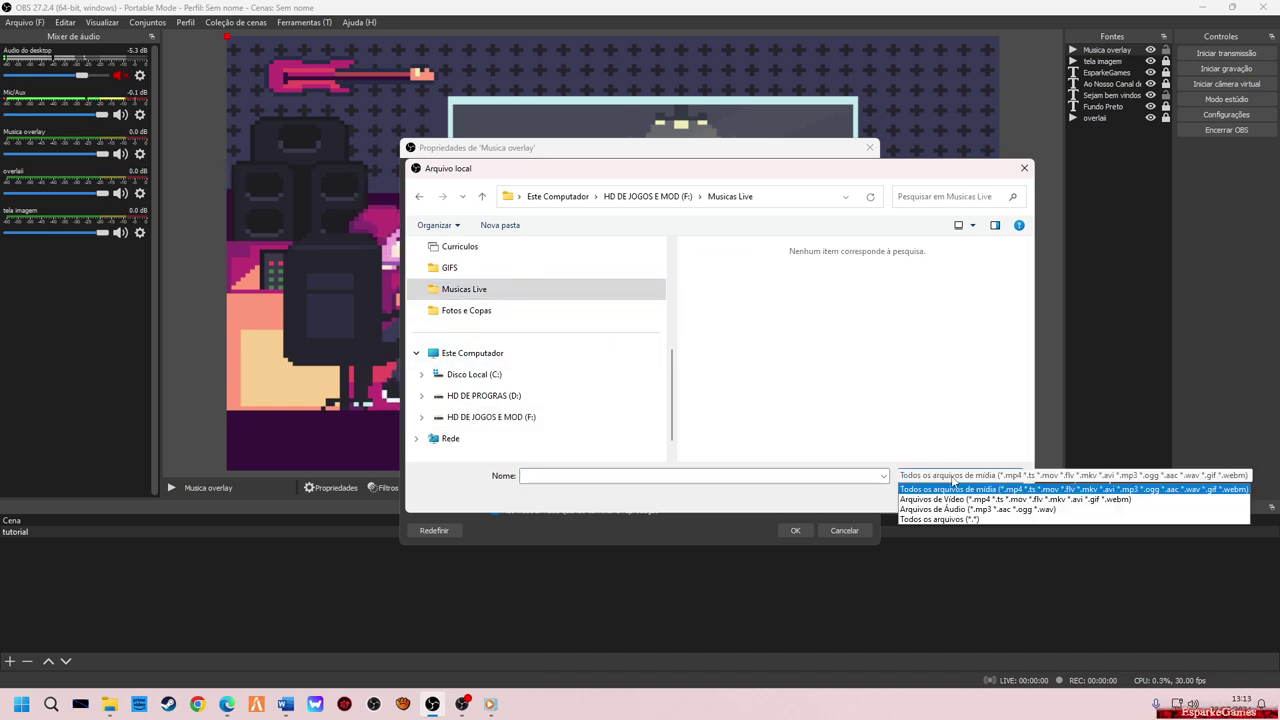
click(954, 520)
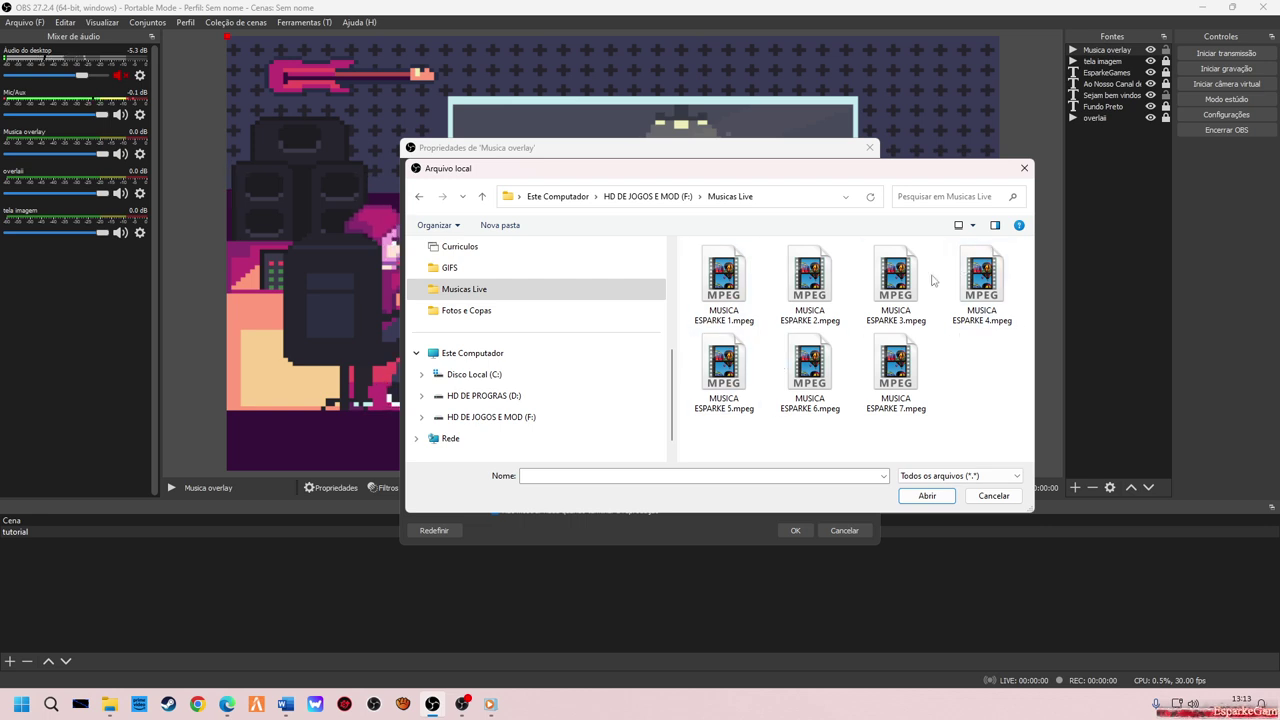
click(724, 285)
click(925, 496)
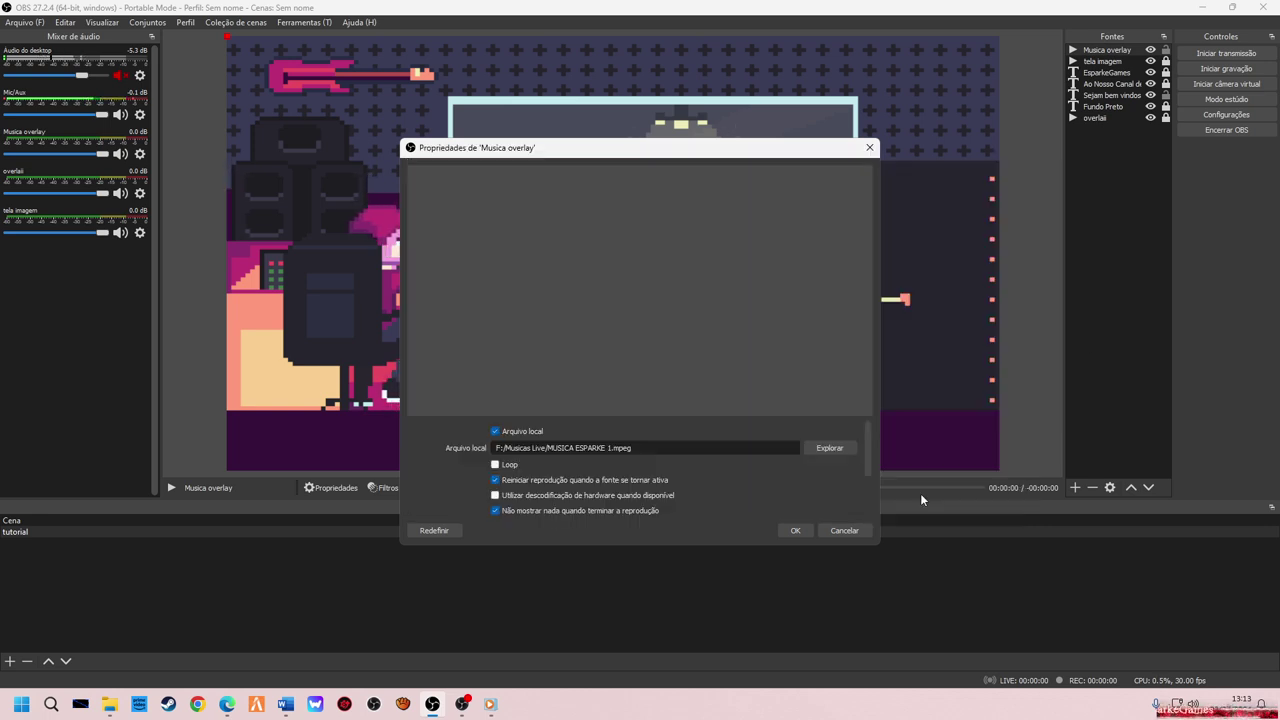
click(800, 530)
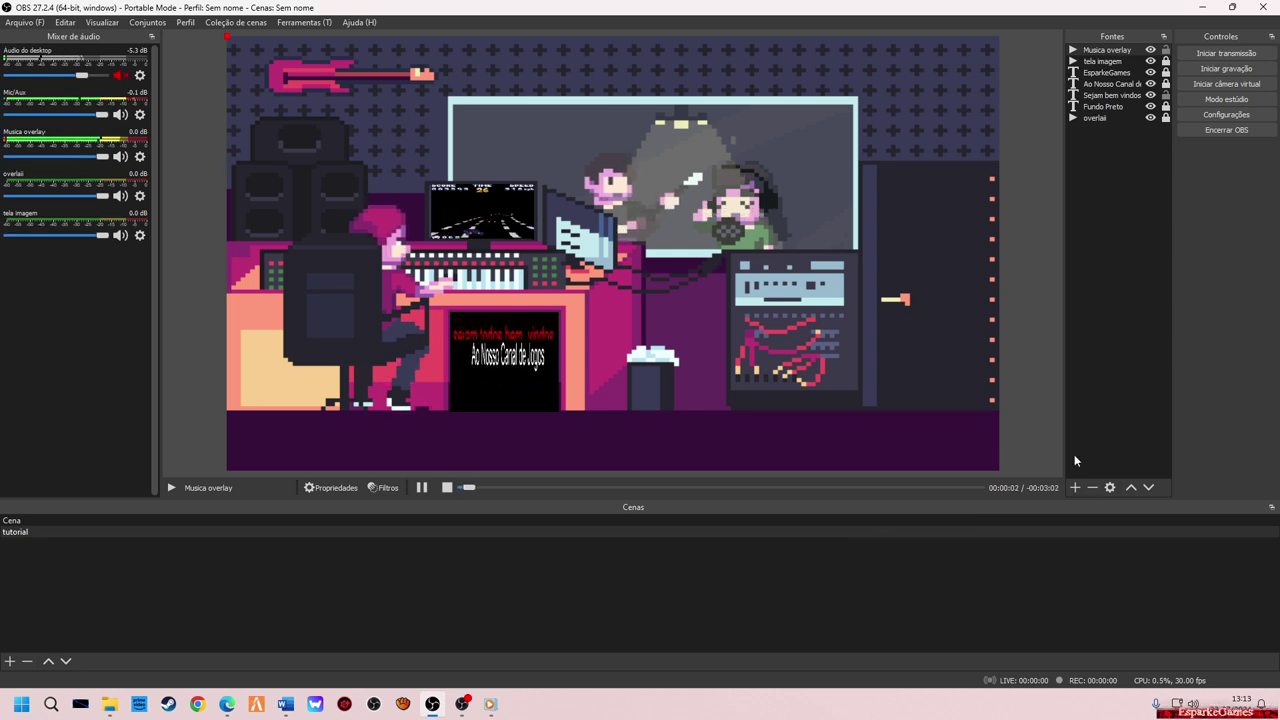
Hide the "overlaii" and "tela imagem" channels from the audio mixer and unmute the desktop audio.
right_click(58, 178)
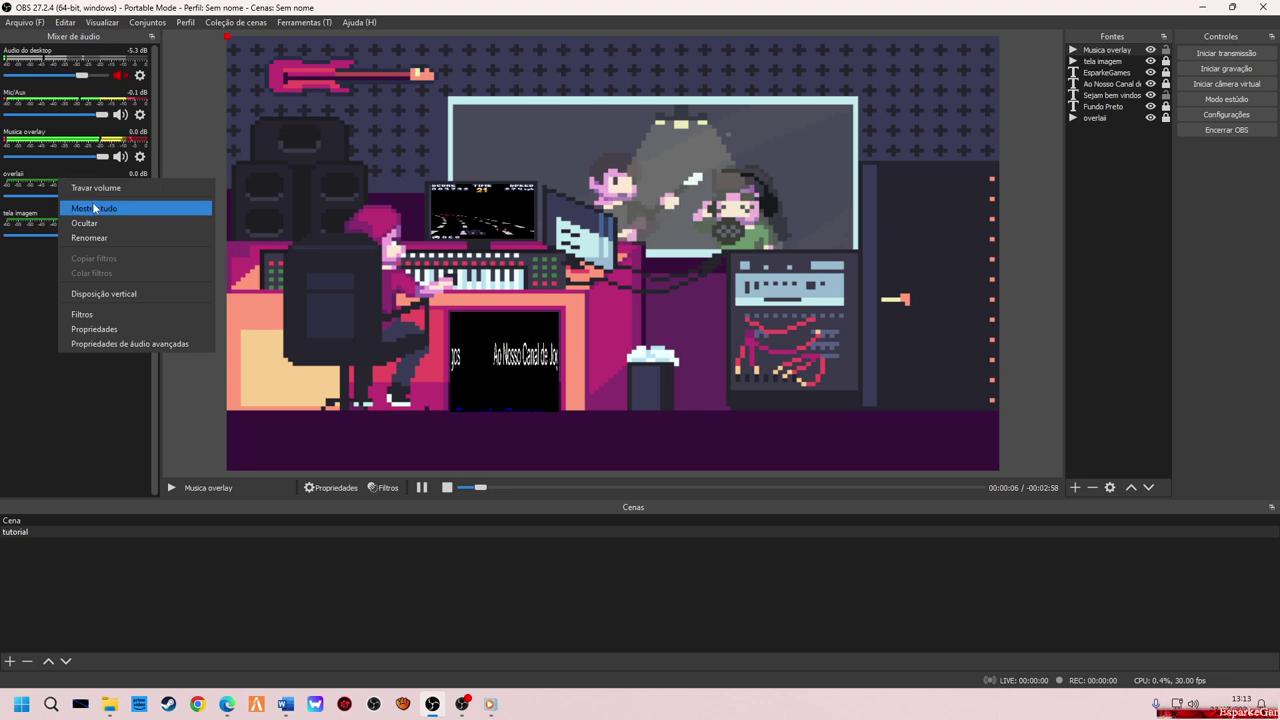
click(85, 222)
right_click(71, 181)
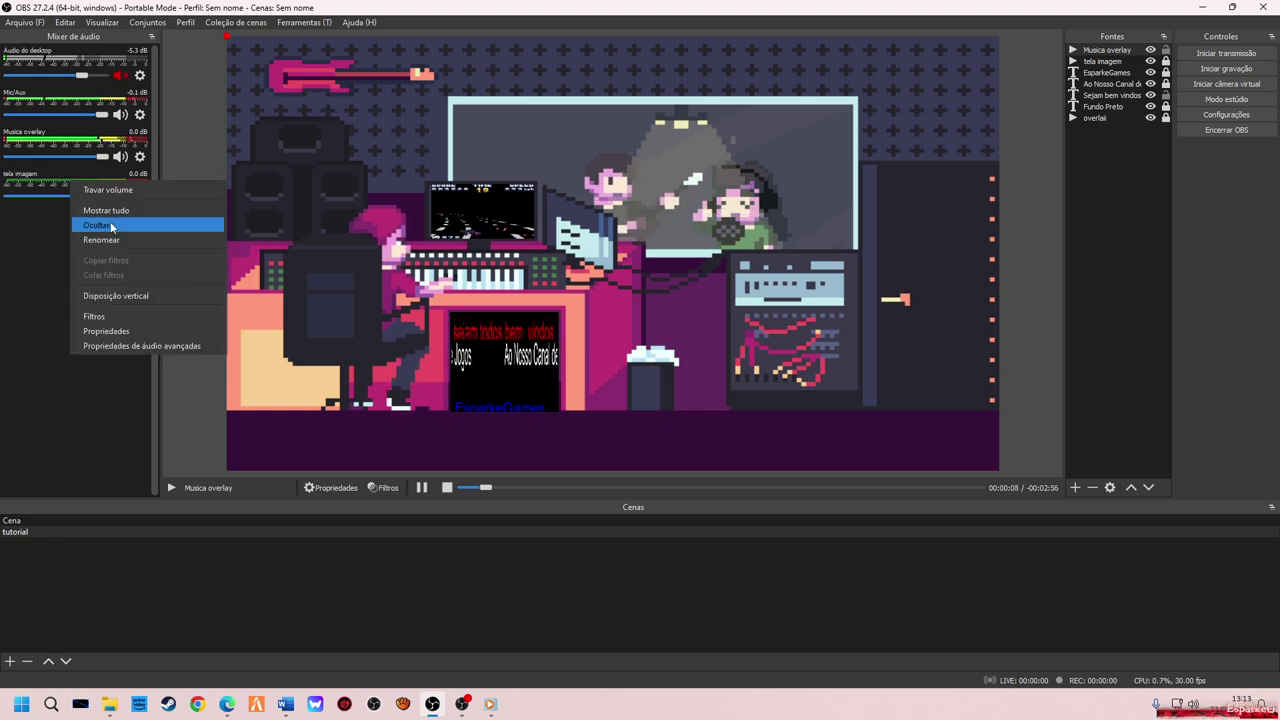
click(111, 226)
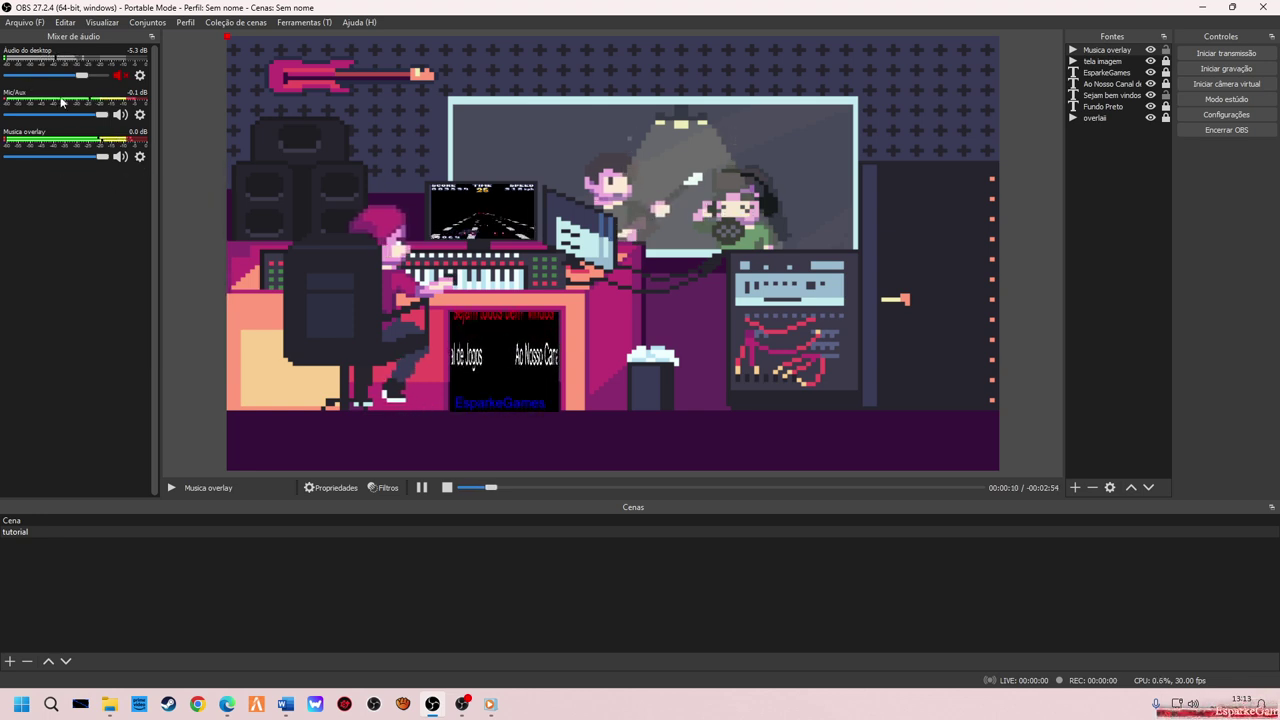
click(121, 77)
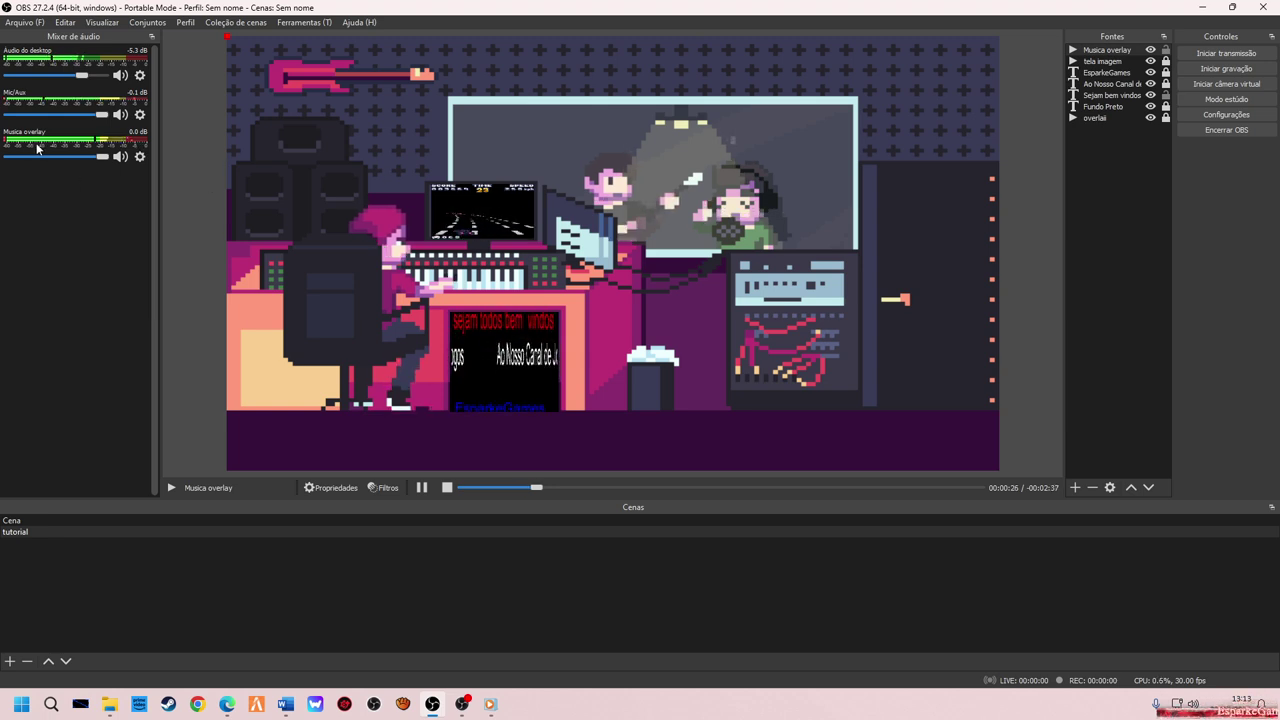
mouse_move(101, 160)
mouse_down()
mouse_move(9, 164)
mouse_move(102, 157)
mouse_up()
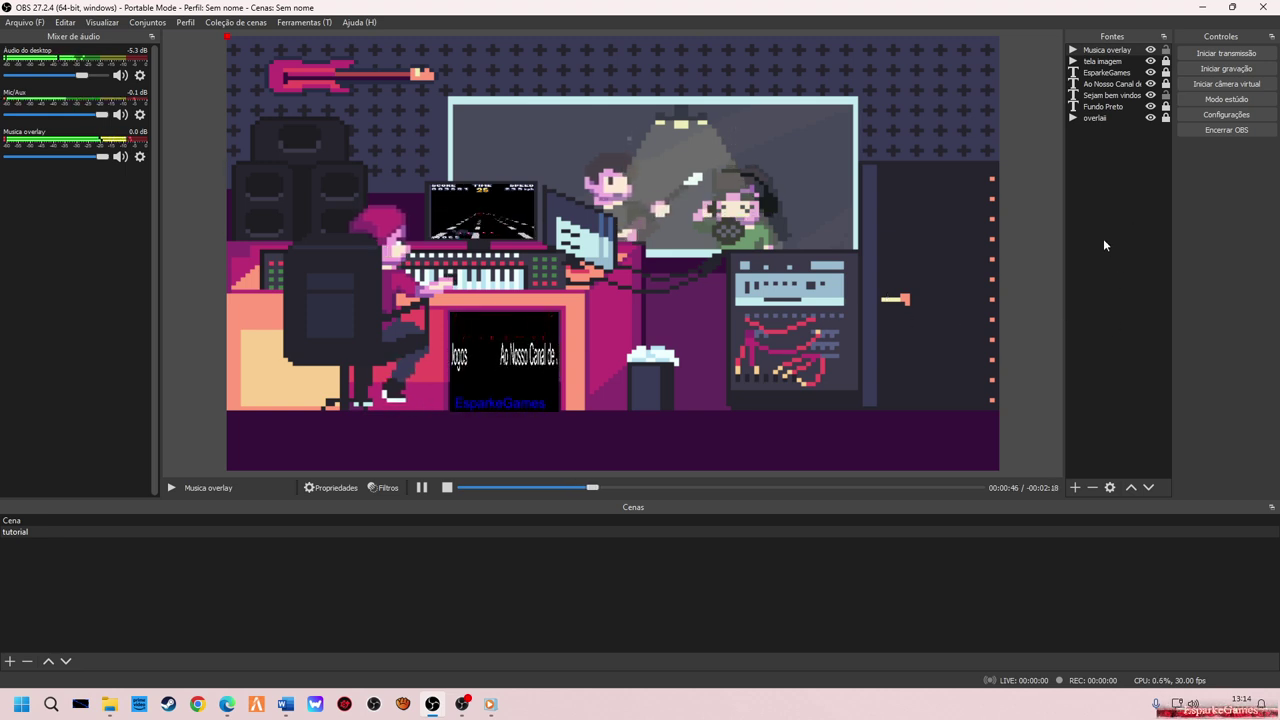
Examine the show and hide hotkeys listed for the sources of the existing scene and the tutorial scene.
click(1222, 117)
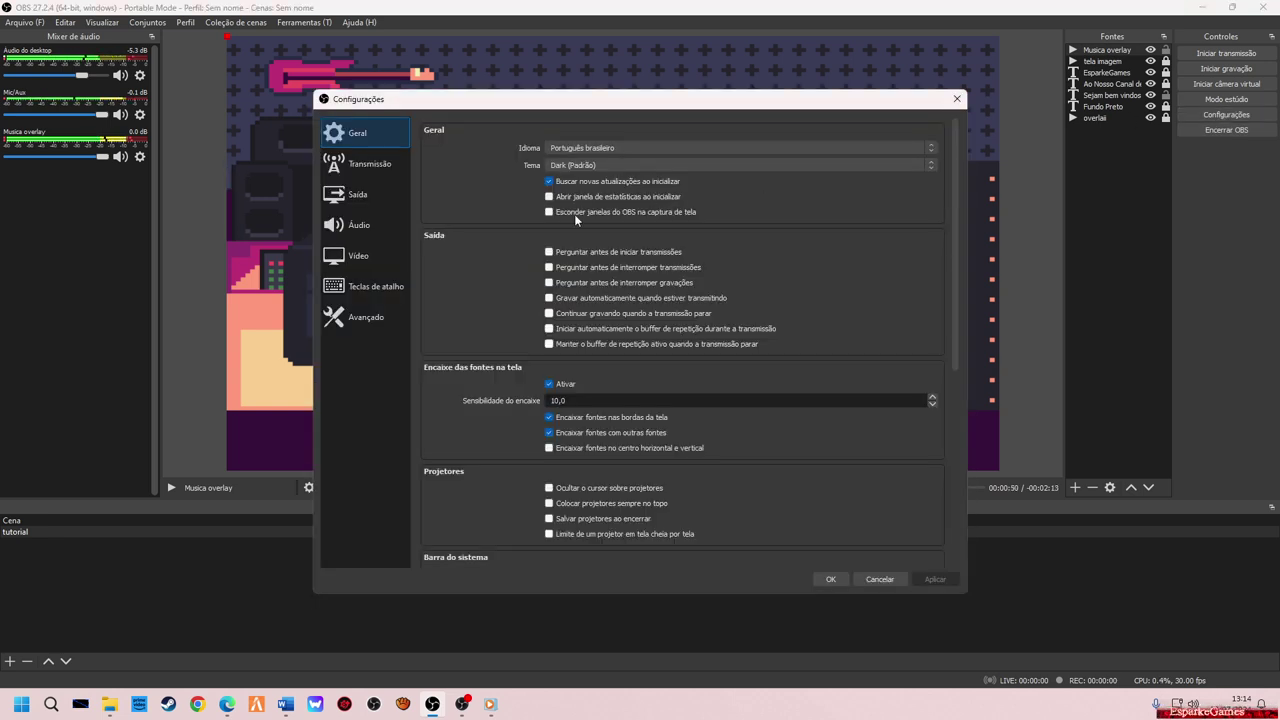
click(361, 288)
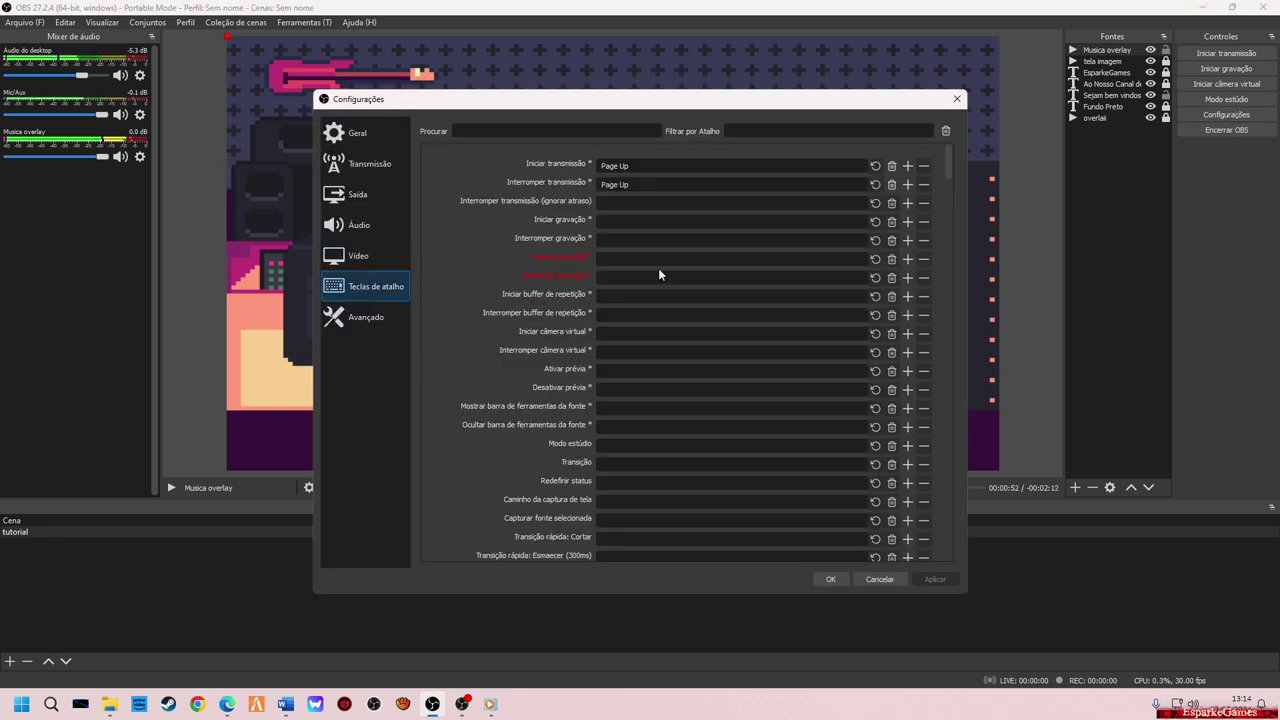
scroll(730, 262, down, 10)
scroll(730, 269, down, 2)
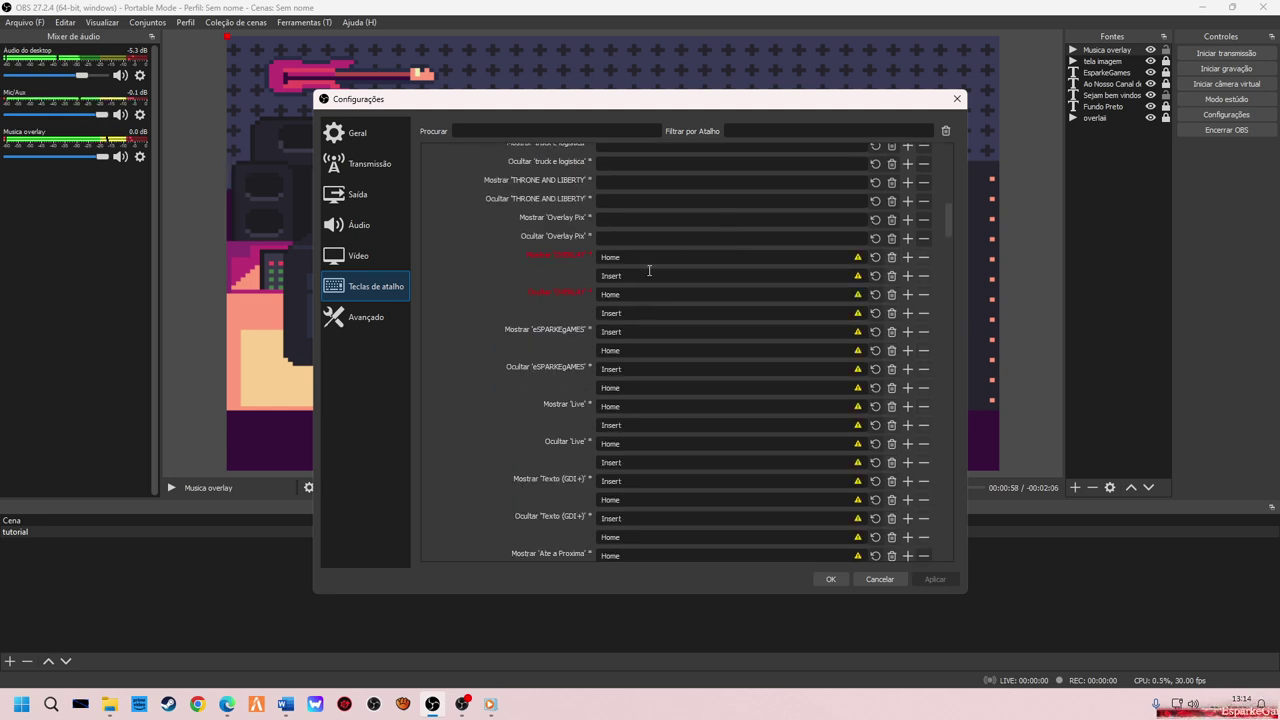
scroll(703, 262, down, 12)
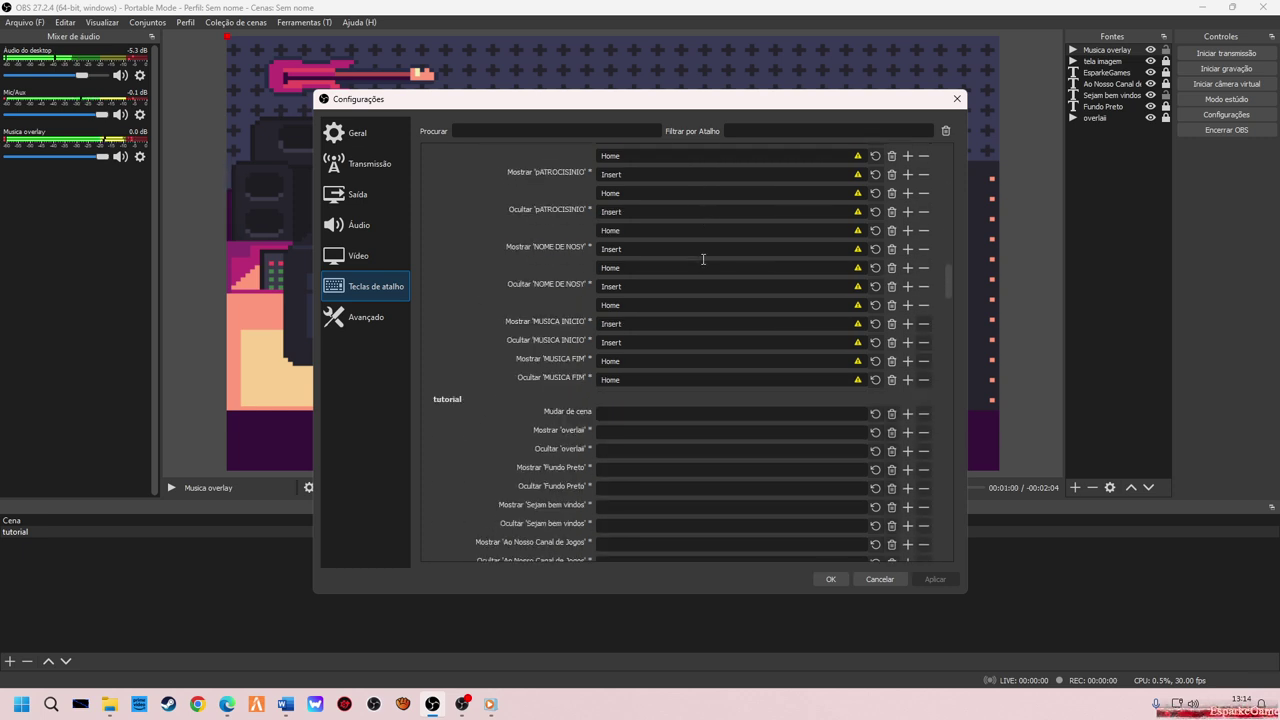
scroll(703, 265, up, 1)
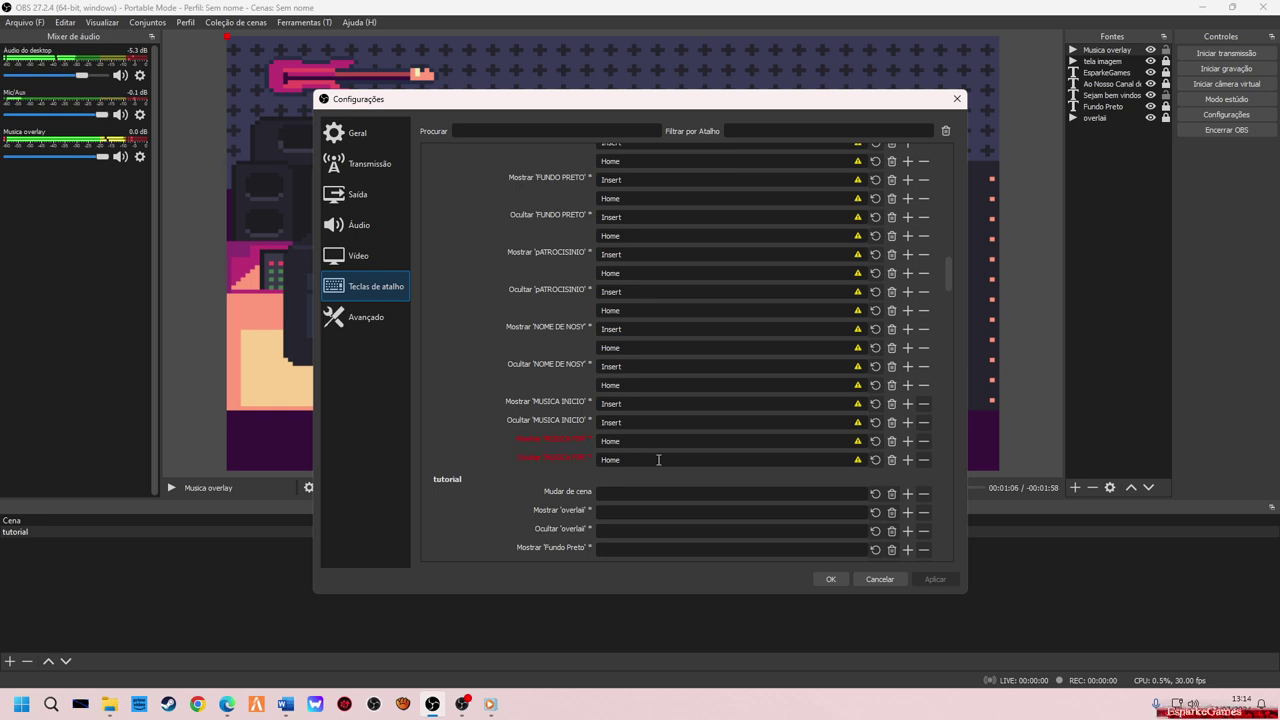
scroll(662, 458, up, 1)
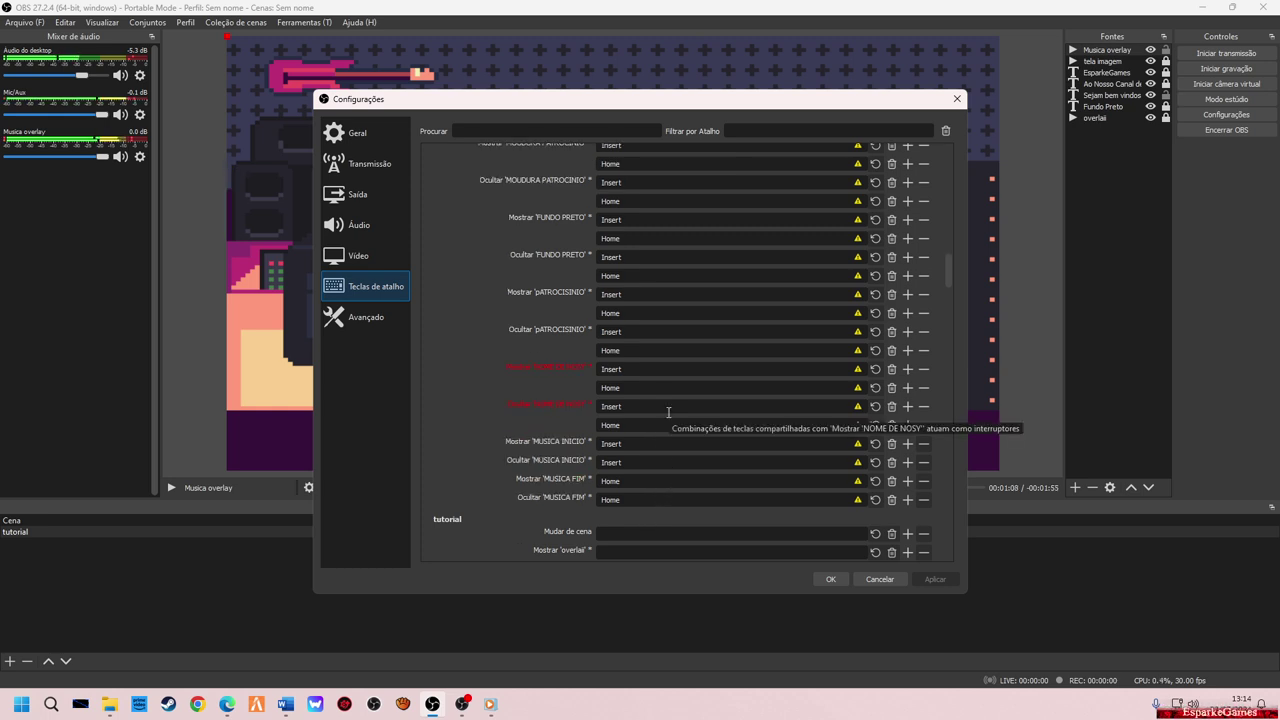
scroll(668, 412, up, 3)
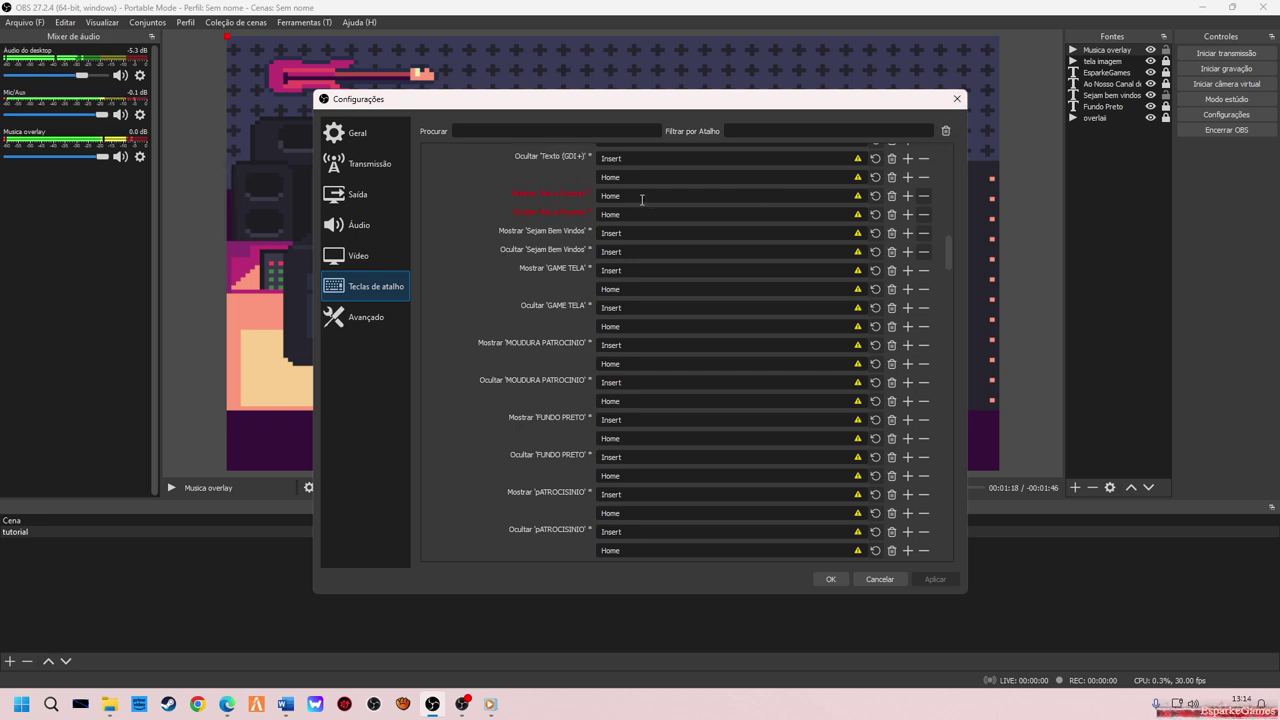
scroll(642, 199, up, 4)
scroll(642, 199, up, 2)
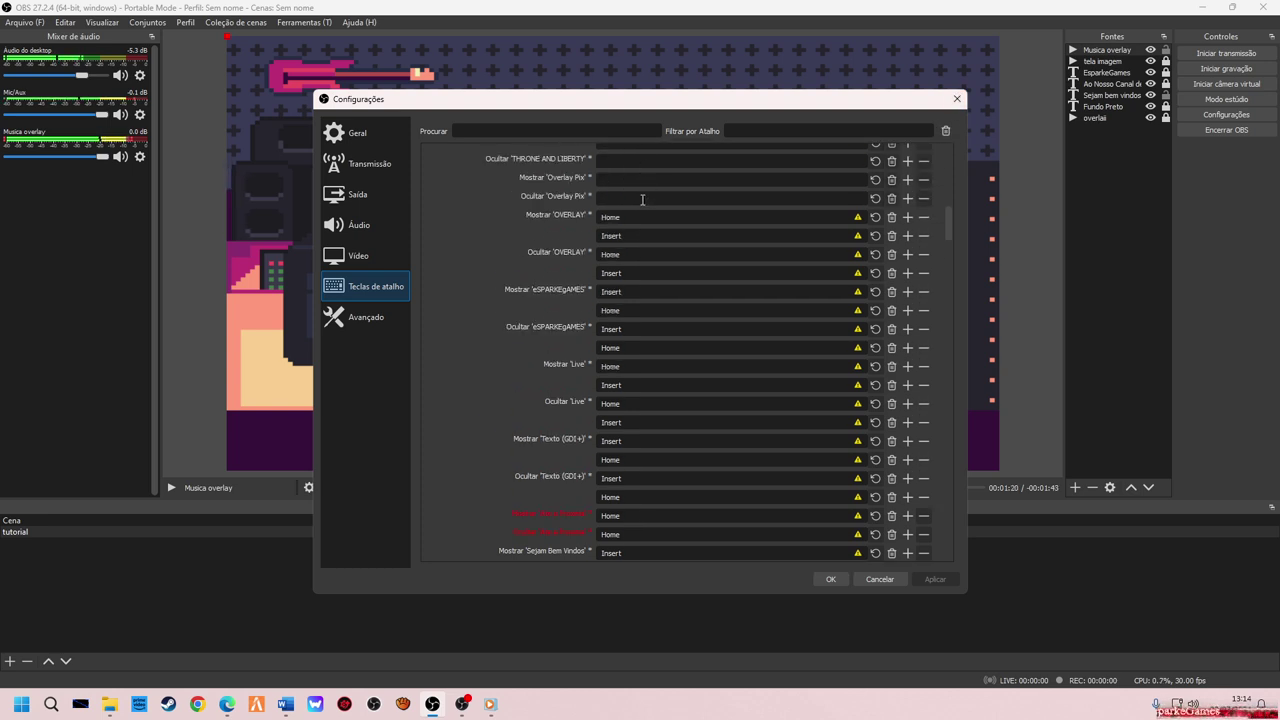
scroll(777, 254, up, 2)
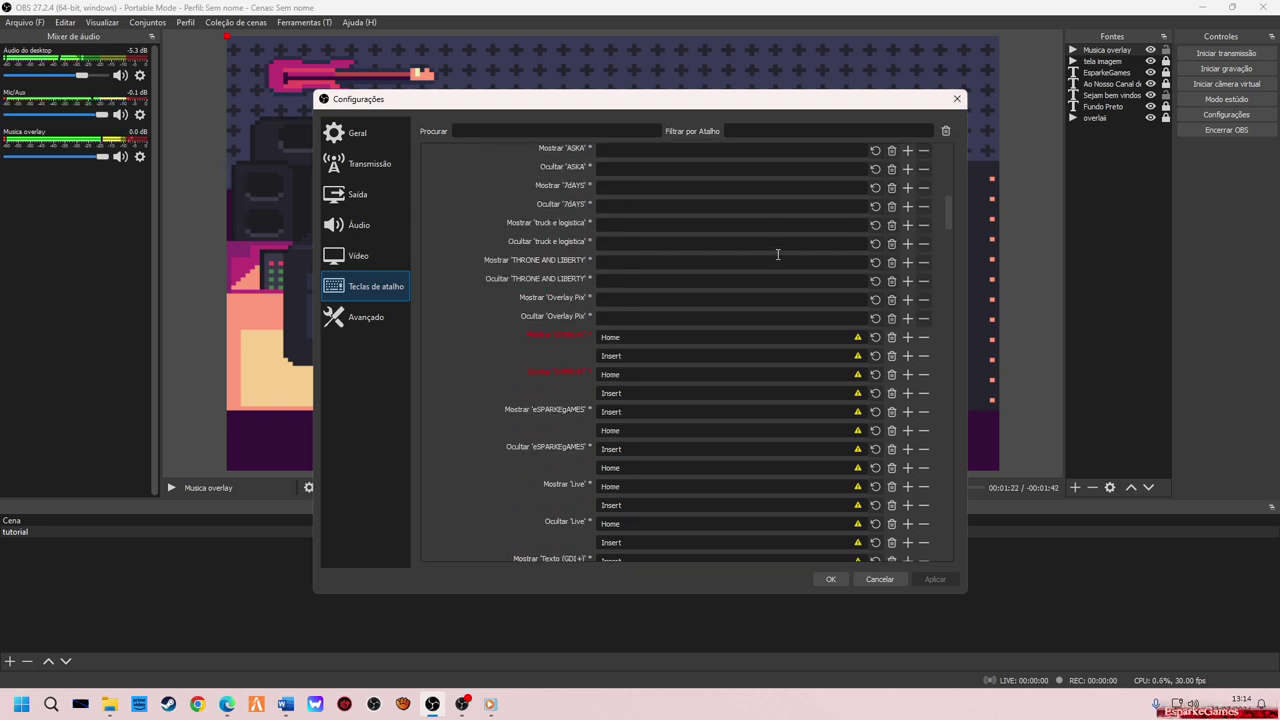
scroll(777, 254, down, 10)
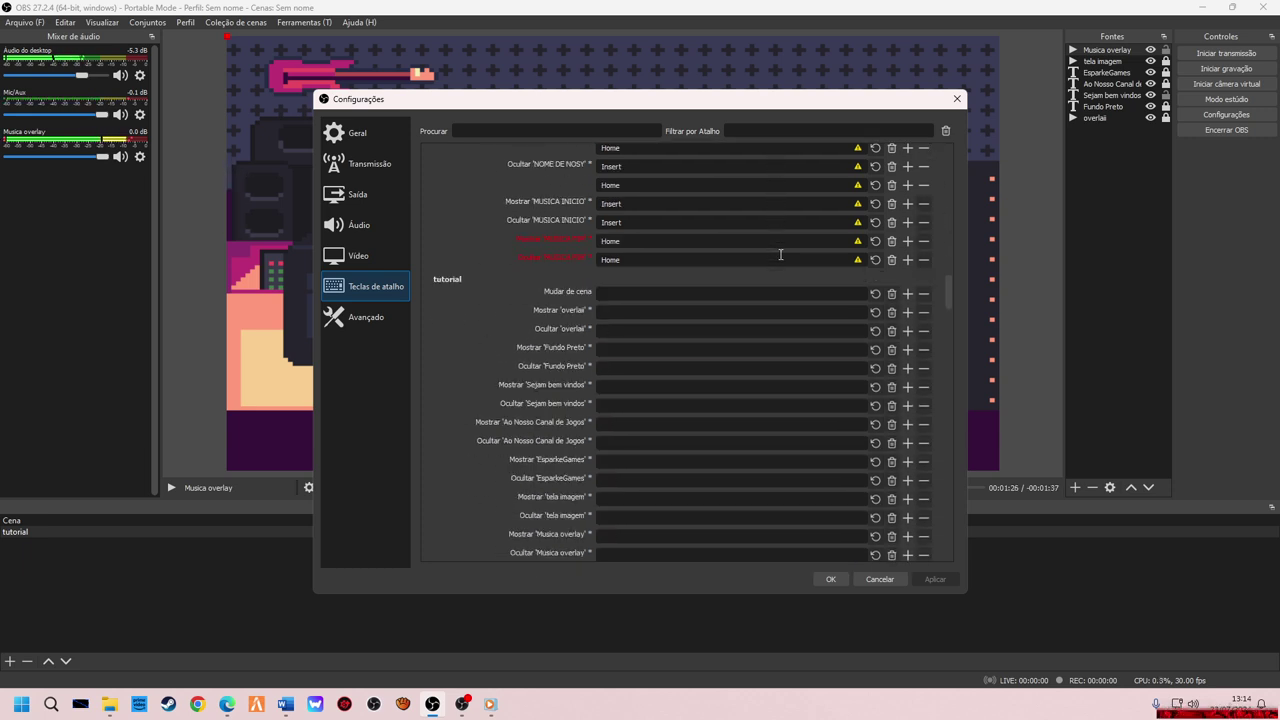
Add P as an extra hotkey for showing MUSICA INICIO and for showing MUSICA FIM, and accept the settings.
scroll(783, 257, up, 1)
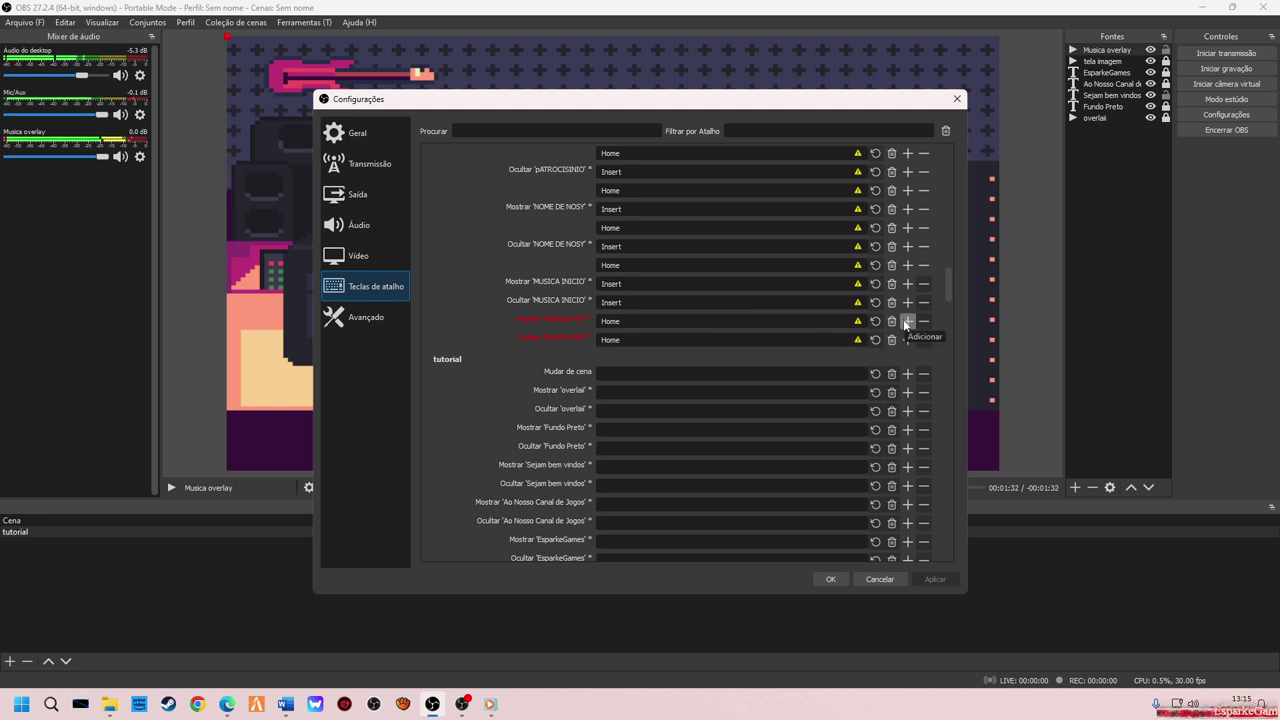
click(669, 283)
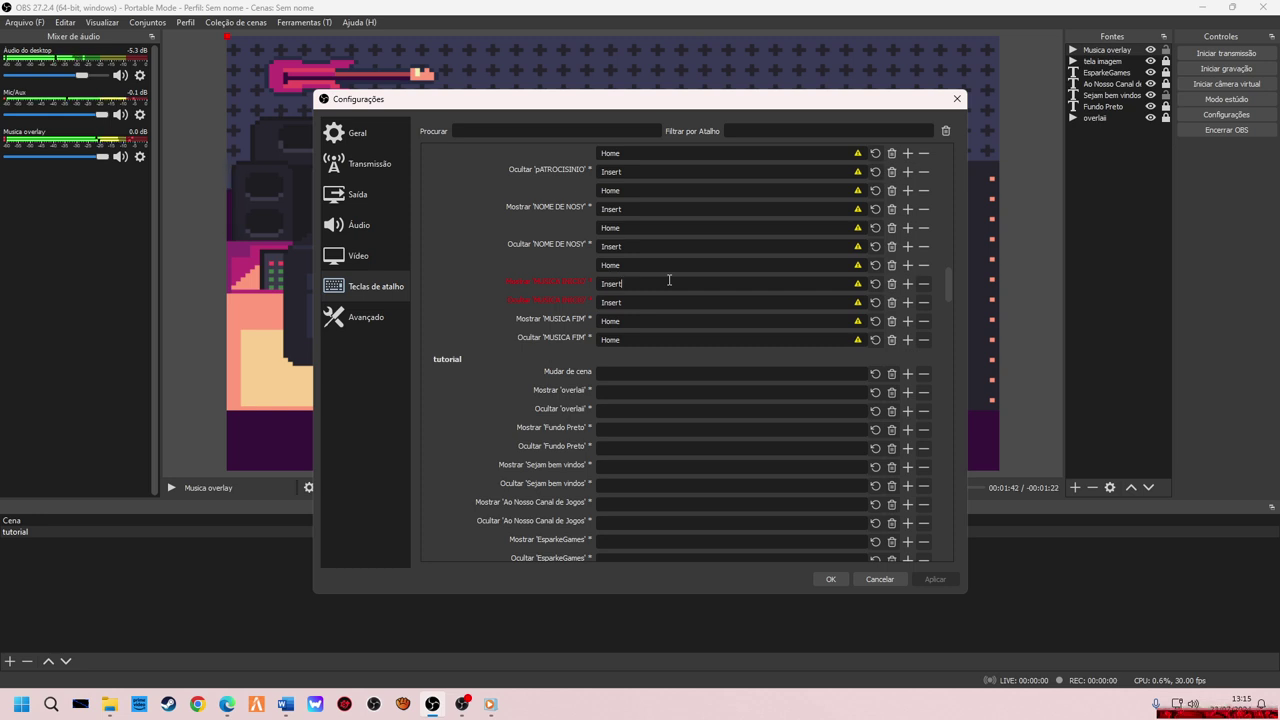
click(908, 284)
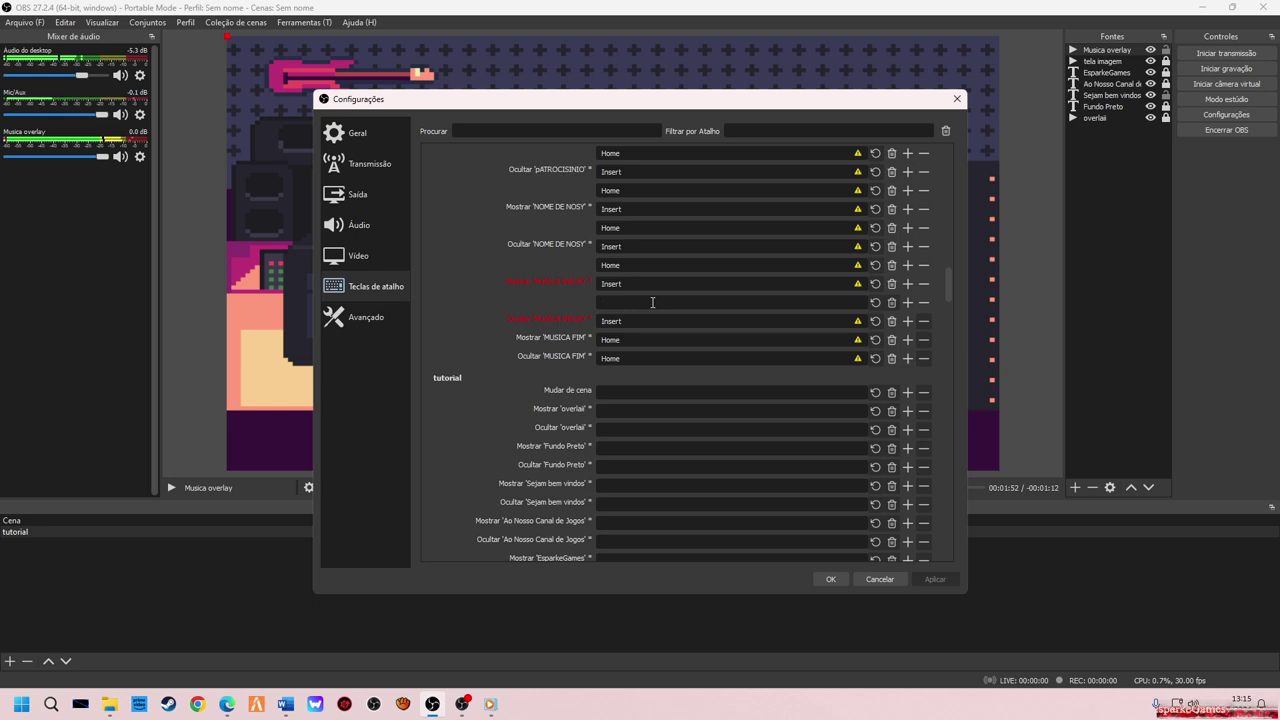
key(p)
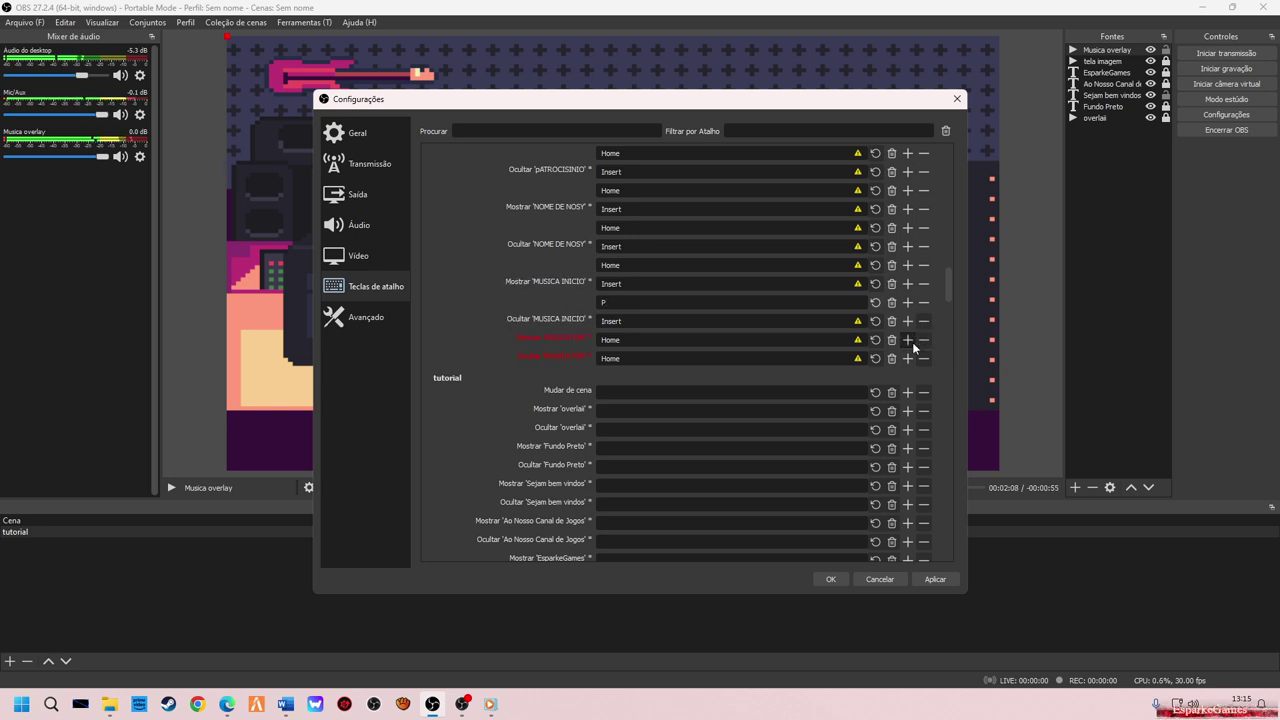
click(910, 341)
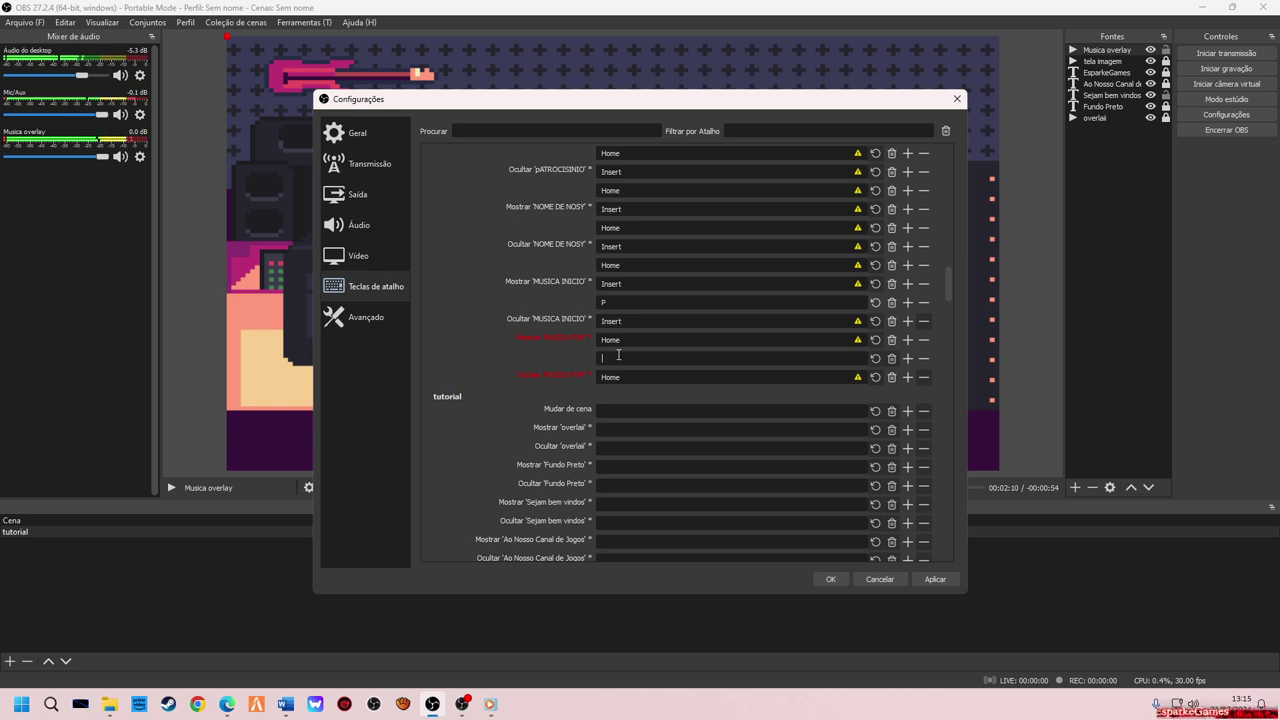
key(p)
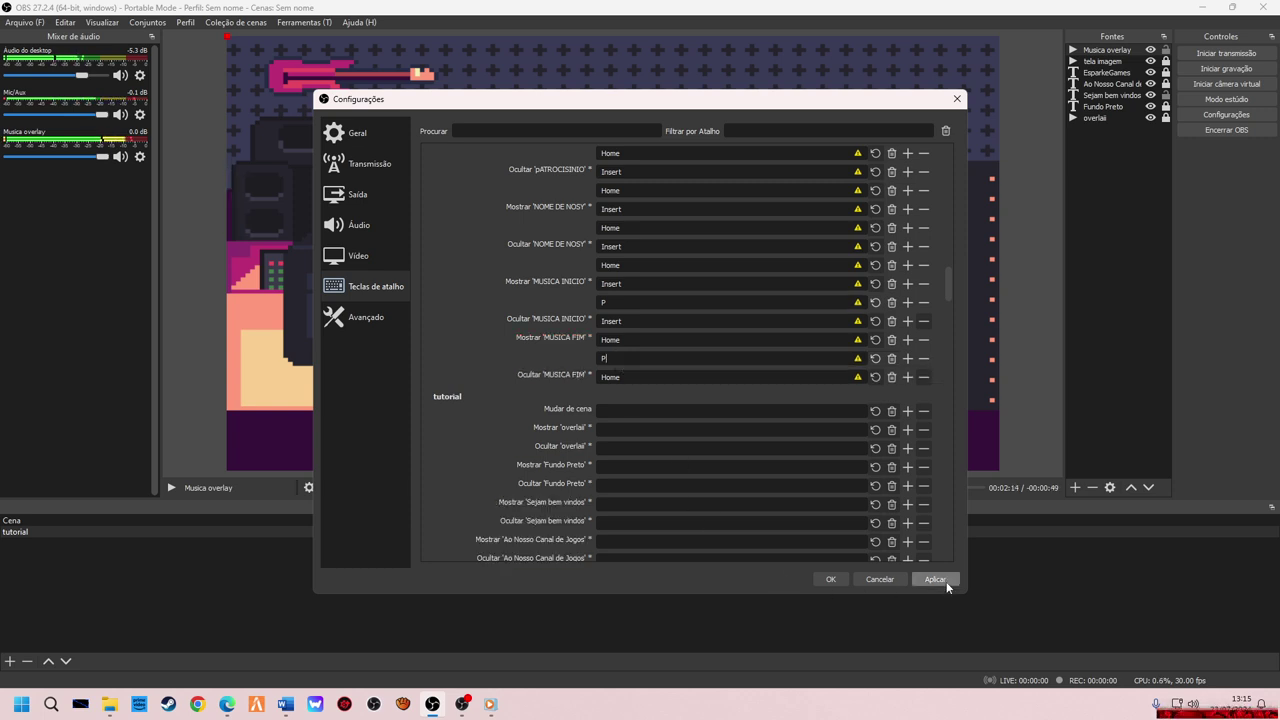
click(831, 579)
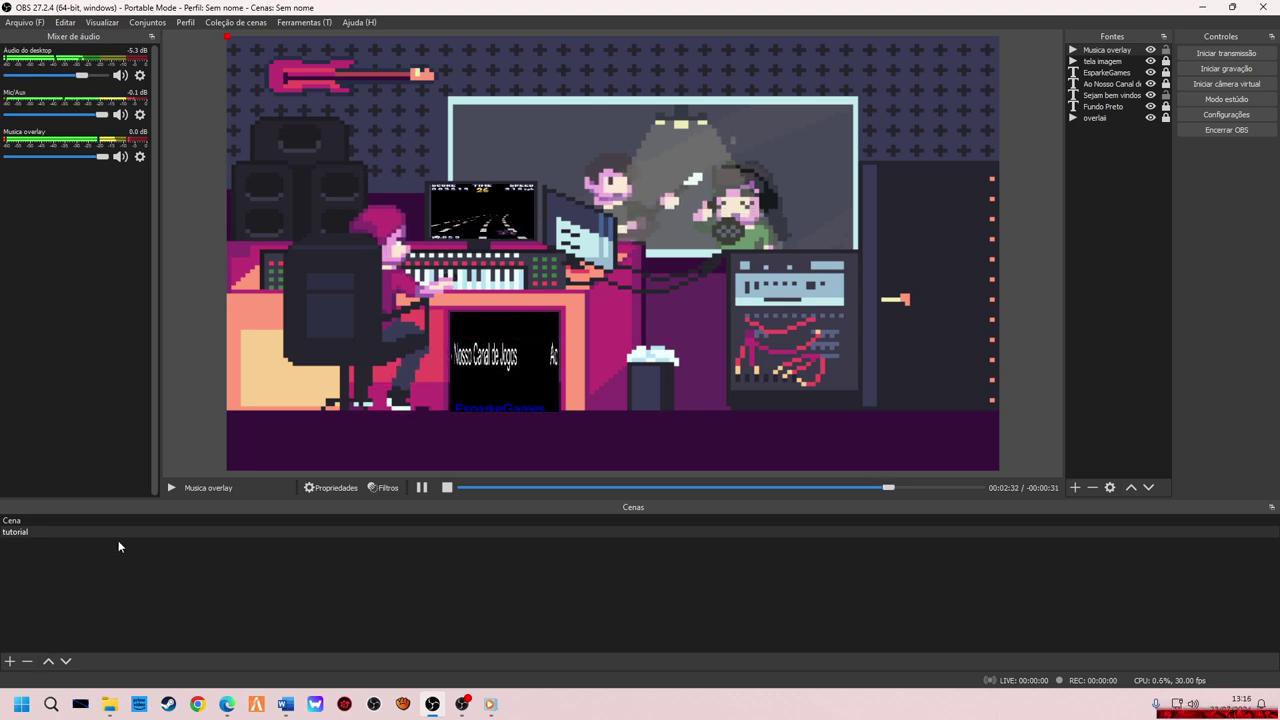
Switch to the "Cena" scene and lower the MUSICA INICIO volume to -inf dB.
click(40, 520)
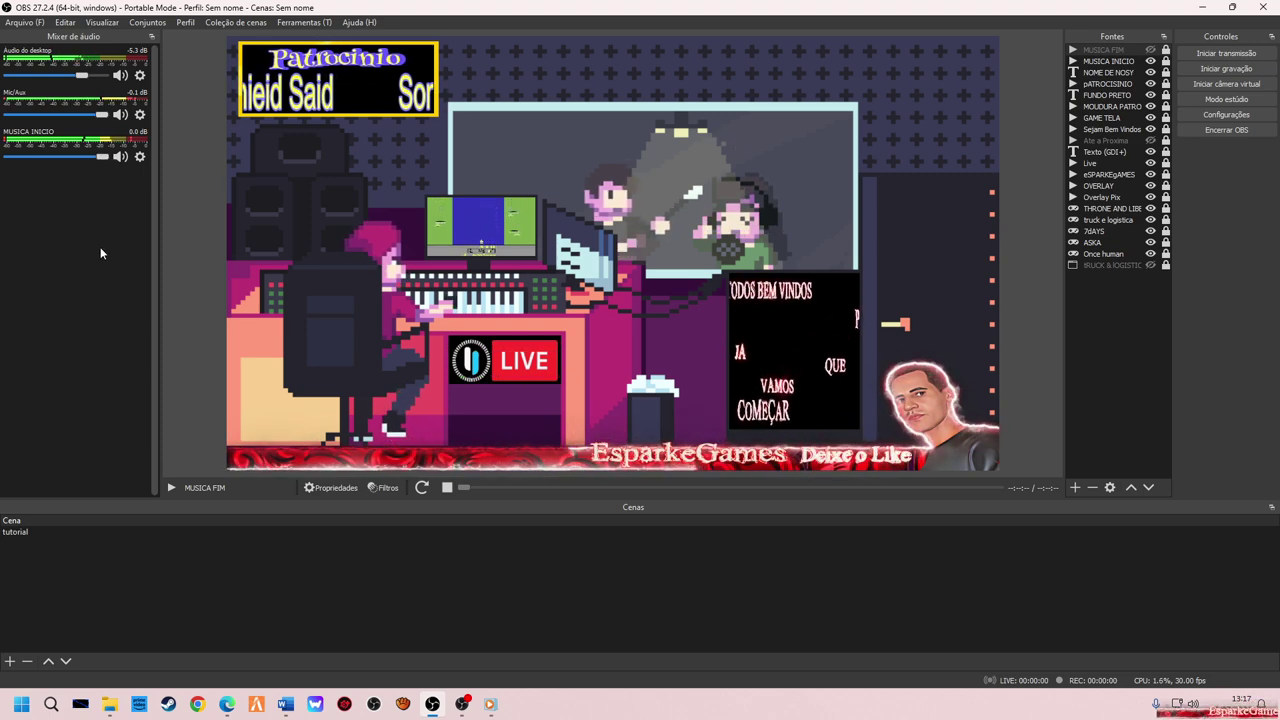
drag(102, 157, 5, 164)
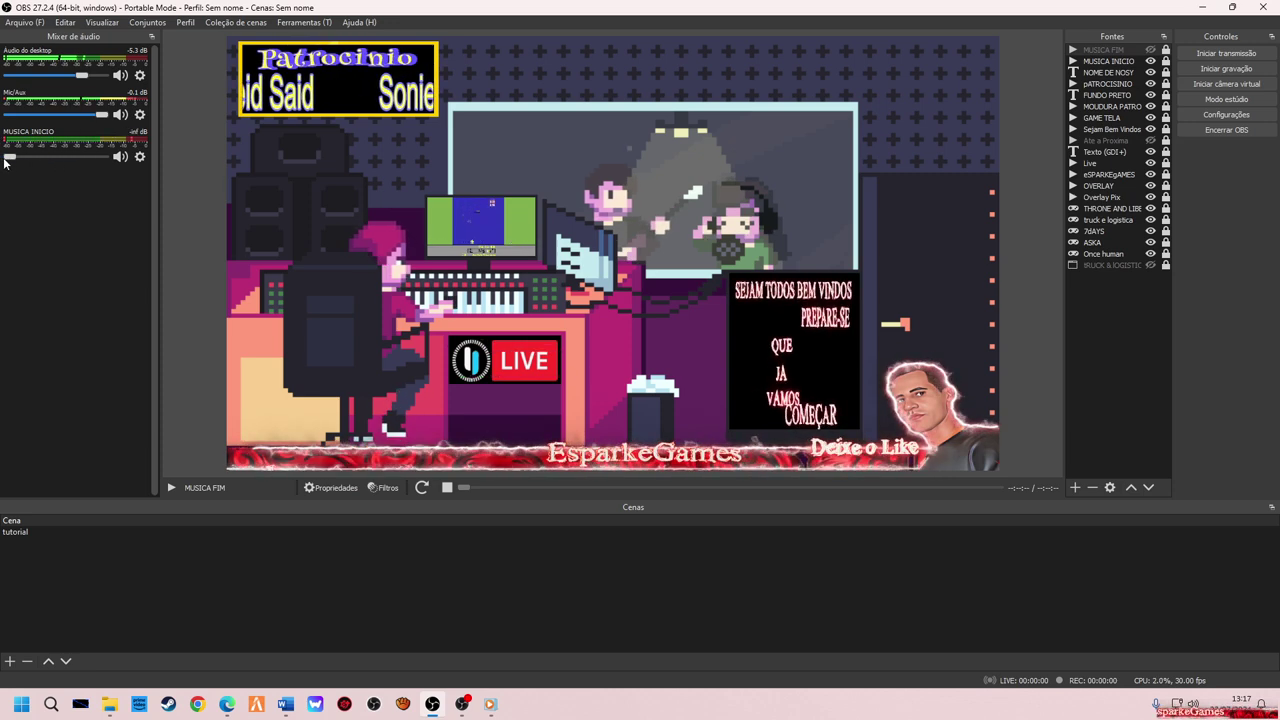
Raise the MUSICA INICIO volume to 0.0 dB in the audio mixer.
drag(5, 164, 175, 160)
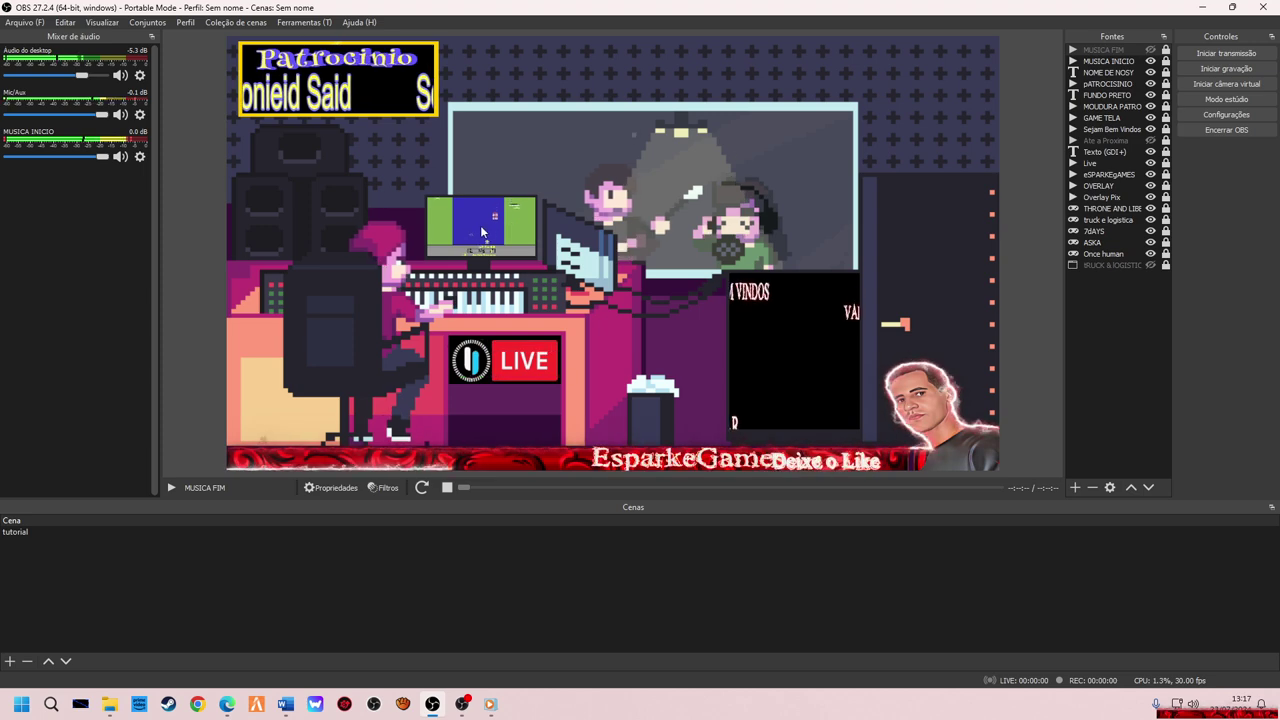
Change the GAME TELA source's local file to 1x3L.gif and accept its properties.
double_click(1131, 120)
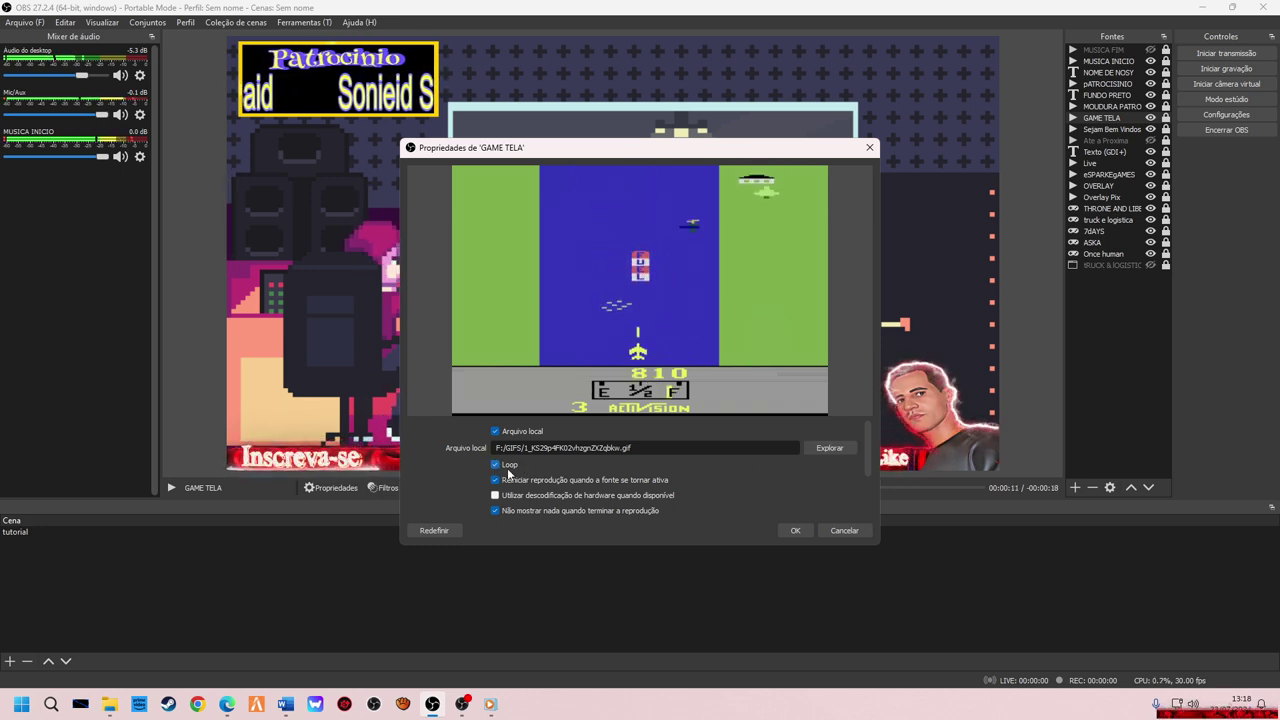
click(826, 452)
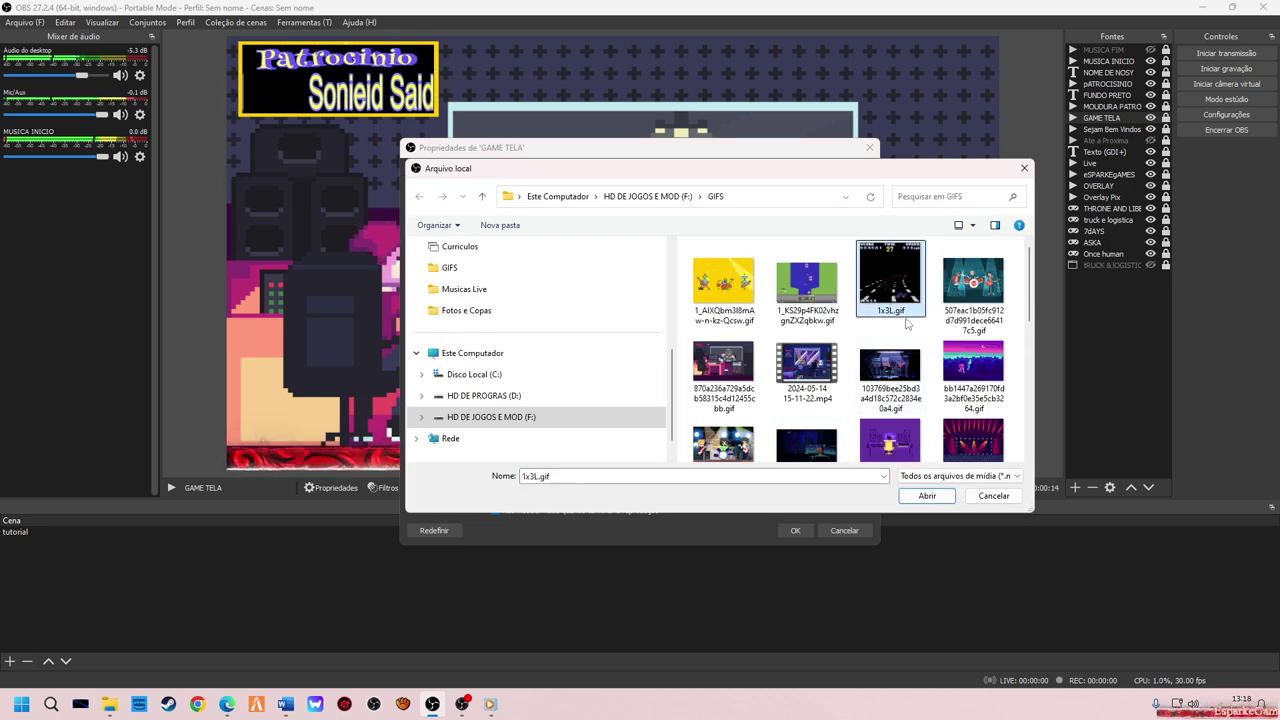
click(924, 496)
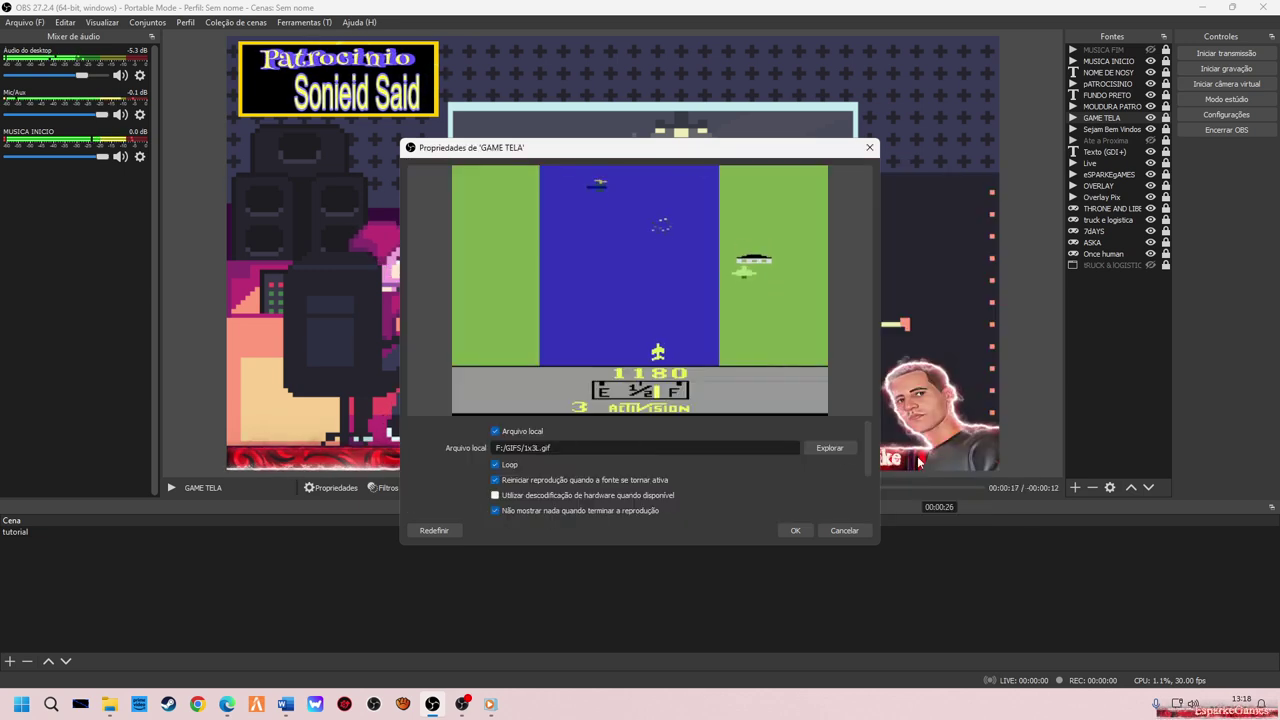
click(795, 530)
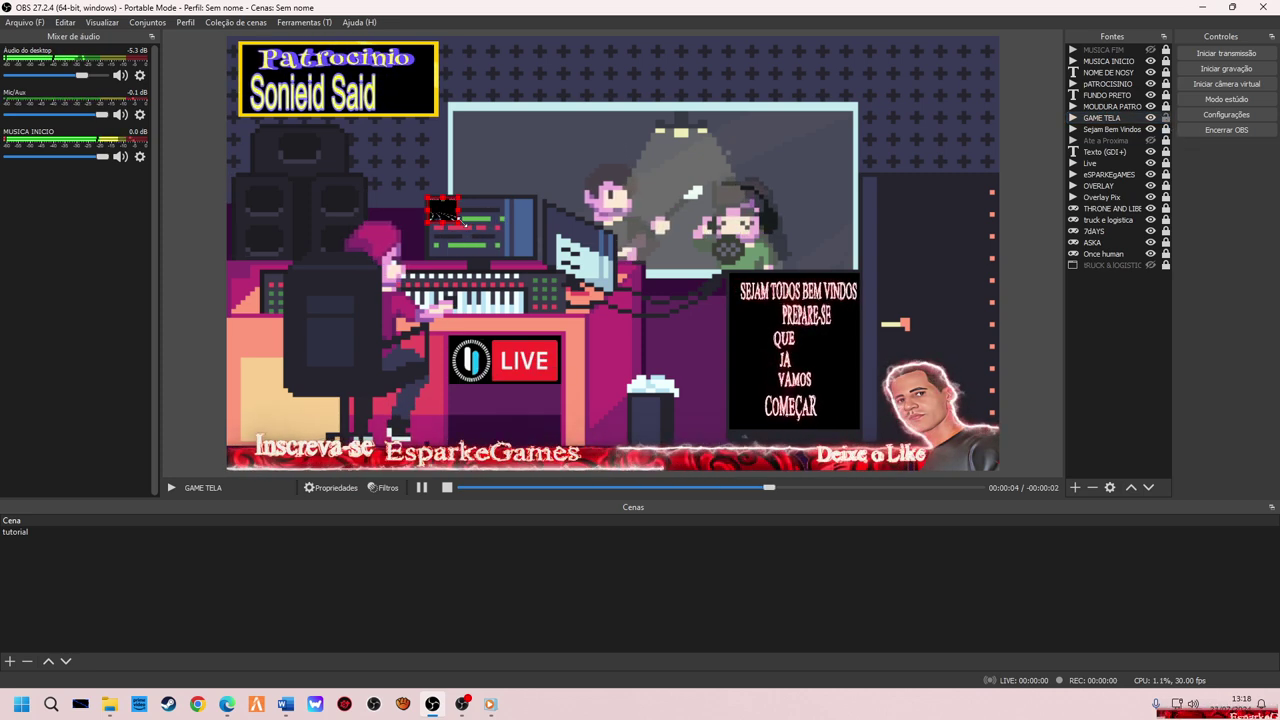
Enlarge the GAME TELA animation to fill the computer monitor in the scene, and deselect it.
drag(462, 232, 535, 258)
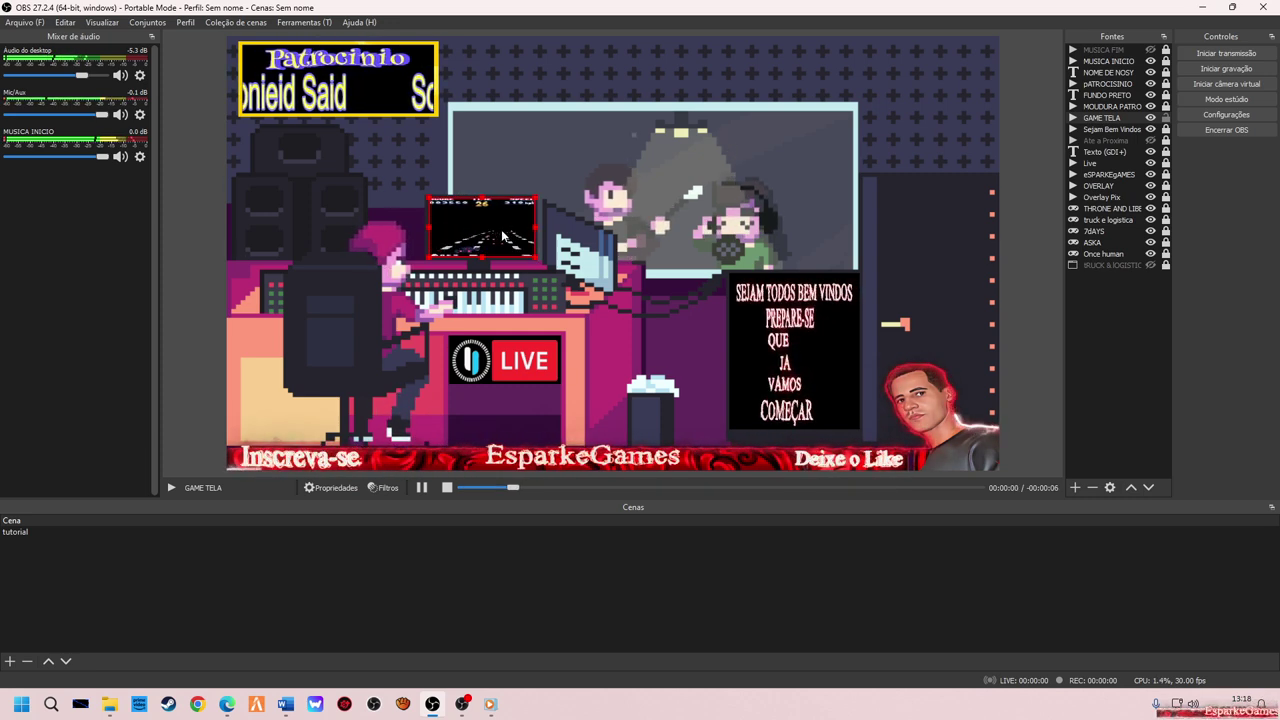
click(600, 249)
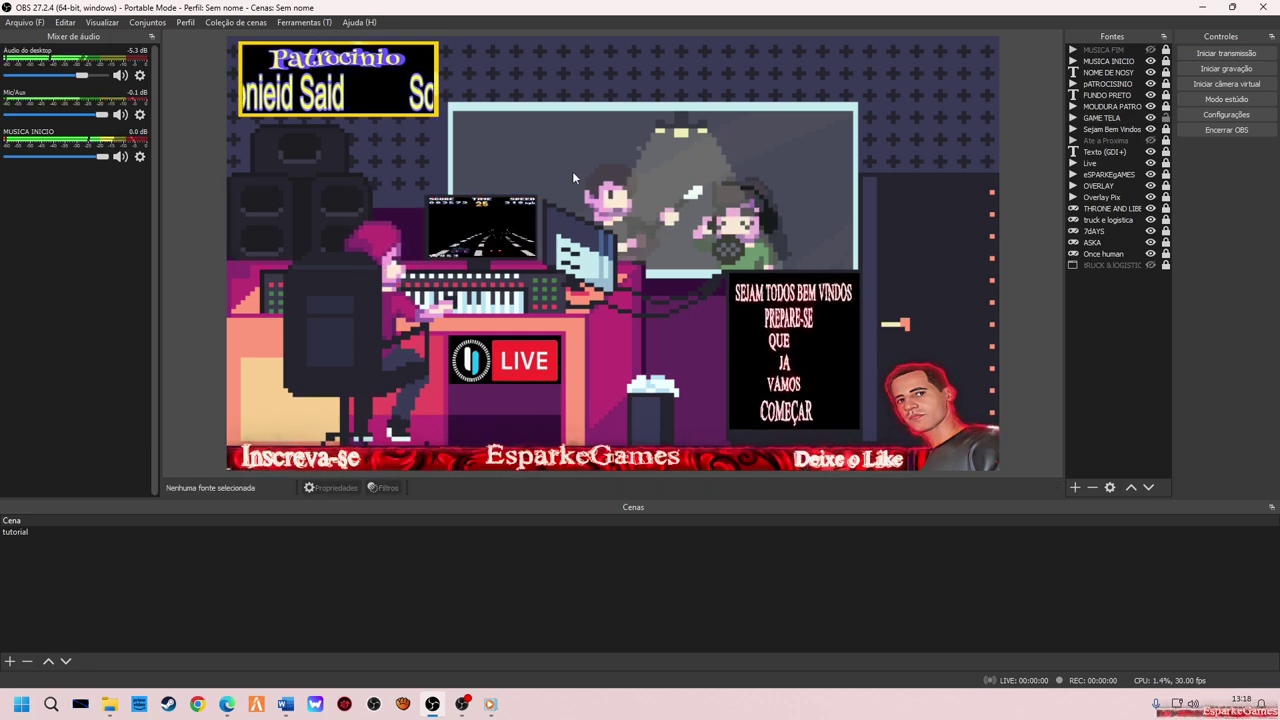
click(462, 240)
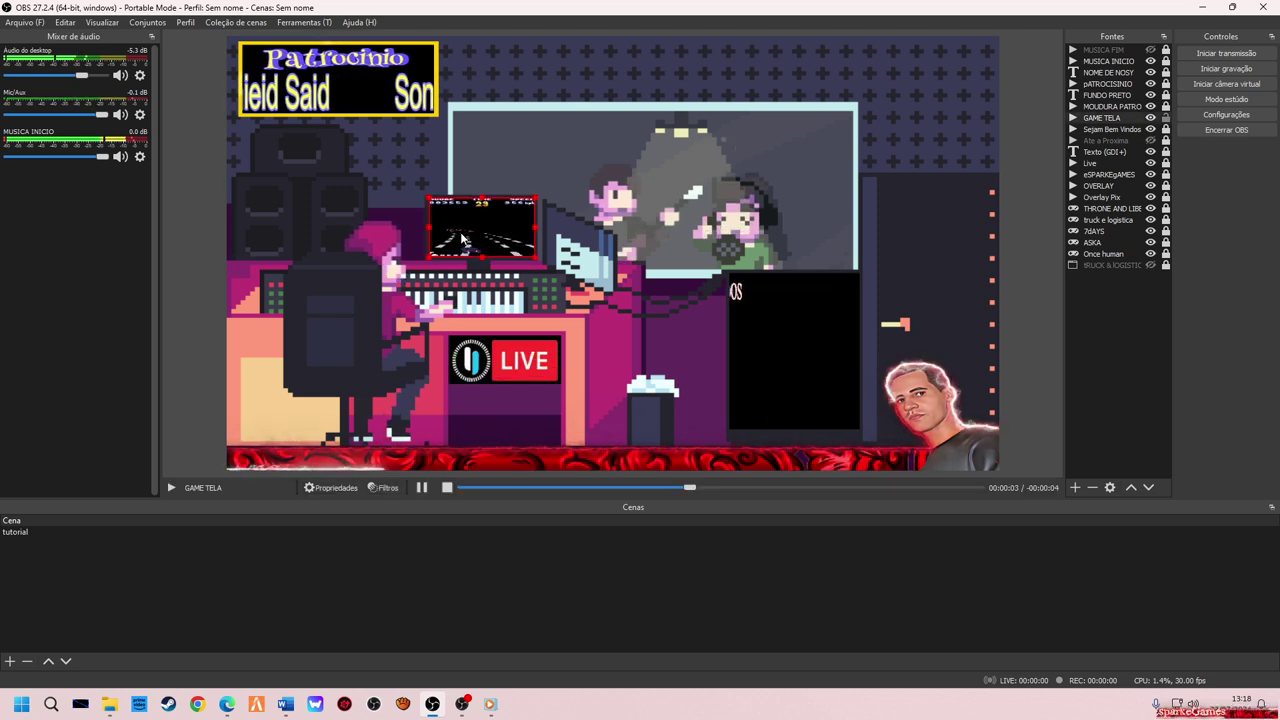
click(495, 165)
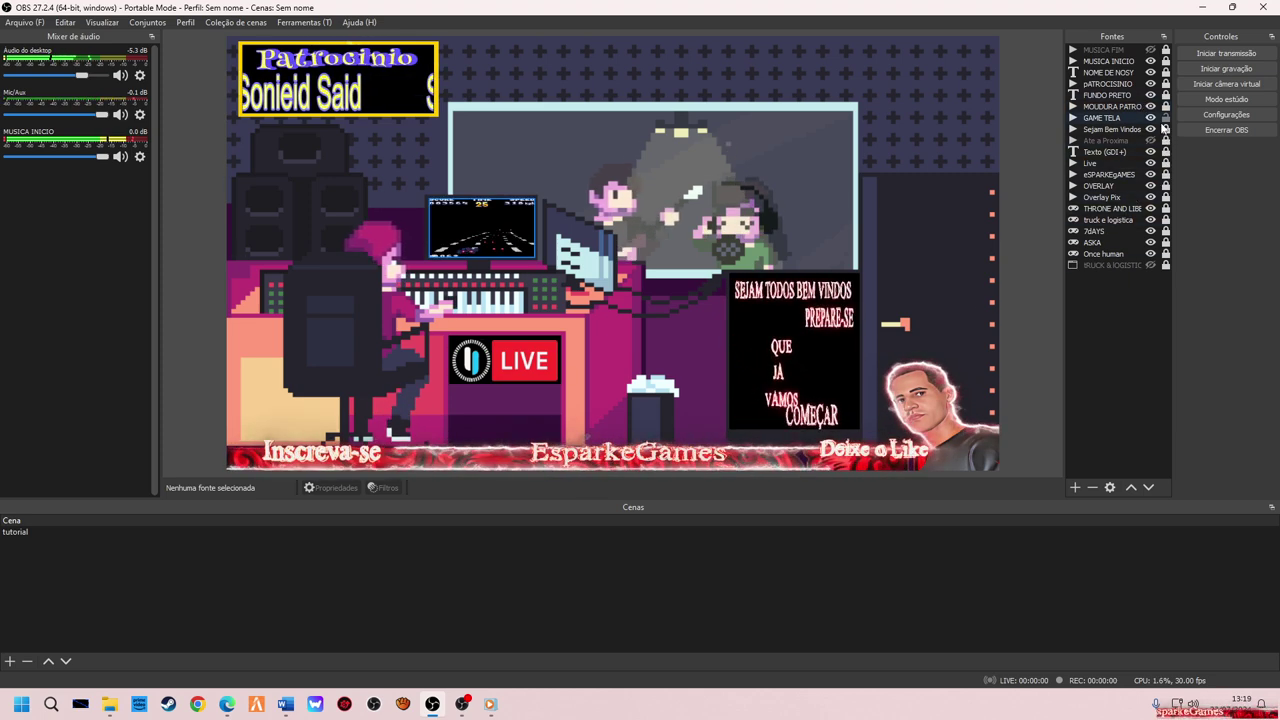
click(1149, 152)
click(1150, 152)
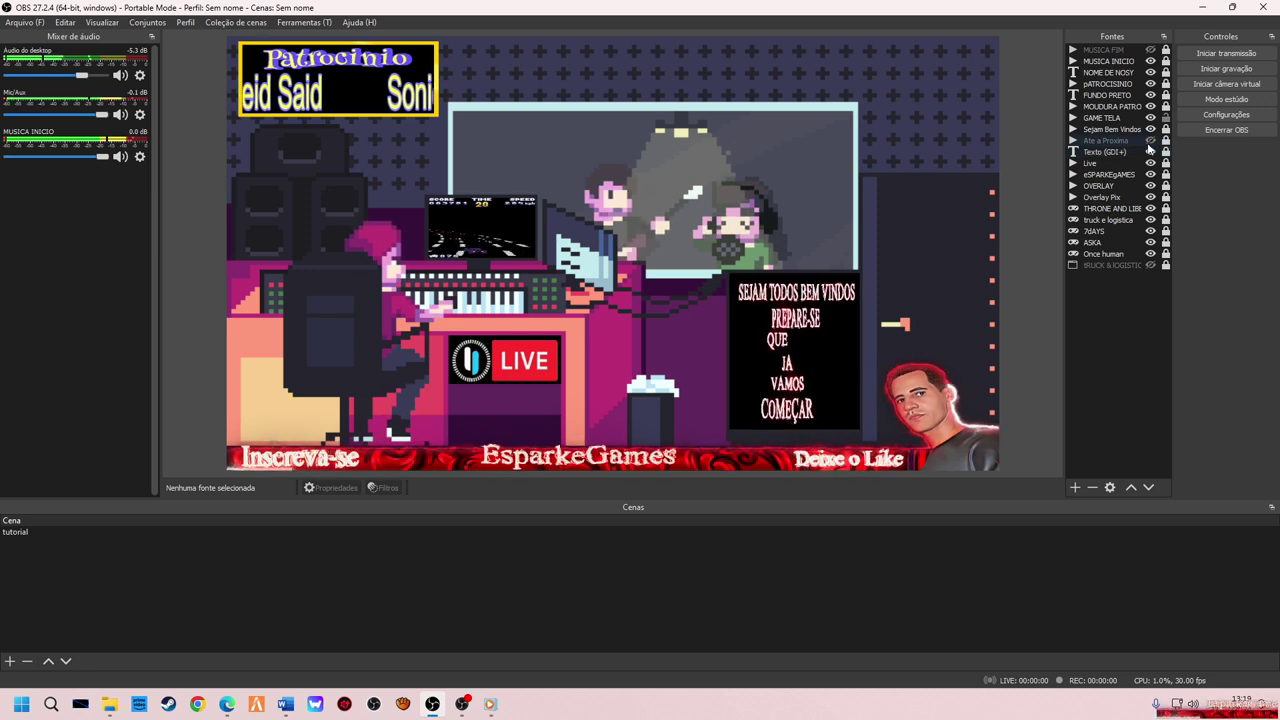
Lock GAME TELA, unlock the MOUDURA PATROCINIO frame and shorten the frame by raising its lower edge.
click(1150, 110)
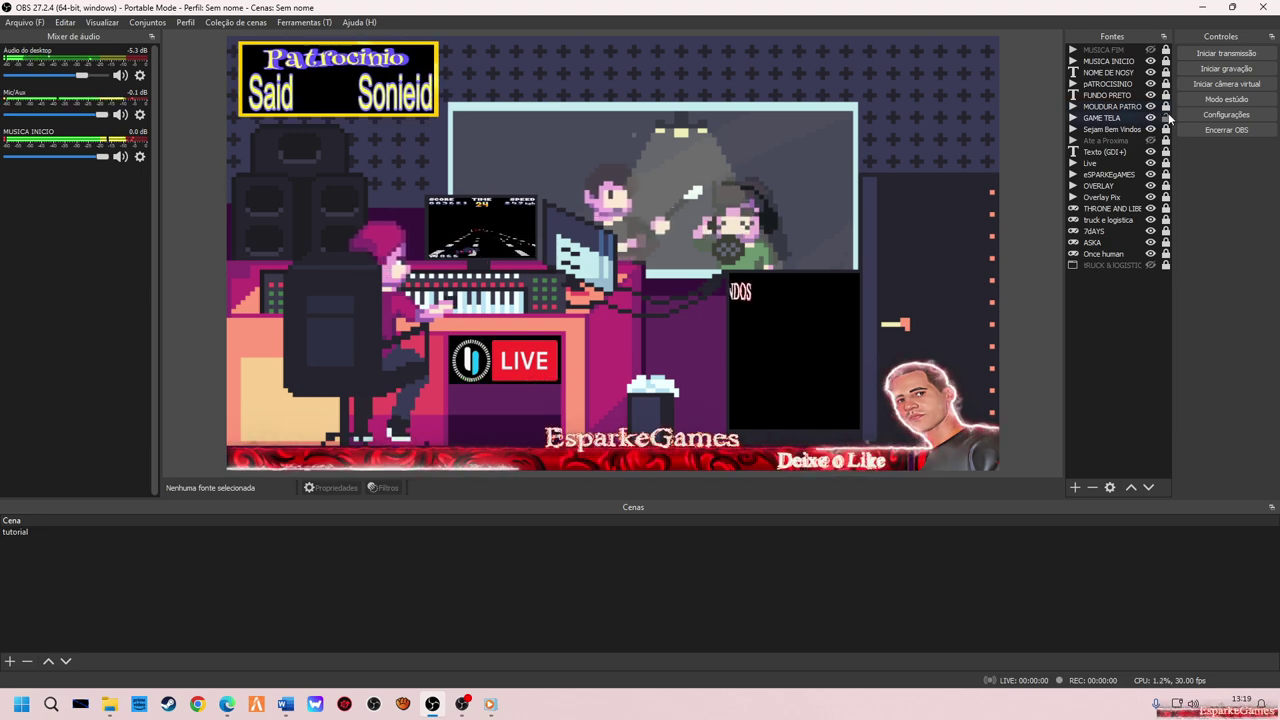
click(348, 112)
drag(344, 117, 341, 112)
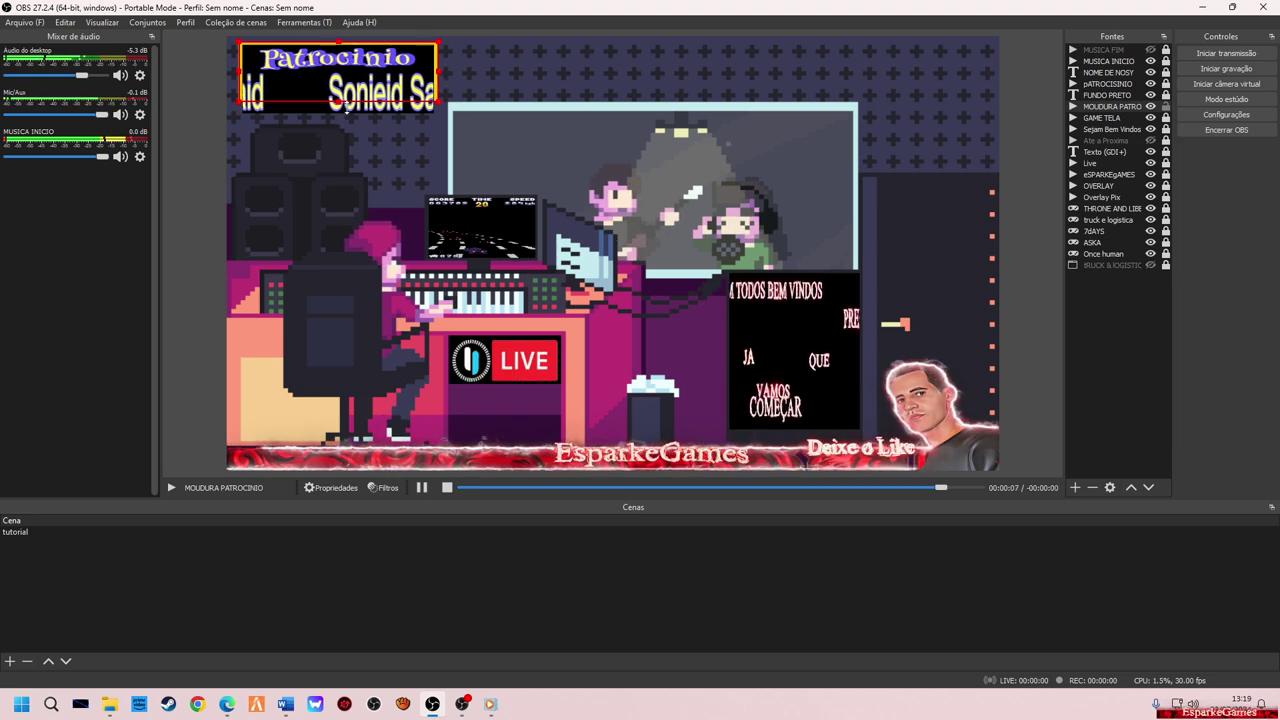
click(508, 94)
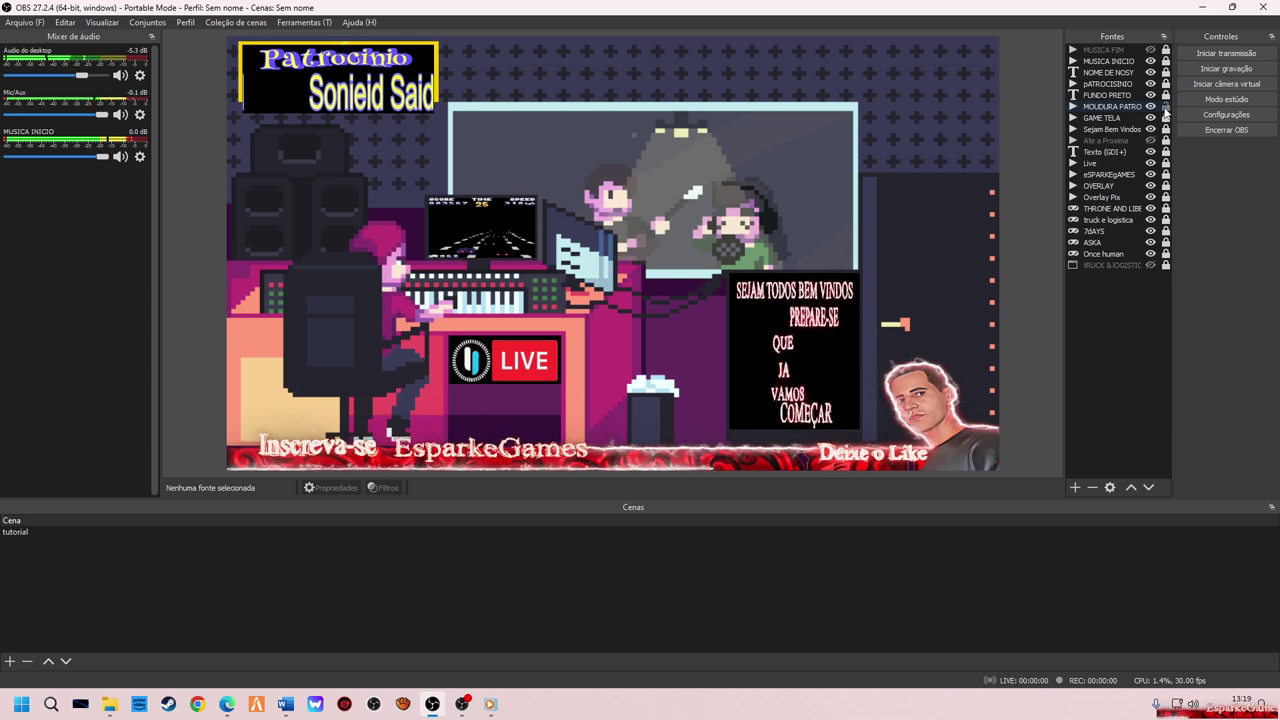
Shorten the FUNDO PRETO background and the NOME DE NOSY scrolling text to fit inside the sponsor frame.
click(276, 103)
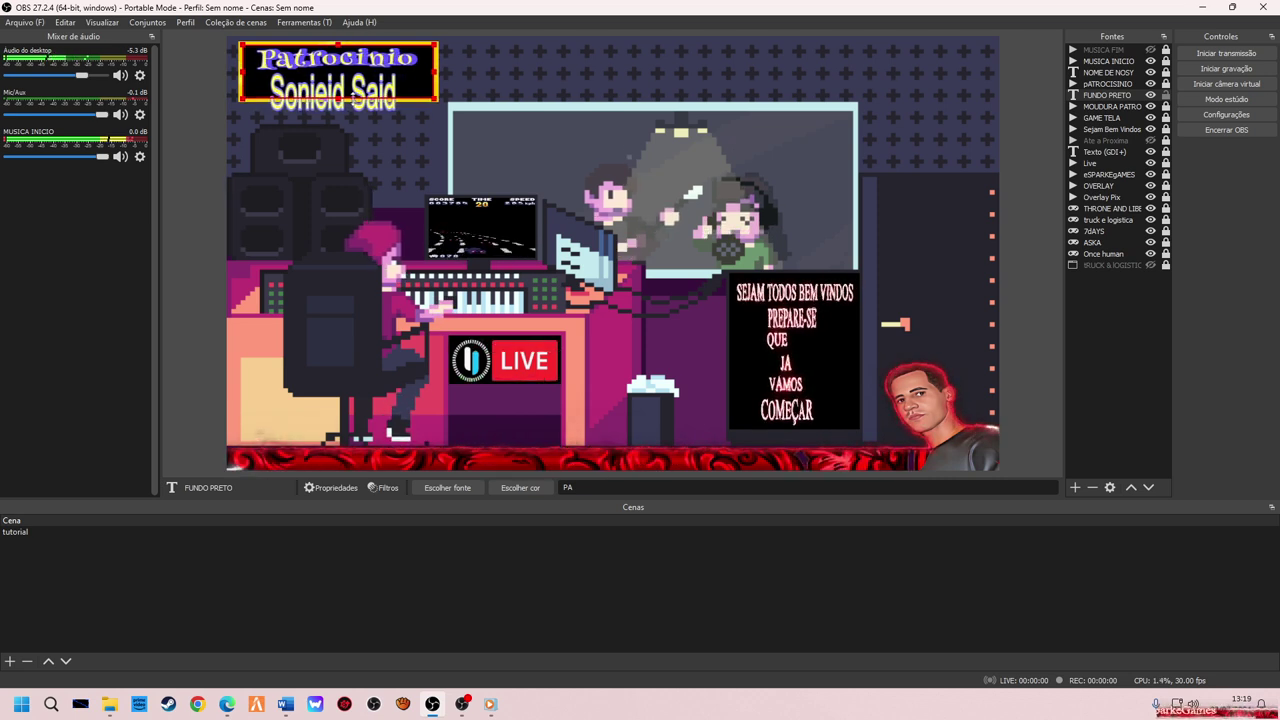
click(472, 77)
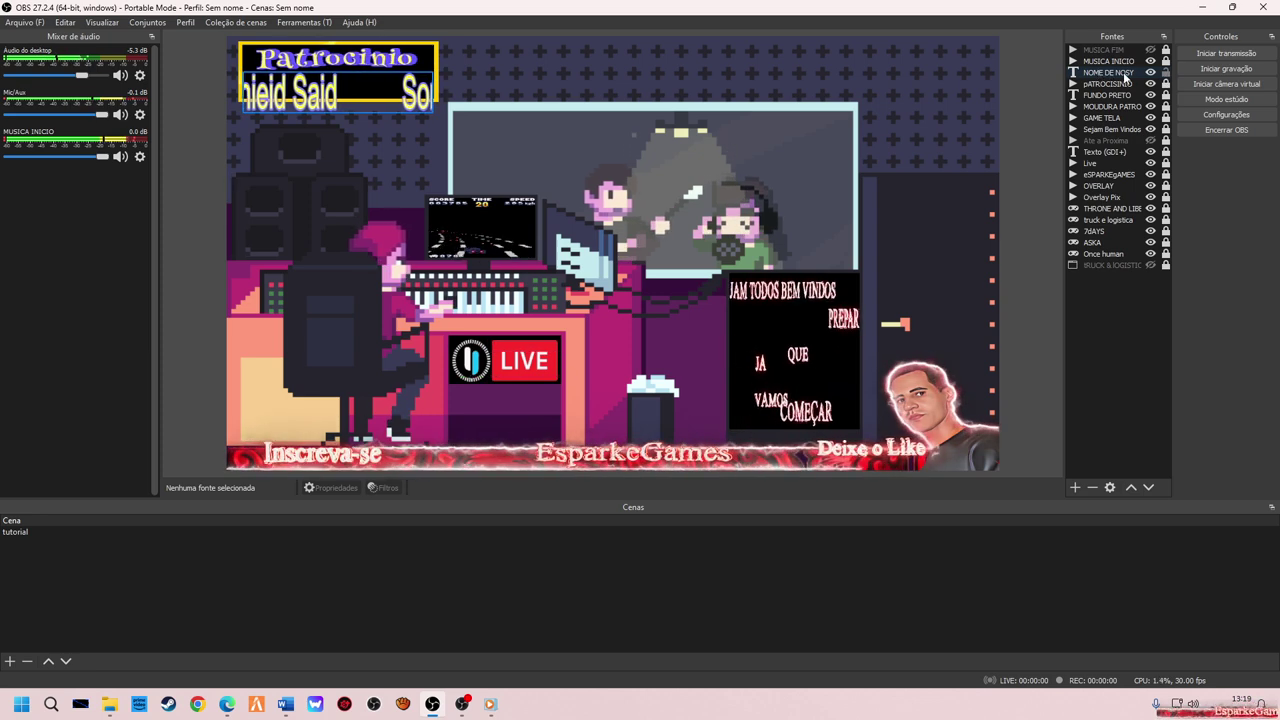
click(339, 100)
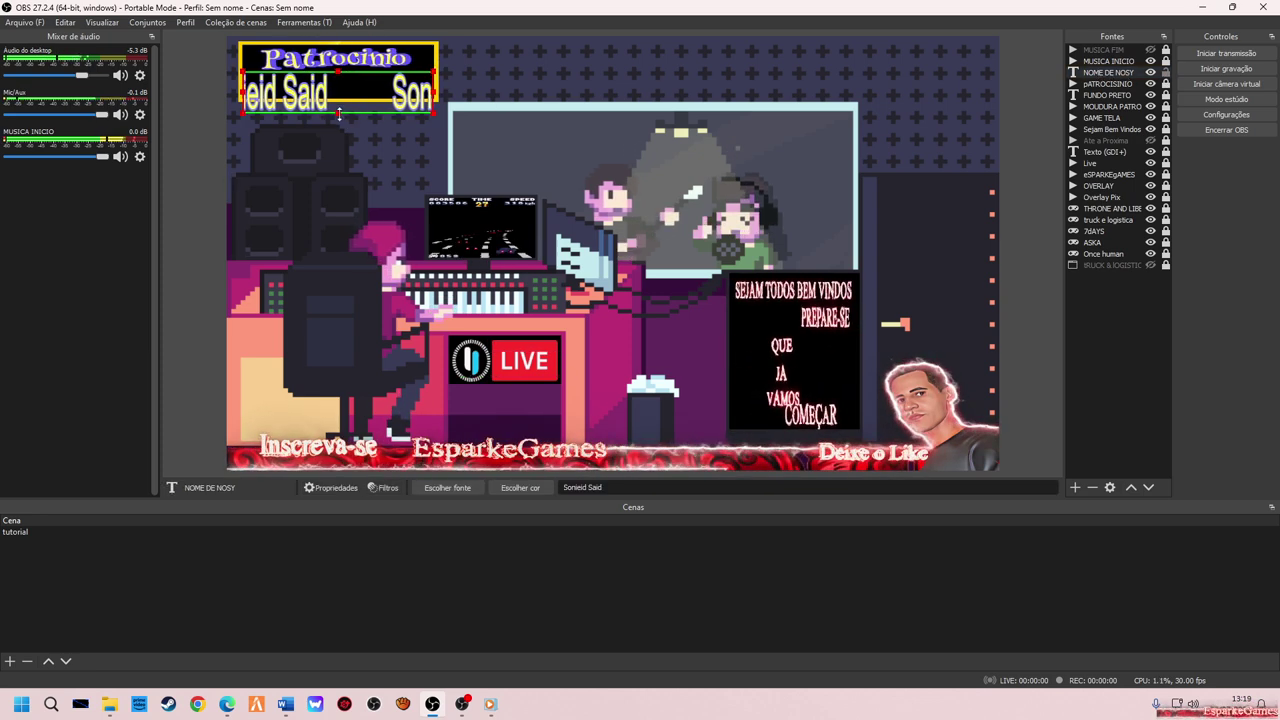
drag(339, 110, 341, 98)
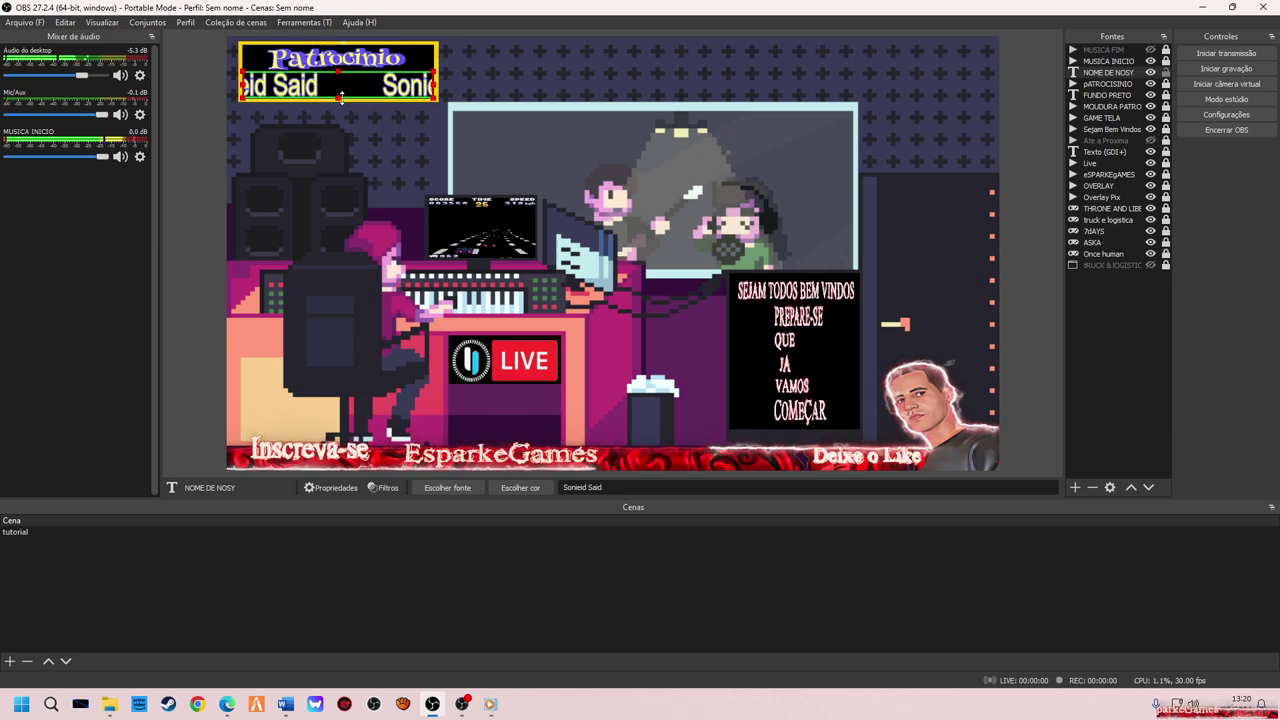
click(343, 119)
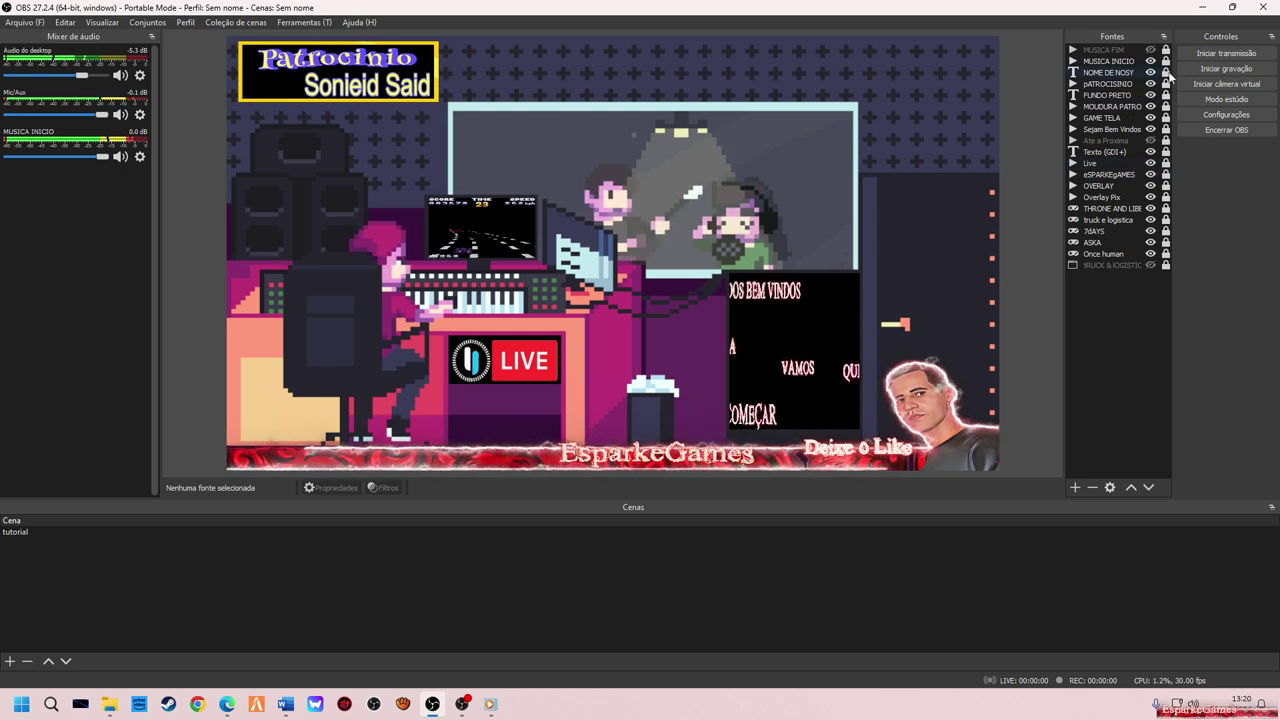
Unlock the GAME TELA source, select its animation on the monitor, and deselect it again.
click(1165, 117)
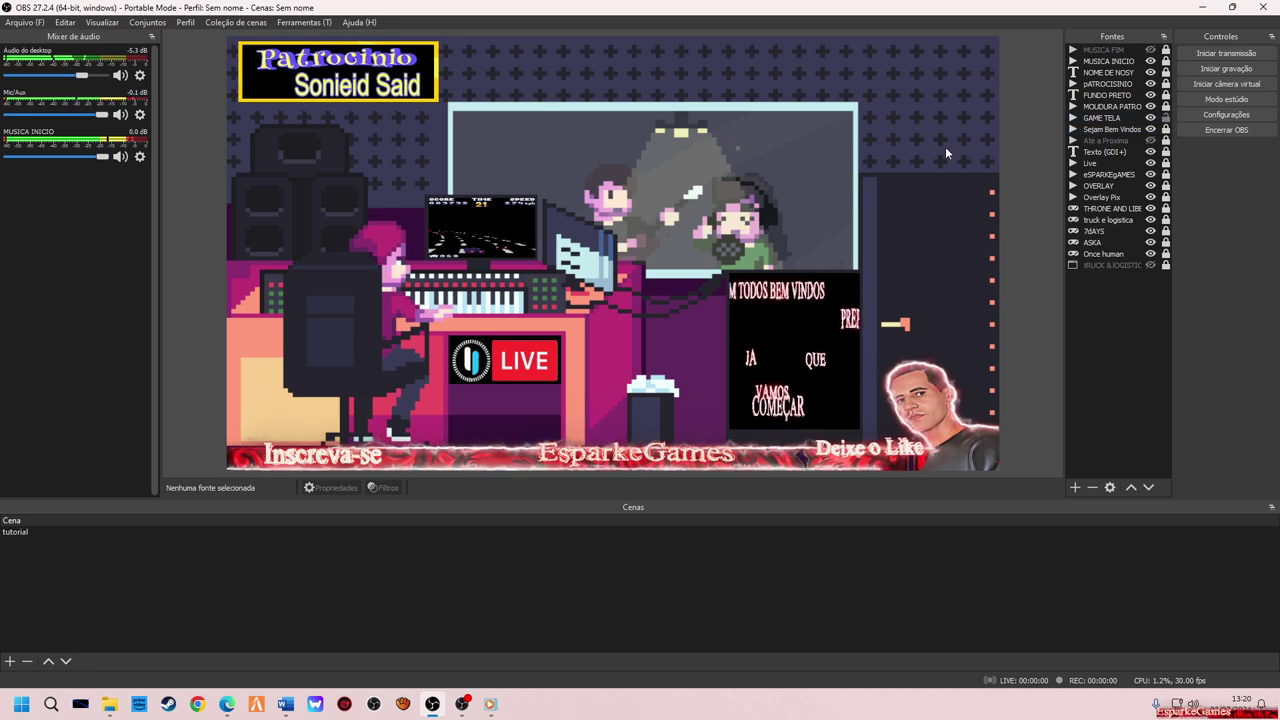
click(491, 229)
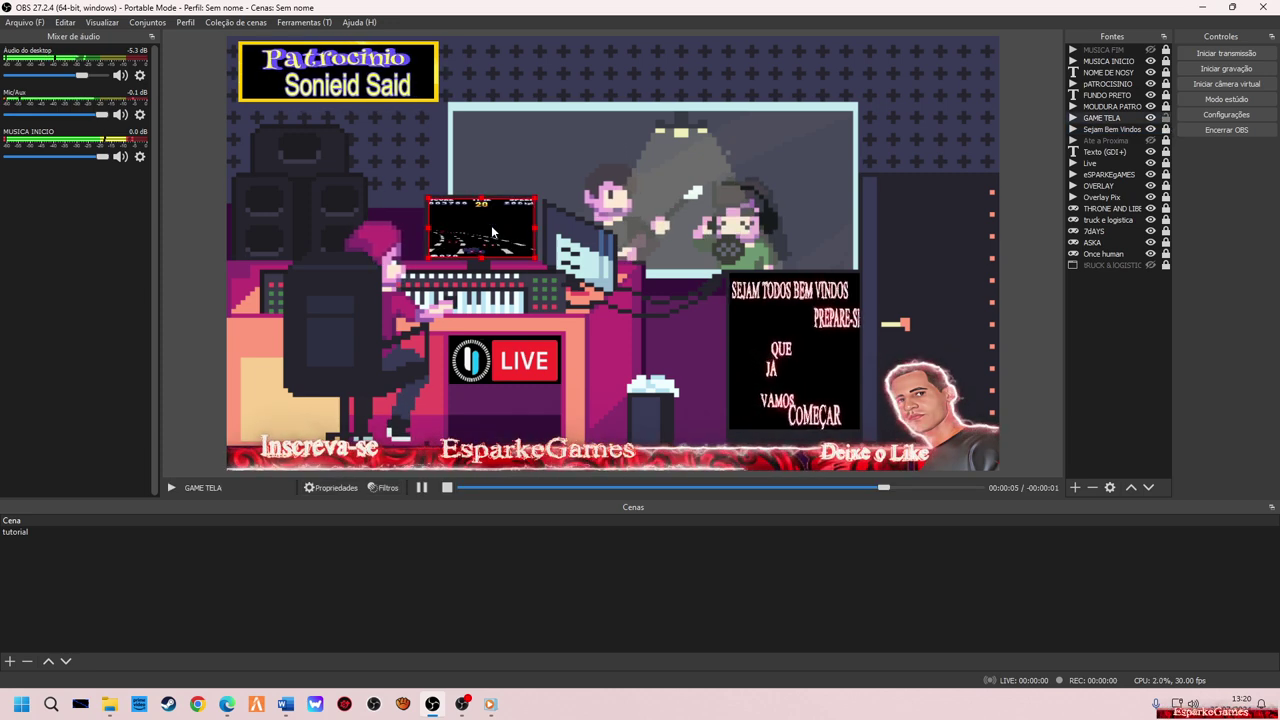
click(562, 165)
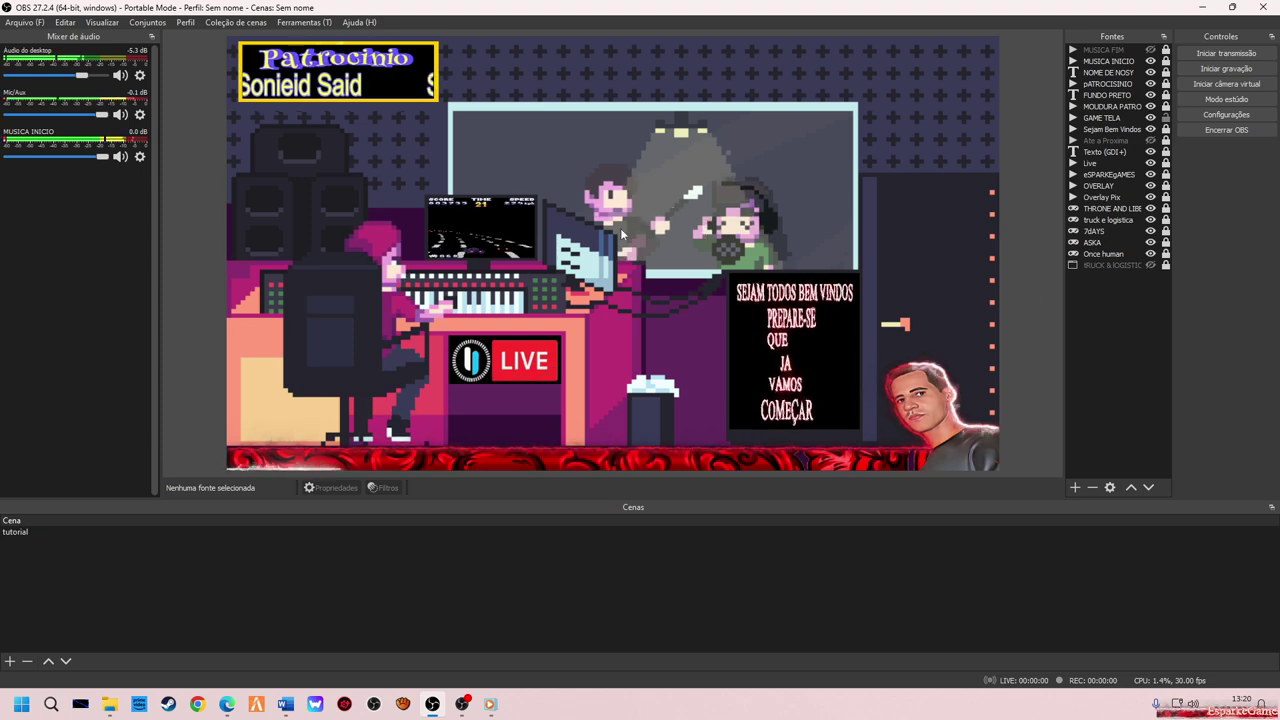
Change the OVERLAY source's local file to giphy.gif and accept its properties.
double_click(1120, 188)
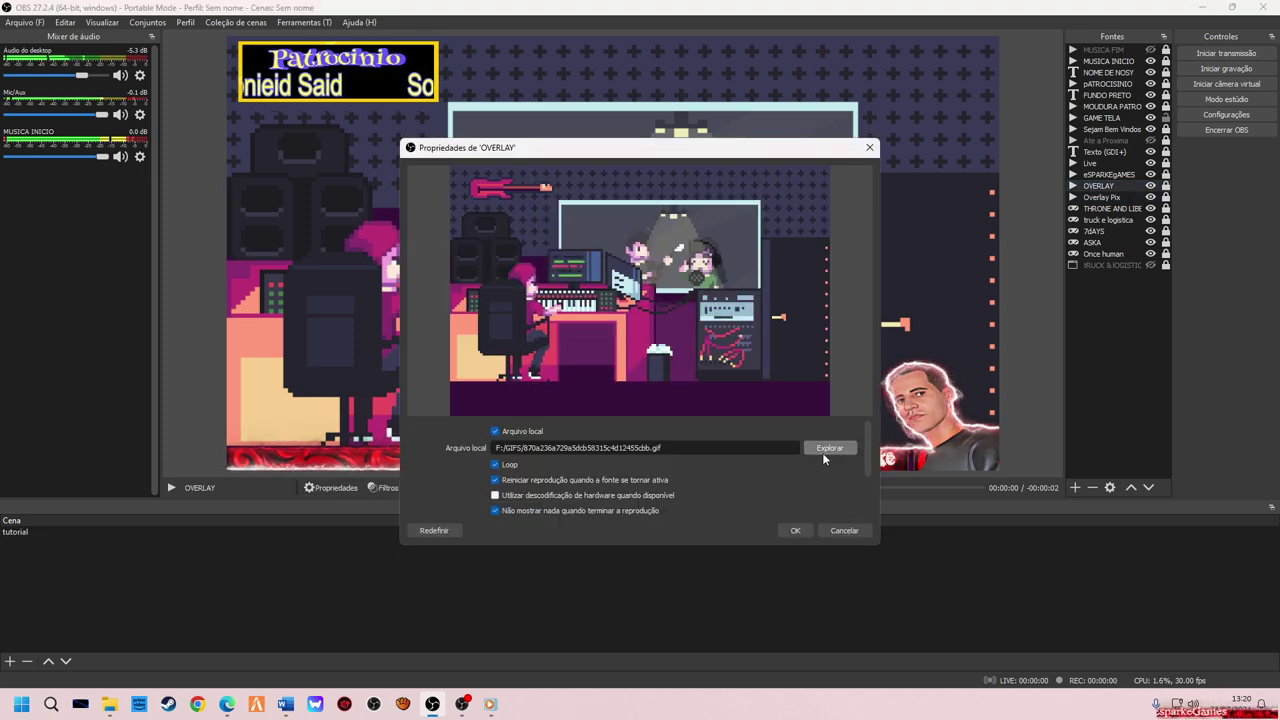
click(822, 452)
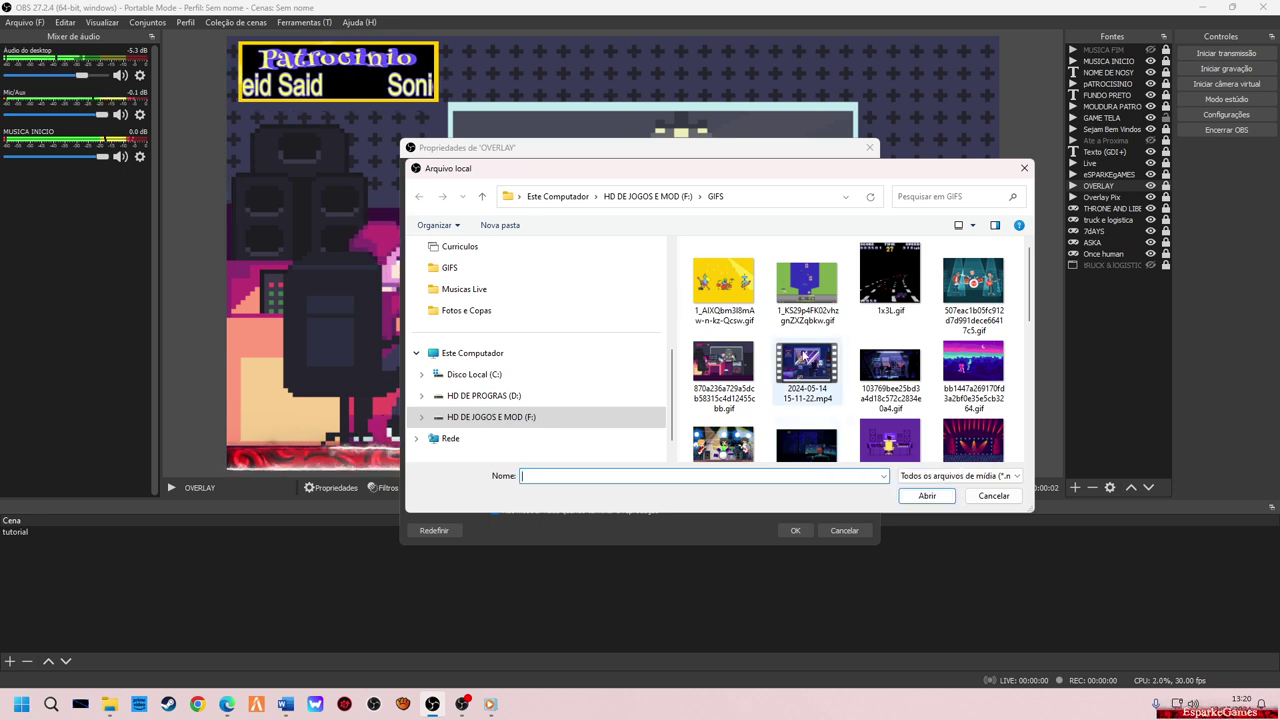
scroll(796, 352, down, 1)
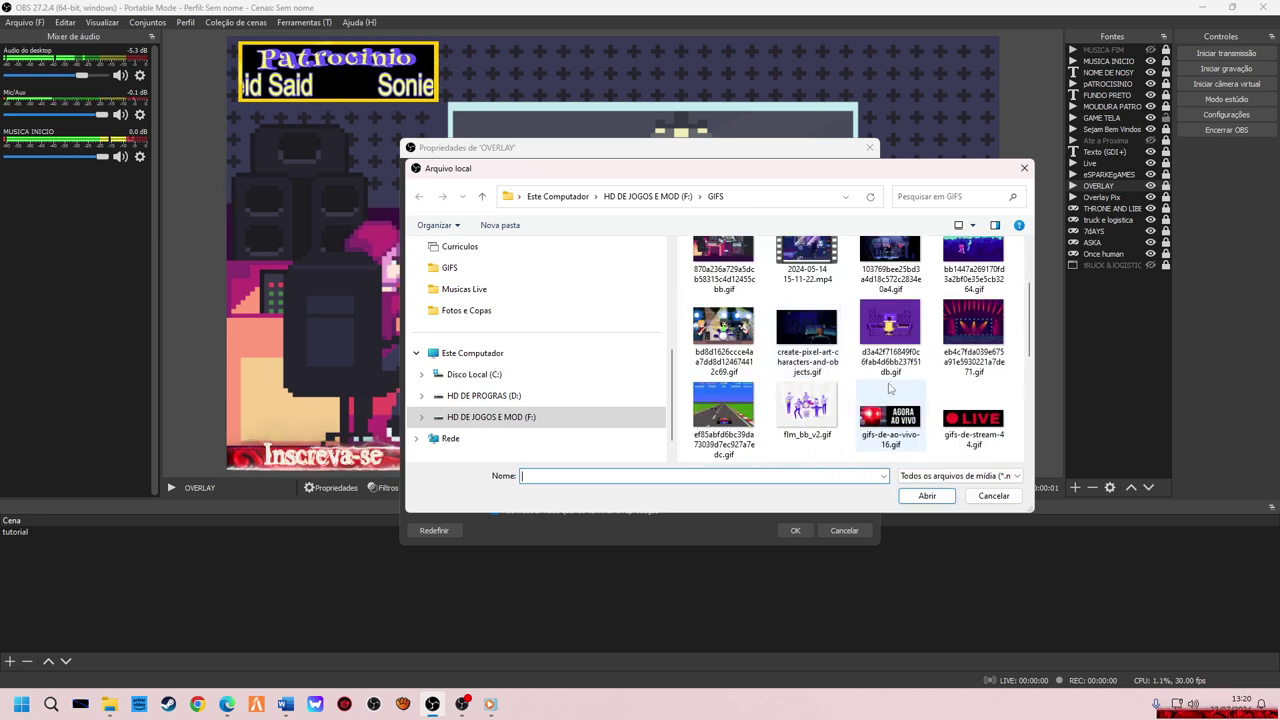
scroll(893, 394, down, 1)
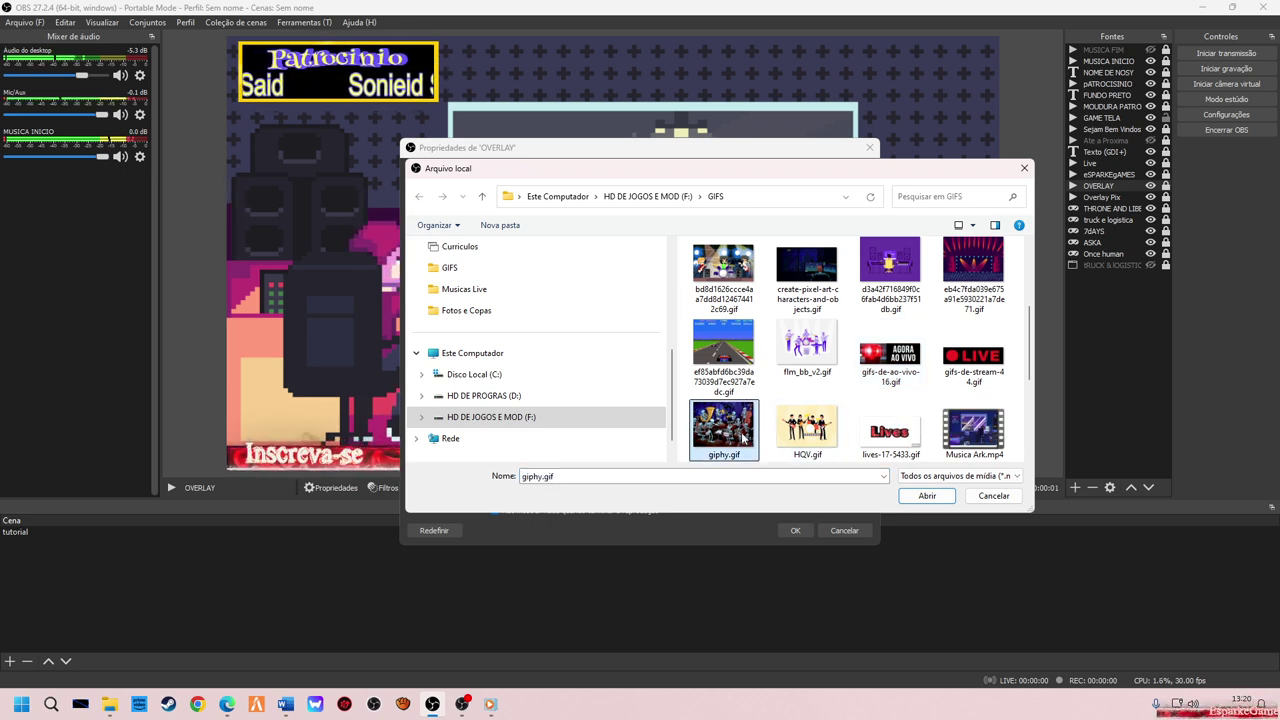
click(950, 495)
click(795, 529)
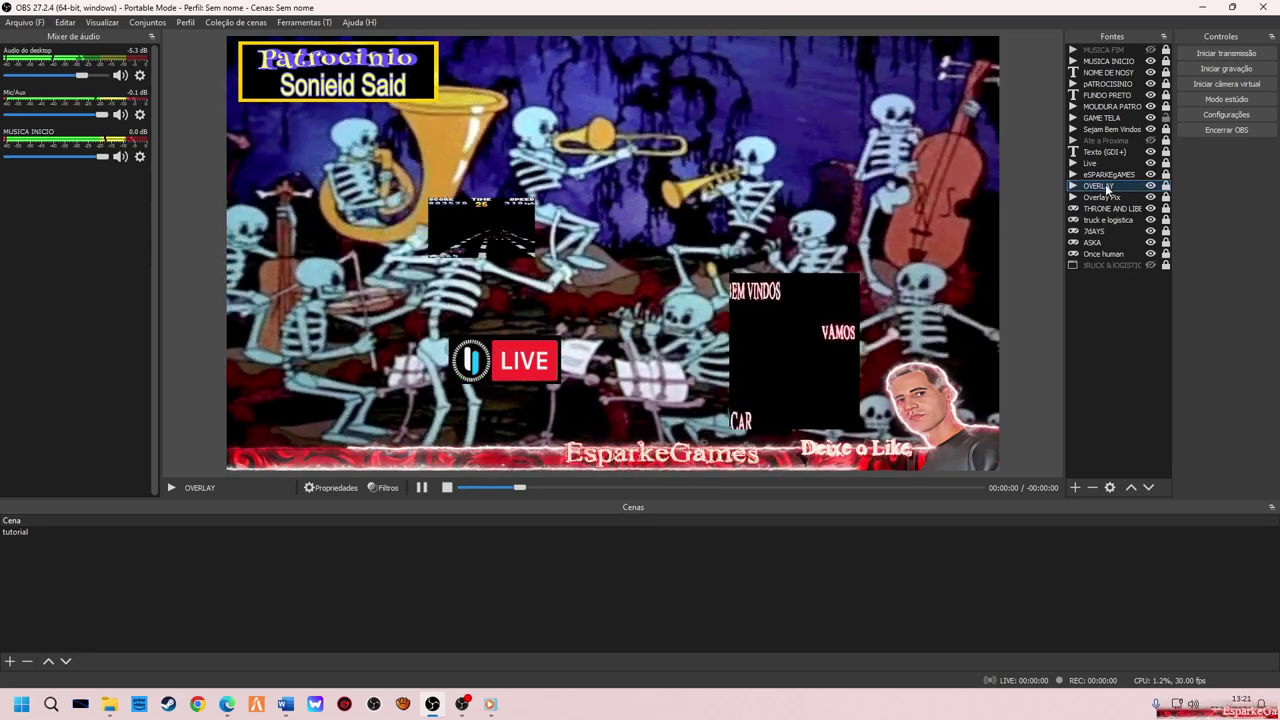
Try to switch the OVERLAY source back to the music studio GIF, 870a236a729a5dcb58315c4d12455cbb.gif.
double_click(1105, 185)
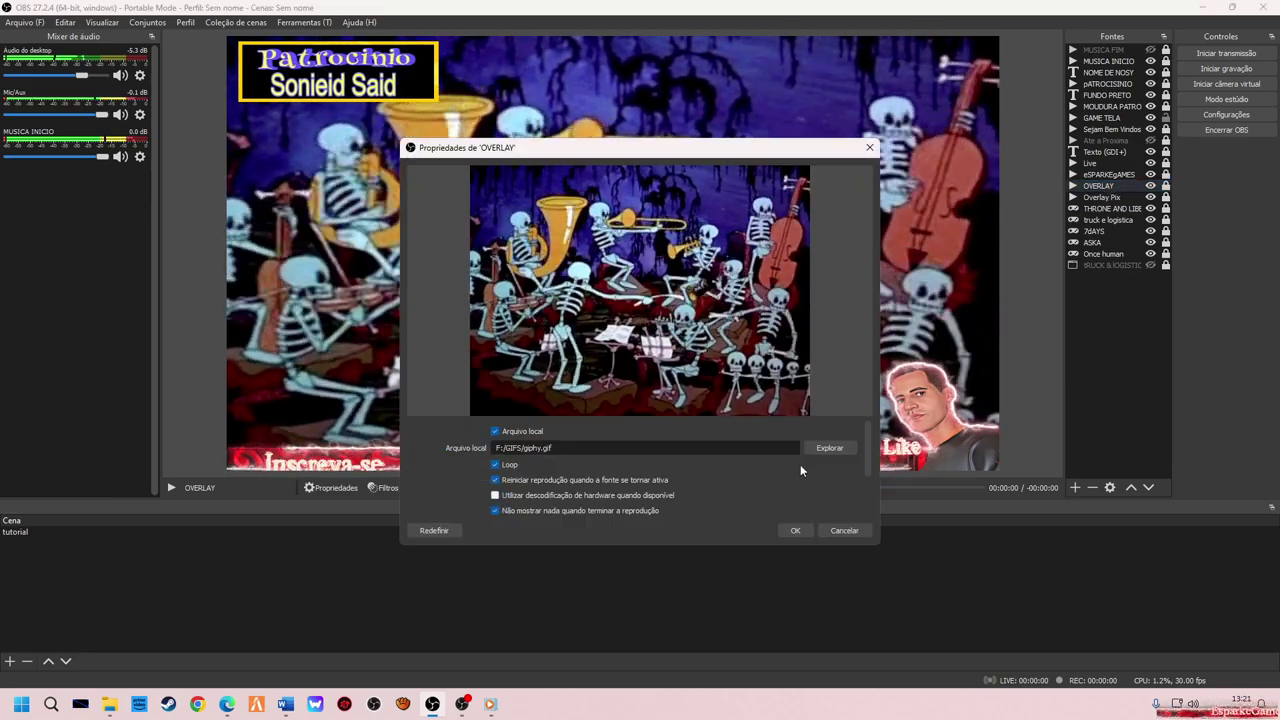
click(823, 449)
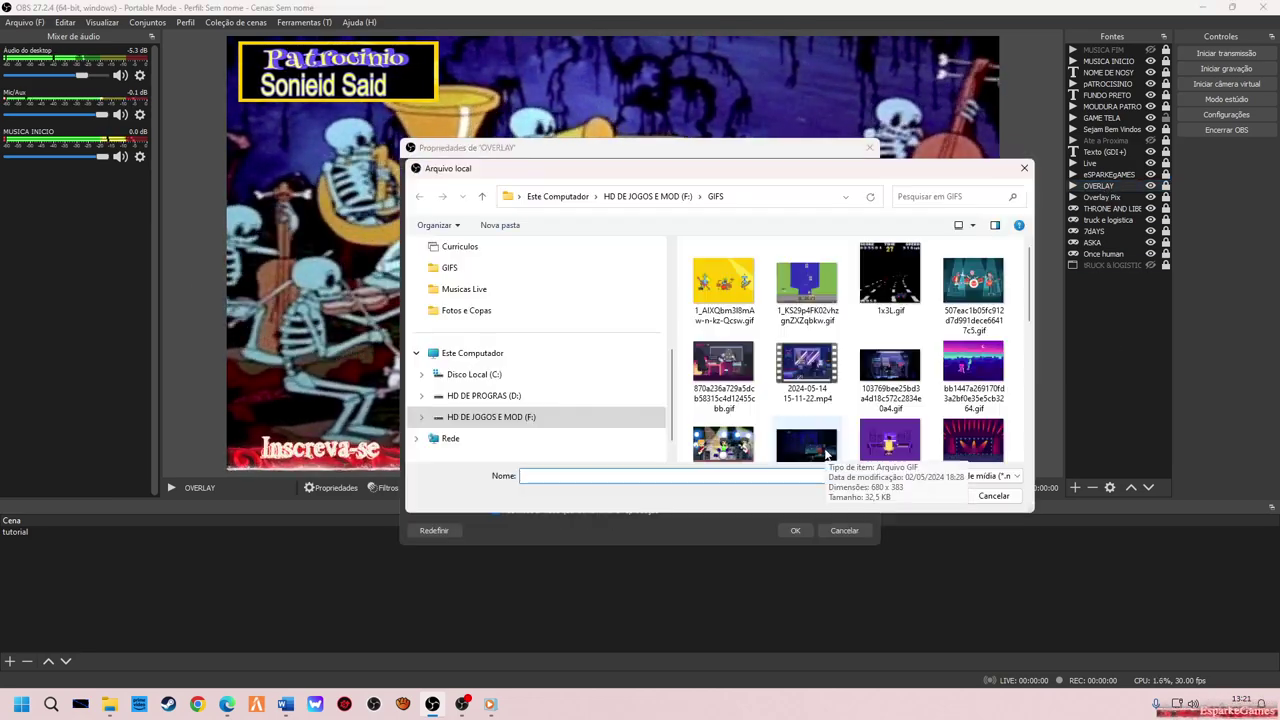
click(716, 356)
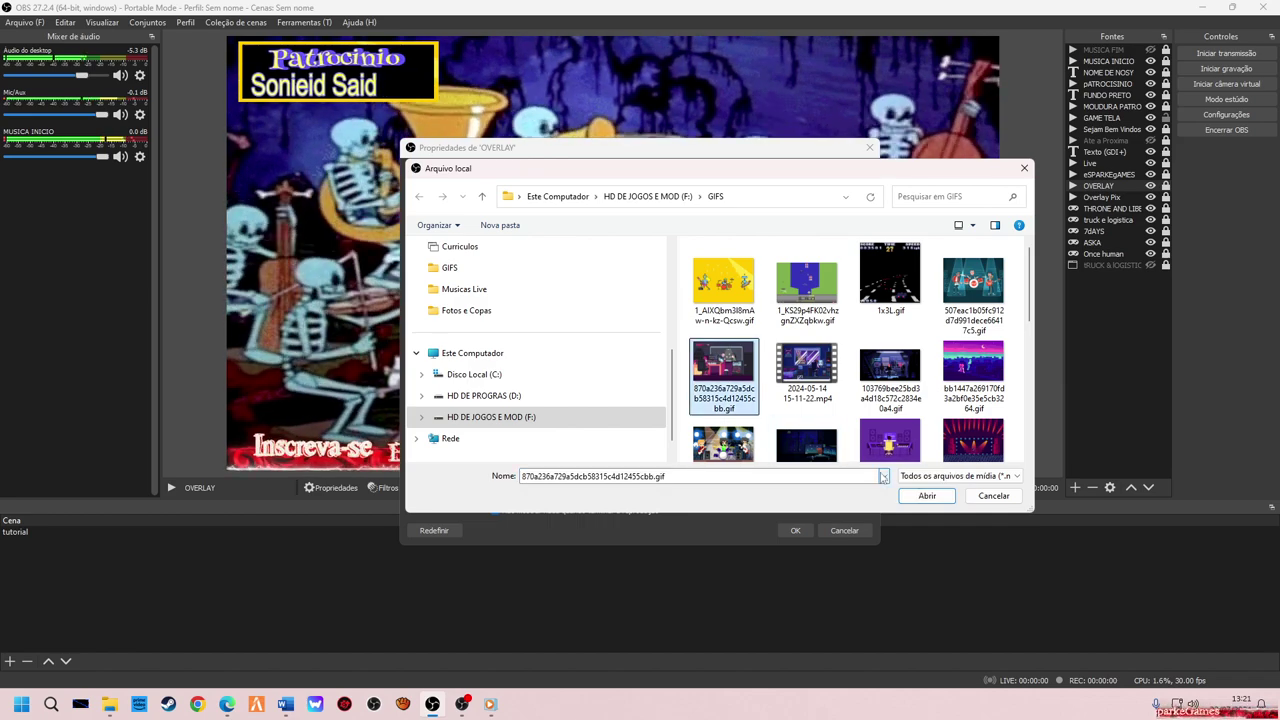
click(913, 497)
click(800, 530)
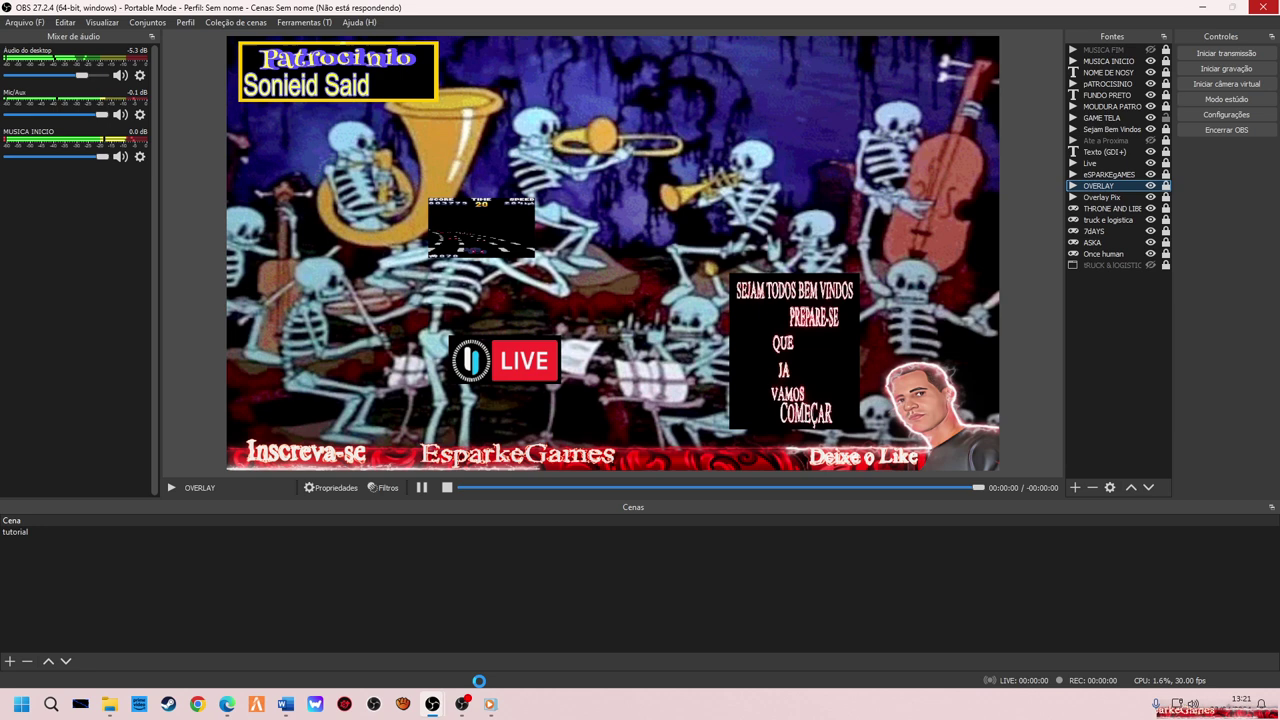
Close the OBS crash report, reopen OBS and maximize its window.
mouse_move(432, 704)
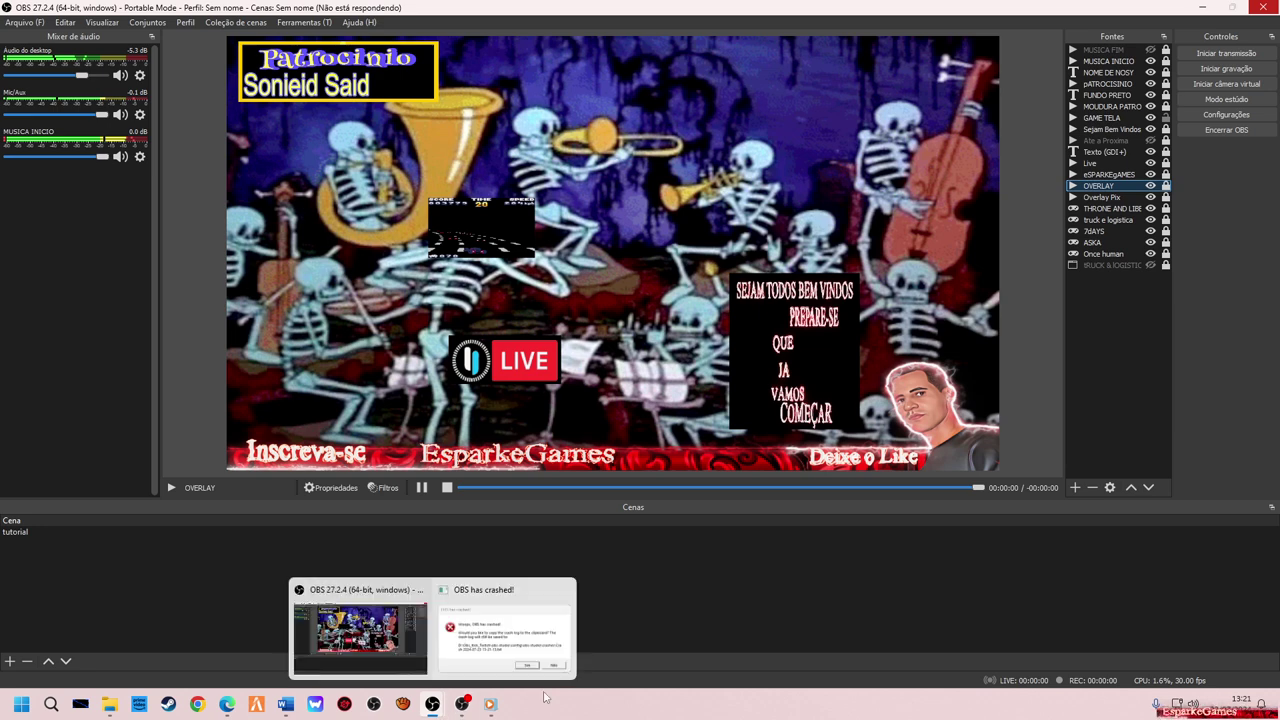
click(500, 668)
click(693, 418)
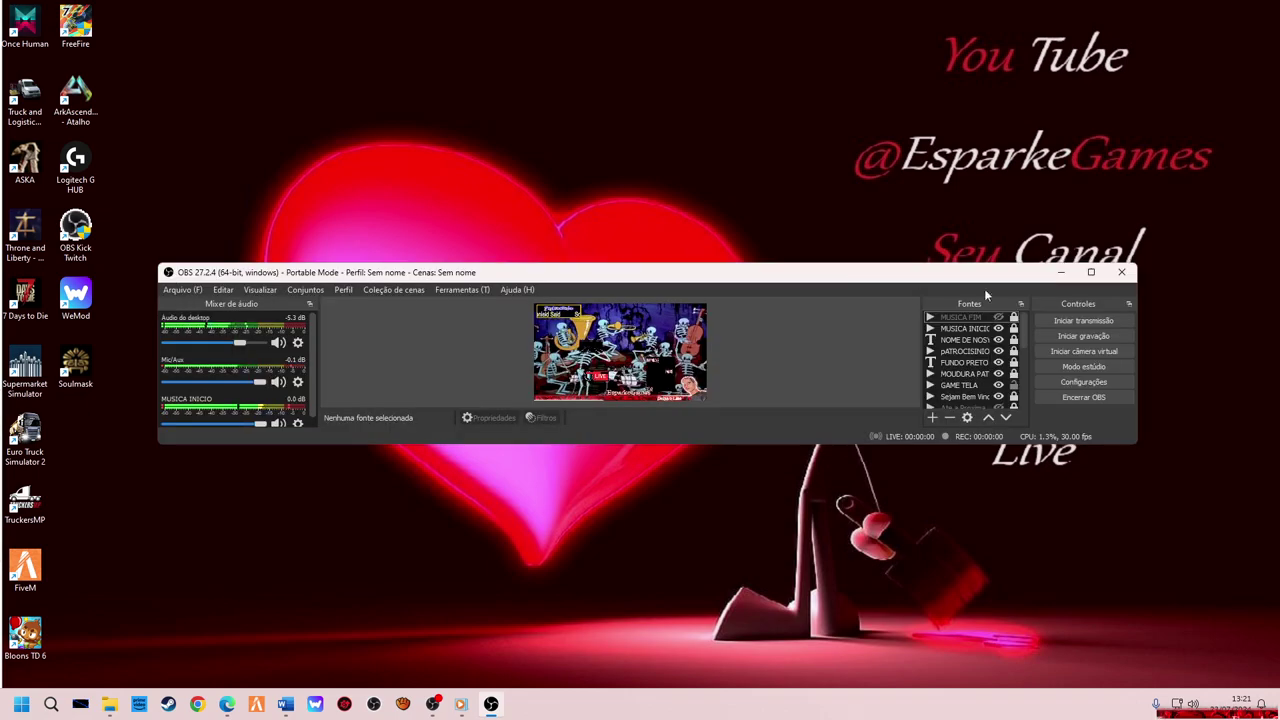
click(1090, 272)
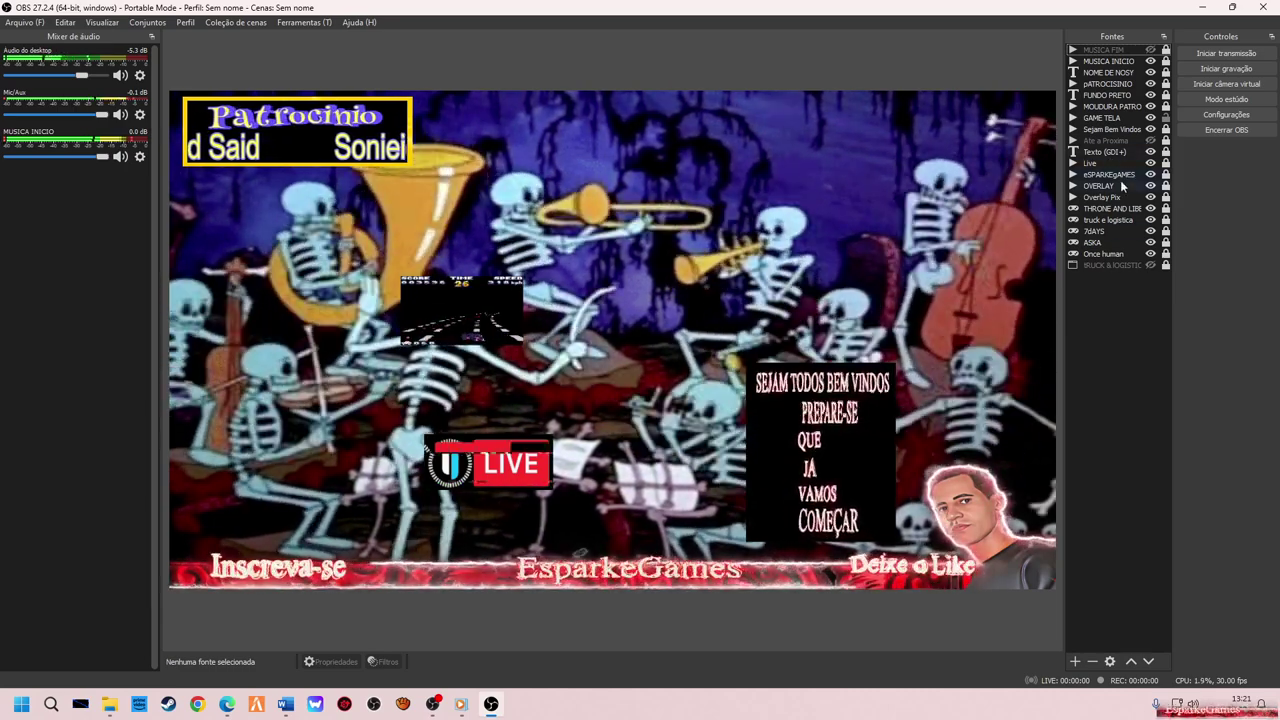
Set the OVERLAY source's local file to 870a236a729a5dcb58315c4d12455cbb.gif and accept its properties.
double_click(1113, 186)
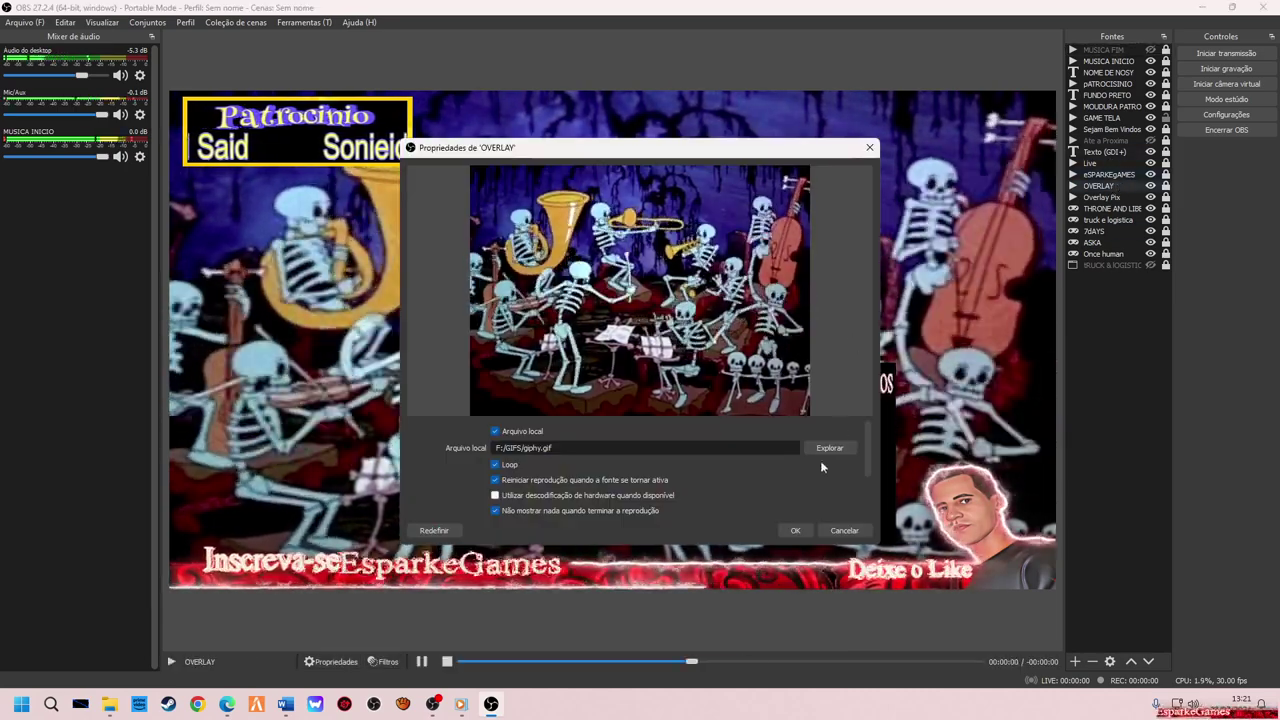
click(834, 447)
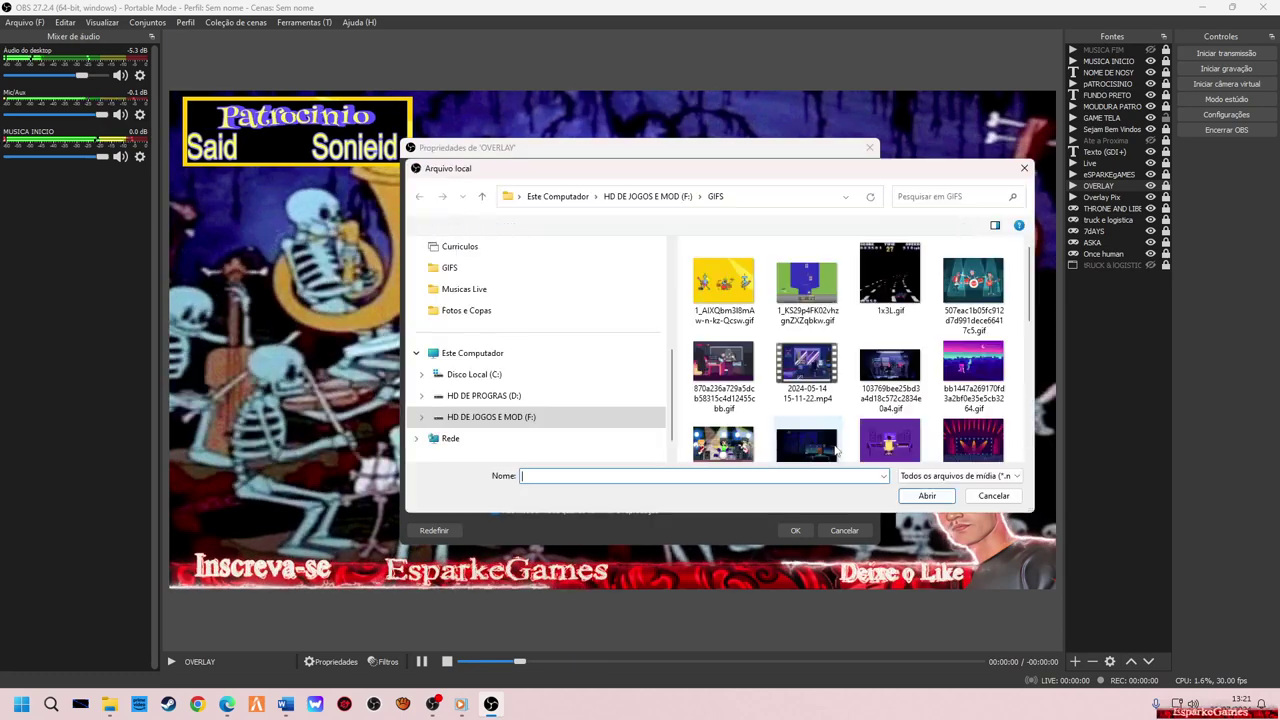
click(739, 378)
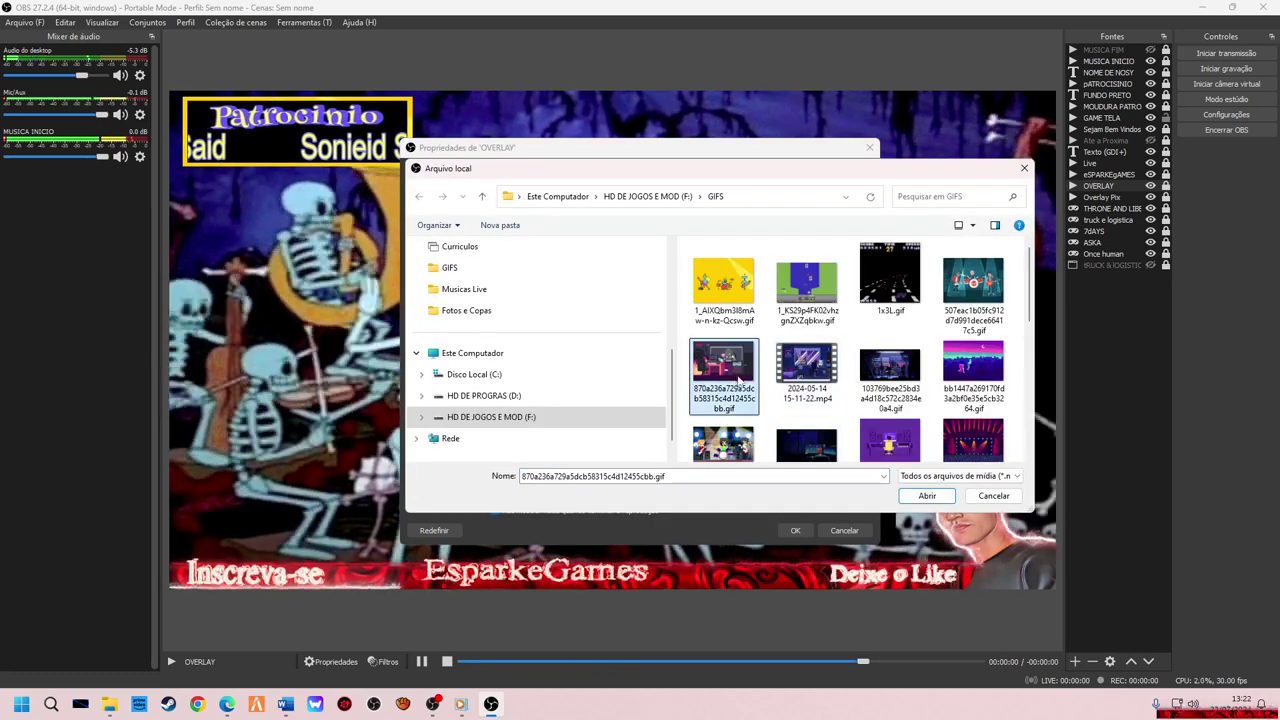
click(926, 496)
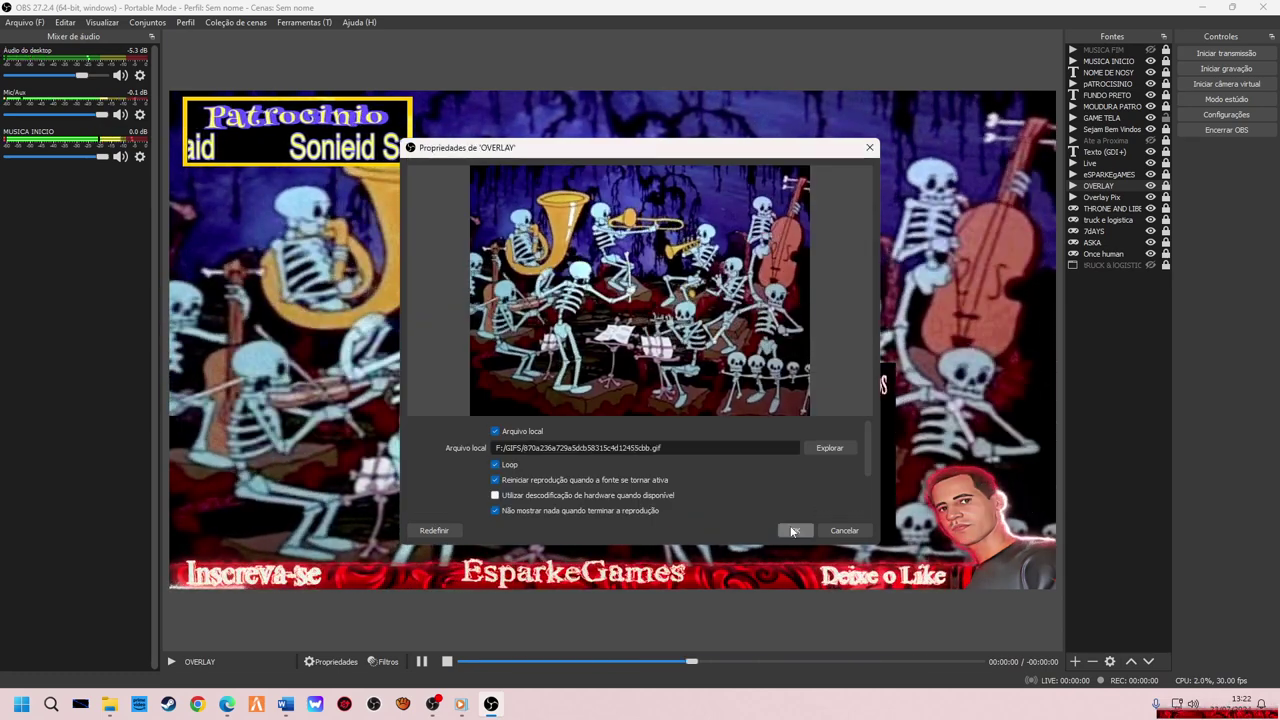
click(795, 530)
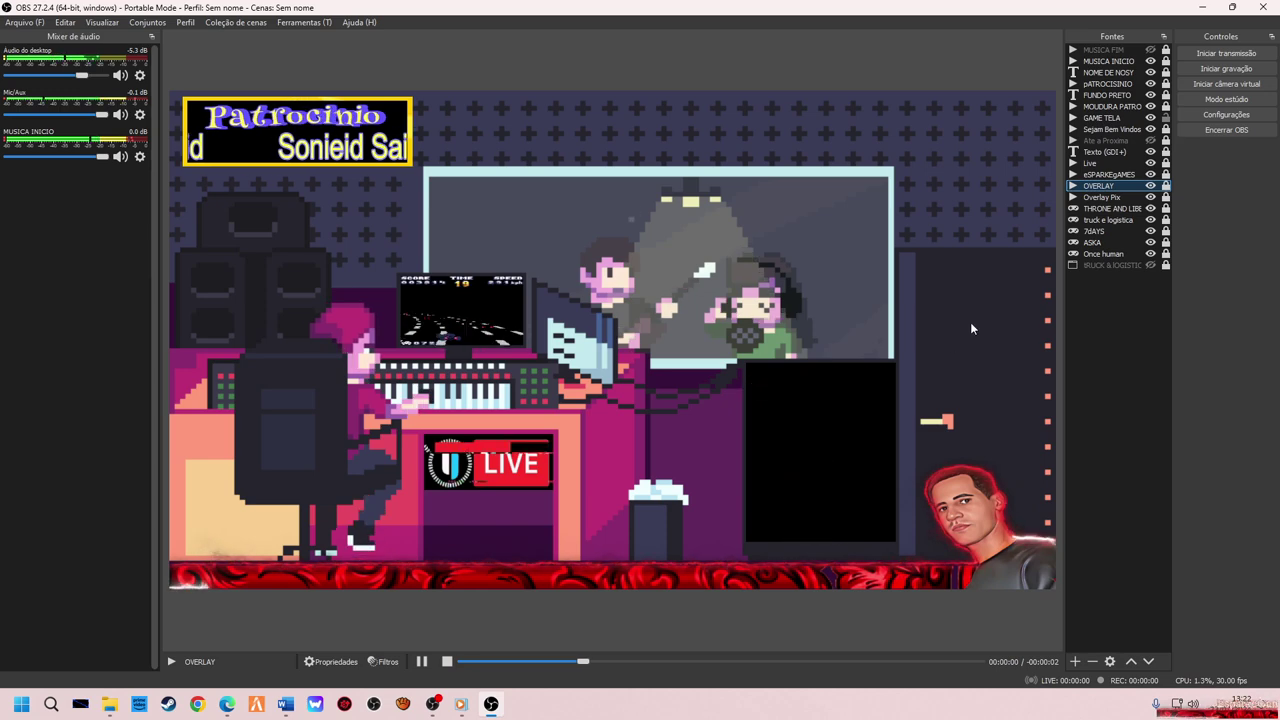